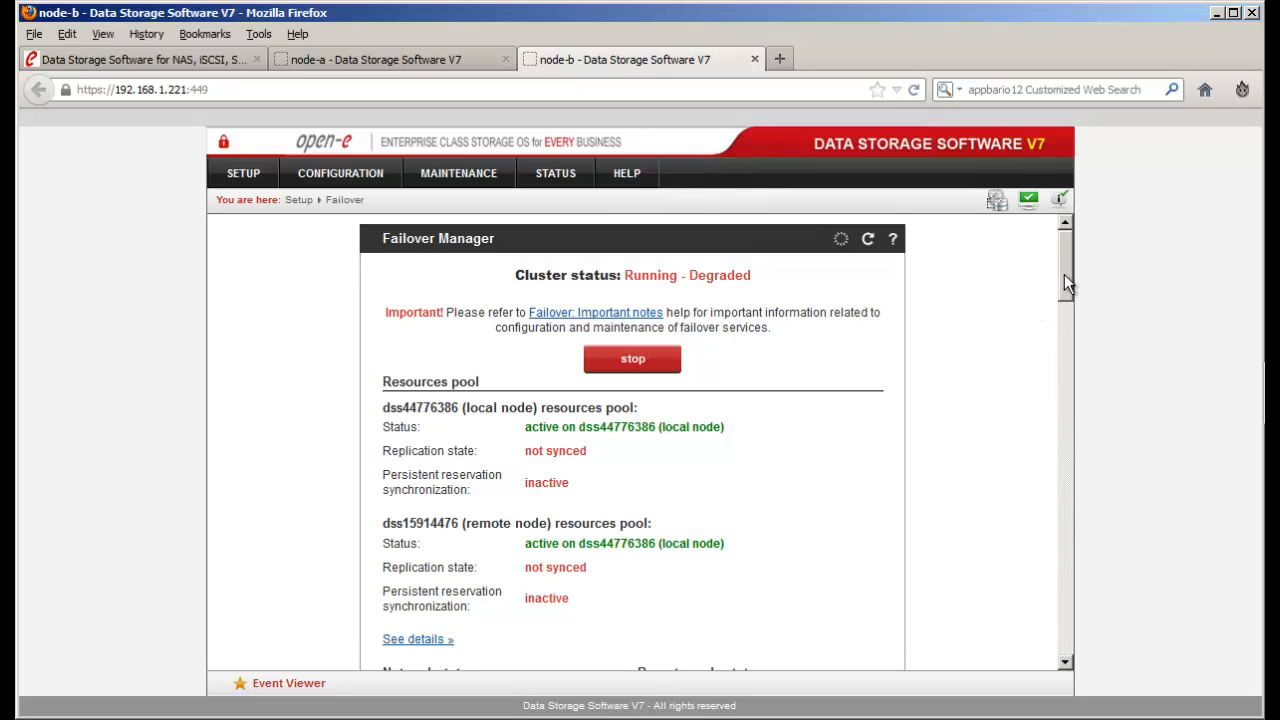
- Review node-b's web address and the local and remote nodes' iSCSI resources on the Failover page
{"action": "left_click_drag", "start_coordinate": [1064, 274], "coordinate": [1065, 295]}
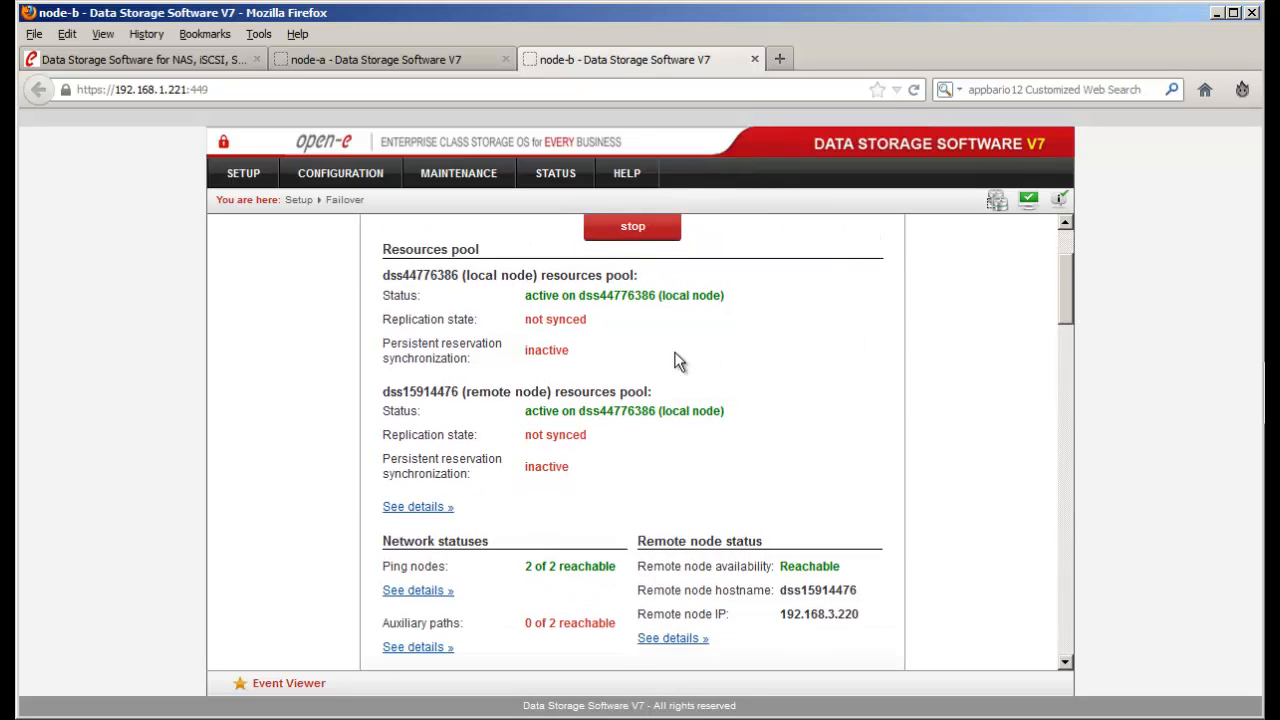
{"action": "left_click_drag", "start_coordinate": [537, 282], "coordinate": [470, 288]}
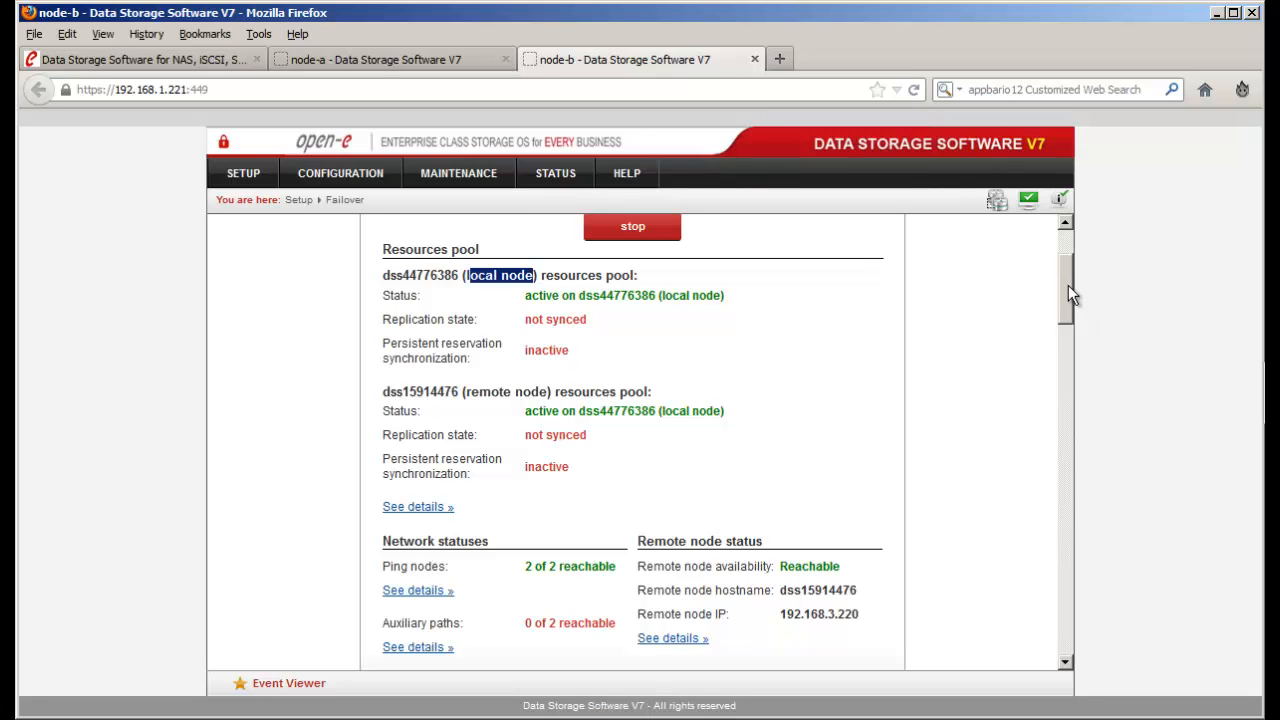
{"action": "left_click_drag", "start_coordinate": [1068, 285], "coordinate": [1069, 322]}
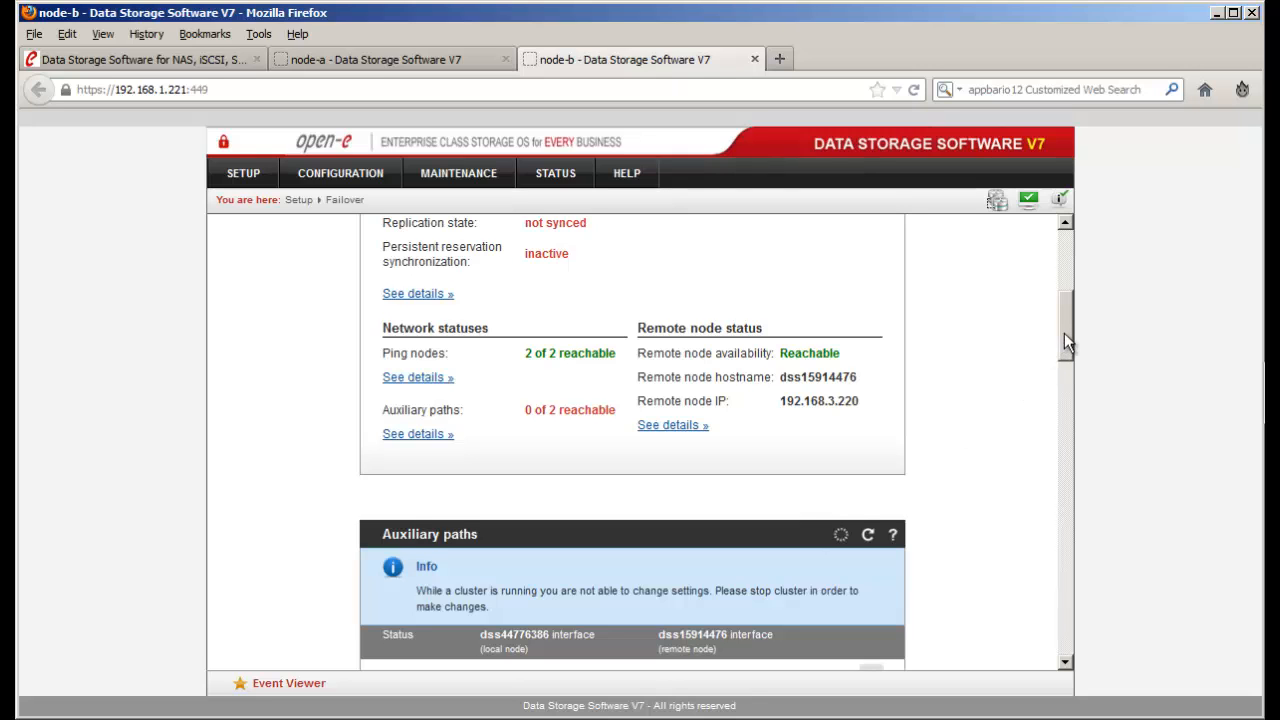
{"action": "left_click_drag", "start_coordinate": [1064, 334], "coordinate": [1063, 390]}
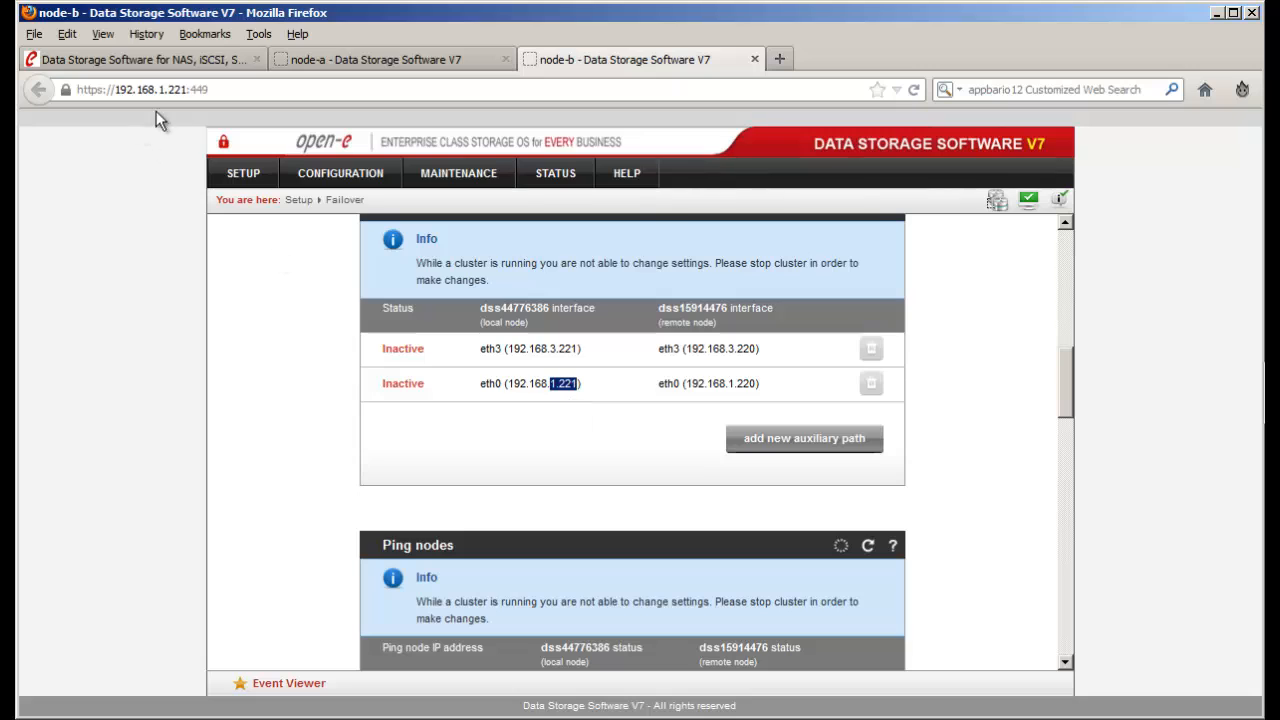
{"action": "left_click_drag", "start_coordinate": [158, 89], "coordinate": [205, 89]}
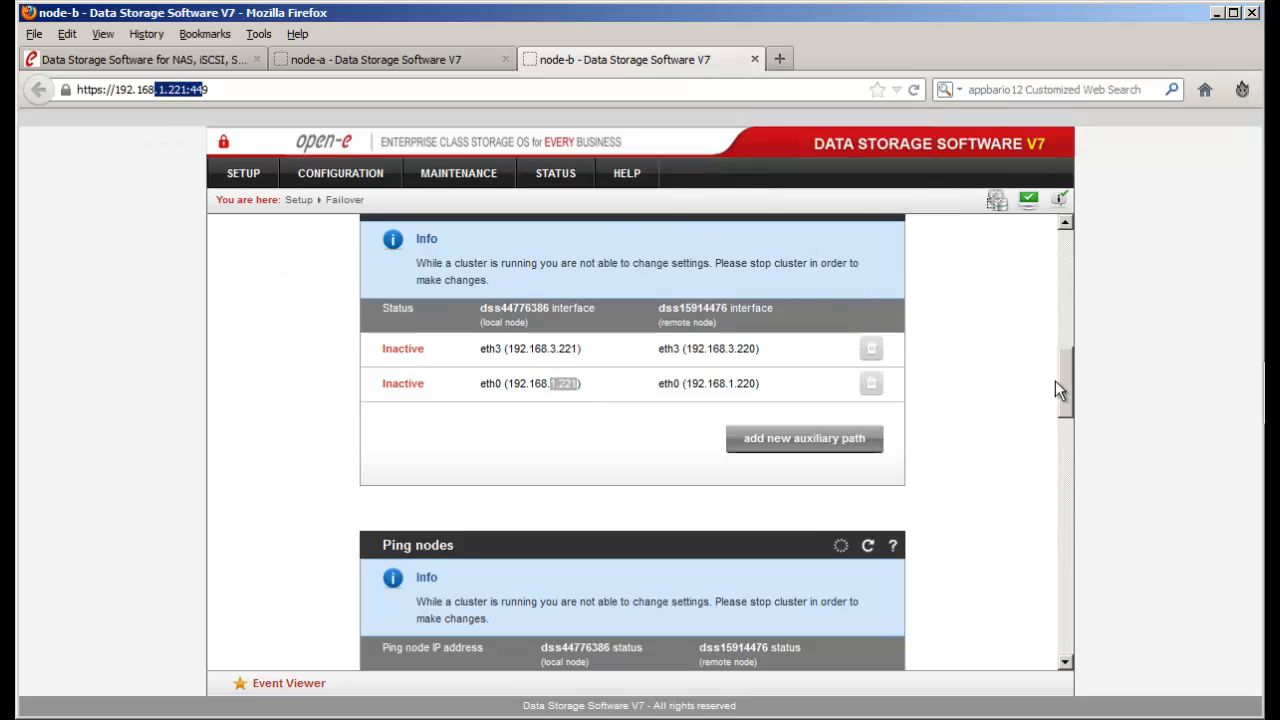
{"action": "left_click_drag", "start_coordinate": [1063, 379], "coordinate": [1071, 560]}
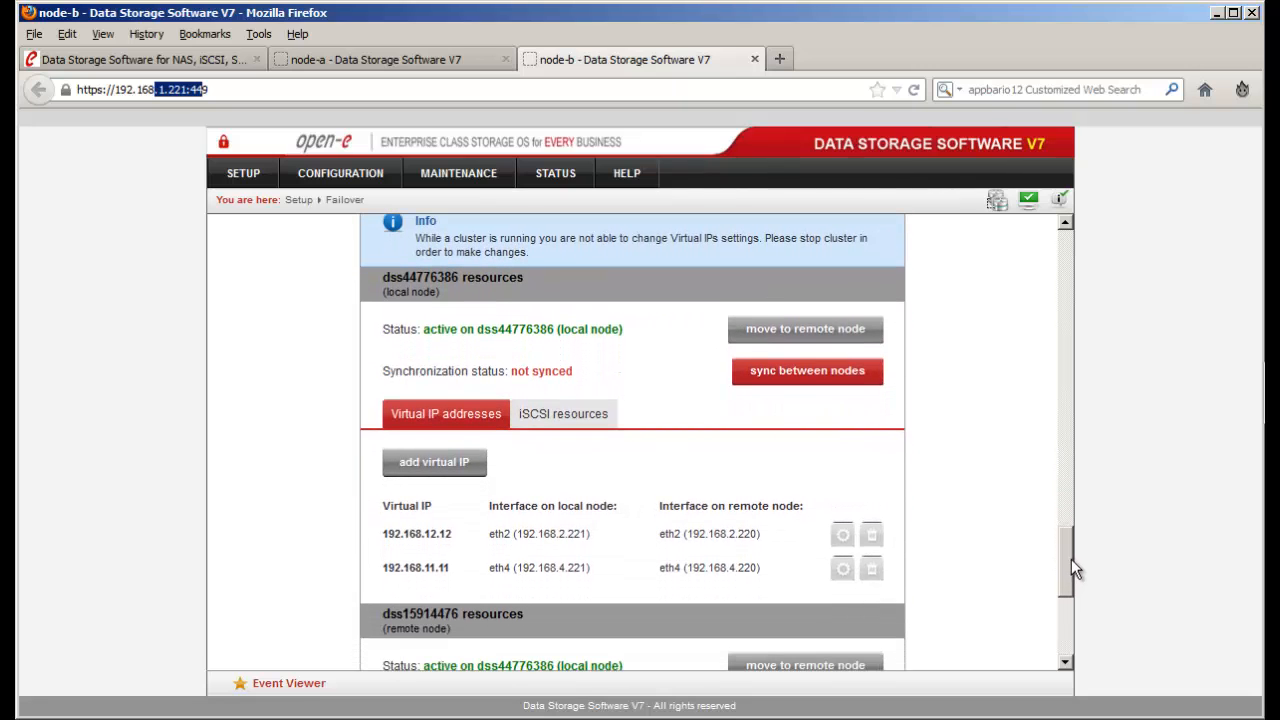
{"action": "left_click", "coordinate": [578, 418]}
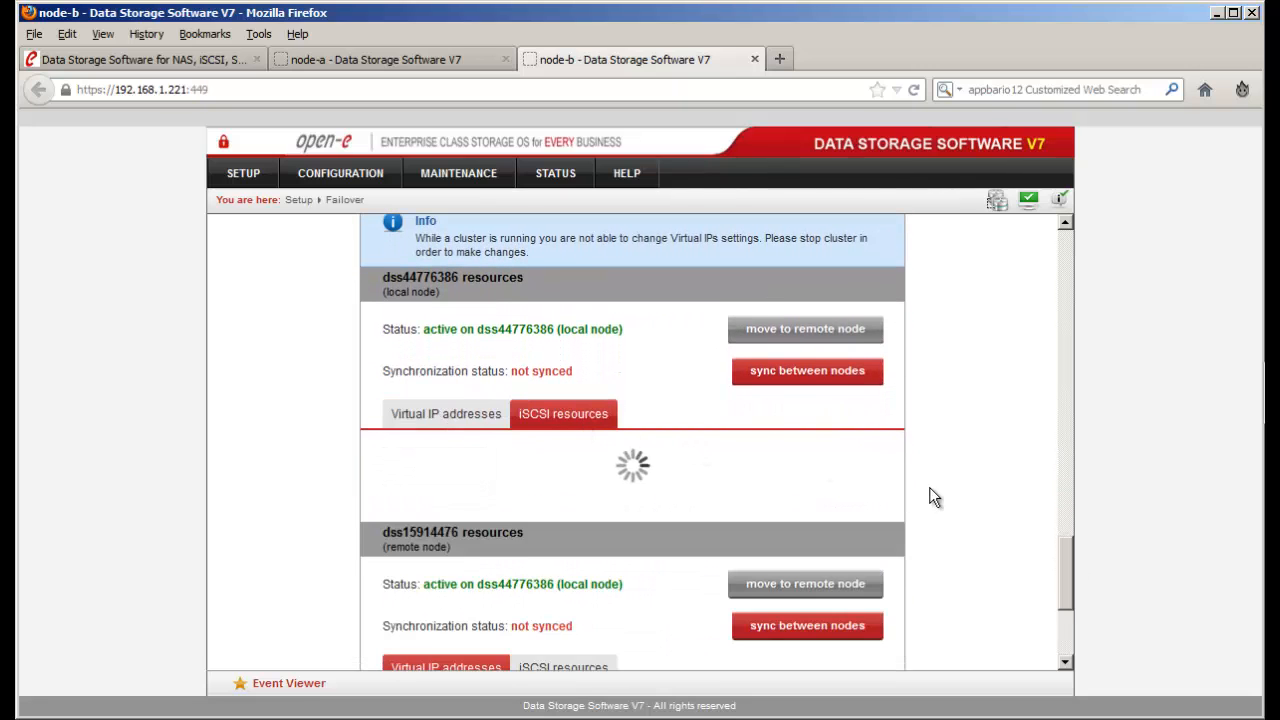
{"action": "scroll", "coordinate": [929, 490], "scroll_direction": "down", "scroll_amount": 2}
{"action": "left_click", "coordinate": [583, 462]}
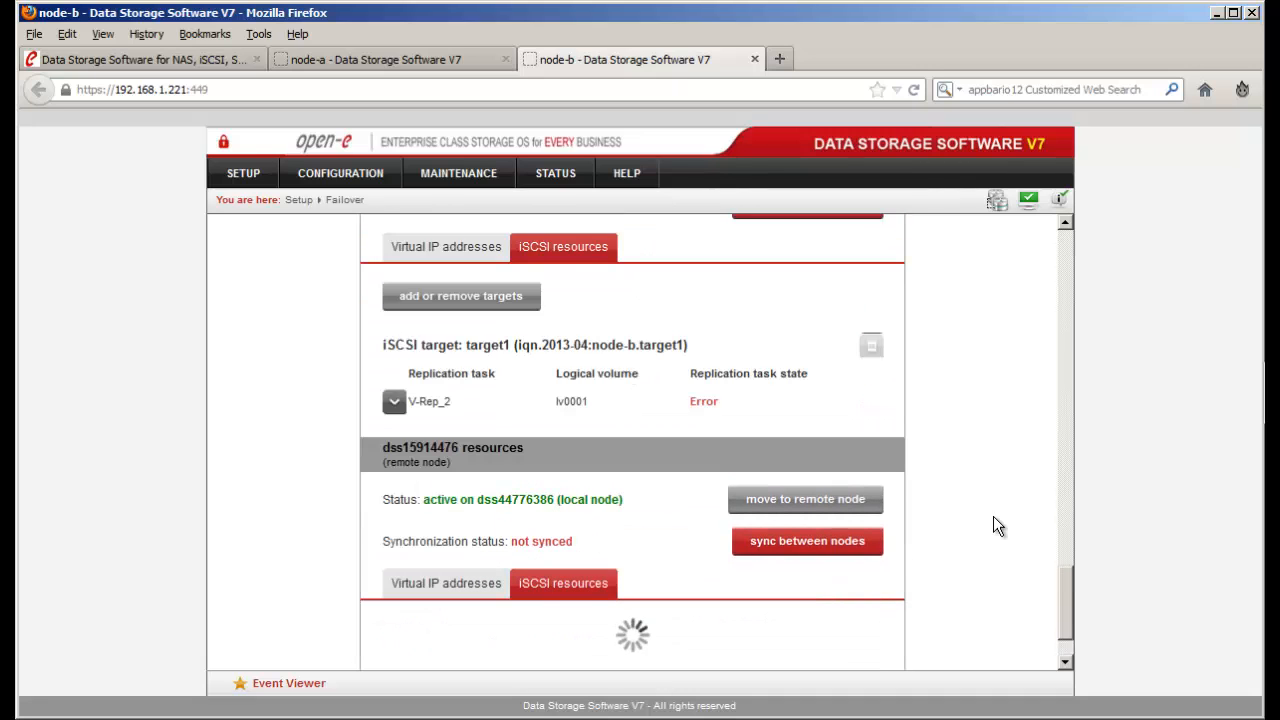
{"action": "scroll", "coordinate": [993, 516], "scroll_direction": "down", "scroll_amount": 1}
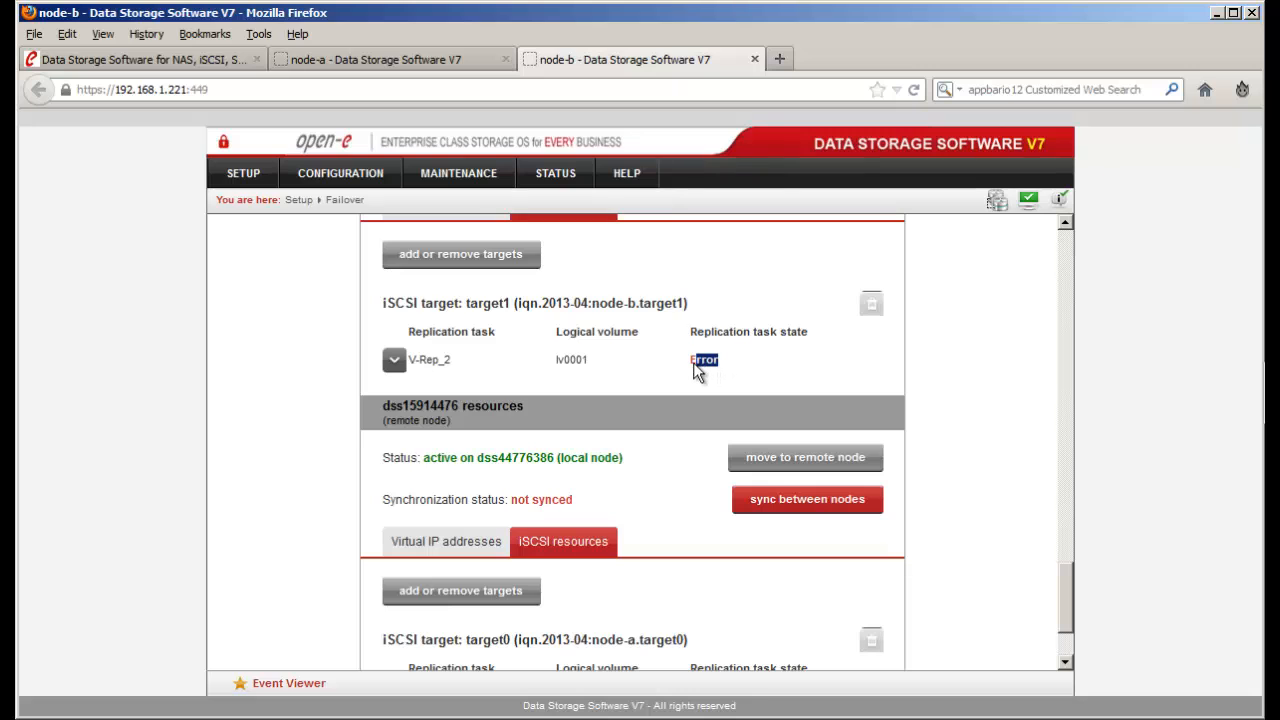
- Review the remote and local nodes' virtual IP addresses, noting 192.168.12.12
{"action": "left_click", "coordinate": [990, 413]}
{"action": "scroll", "coordinate": [988, 408], "scroll_direction": "down", "scroll_amount": 3}
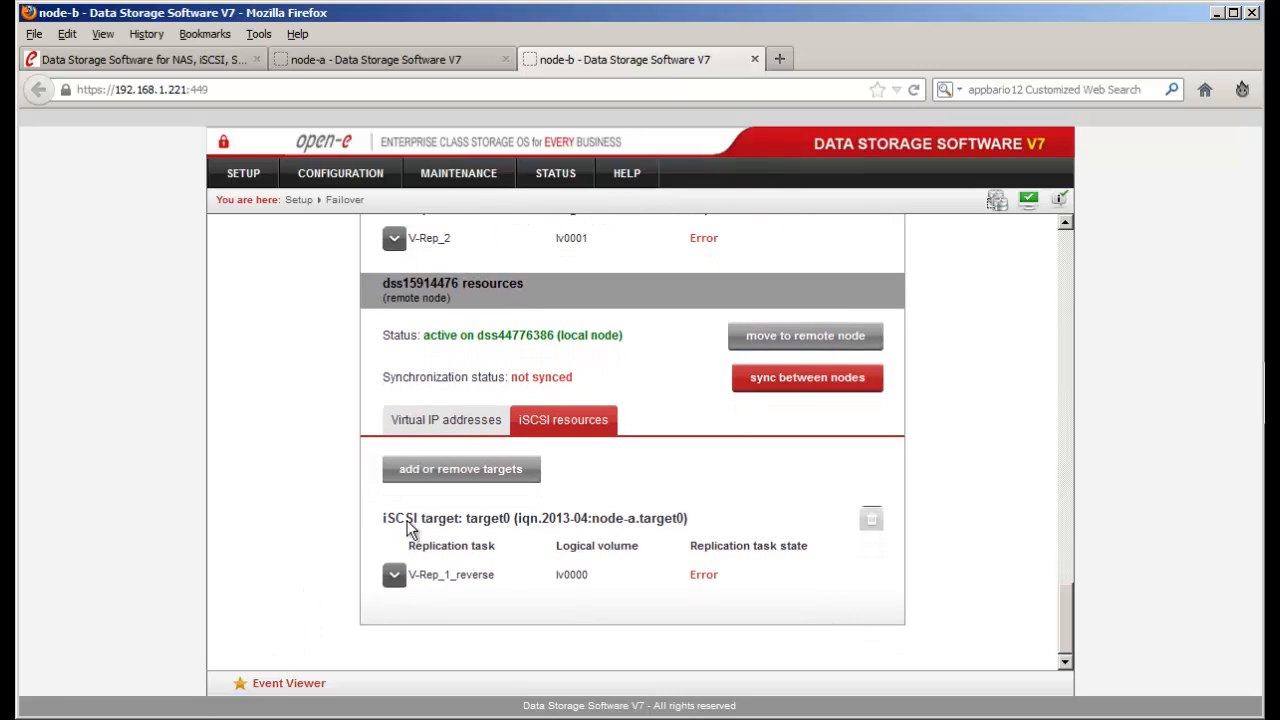
{"action": "left_click", "coordinate": [443, 416]}
{"action": "scroll", "coordinate": [430, 330], "scroll_direction": "up", "scroll_amount": 2}
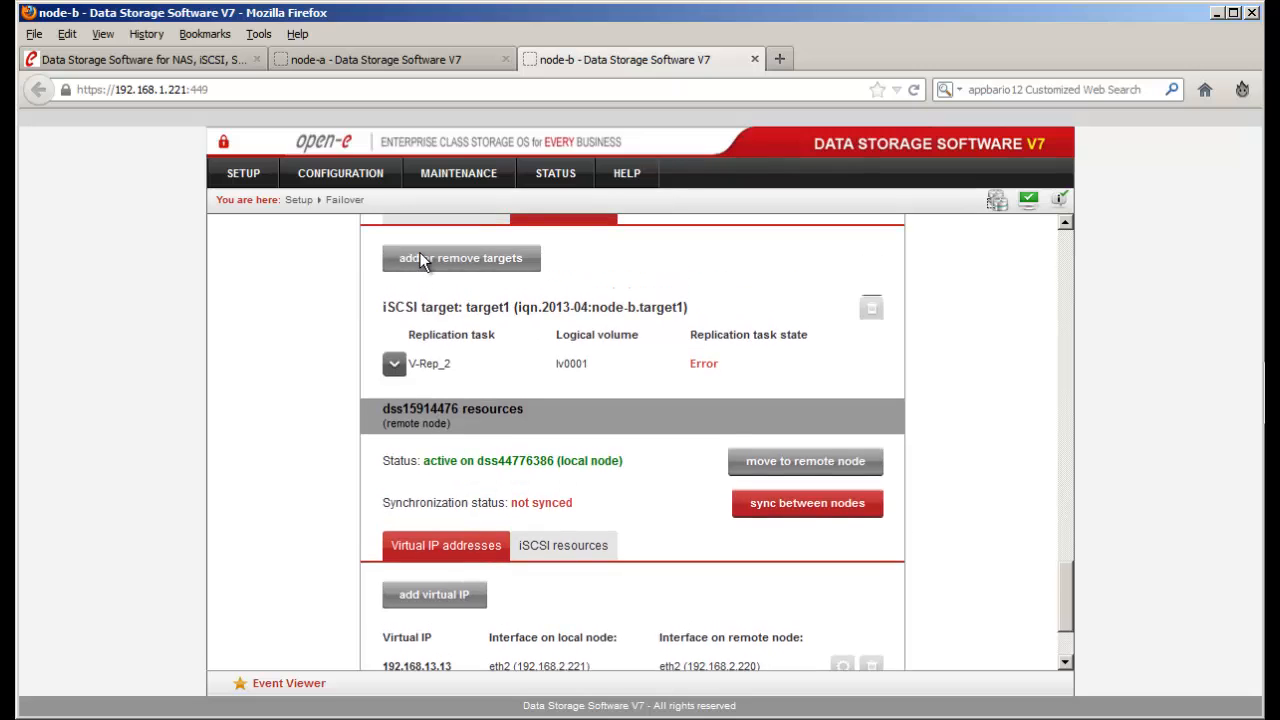
{"action": "left_click", "coordinate": [421, 252]}
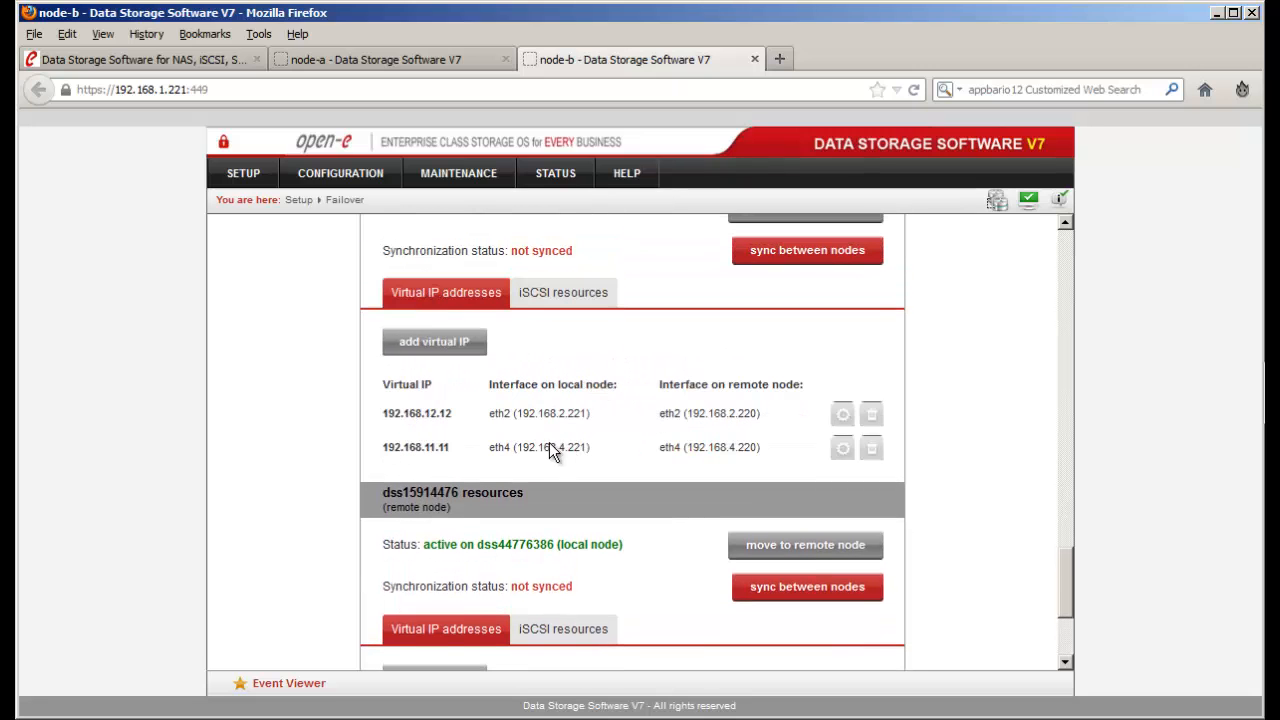
{"action": "scroll", "coordinate": [439, 447], "scroll_direction": "down", "scroll_amount": 3}
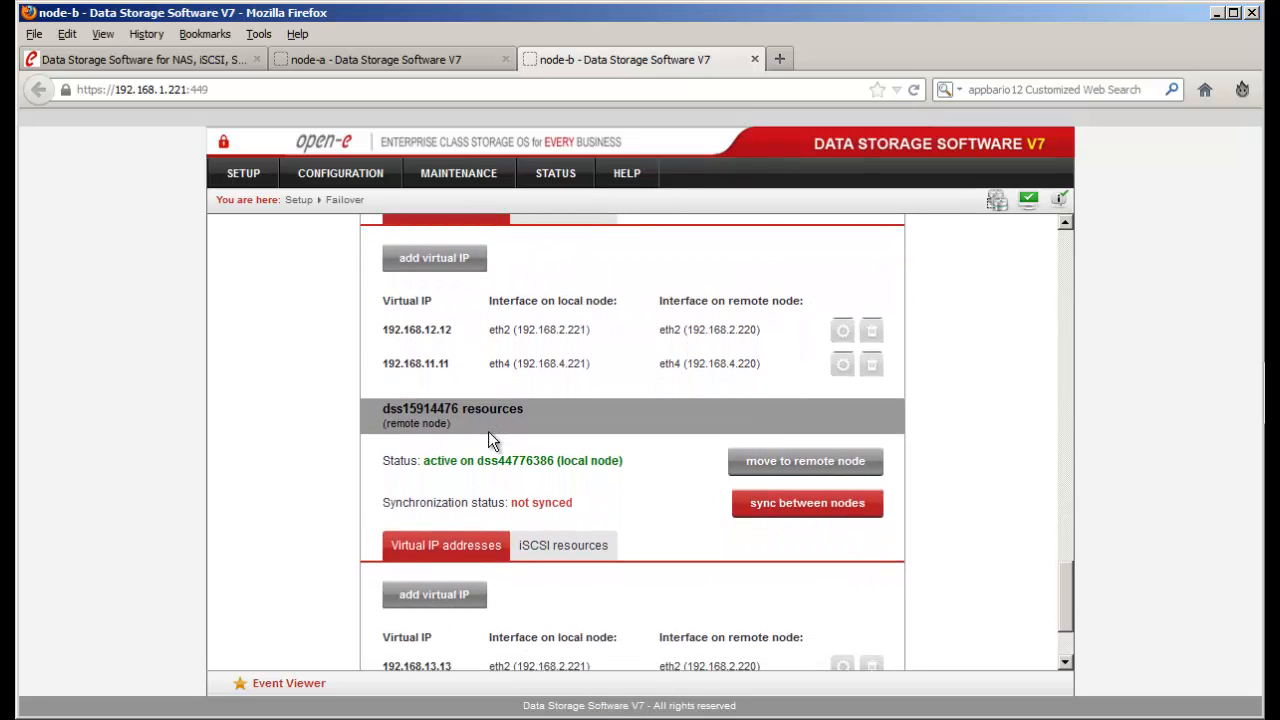
{"action": "scroll", "coordinate": [488, 436], "scroll_direction": "down", "scroll_amount": 1}
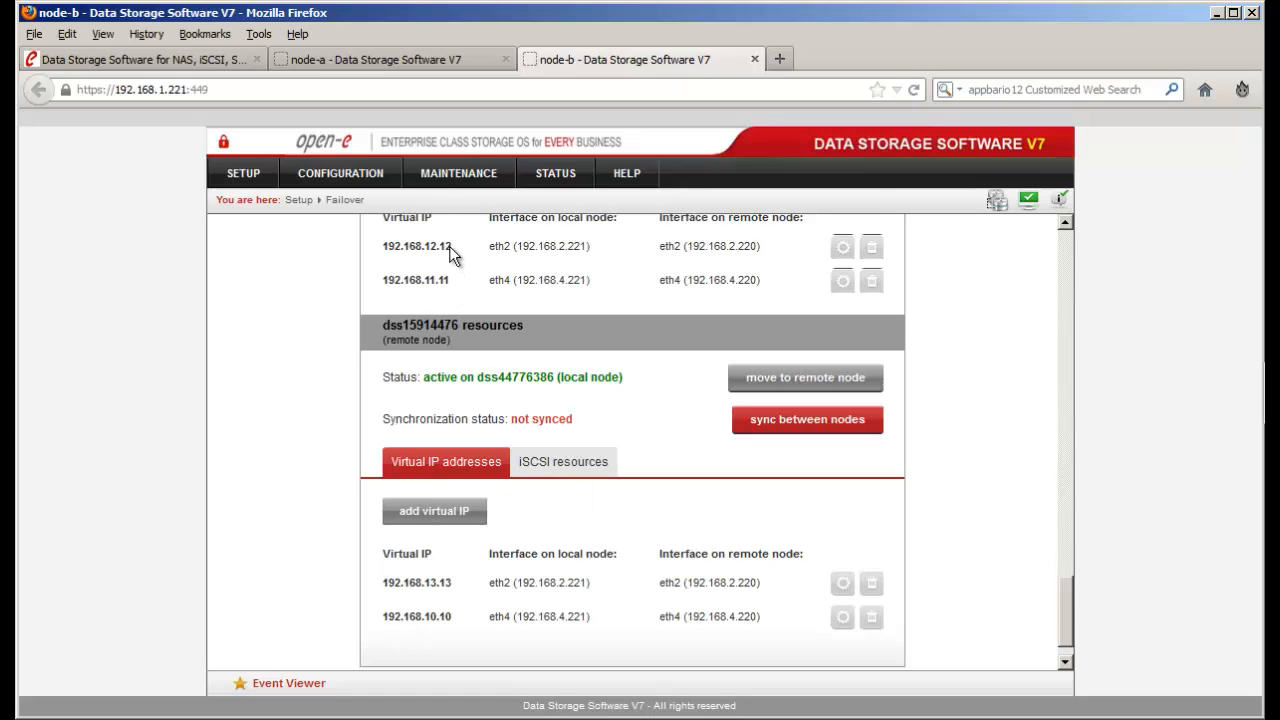
{"action": "left_click_drag", "start_coordinate": [450, 247], "coordinate": [425, 248]}
{"action": "left_click", "coordinate": [487, 381]}
- In Command Prompt, ping 192.168.10.10 and then 192.168.11.11
{"action": "key", "text": "alt+Tab"}
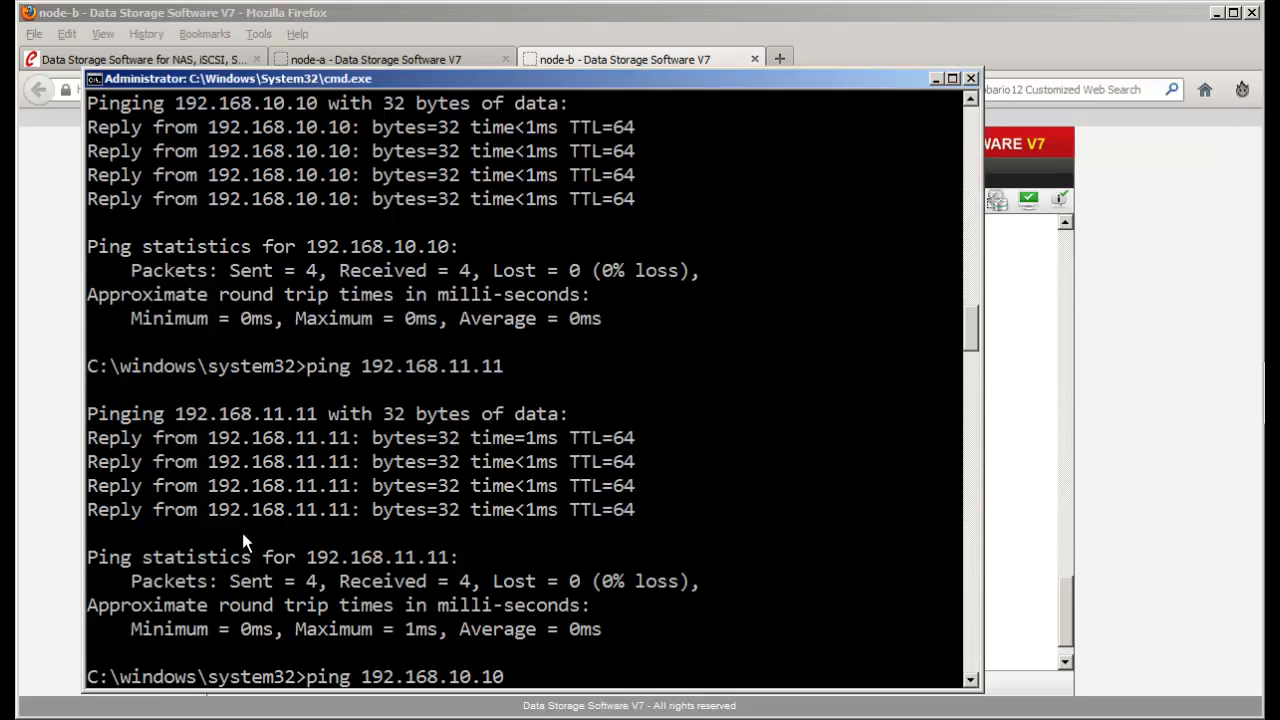
{"action": "key", "text": "Return"}
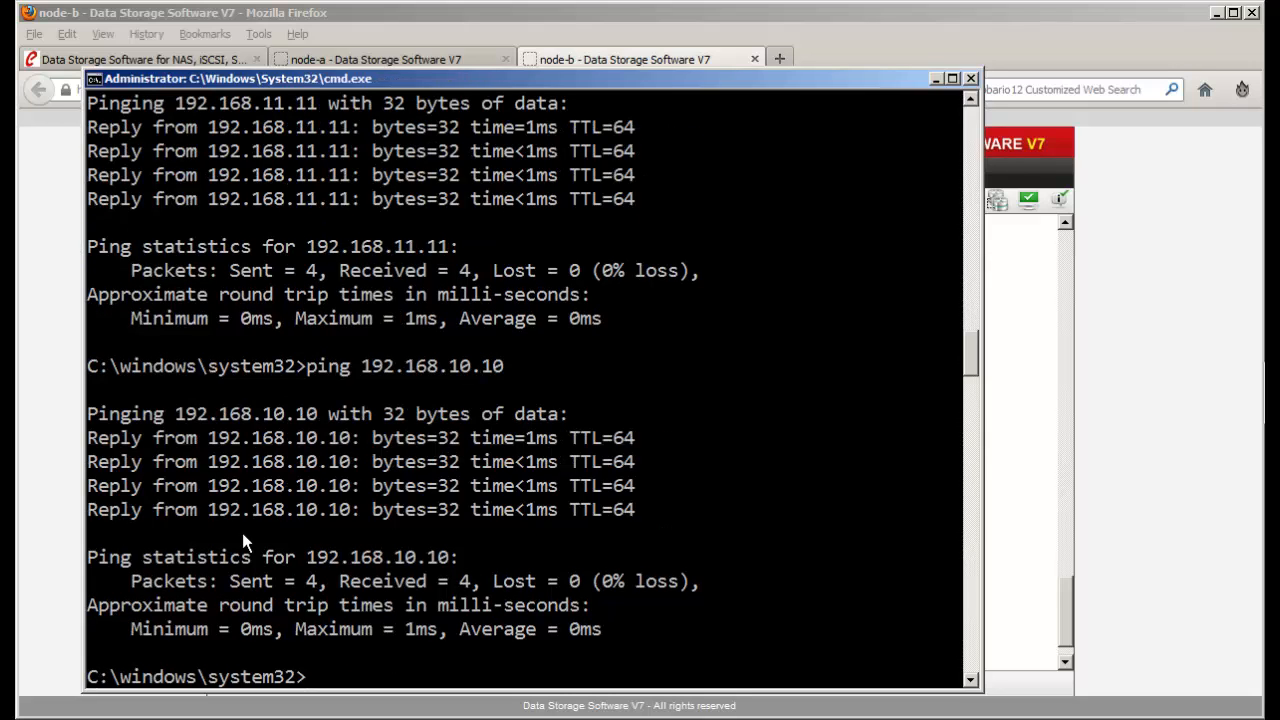
{"action": "key", "text": "Up"}
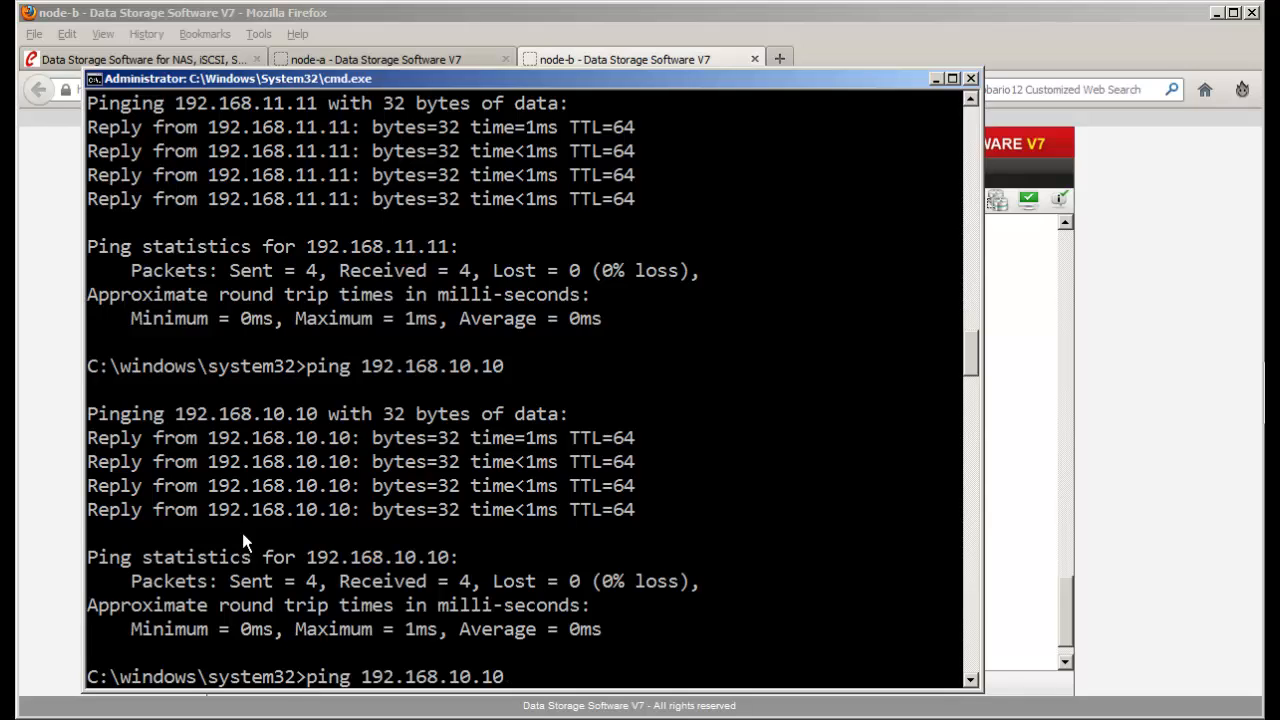
{"action": "key", "text": "BackSpace"}
{"action": "key", "text": "BackSpace"}
{"action": "key", "text": "BackSpace"}
{"action": "key", "text": "BackSpace"}
{"action": "type", "text": "11"}
{"action": "key", "text": "BackSpace"}
{"action": "type", "text": ".11"}
{"action": "key", "text": "Return"}
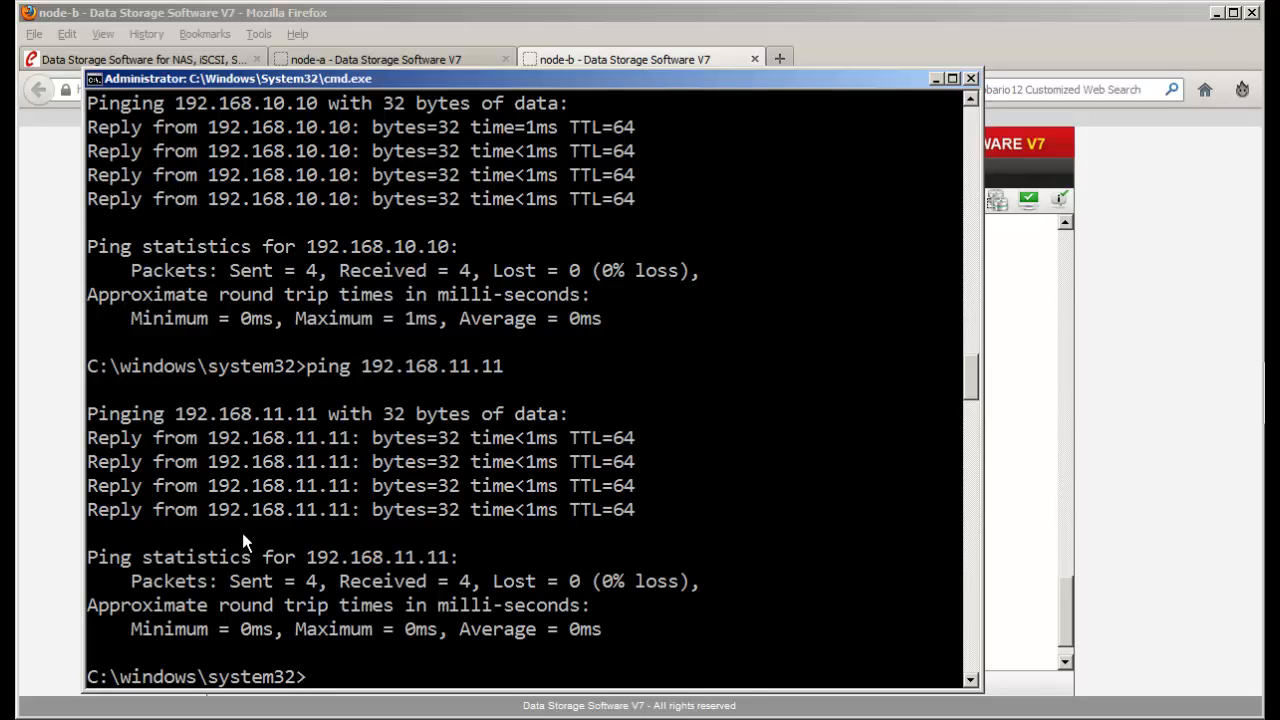
- Ping 192.168.12.12 and 192.168.13.13, then return to node-b's Failover page
{"action": "key", "text": "Up"}
{"action": "key", "text": "BackSpace"}
{"action": "key", "text": "BackSpace"}
{"action": "key", "text": "BackSpace"}
{"action": "key", "text": "BackSpace"}
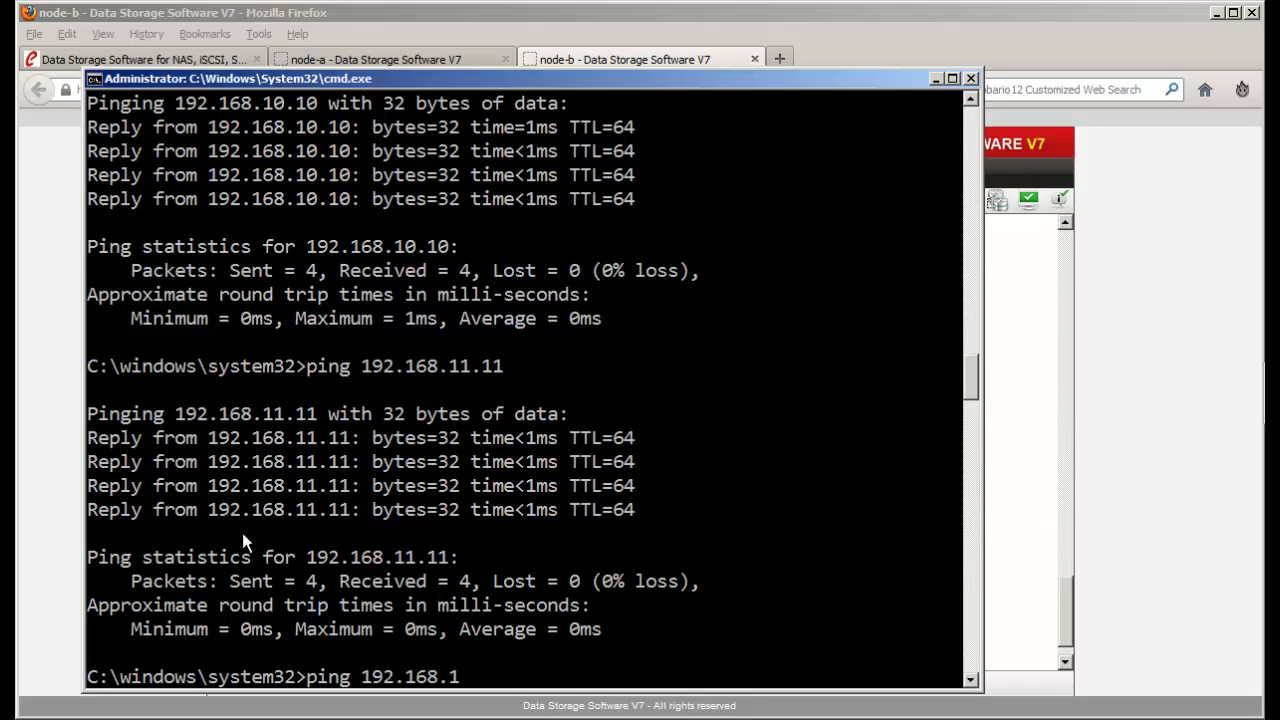
{"action": "type", "text": "2.12"}
{"action": "key", "text": "Return"}
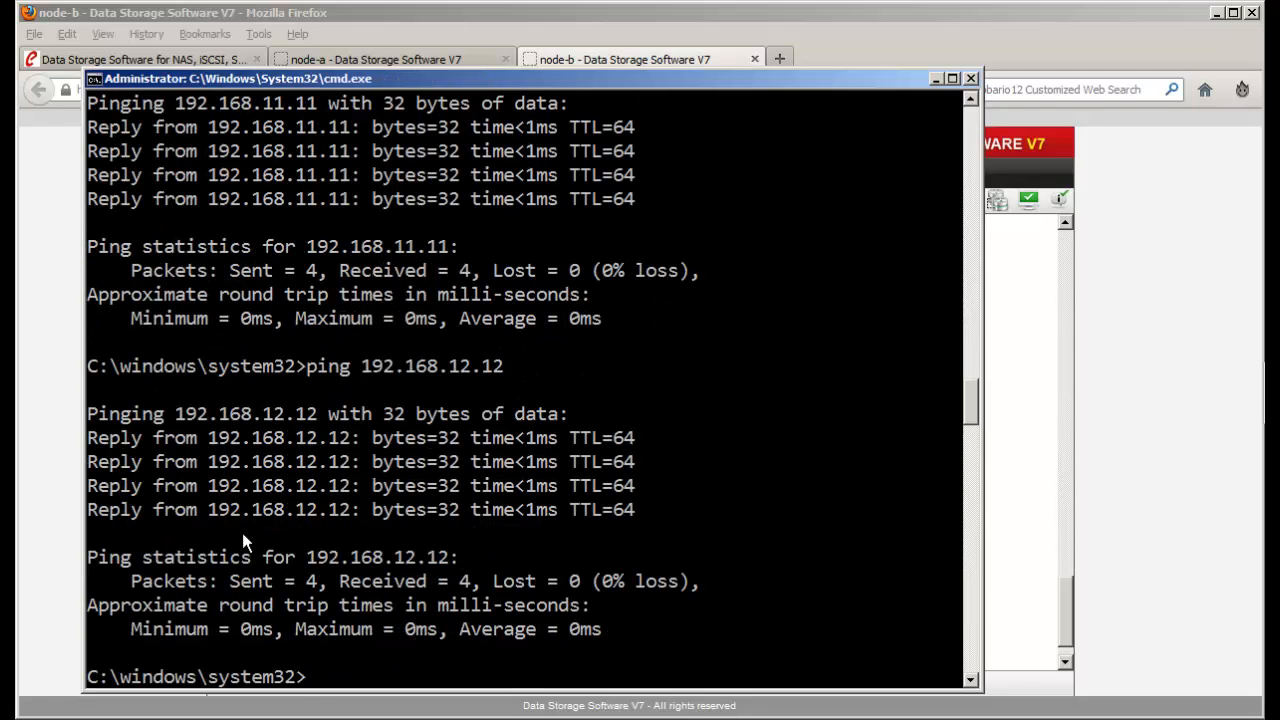
{"action": "key", "text": "Up"}
{"action": "key", "text": "BackSpace"}
{"action": "key", "text": "BackSpace"}
{"action": "key", "text": "BackSpace"}
{"action": "key", "text": "BackSpace"}
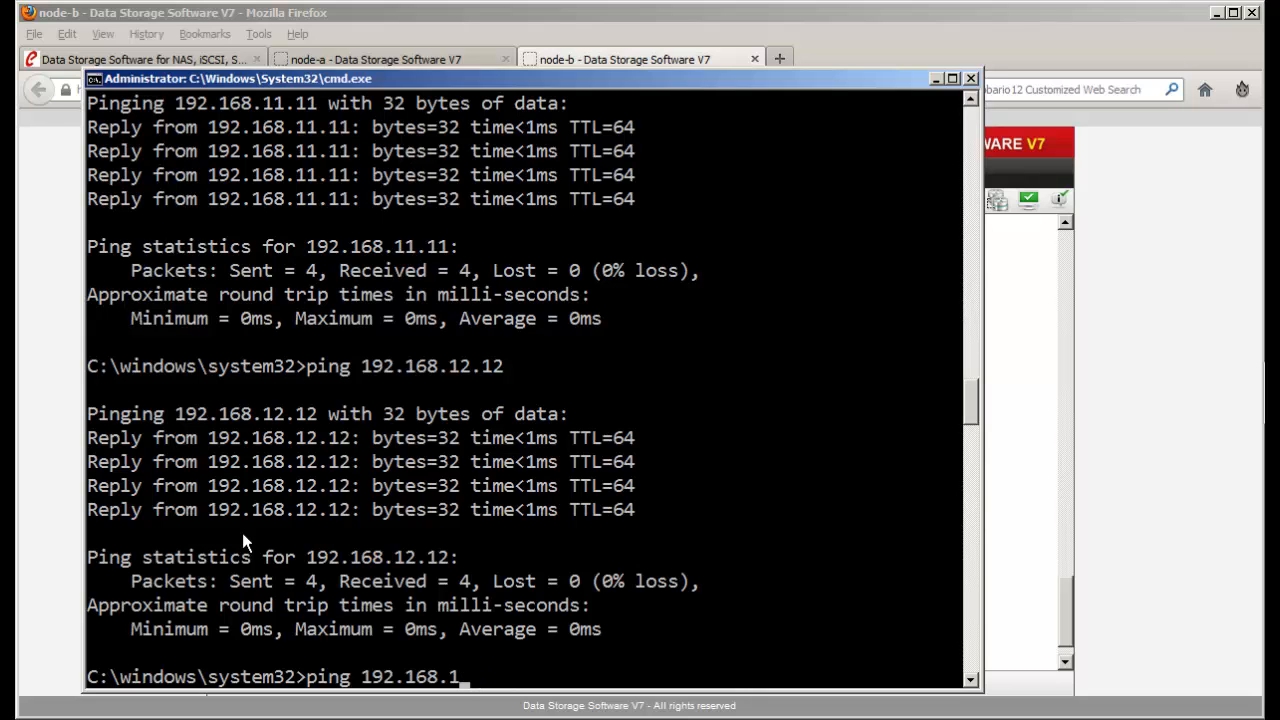
{"action": "type", "text": "3.13"}
{"action": "key", "text": "Return"}
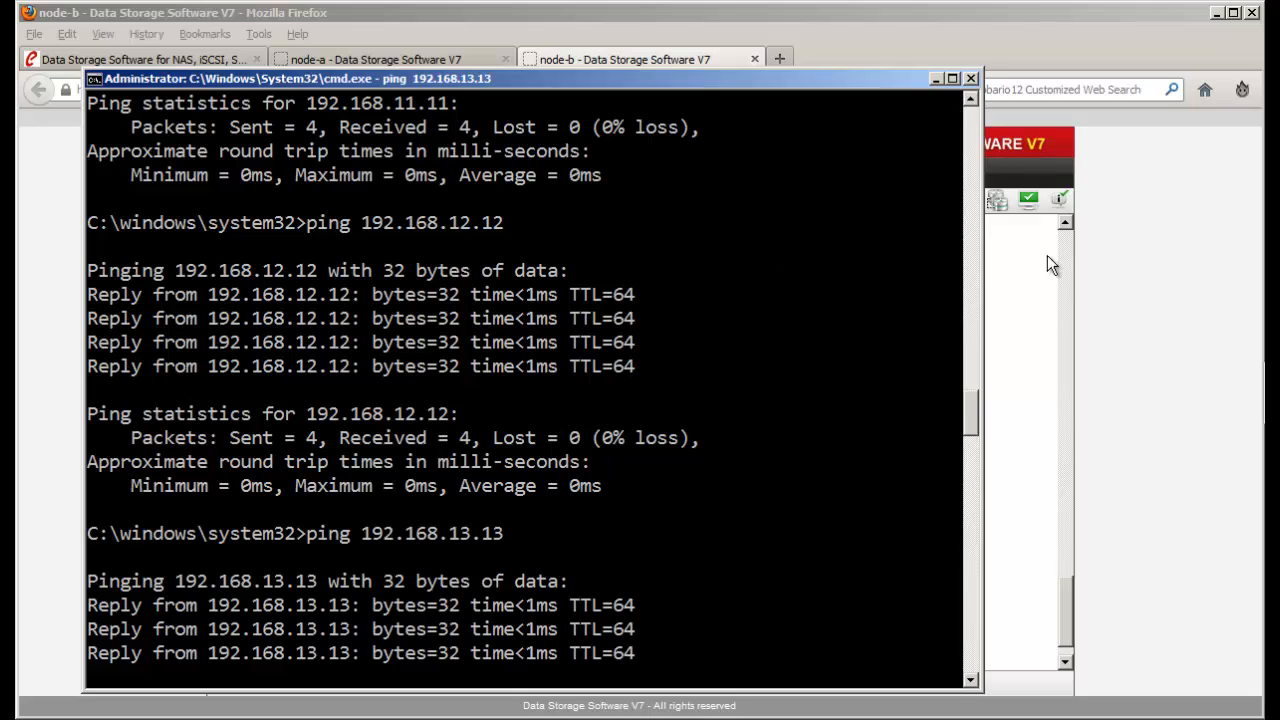
{"action": "left_click", "coordinate": [1080, 258]}
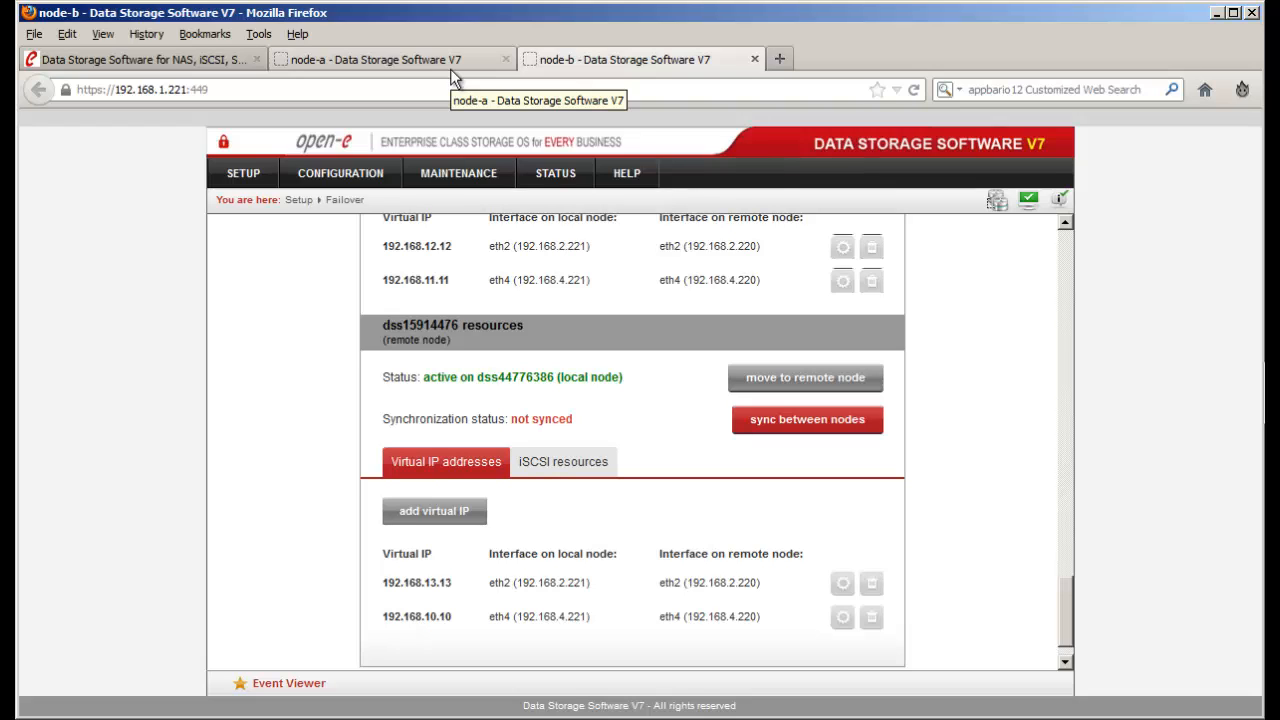
- Switch to the node-a web interface
{"action": "left_click", "coordinate": [456, 66]}
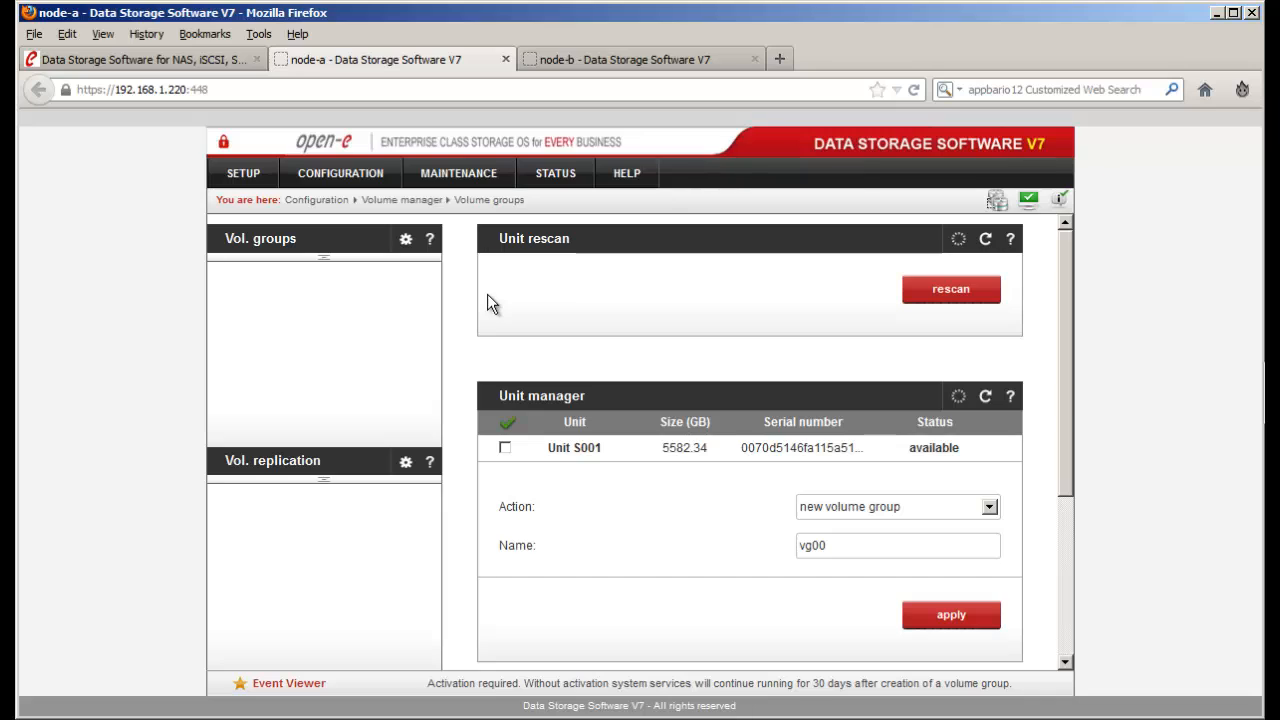
{"action": "left_click", "coordinate": [505, 447]}
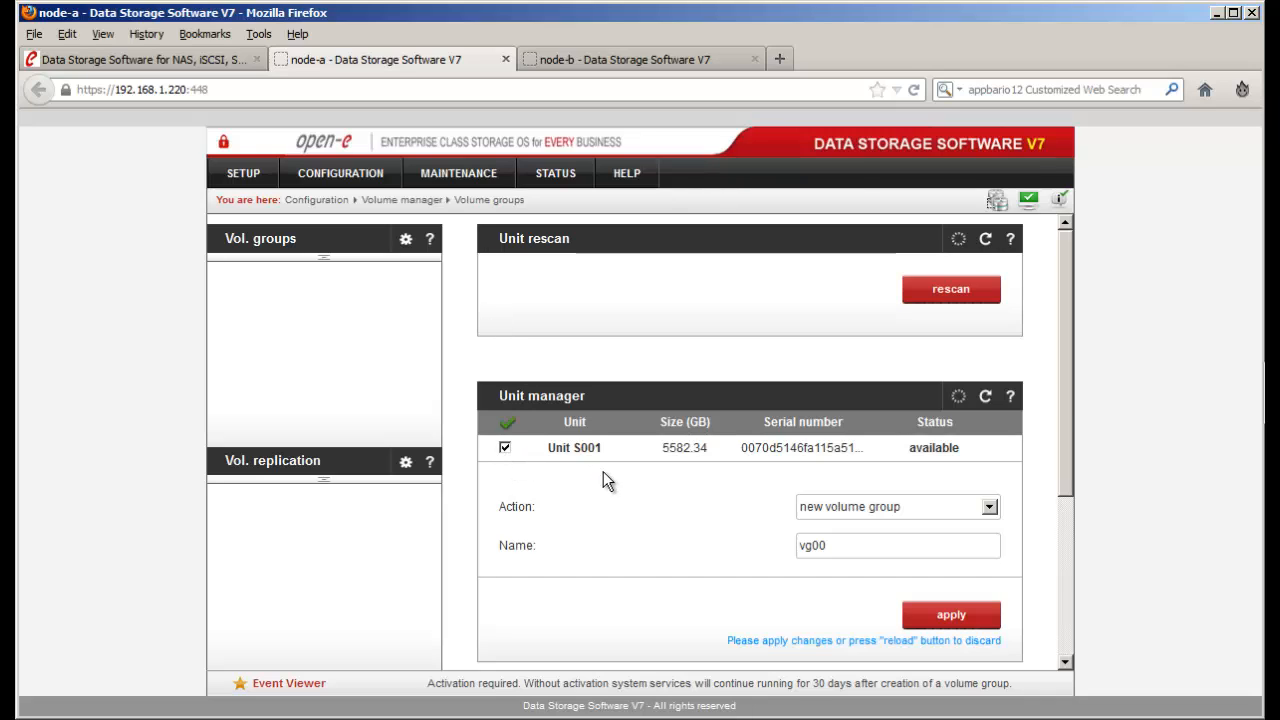
{"action": "scroll", "coordinate": [630, 473], "scroll_direction": "down", "scroll_amount": 1}
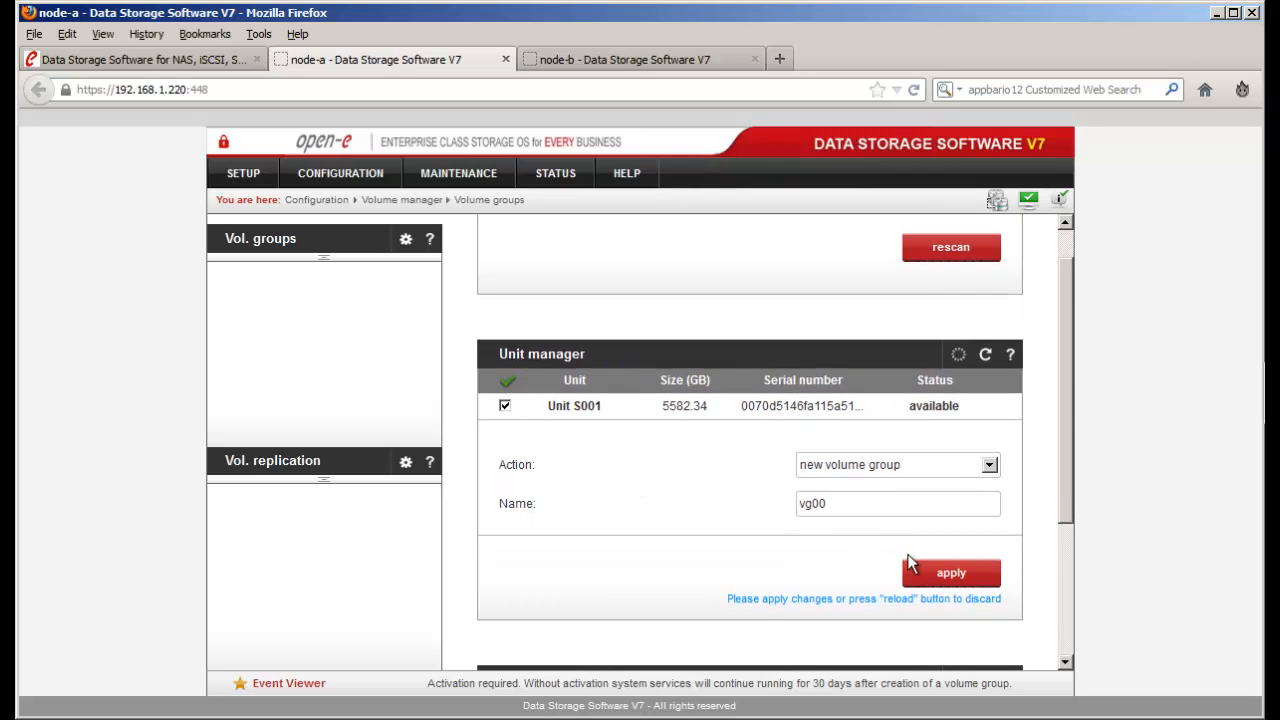
{"action": "left_click", "coordinate": [975, 579]}
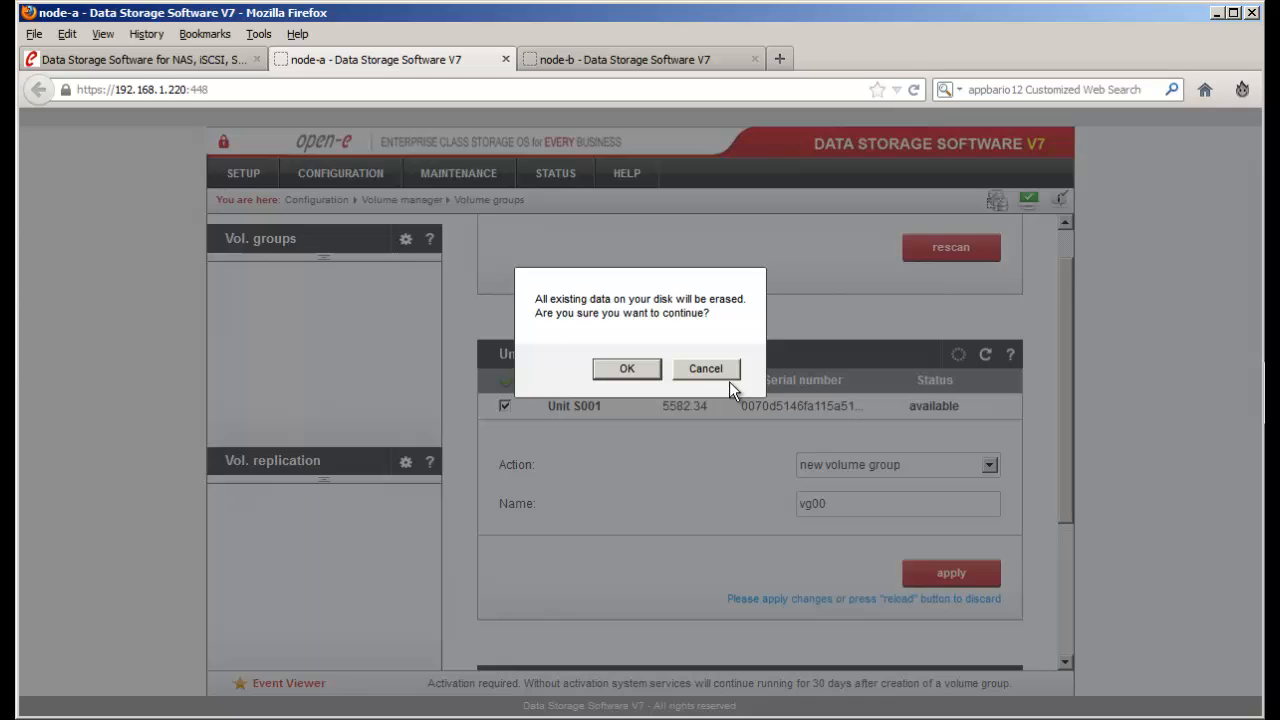
{"action": "left_click", "coordinate": [633, 372]}
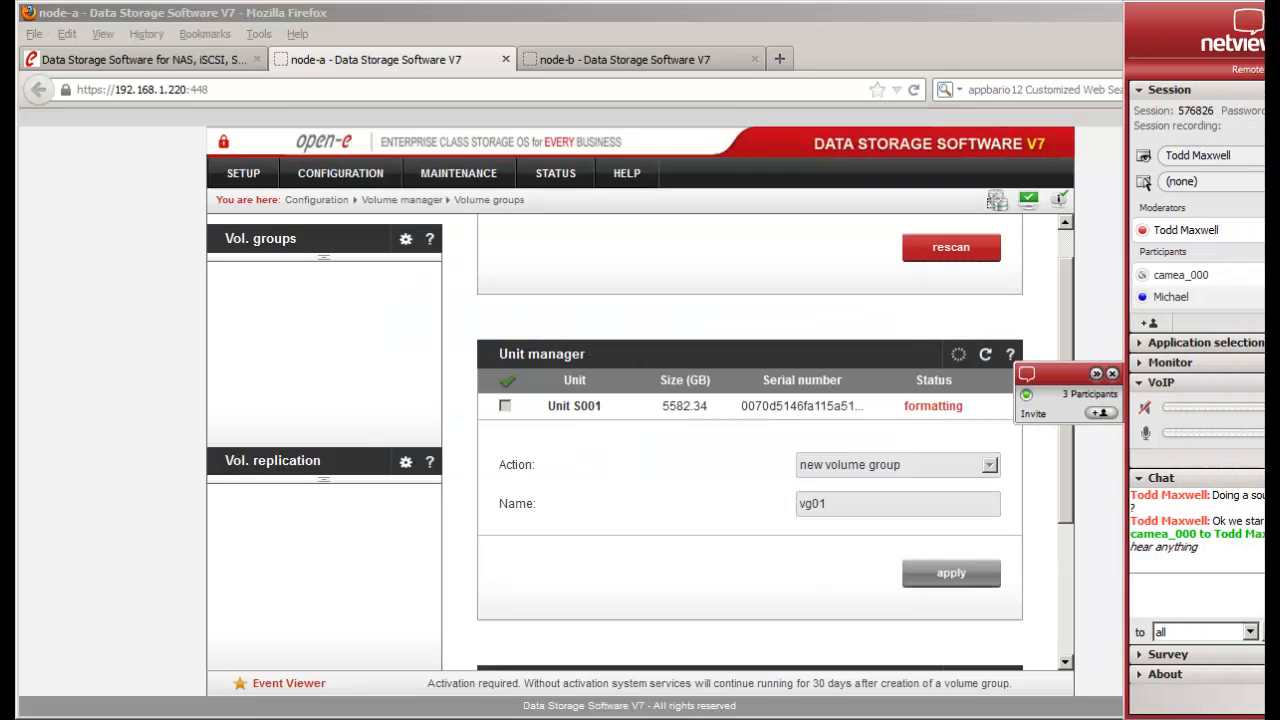
{"action": "left_click", "coordinate": [1240, 594]}
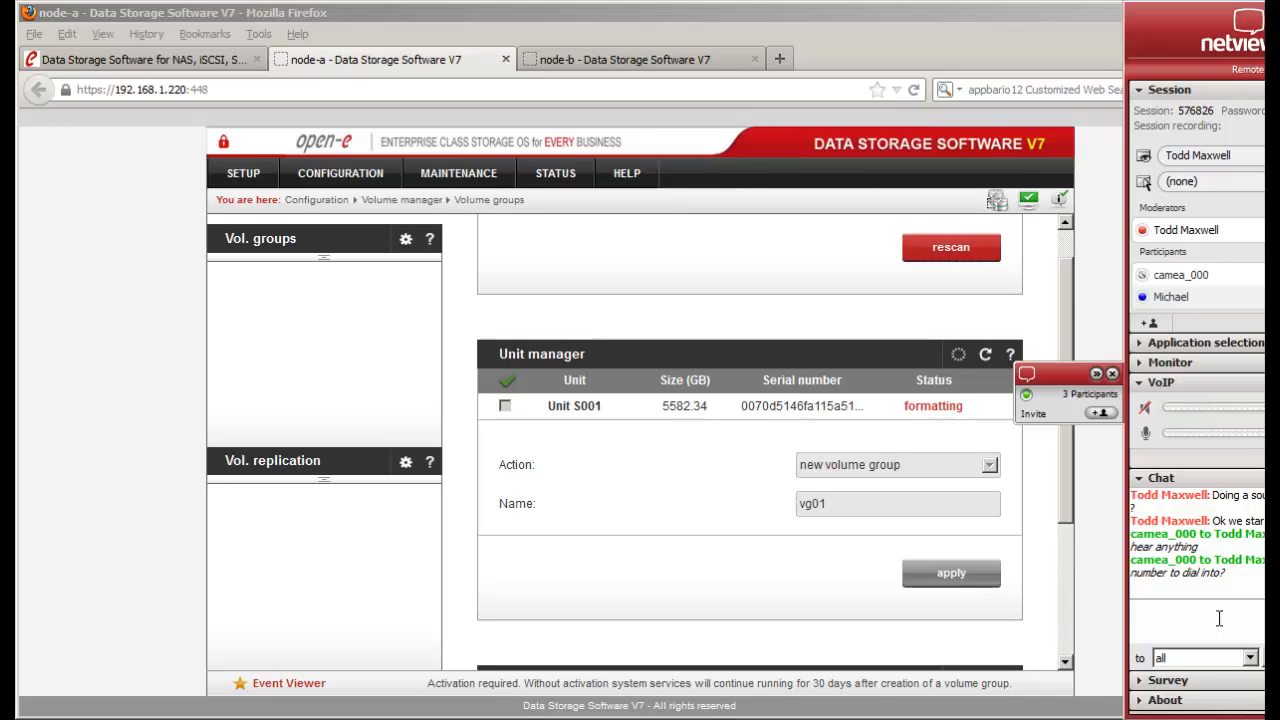
{"action": "type", "text": "This is over VOIP"}
{"action": "key", "text": "Return"}
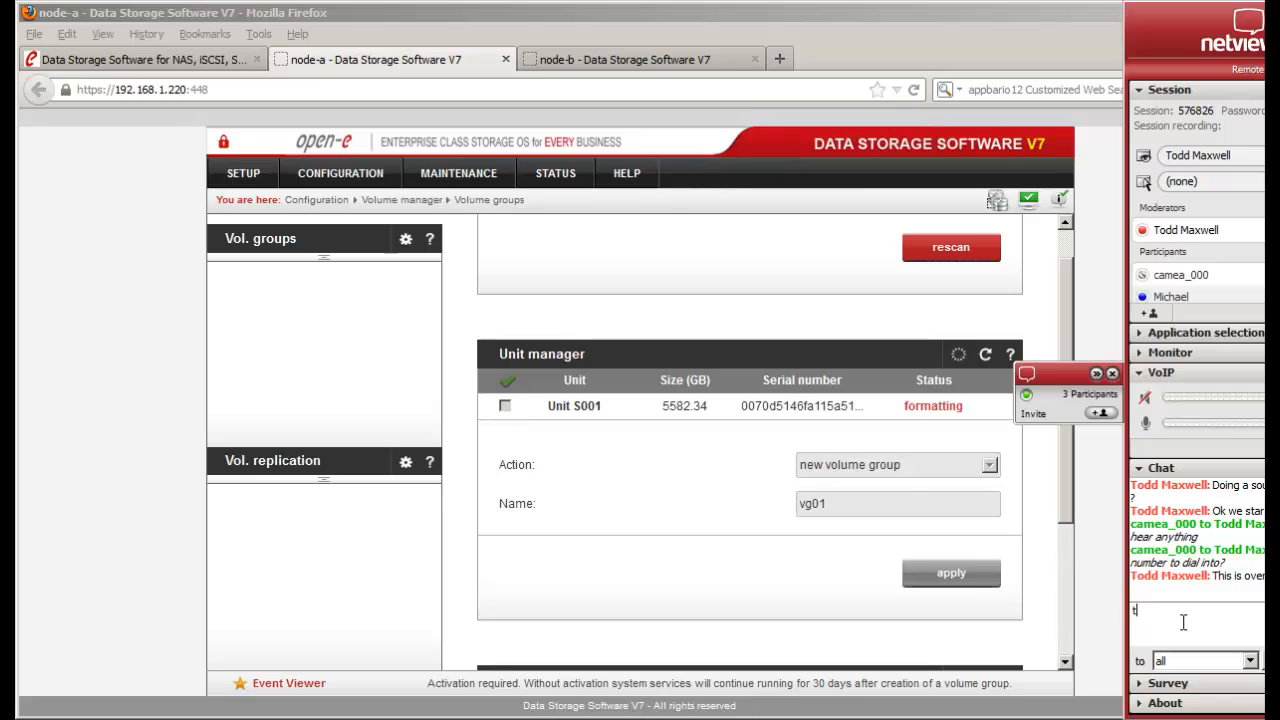
{"action": "type", "text": "turn"}
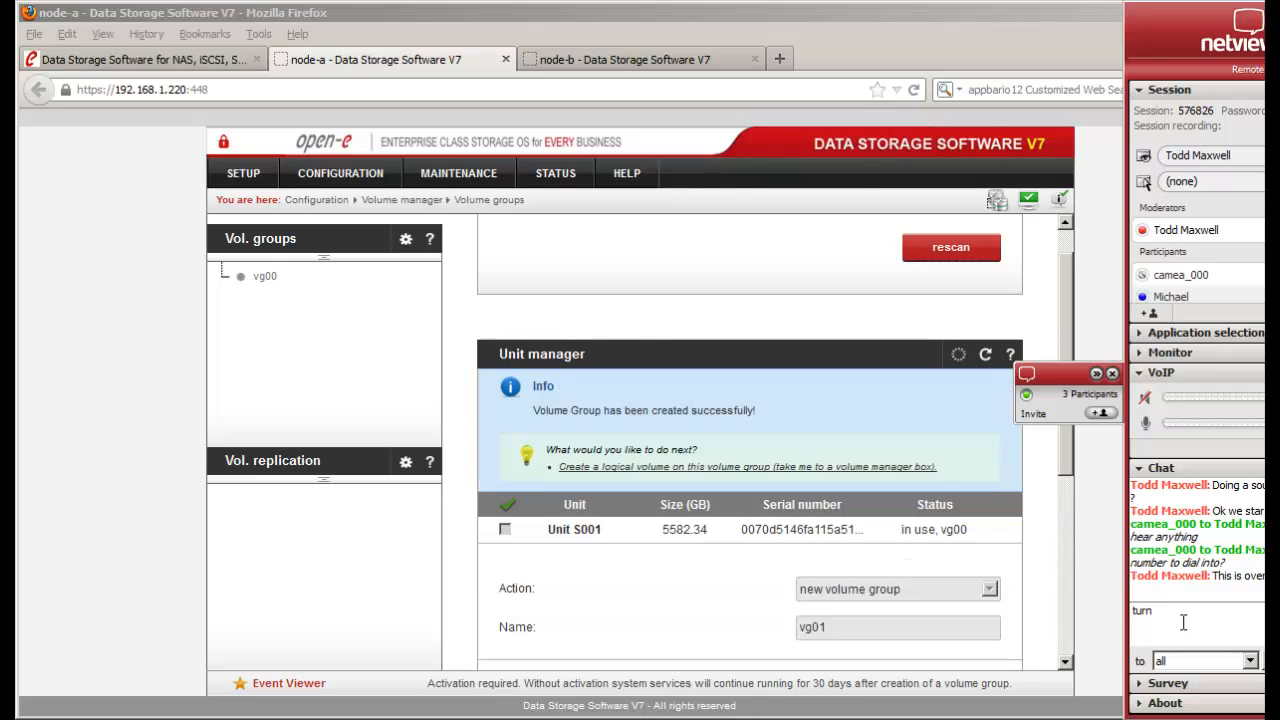
{"action": "type", "text": "on speakers"}
{"action": "key", "text": "Return"}
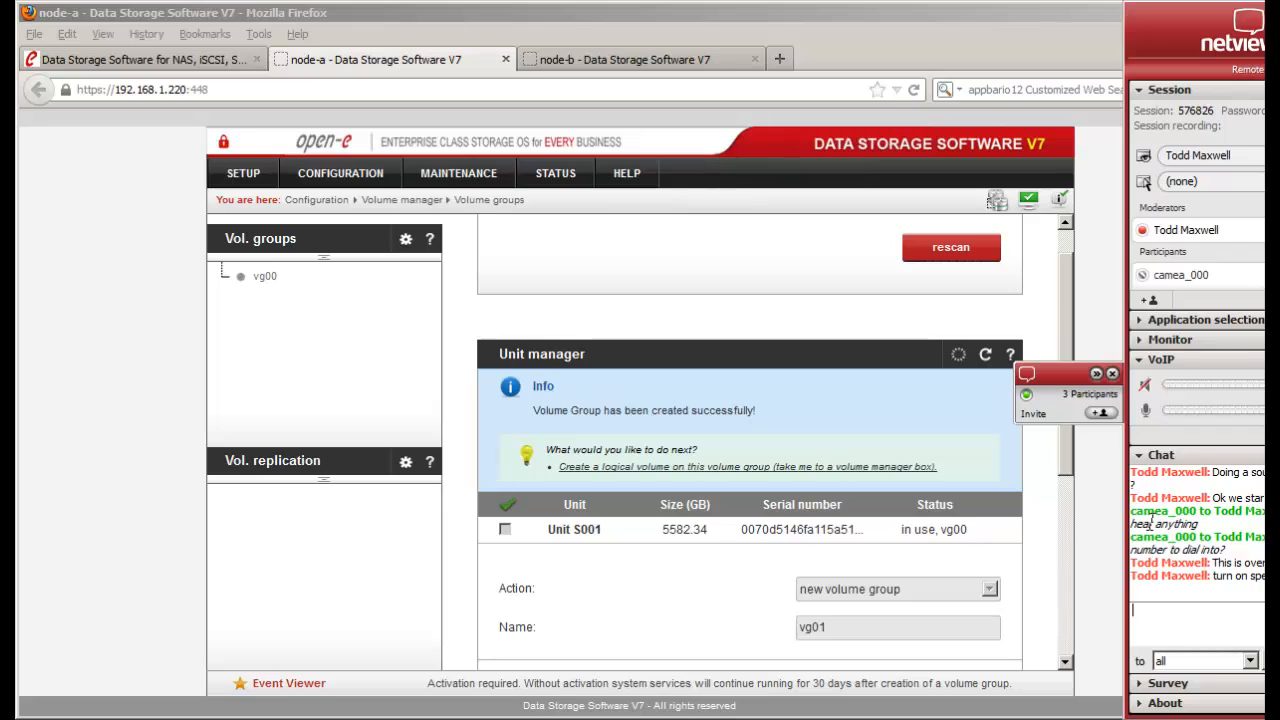
{"action": "left_click", "coordinate": [1099, 380]}
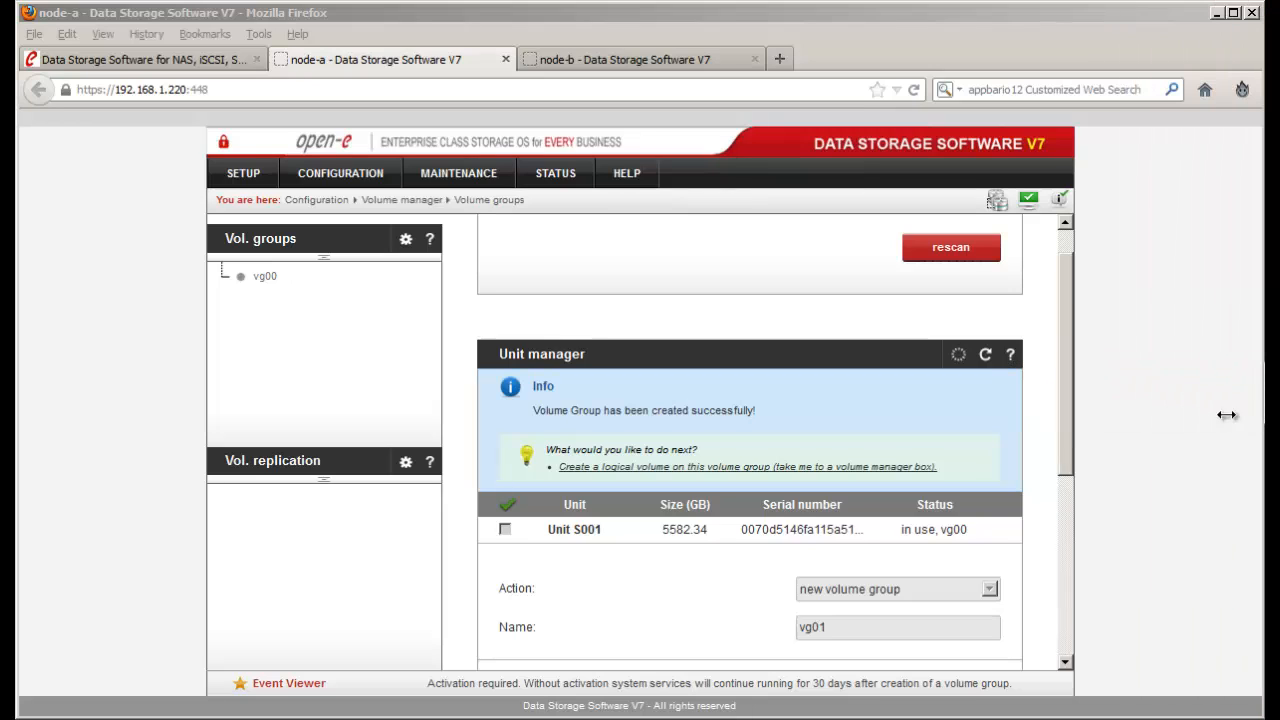
- On node-b, open vg00 from Configuration > Volume manager > Volume groups
{"action": "left_click", "coordinate": [265, 282]}
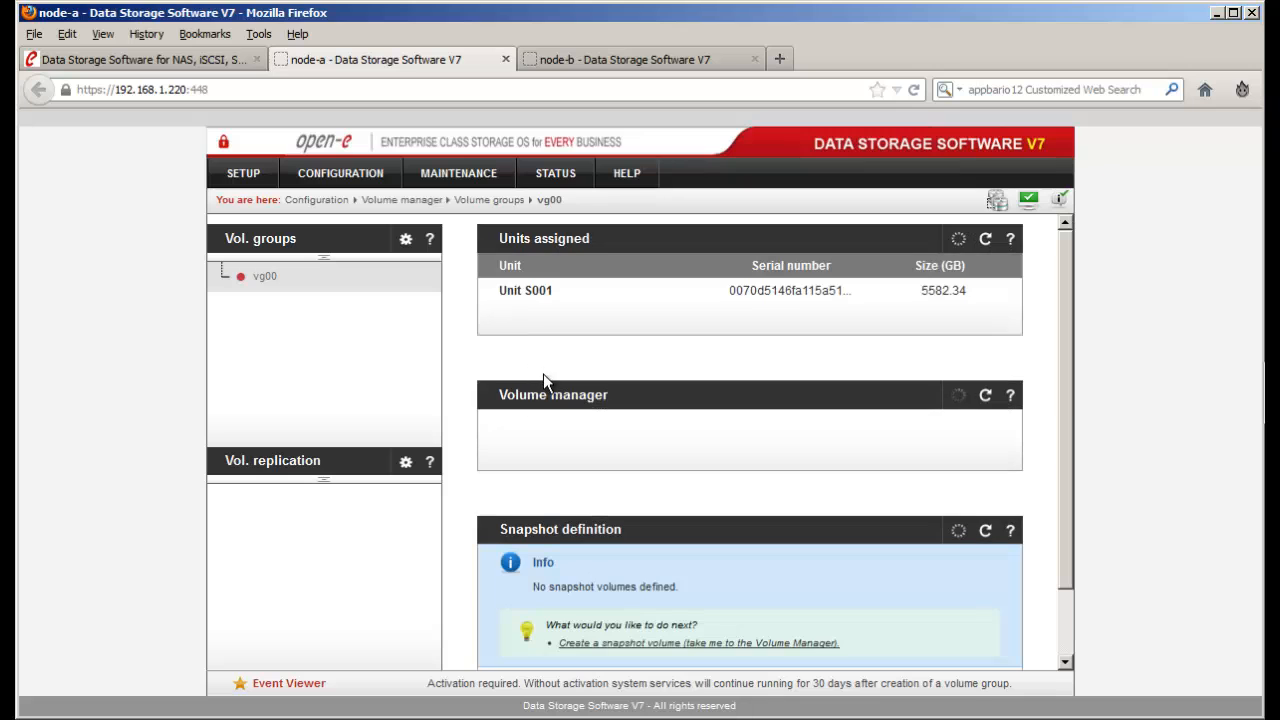
{"action": "left_click", "coordinate": [616, 63]}
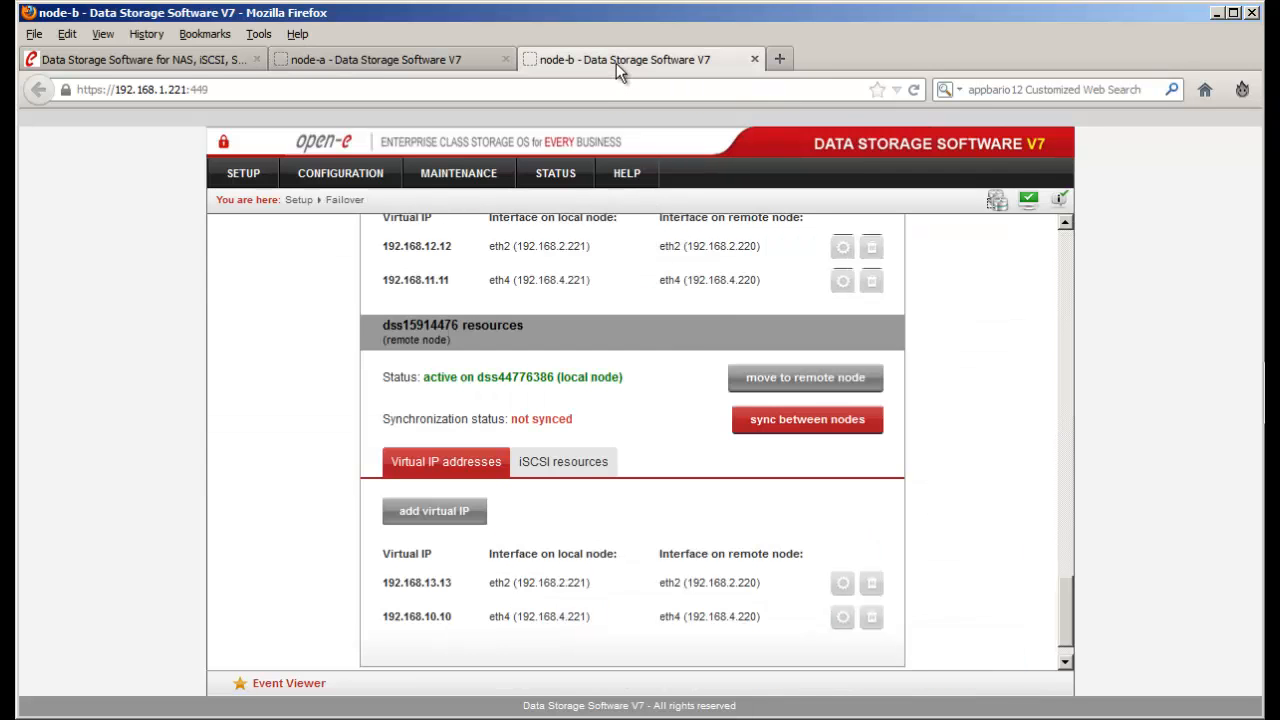
{"action": "scroll", "coordinate": [671, 336], "scroll_direction": "up", "scroll_amount": 10}
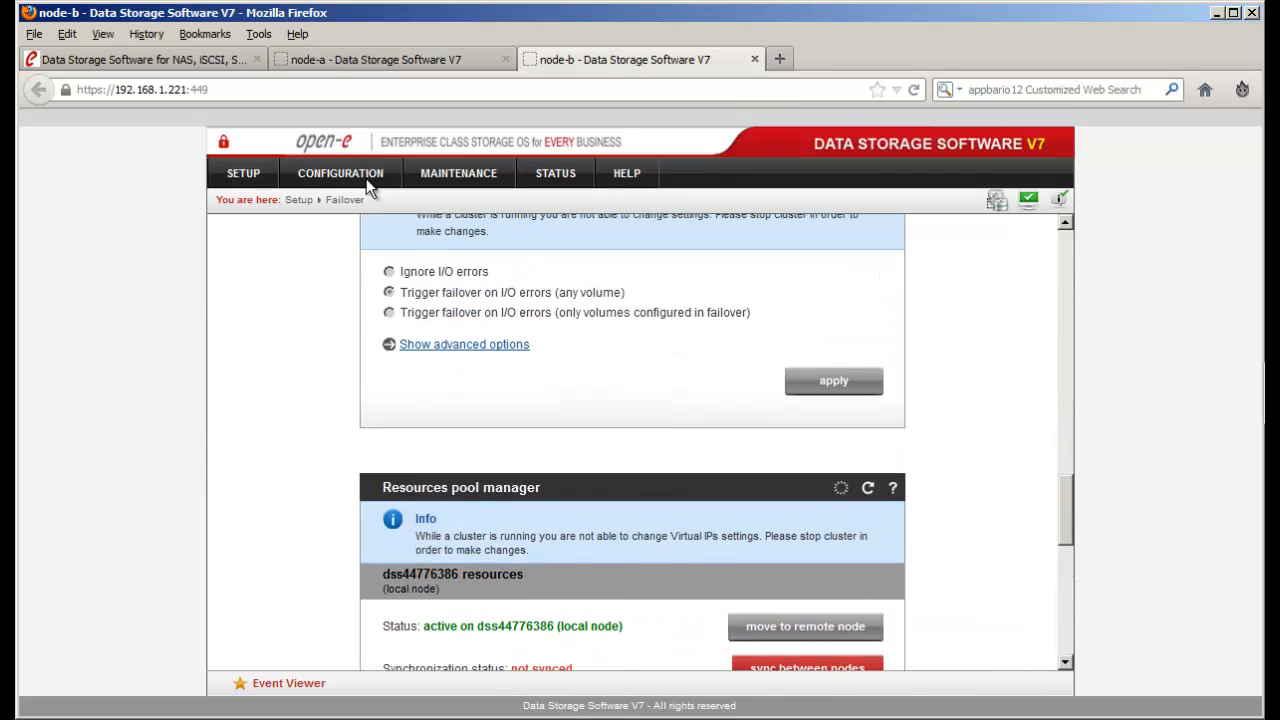
{"action": "left_click", "coordinate": [376, 186]}
{"action": "mouse_move", "coordinate": [405, 206]}
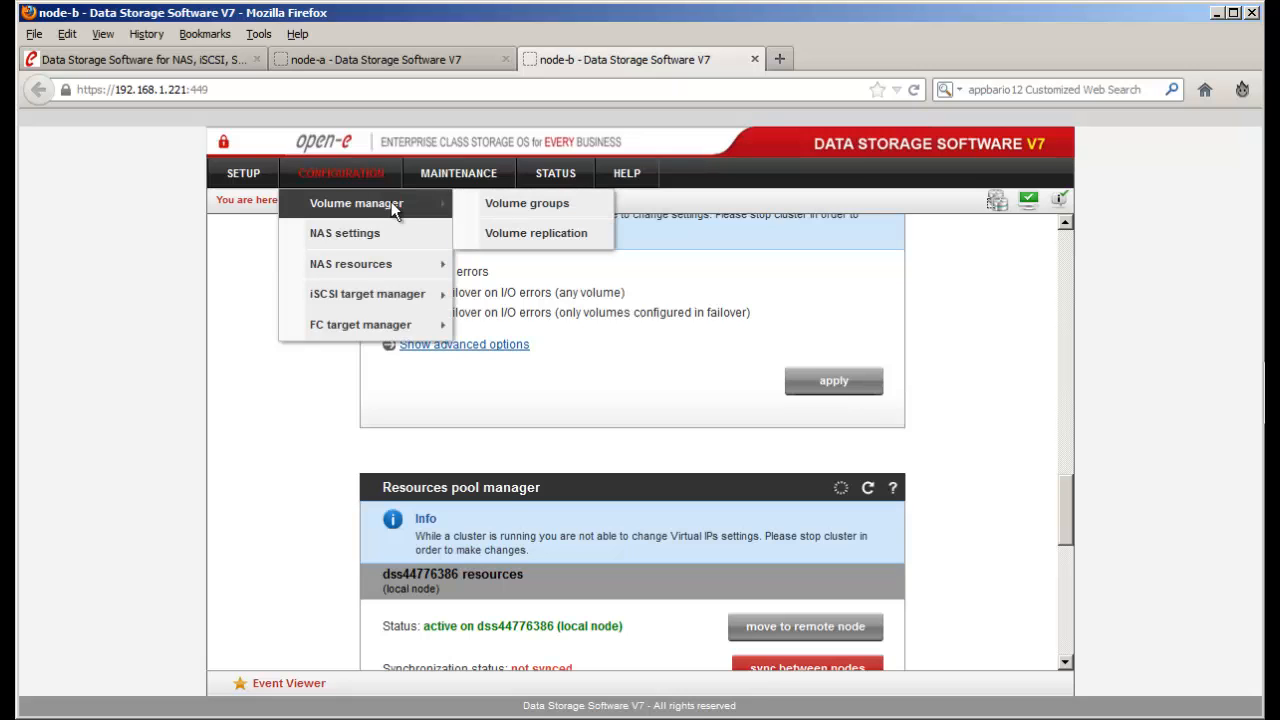
{"action": "left_click", "coordinate": [490, 205]}
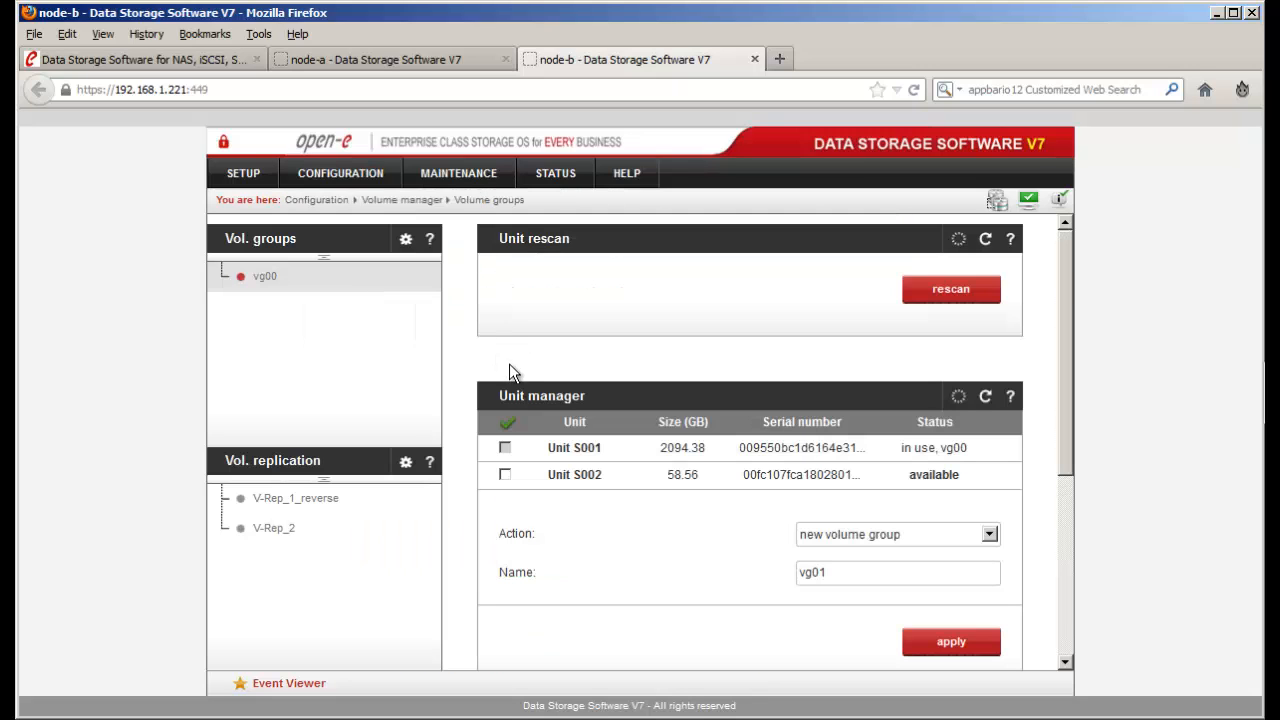
{"action": "left_click", "coordinate": [266, 280]}
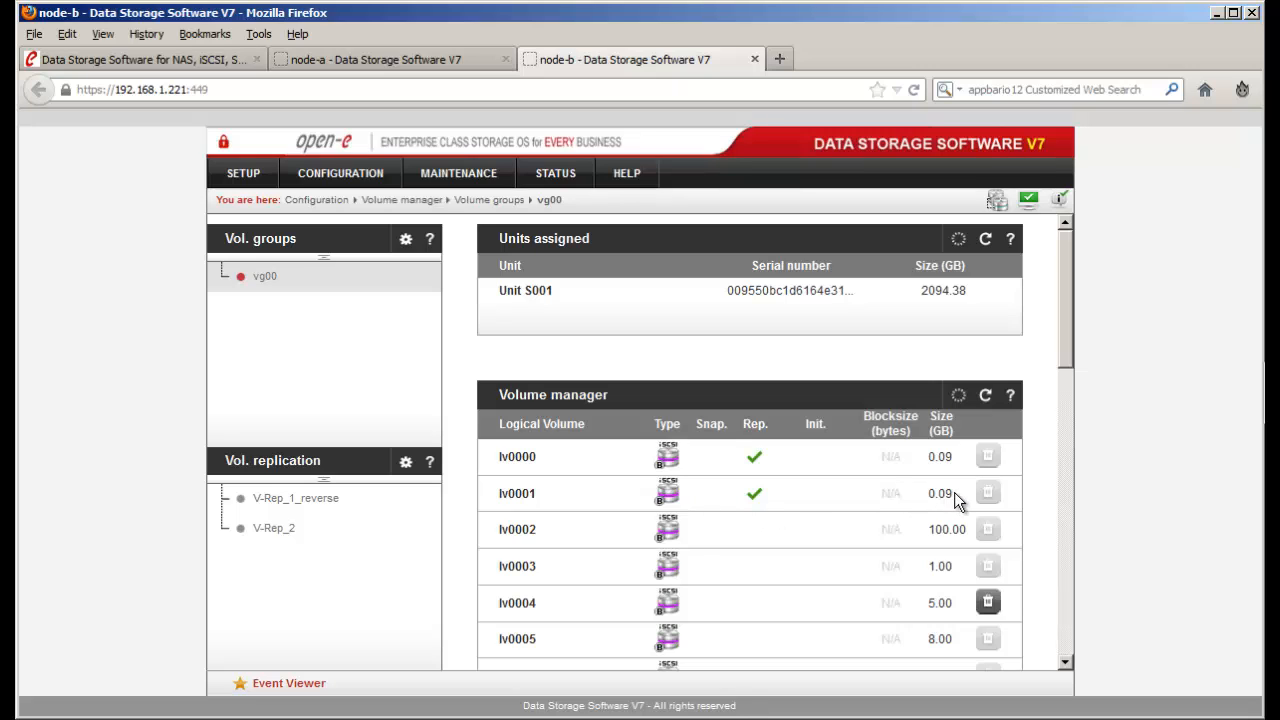
- Note lv0001's 0.09 GB size and toggle the session chat panel
{"action": "left_click_drag", "start_coordinate": [954, 492], "coordinate": [932, 493]}
{"action": "left_click", "coordinate": [1272, 376]}
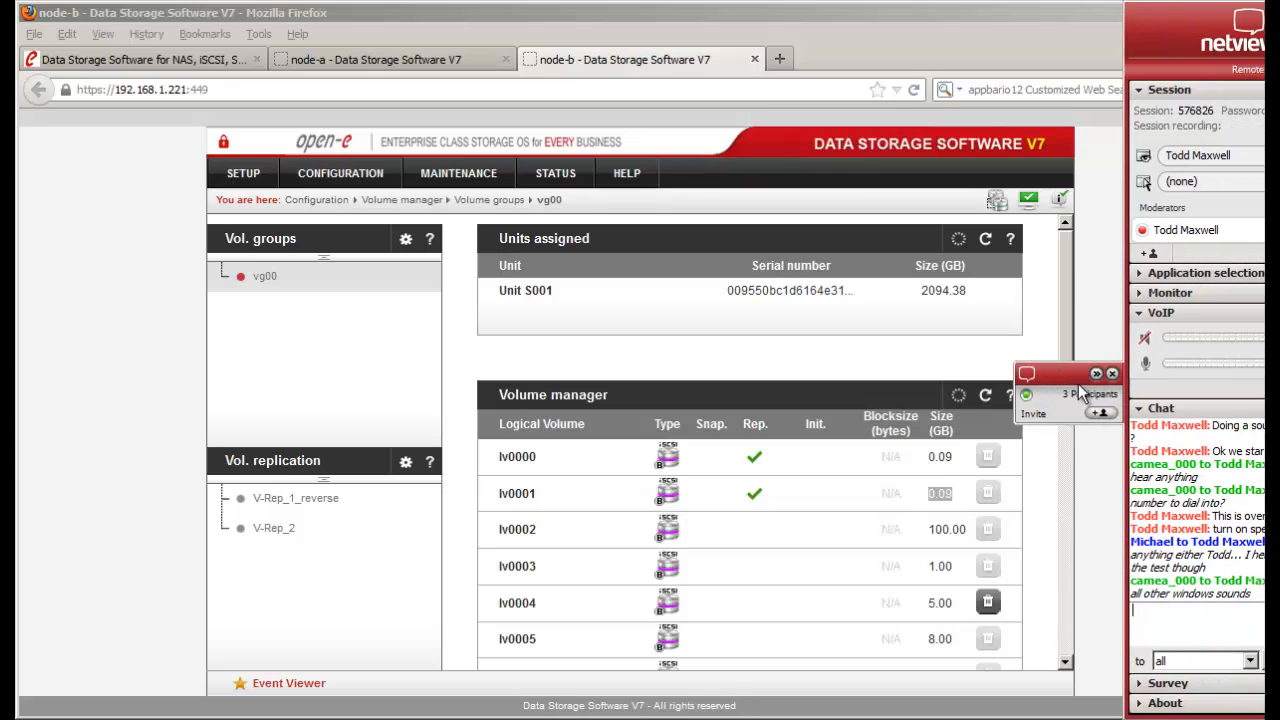
{"action": "left_click", "coordinate": [1097, 375]}
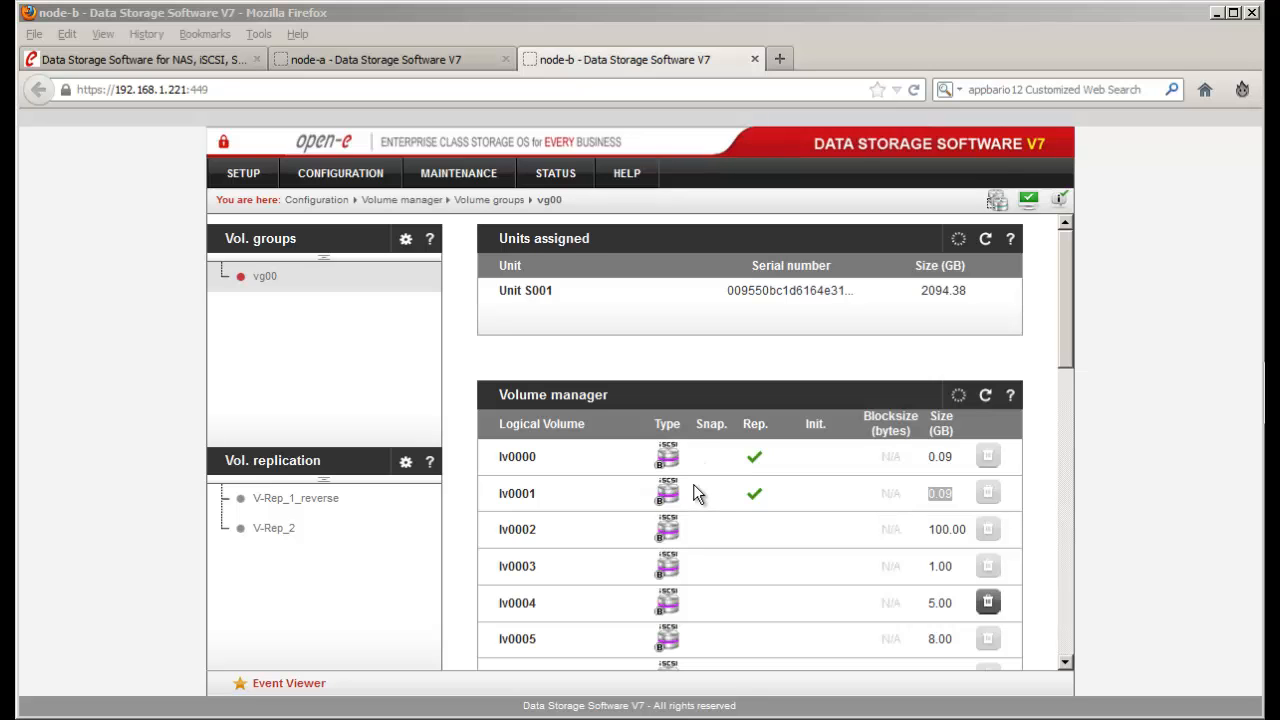
- On node-a's vg00, create a new replicated 0.09 GB iSCSI volume
{"action": "left_click", "coordinate": [454, 62]}
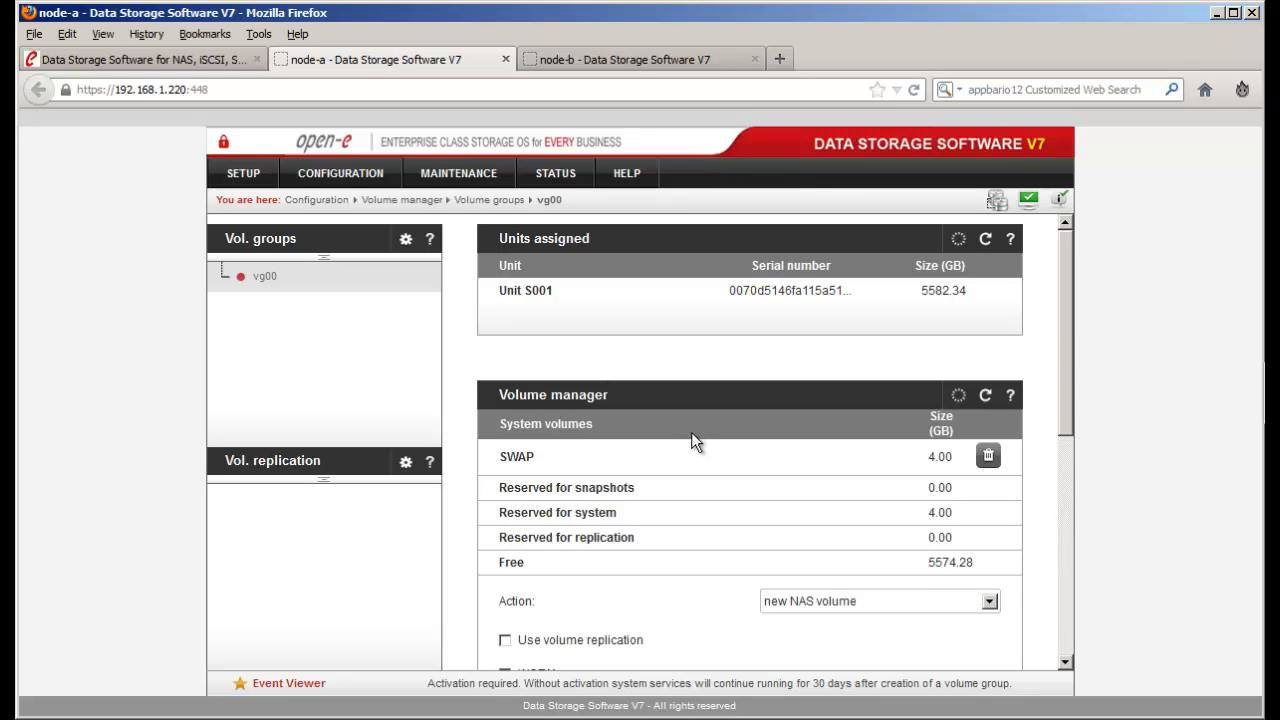
{"action": "scroll", "coordinate": [691, 432], "scroll_direction": "down", "scroll_amount": 4}
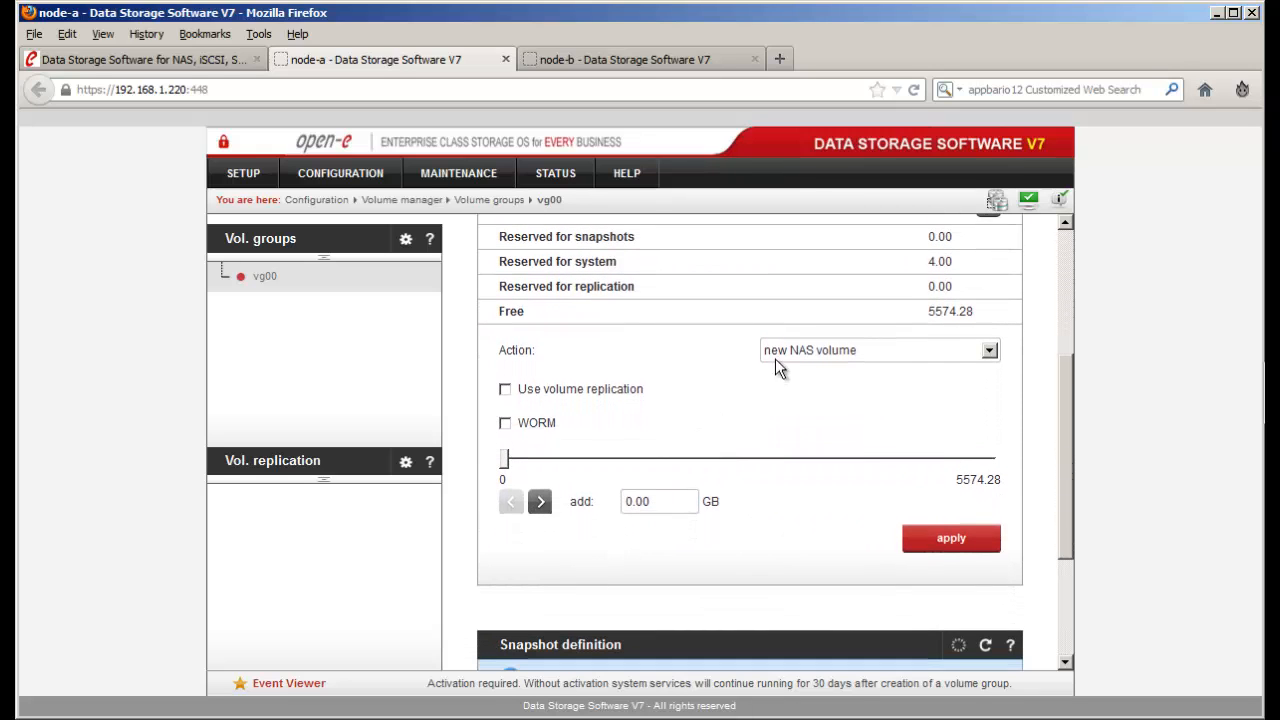
{"action": "left_click", "coordinate": [776, 351]}
{"action": "left_click", "coordinate": [782, 384]}
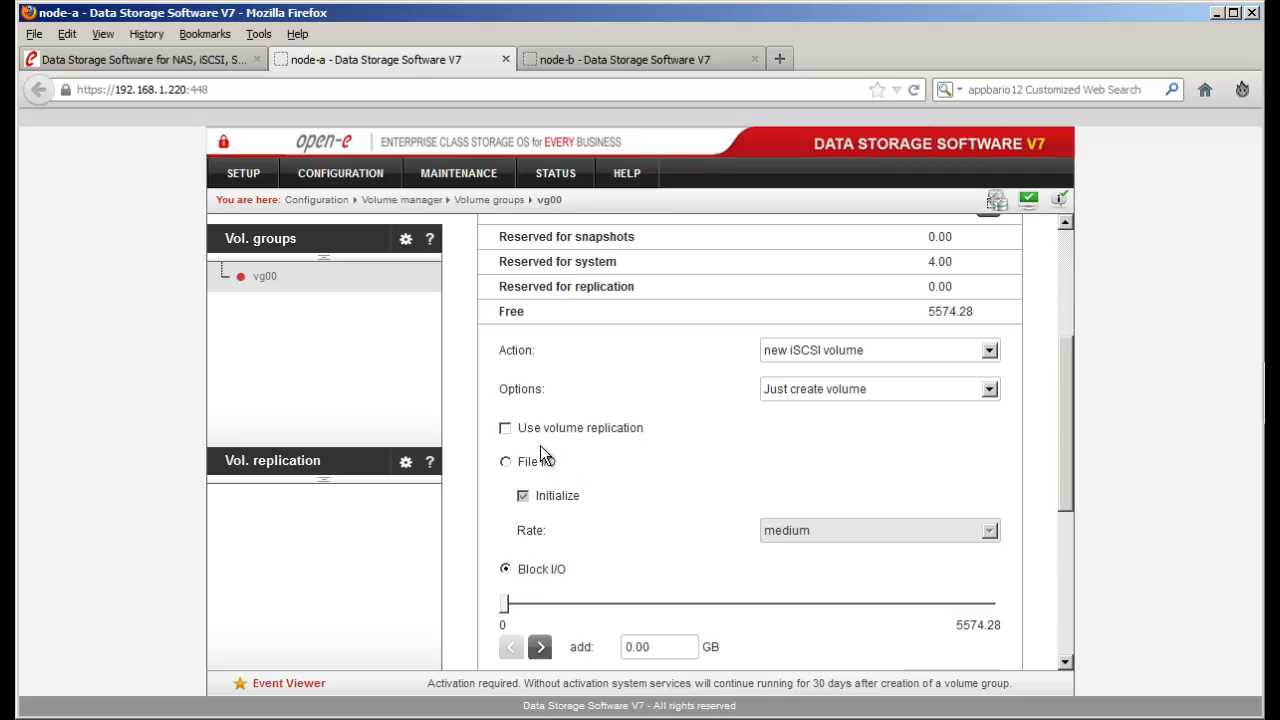
{"action": "left_click", "coordinate": [505, 428]}
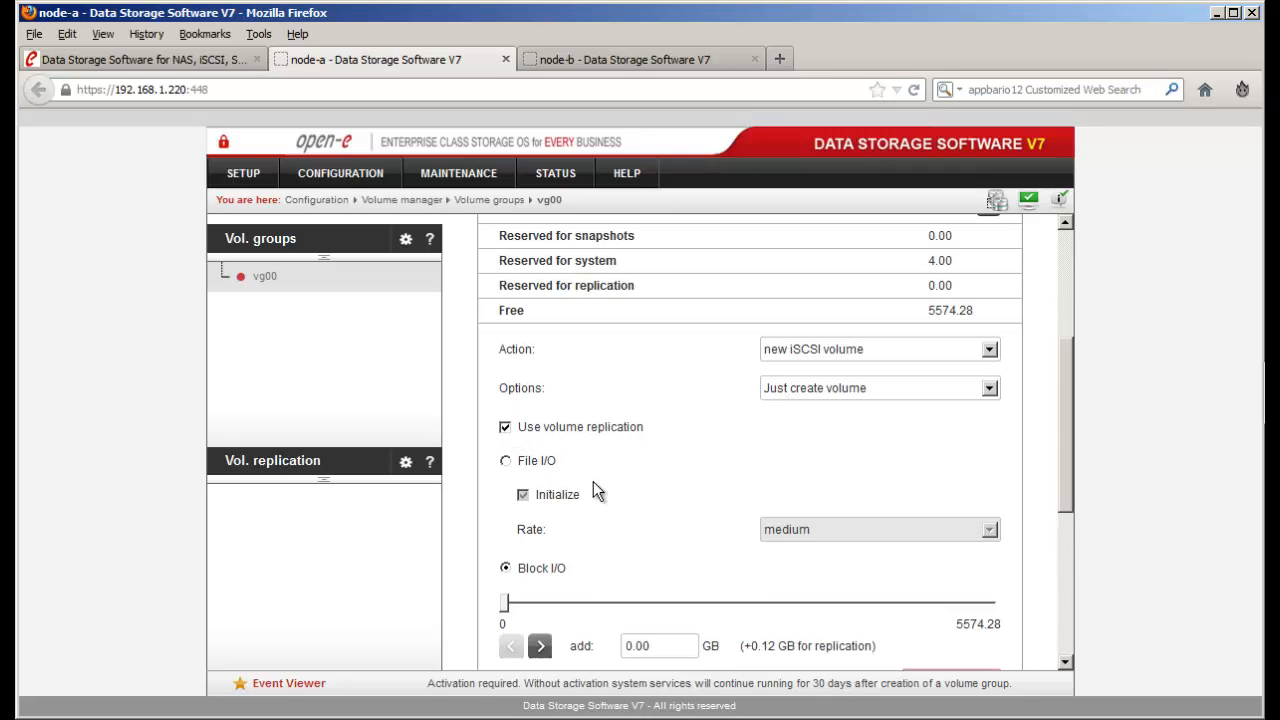
{"action": "scroll", "coordinate": [593, 481], "scroll_direction": "down", "scroll_amount": 3}
{"action": "double_click", "coordinate": [643, 480]}
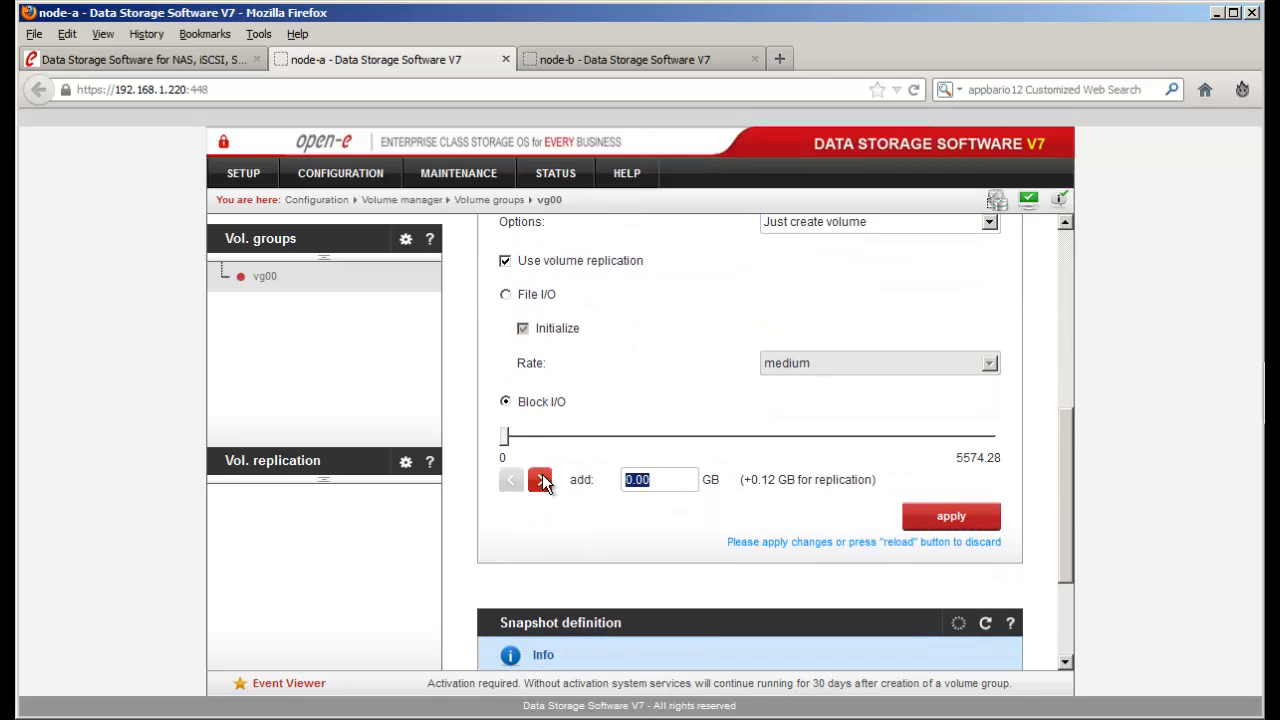
{"action": "type", "text": "0.09"}
{"action": "left_click", "coordinate": [952, 515]}
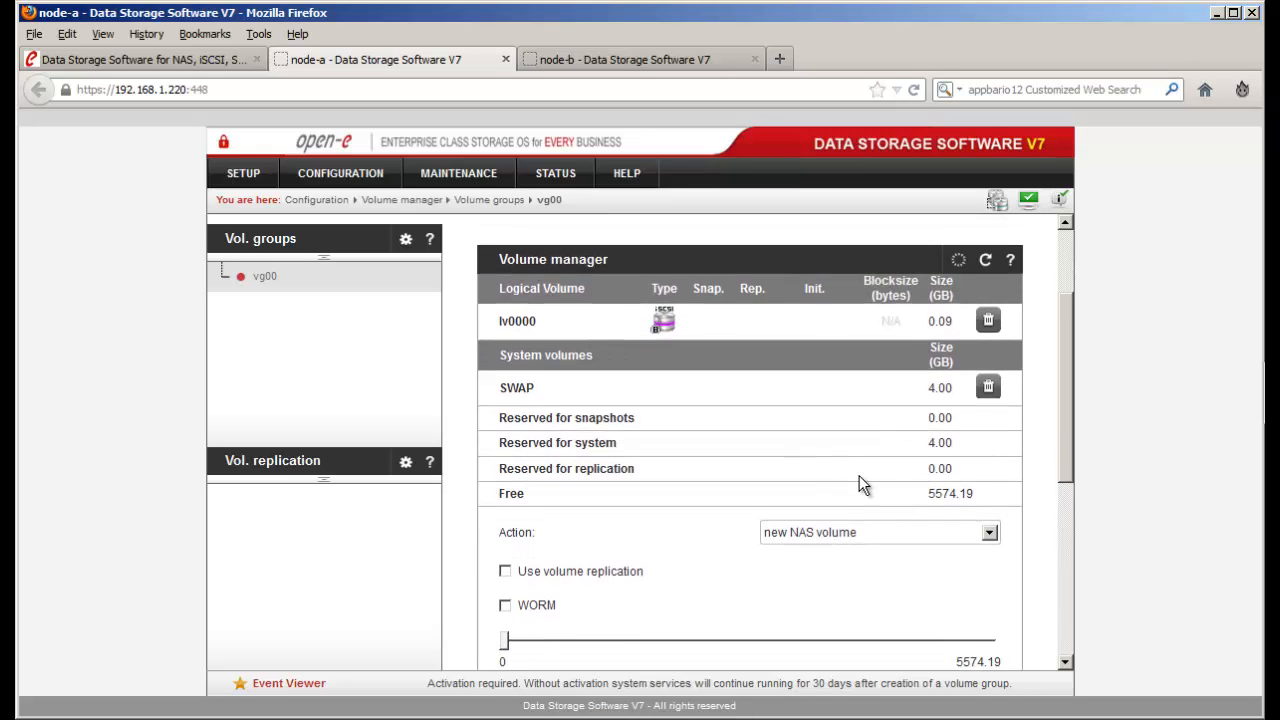
- Add another 0.09 GB volume with replication enabled, which produces lv0001
{"action": "left_click", "coordinate": [859, 475]}
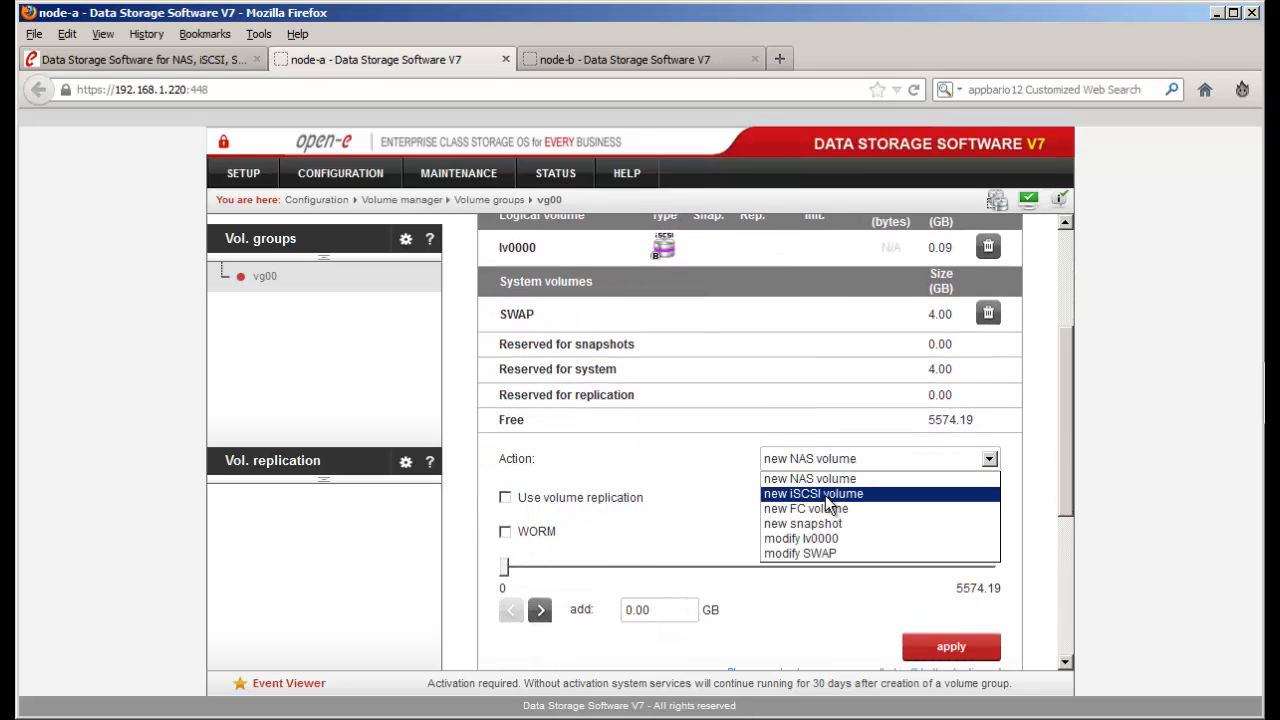
{"action": "left_click", "coordinate": [830, 483]}
{"action": "left_click", "coordinate": [540, 536]}
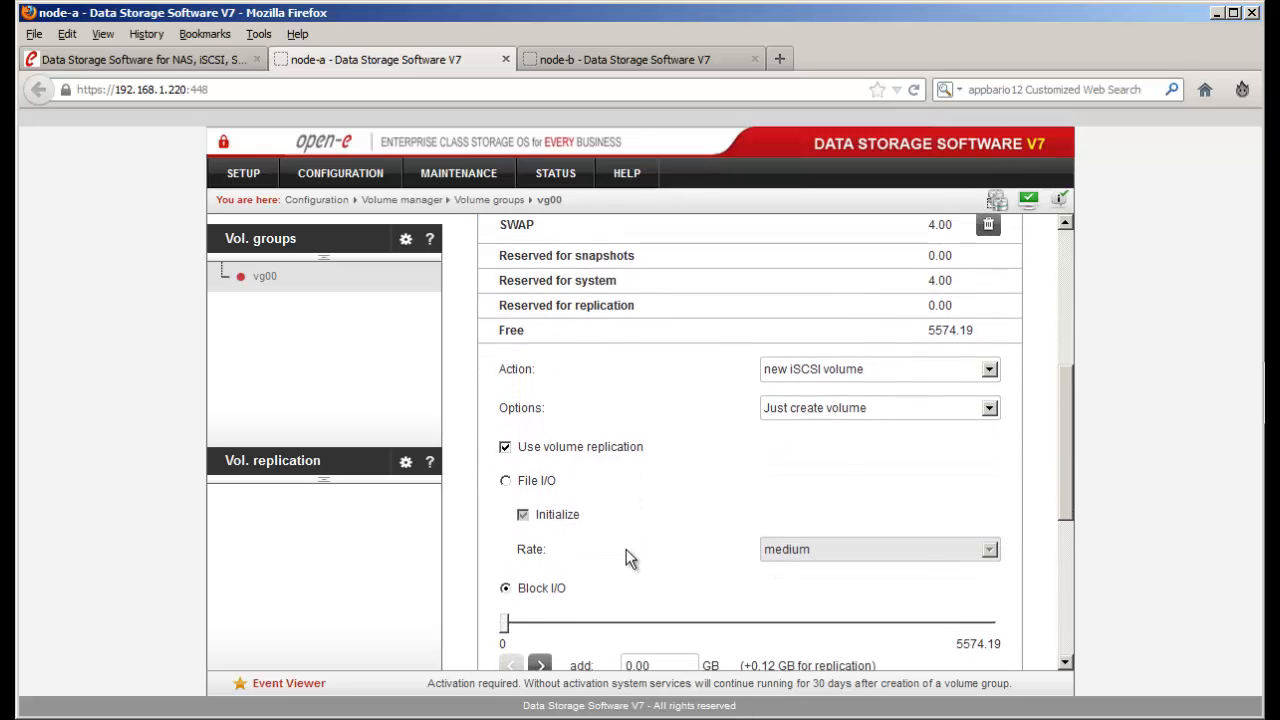
{"action": "scroll", "coordinate": [639, 556], "scroll_direction": "down", "scroll_amount": 1}
{"action": "left_click_drag", "start_coordinate": [651, 566], "coordinate": [600, 569]}
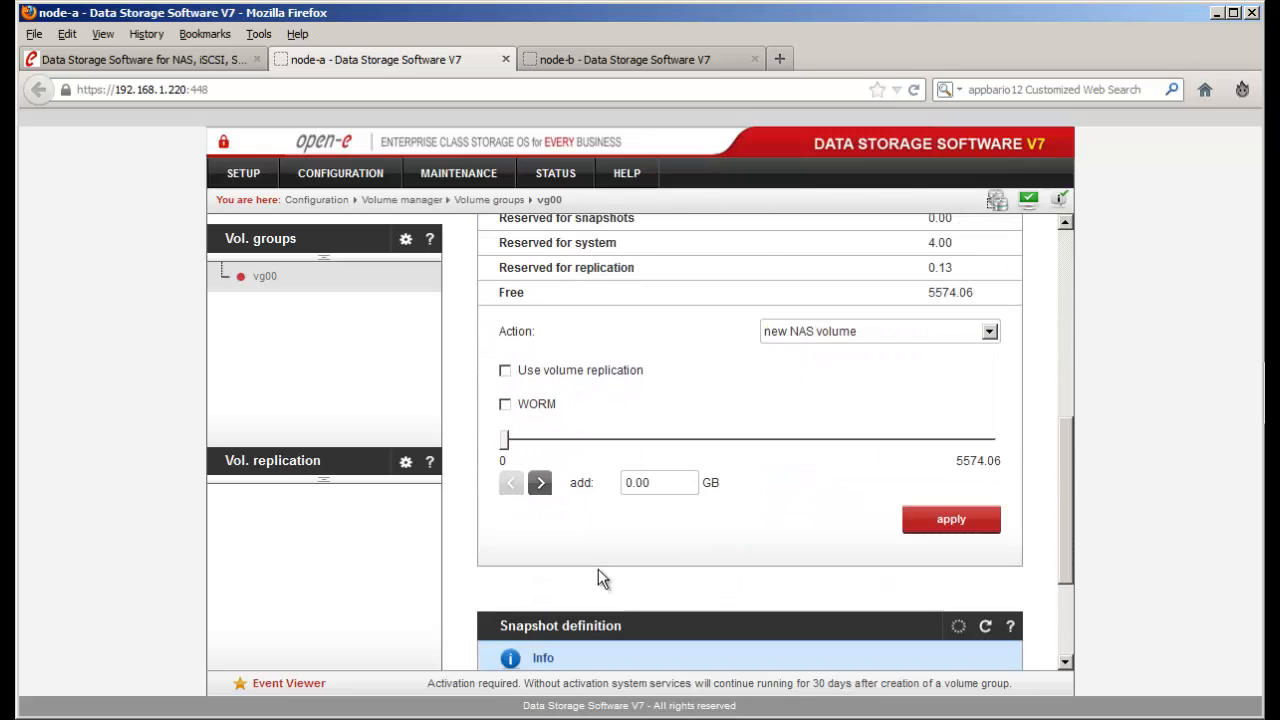
{"action": "left_click_drag", "start_coordinate": [661, 483], "coordinate": [593, 482]}
{"action": "type", "text": "0.09"}
{"action": "left_click", "coordinate": [912, 518]}
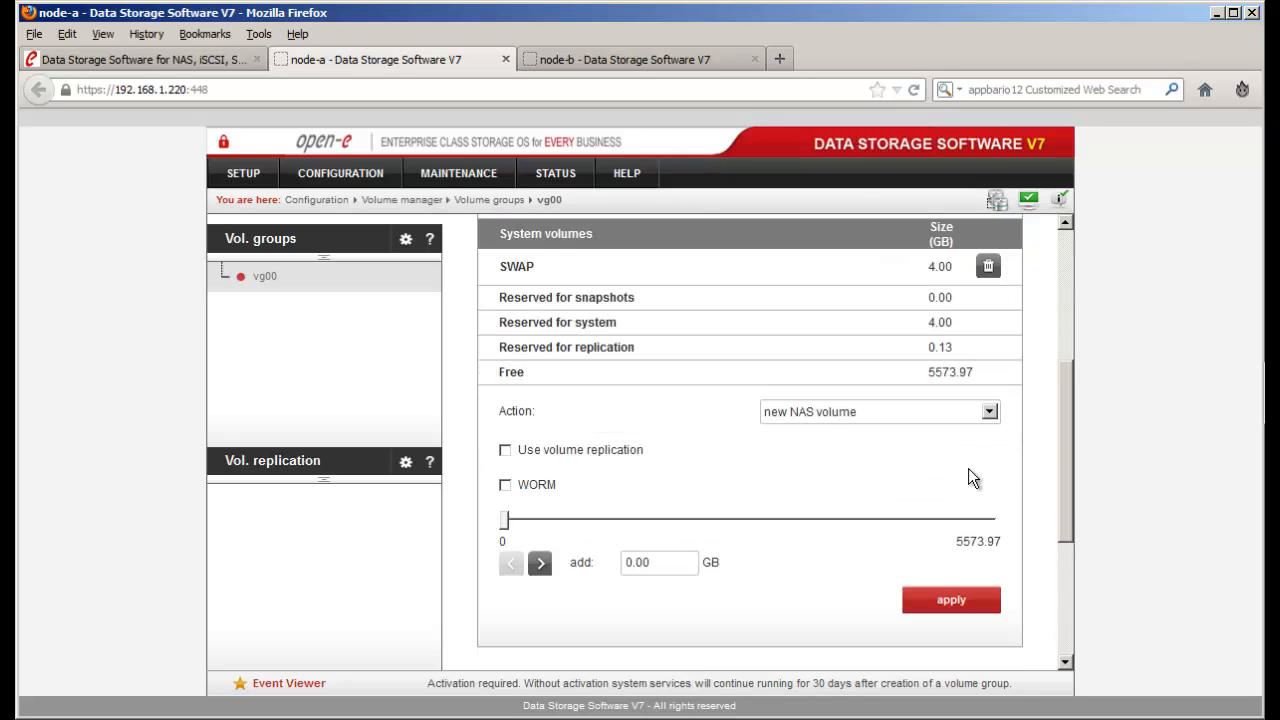
{"action": "scroll", "coordinate": [968, 478], "scroll_direction": "up", "scroll_amount": 3}
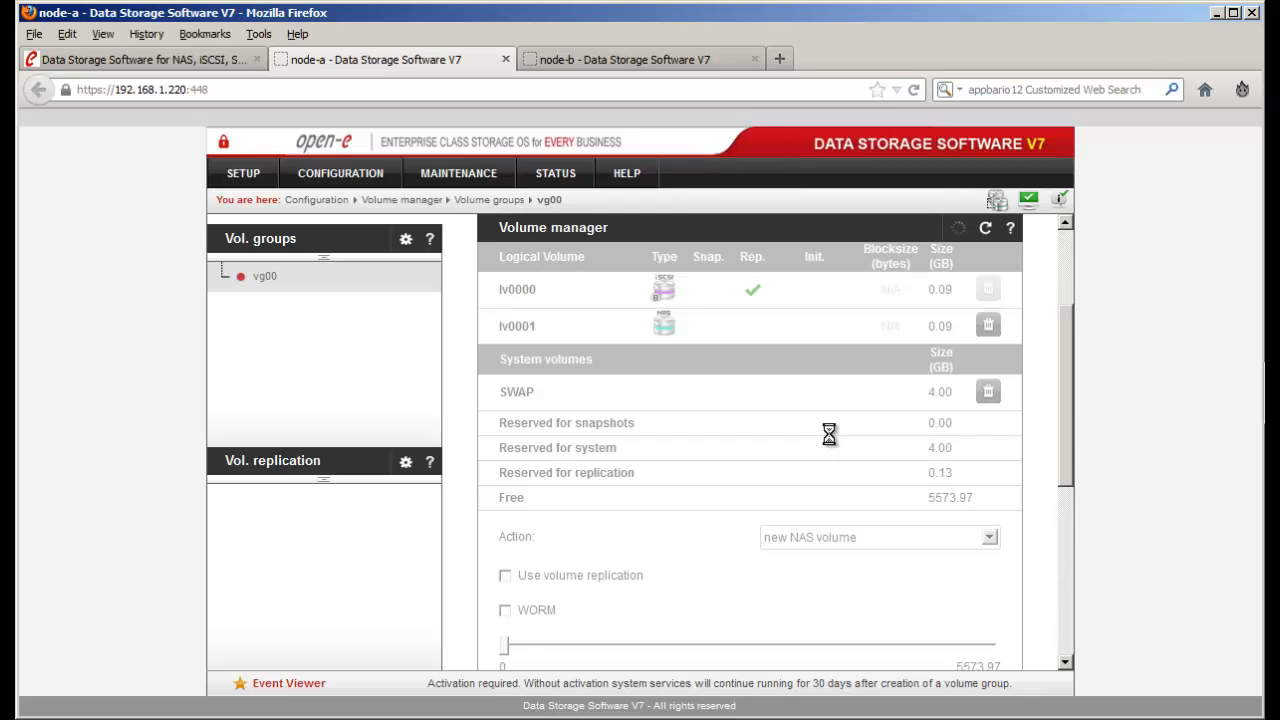
{"action": "scroll", "coordinate": [900, 425], "scroll_direction": "down", "scroll_amount": 2}
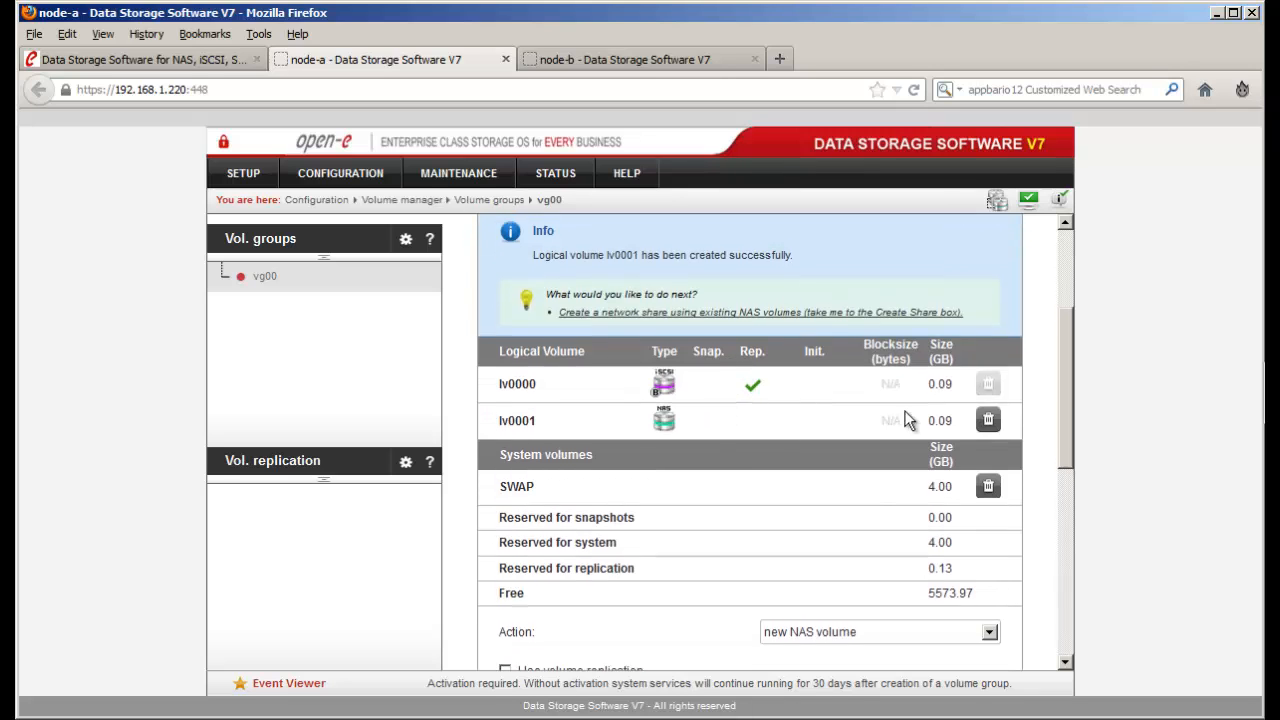
- Delete NAS volume lv0001 and confirm, leaving 5574.06 GB free
{"action": "left_click", "coordinate": [988, 365]}
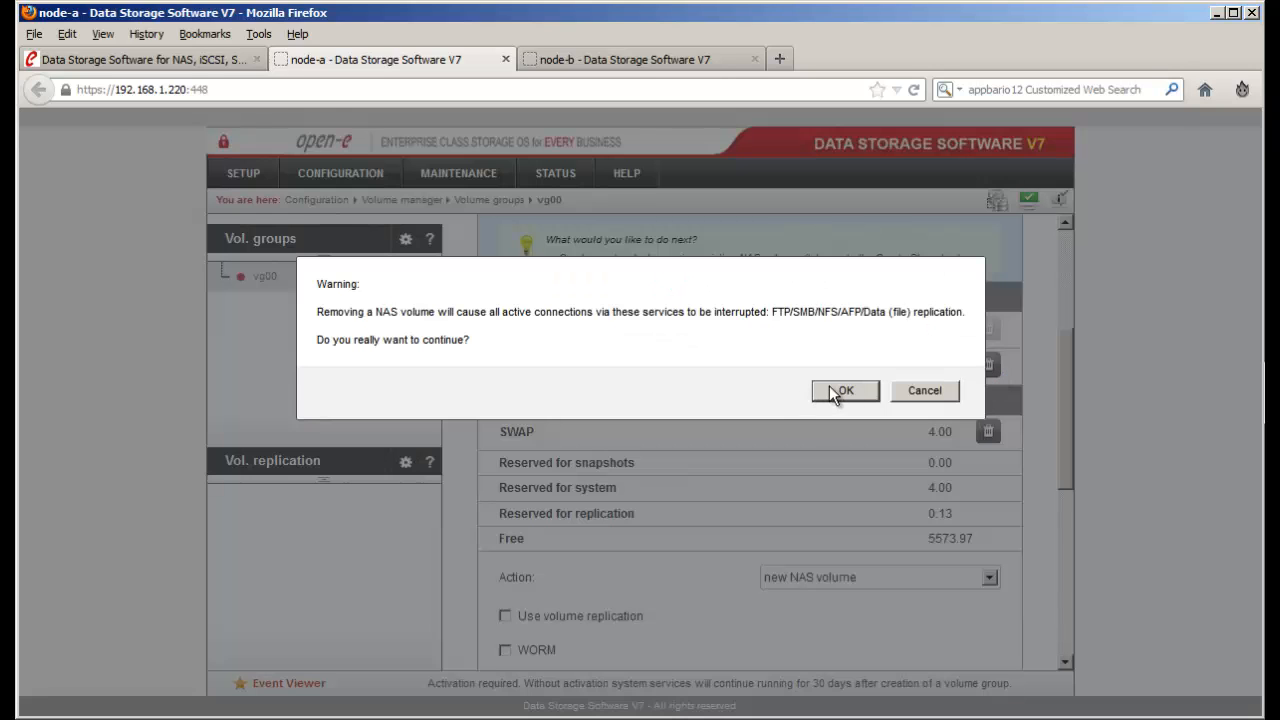
{"action": "left_click", "coordinate": [846, 389]}
{"action": "scroll", "coordinate": [790, 420], "scroll_direction": "down", "scroll_amount": 2}
{"action": "scroll", "coordinate": [790, 420], "scroll_direction": "down", "scroll_amount": 1}
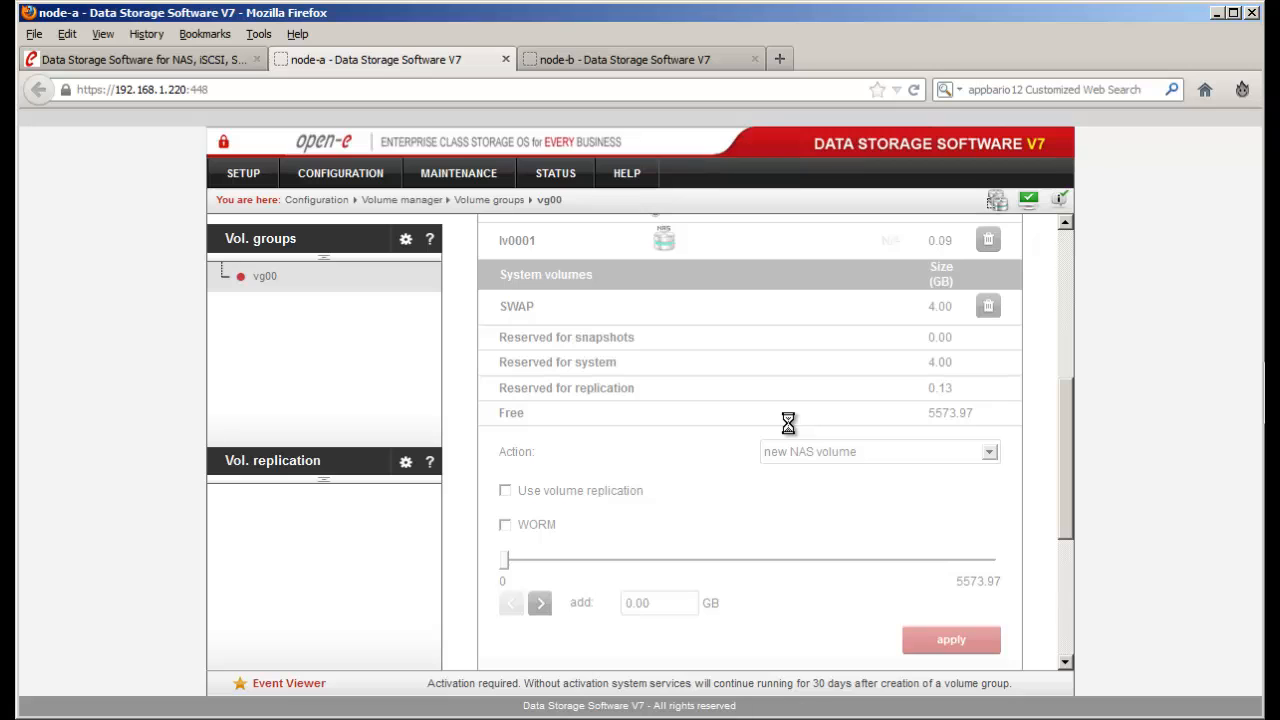
{"action": "scroll", "coordinate": [788, 424], "scroll_direction": "down", "scroll_amount": 2}
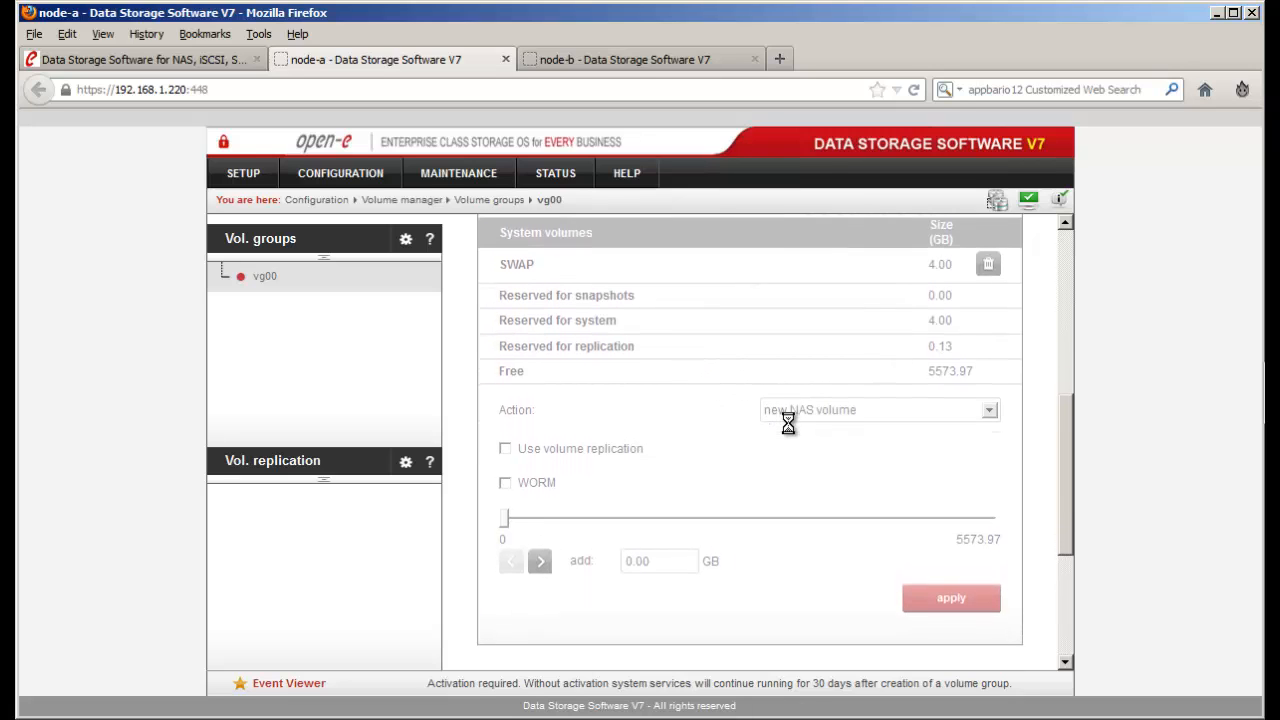
{"action": "scroll", "coordinate": [788, 424], "scroll_direction": "up", "scroll_amount": 2}
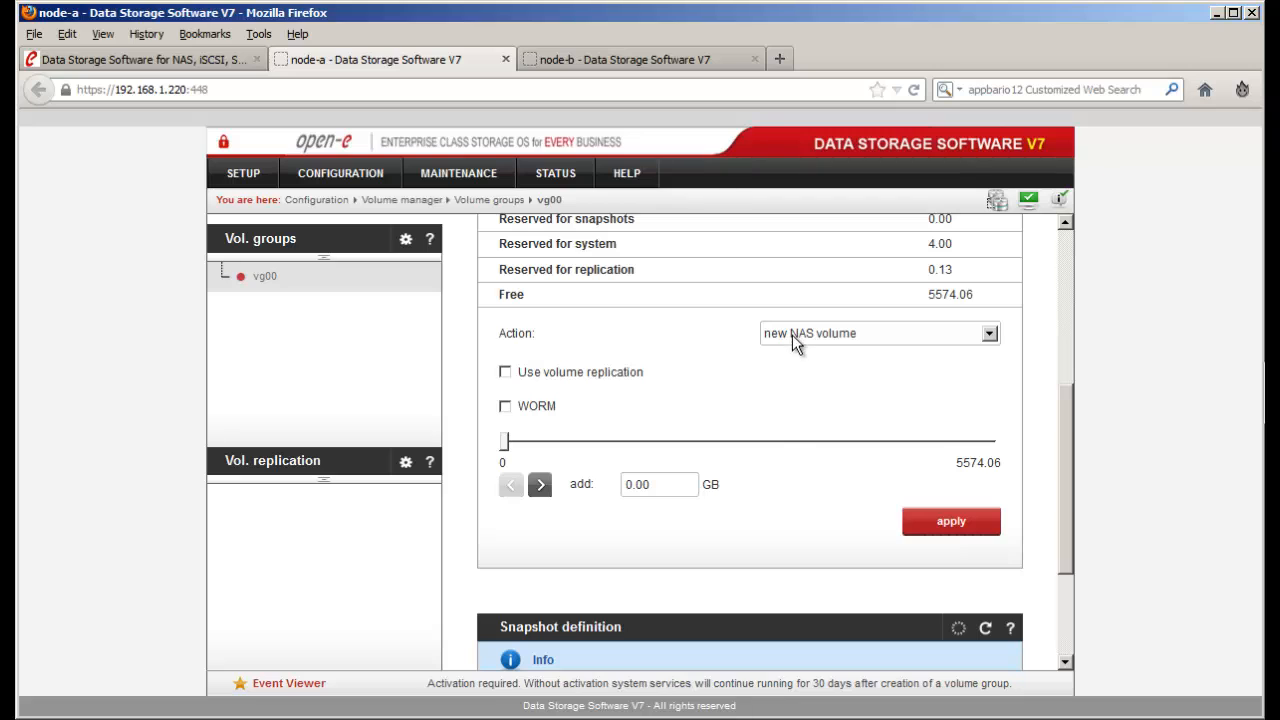
- In vg00, choose new iSCSI volume and enable volume replication
{"action": "left_click", "coordinate": [792, 335]}
{"action": "left_click", "coordinate": [824, 369]}
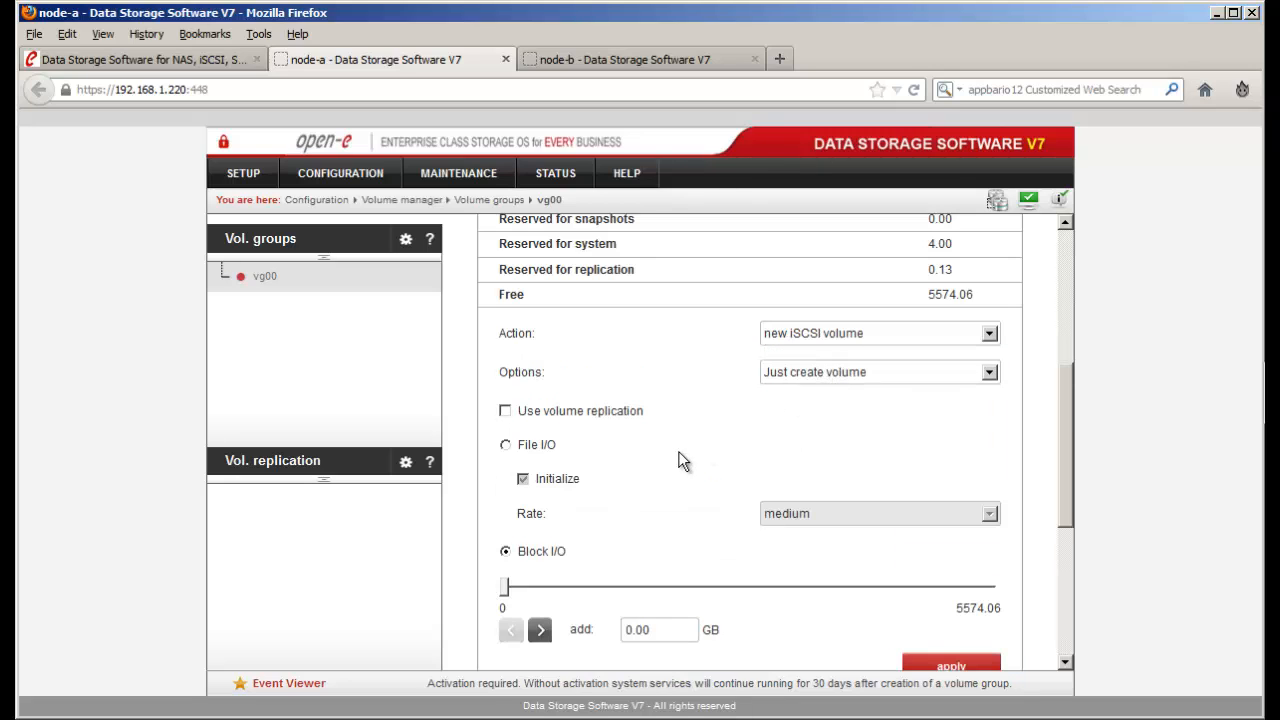
{"action": "left_click", "coordinate": [506, 412]}
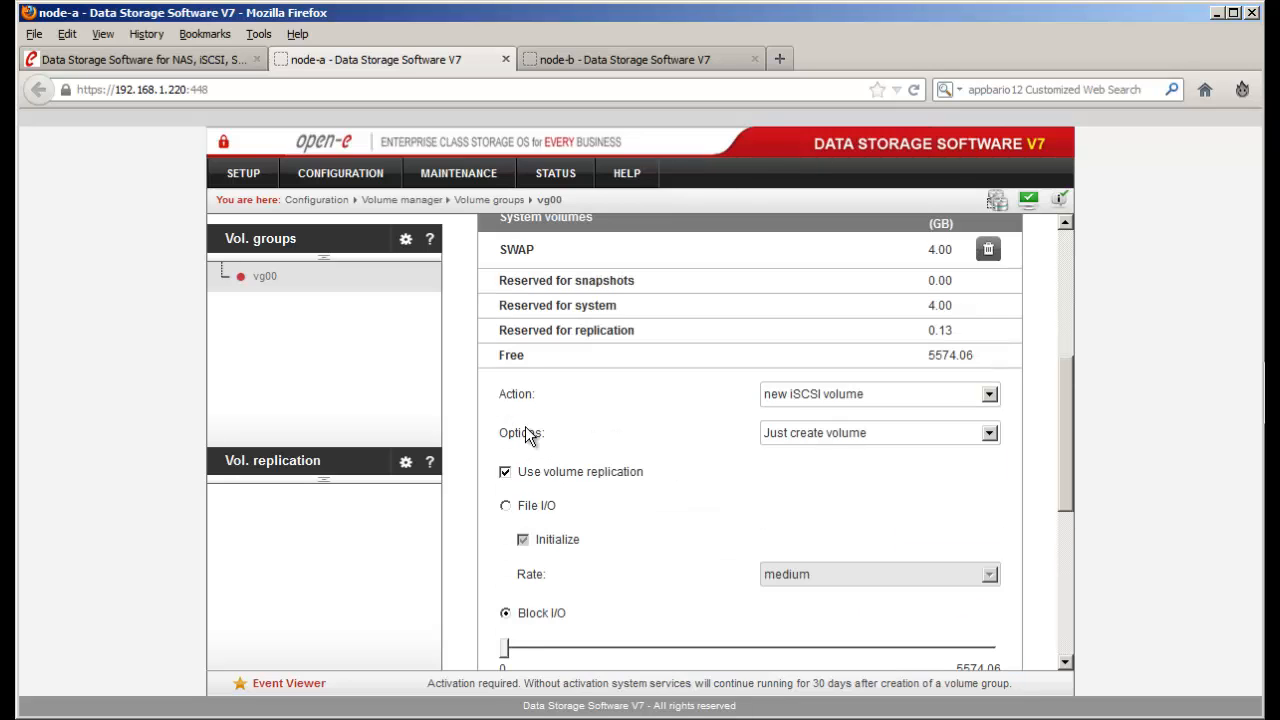
{"action": "scroll", "coordinate": [623, 490], "scroll_direction": "down", "scroll_amount": 1}
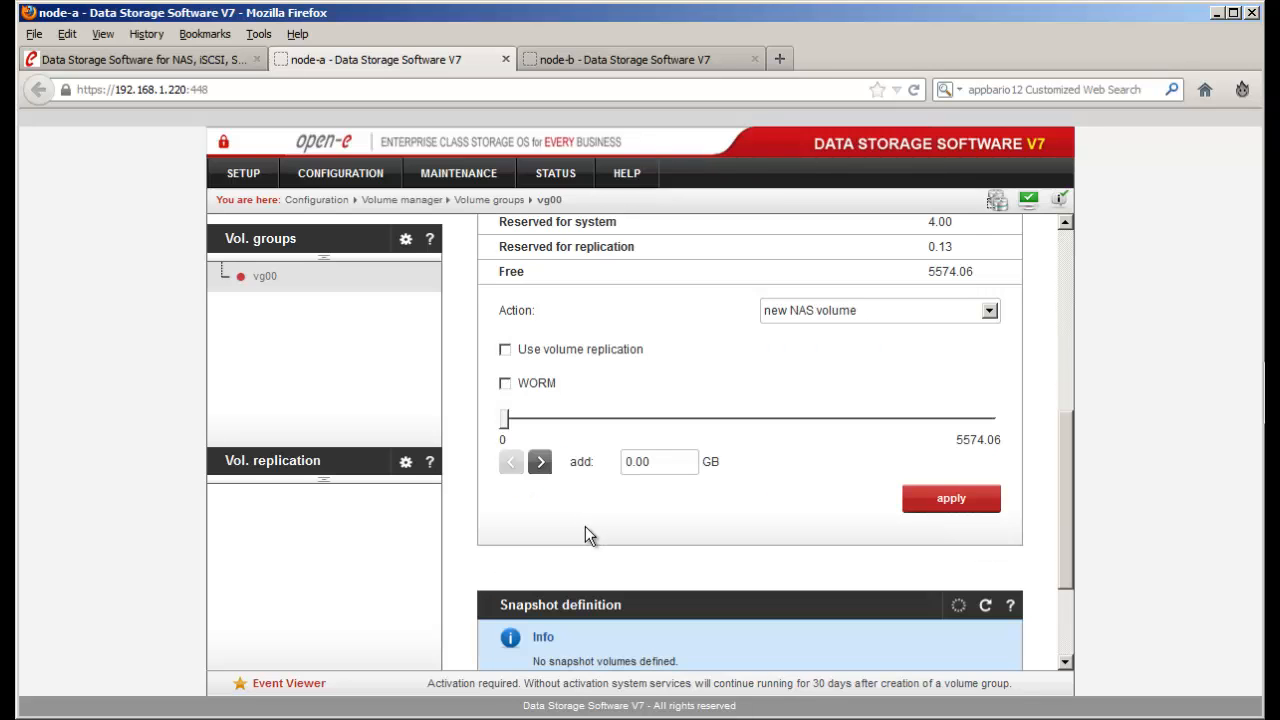
{"action": "scroll", "coordinate": [585, 526], "scroll_direction": "up", "scroll_amount": 3}
- Reselect new iSCSI volume with replication, enter 0.09 GB and apply to create lv0001
{"action": "left_click", "coordinate": [774, 479]}
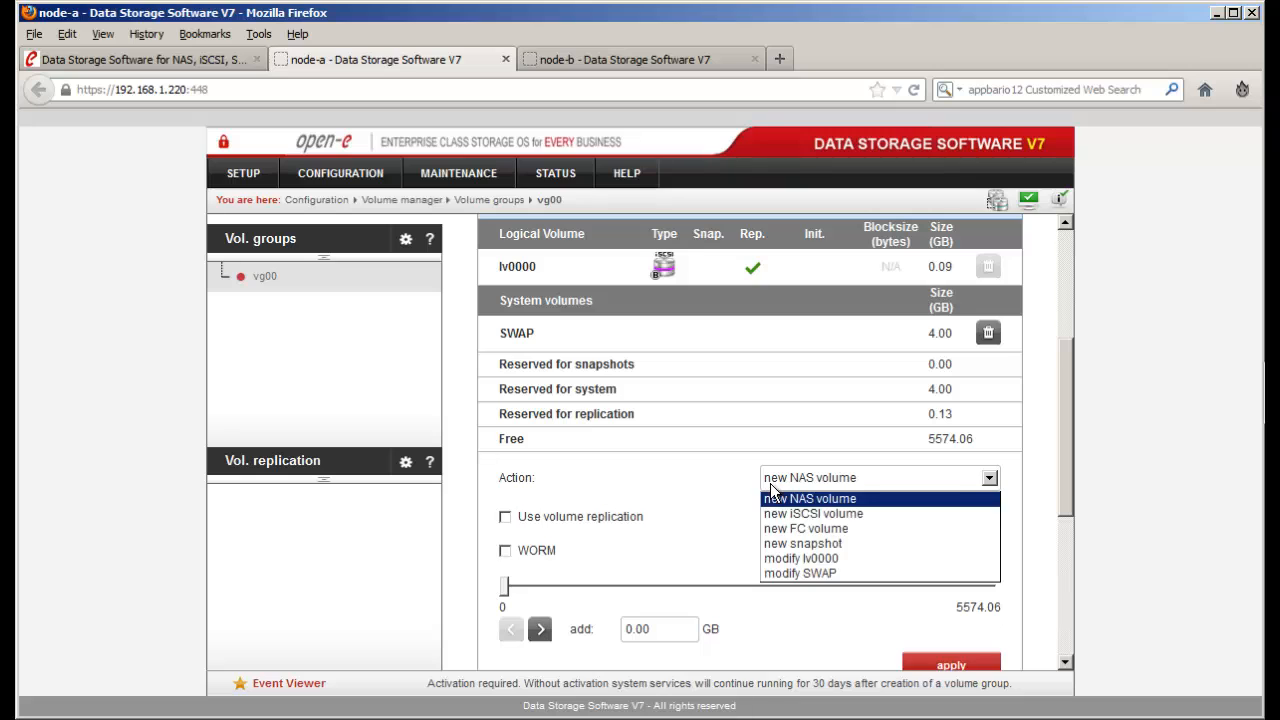
{"action": "left_click", "coordinate": [780, 514]}
{"action": "scroll", "coordinate": [747, 537], "scroll_direction": "down", "scroll_amount": 3}
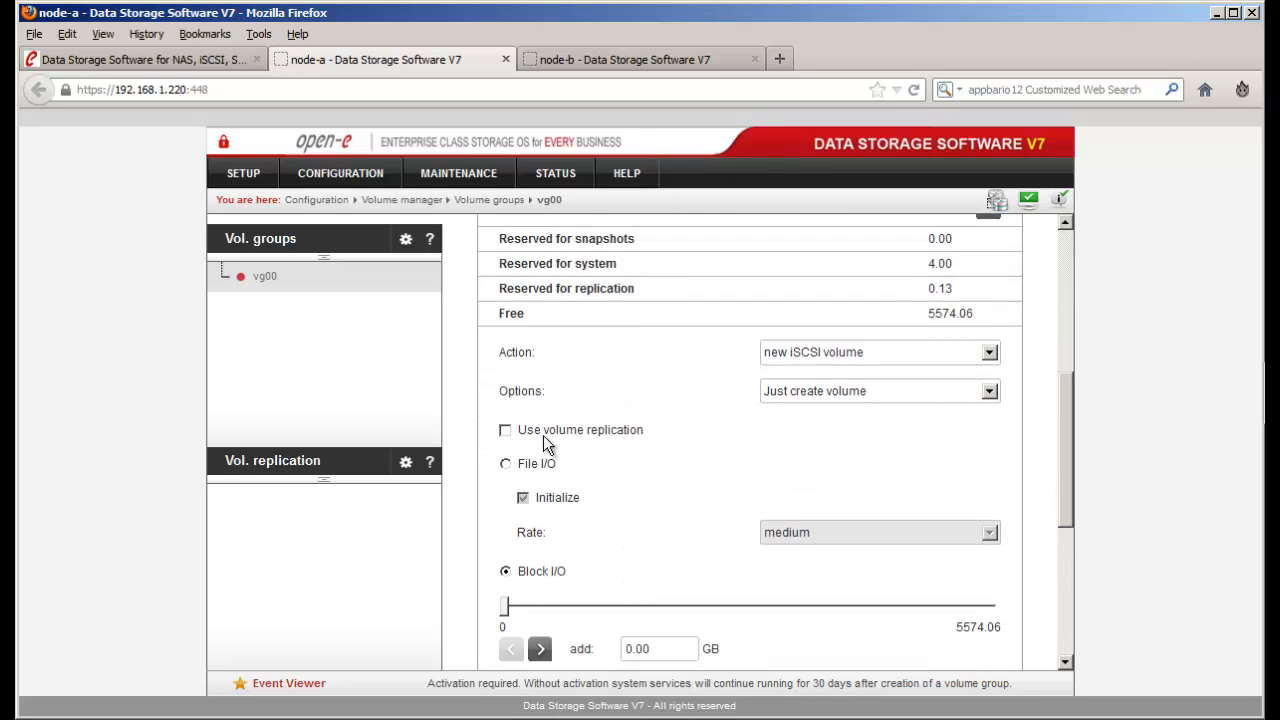
{"action": "left_click", "coordinate": [505, 430]}
{"action": "scroll", "coordinate": [610, 520], "scroll_direction": "down", "scroll_amount": 2}
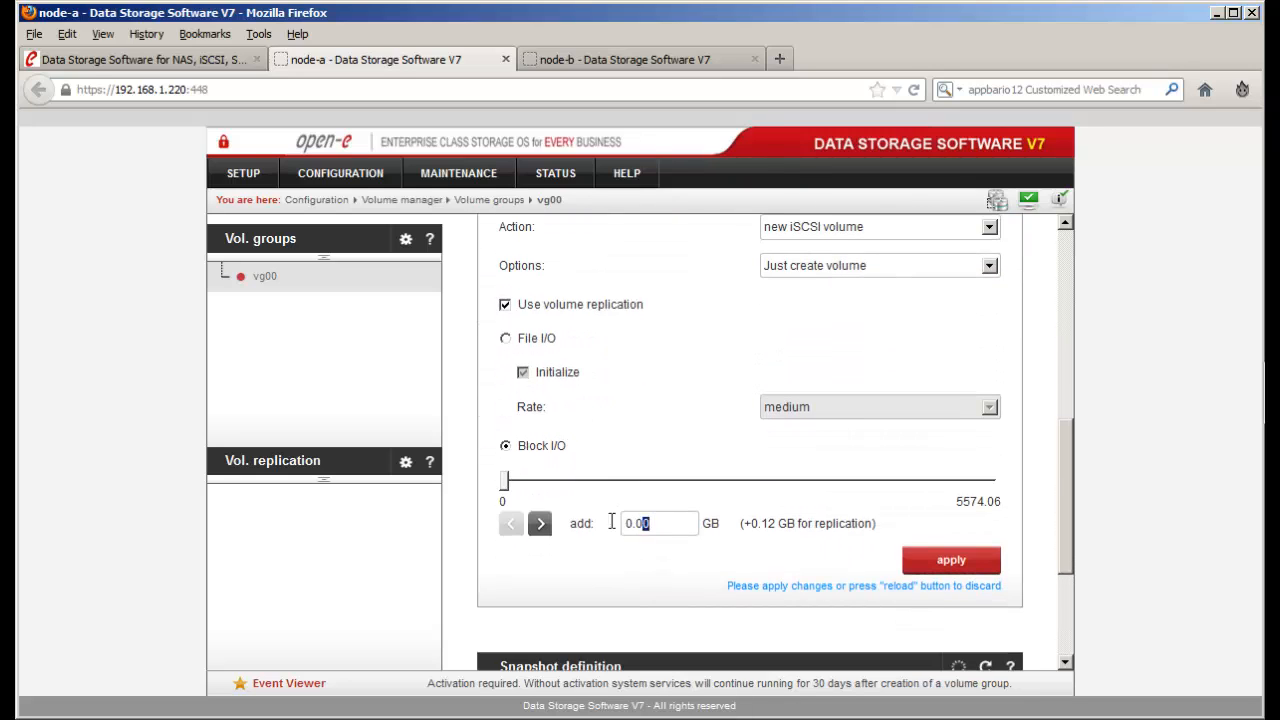
{"action": "left_click_drag", "start_coordinate": [650, 523], "coordinate": [598, 524]}
{"action": "type", "text": "0.09"}
{"action": "left_click", "coordinate": [951, 562]}
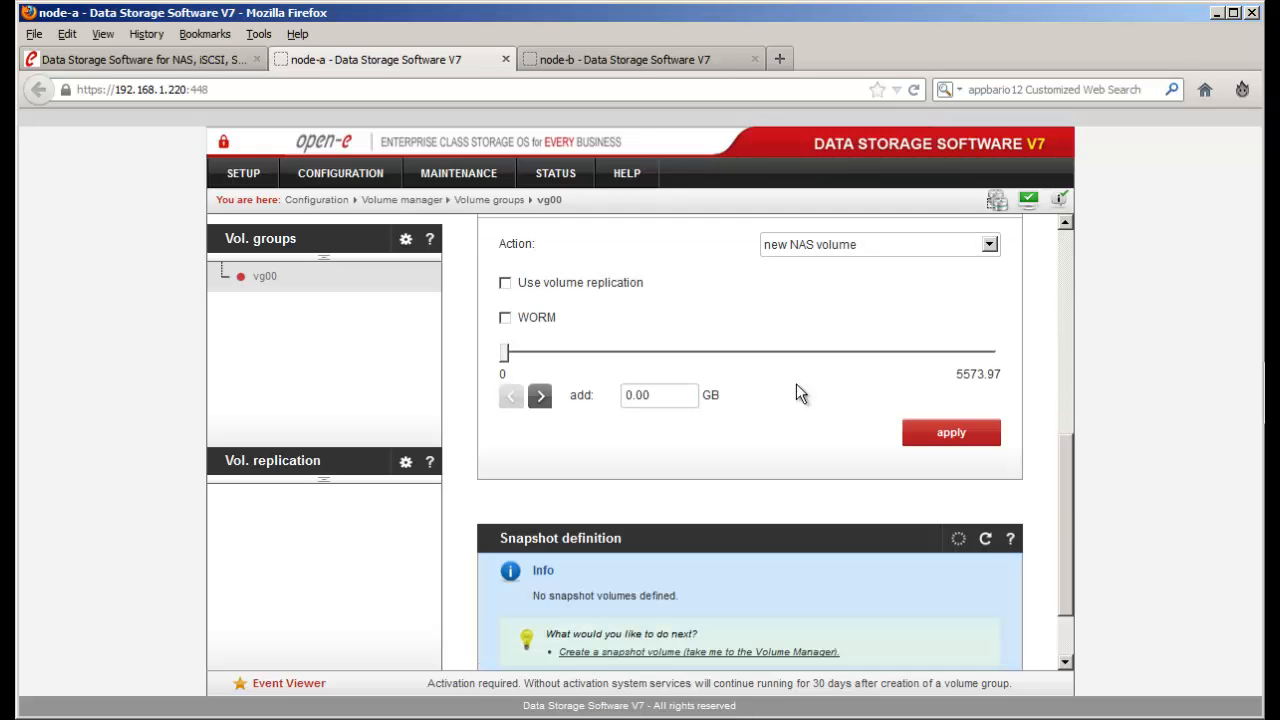
{"action": "scroll", "coordinate": [797, 384], "scroll_direction": "up", "scroll_amount": 5}
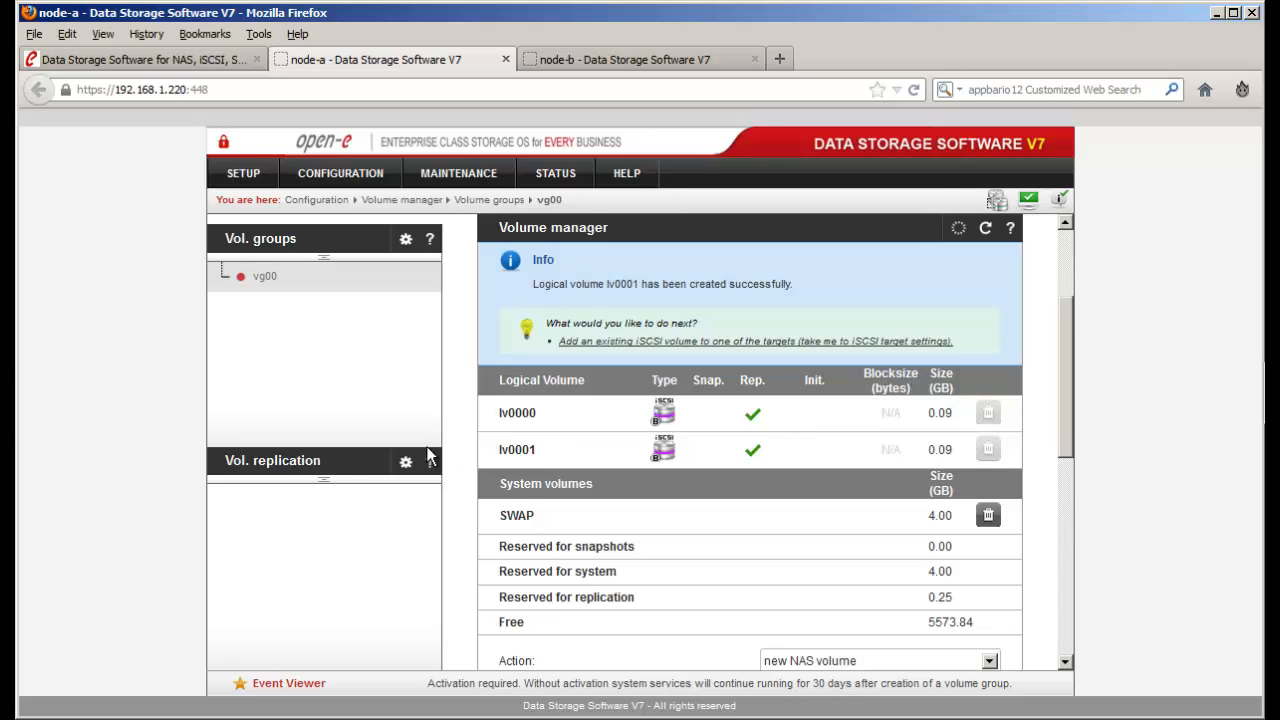
- Compare node-a's and node-b's Volume replication pages, ending on node-a with lv0000 and lv0001 as sources
{"action": "left_click", "coordinate": [305, 465]}
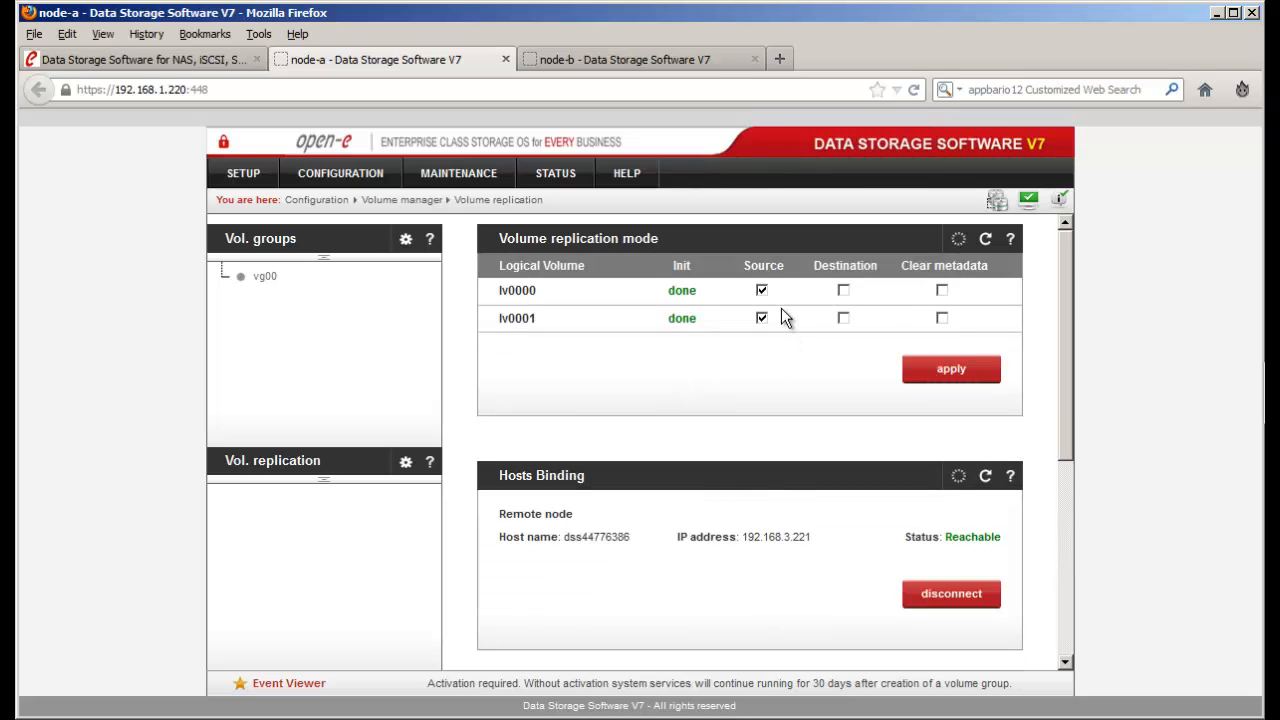
{"action": "left_click", "coordinate": [697, 60]}
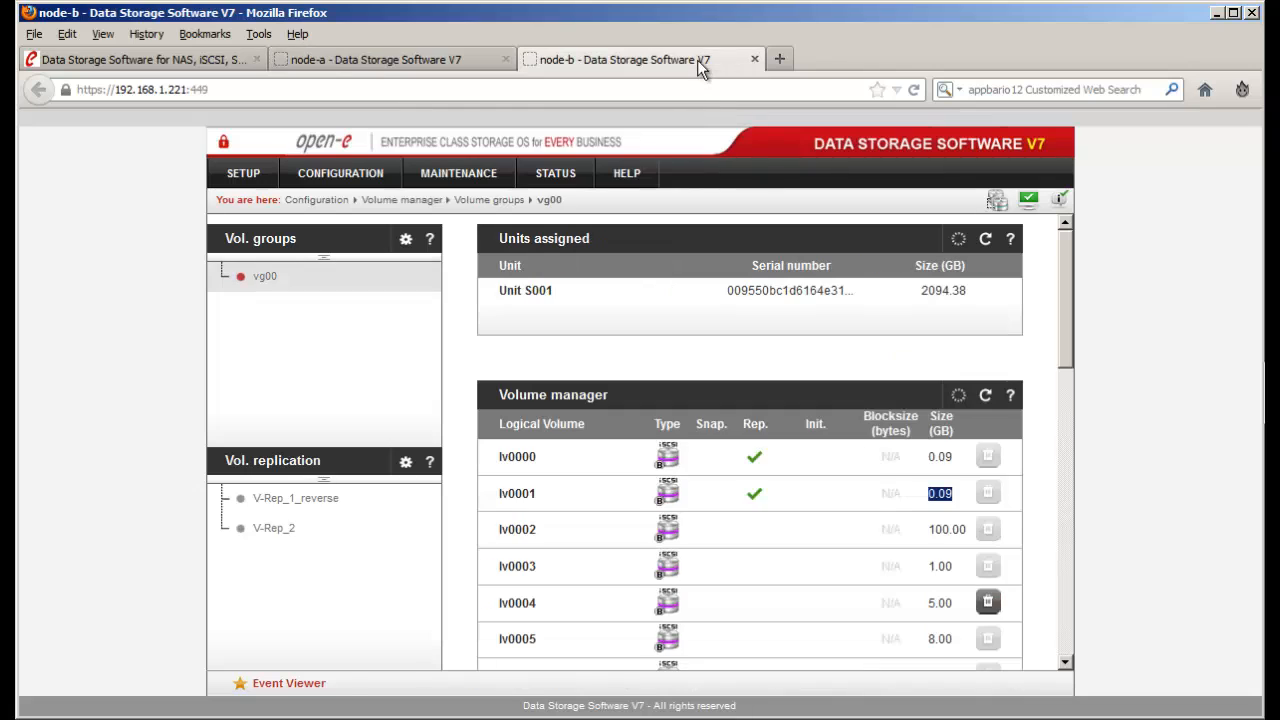
{"action": "left_click", "coordinate": [325, 463]}
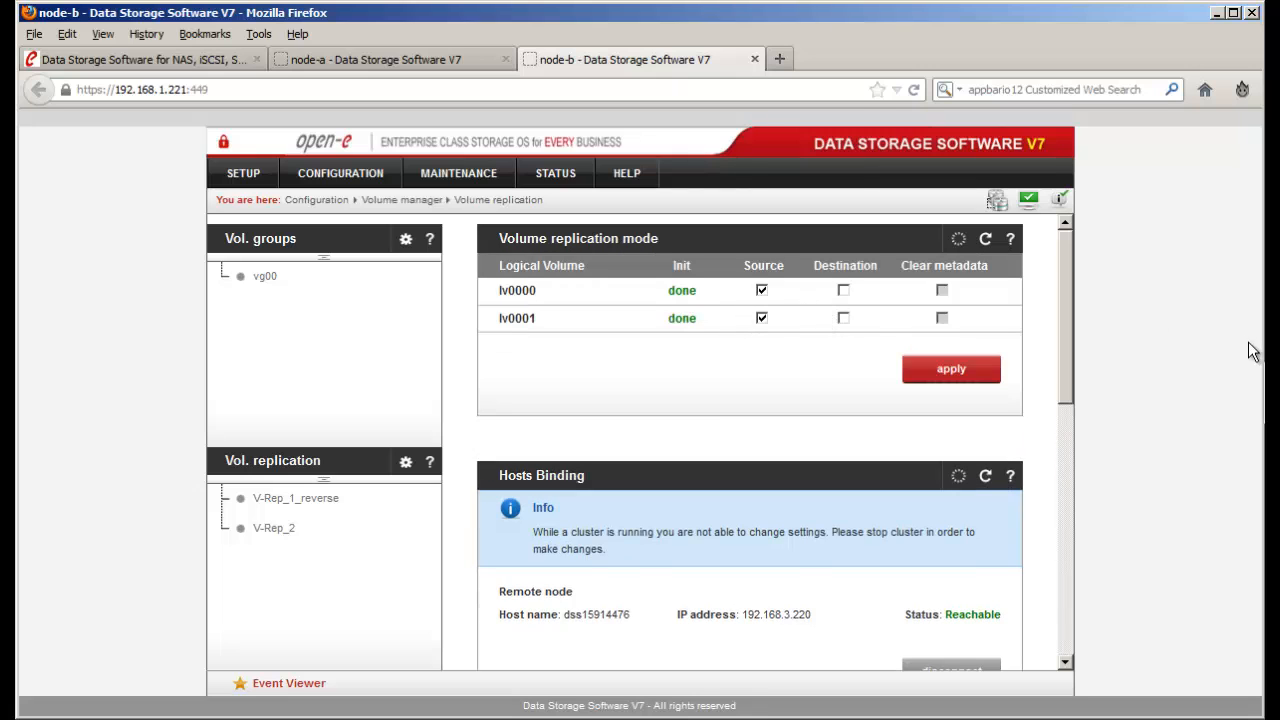
{"action": "left_click_drag", "start_coordinate": [1279, 375], "coordinate": [1177, 373]}
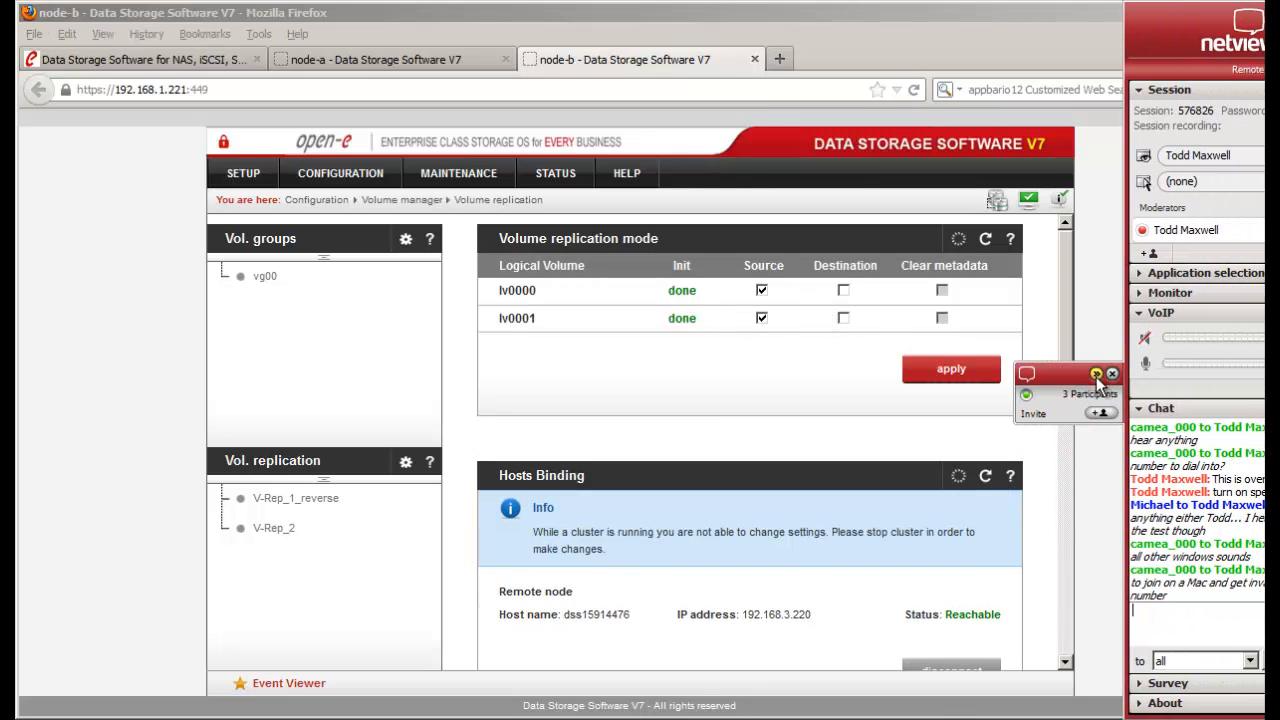
{"action": "left_click", "coordinate": [1097, 376]}
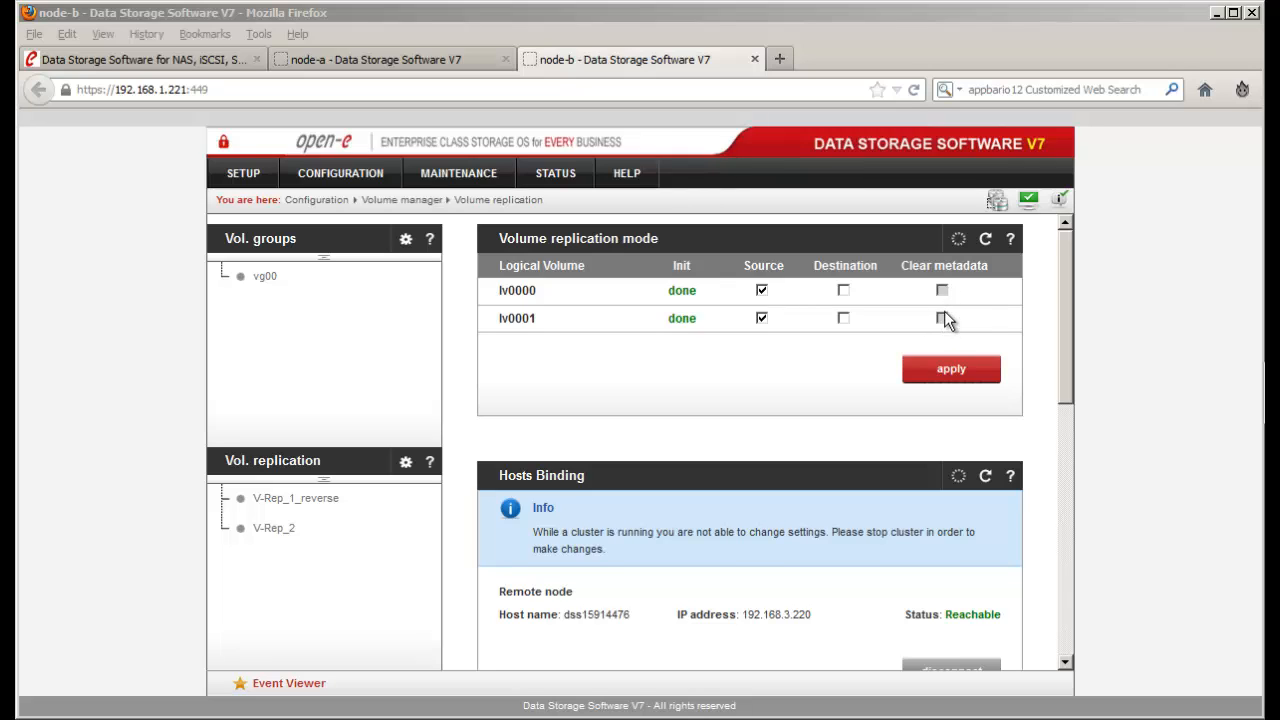
{"action": "left_click", "coordinate": [461, 62]}
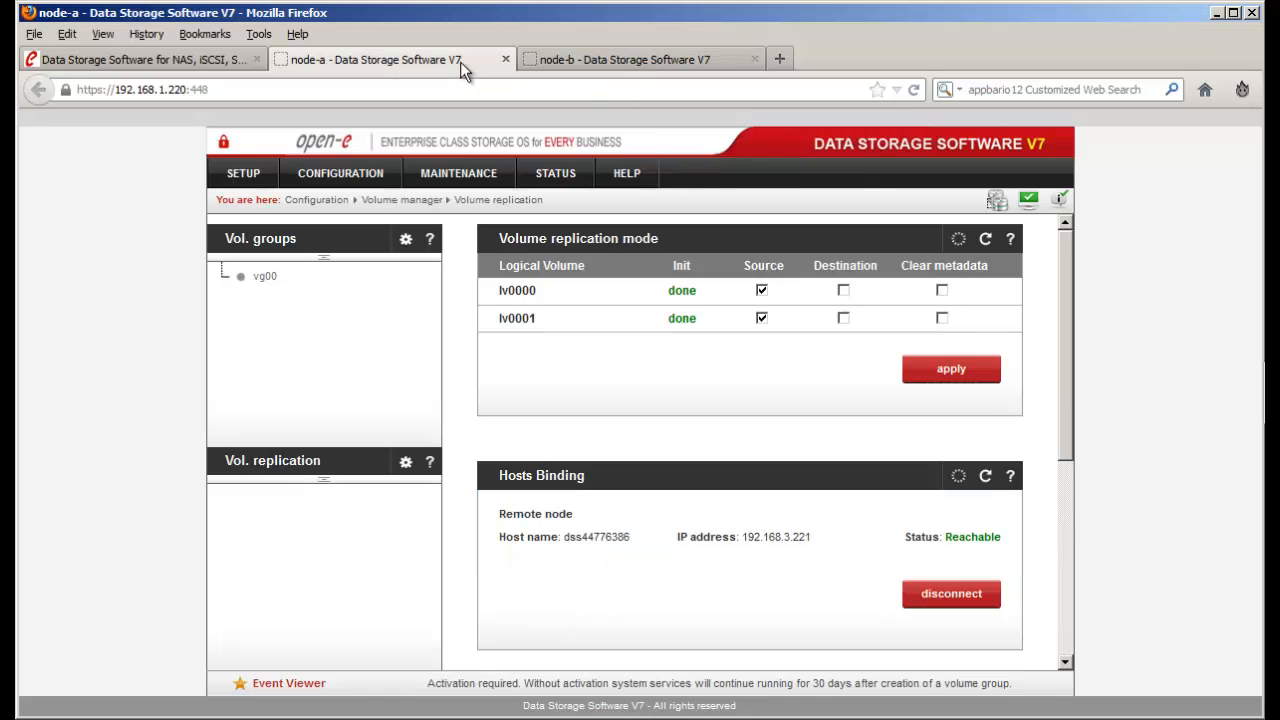
- Set lv0000 and lv0001 to Destination on node-a and apply
{"action": "left_click", "coordinate": [843, 291]}
{"action": "left_click", "coordinate": [845, 319]}
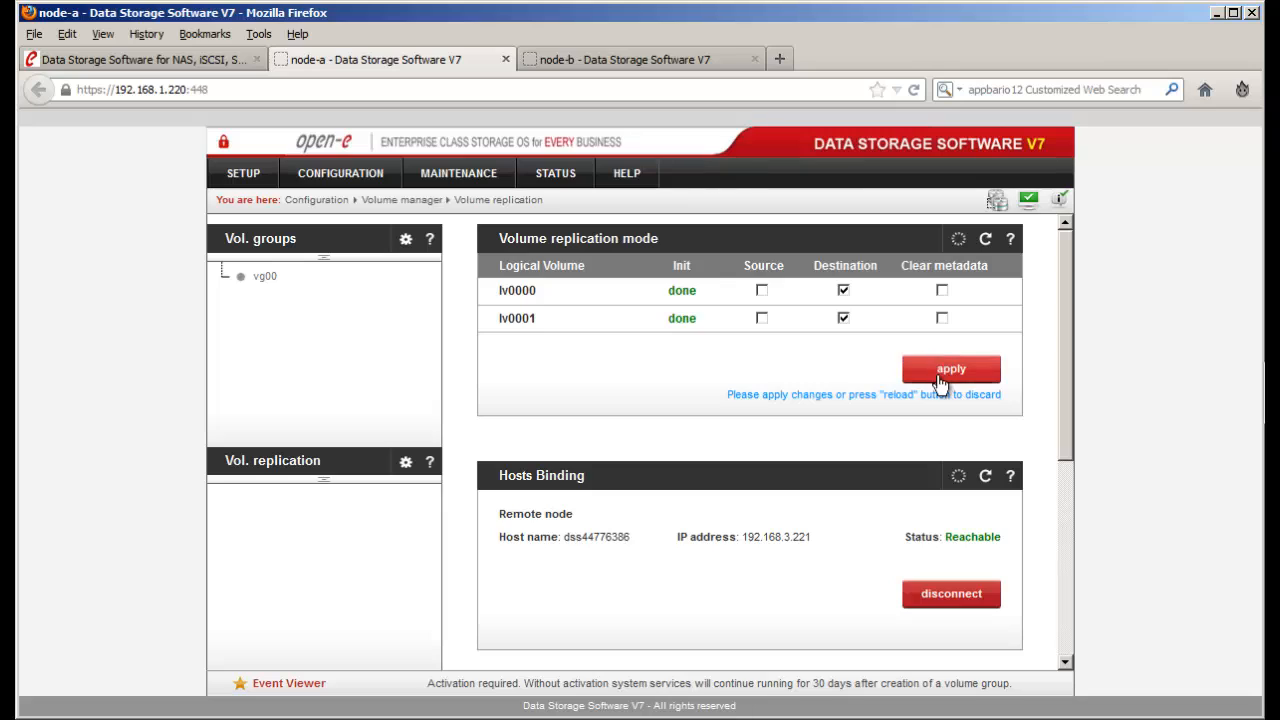
{"action": "left_click", "coordinate": [932, 370]}
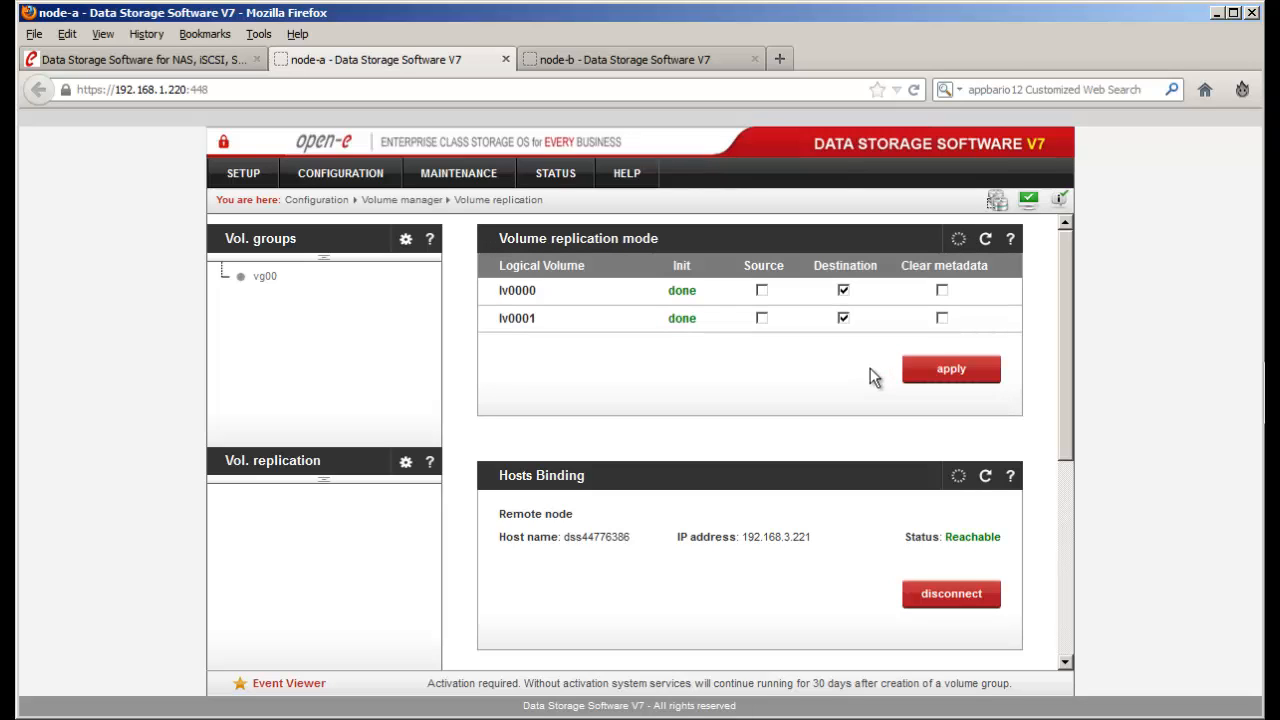
- On node-b, stop replication task V-Rep_2 with OK confirmation, then try restarting it
{"action": "left_click", "coordinate": [679, 61]}
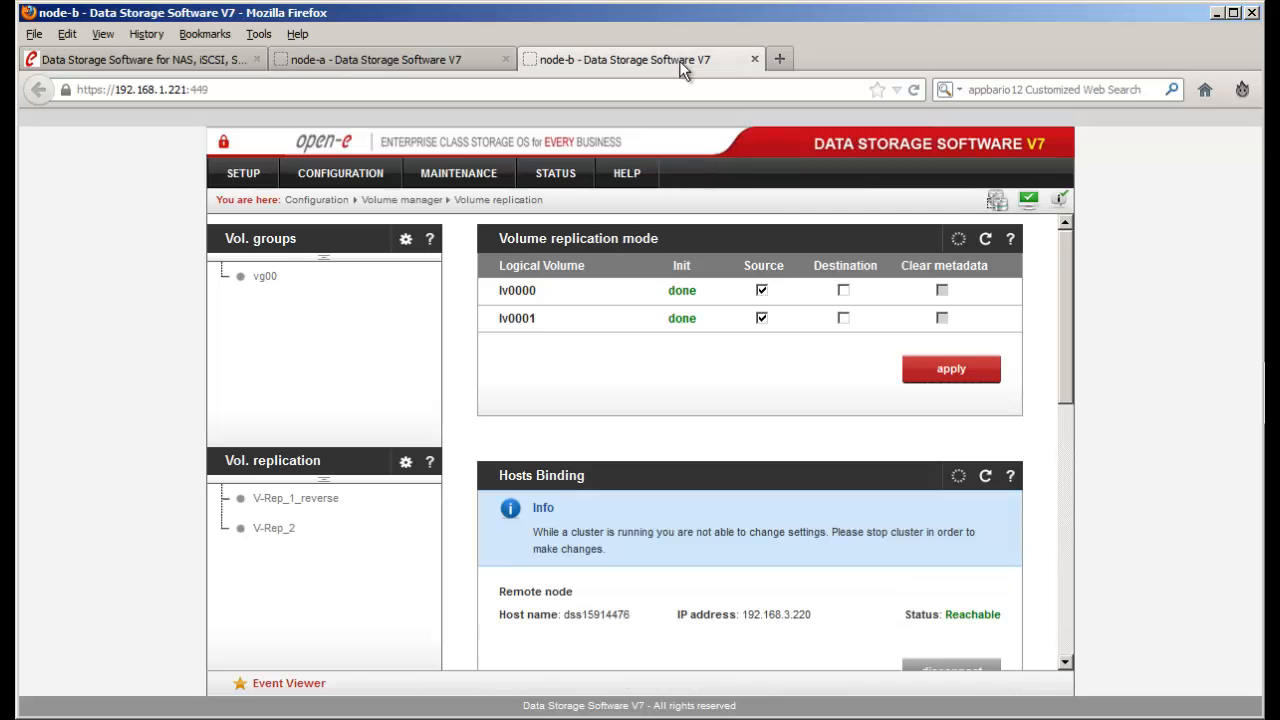
{"action": "scroll", "coordinate": [851, 412], "scroll_direction": "down", "scroll_amount": 6}
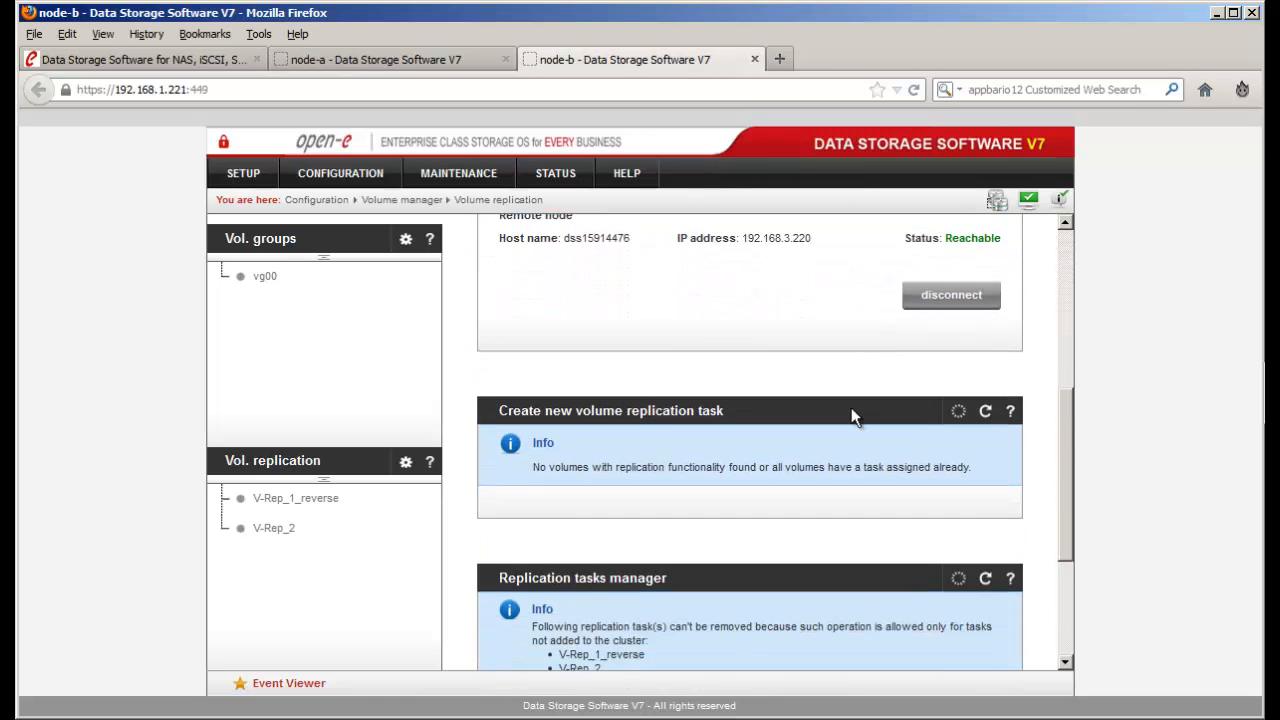
{"action": "scroll", "coordinate": [851, 407], "scroll_direction": "down", "scroll_amount": 1}
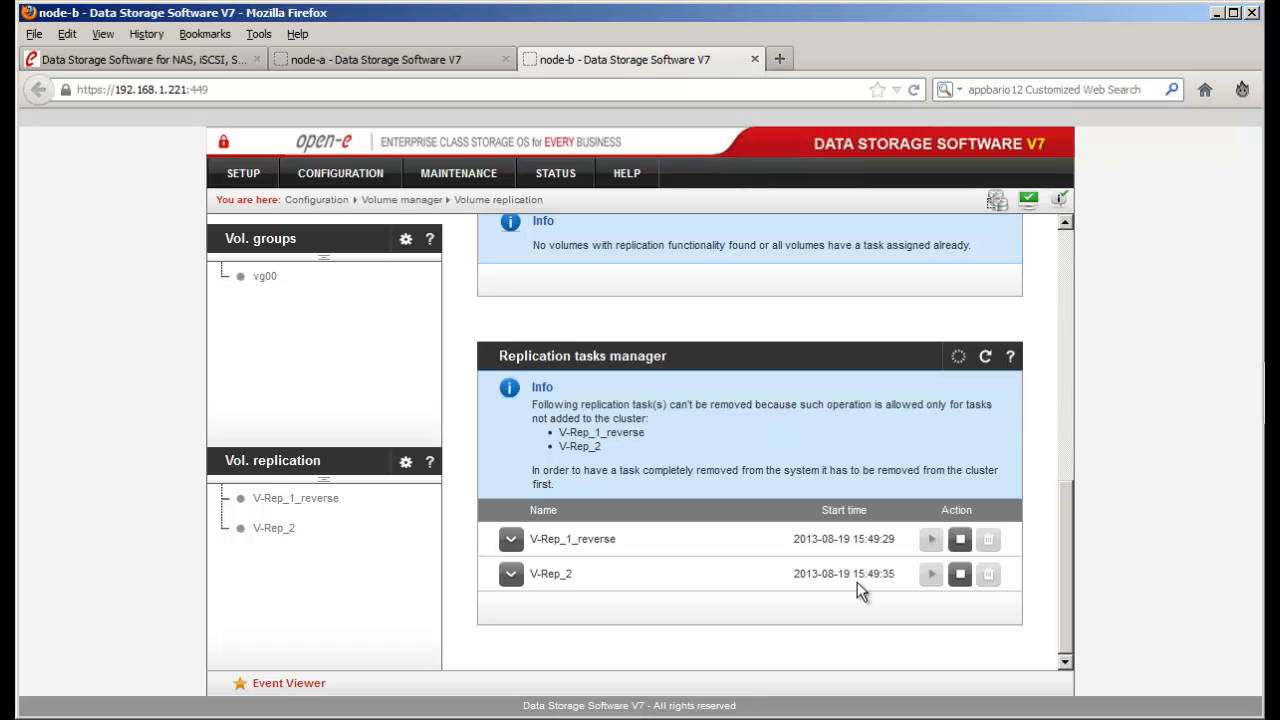
{"action": "left_click", "coordinate": [962, 576]}
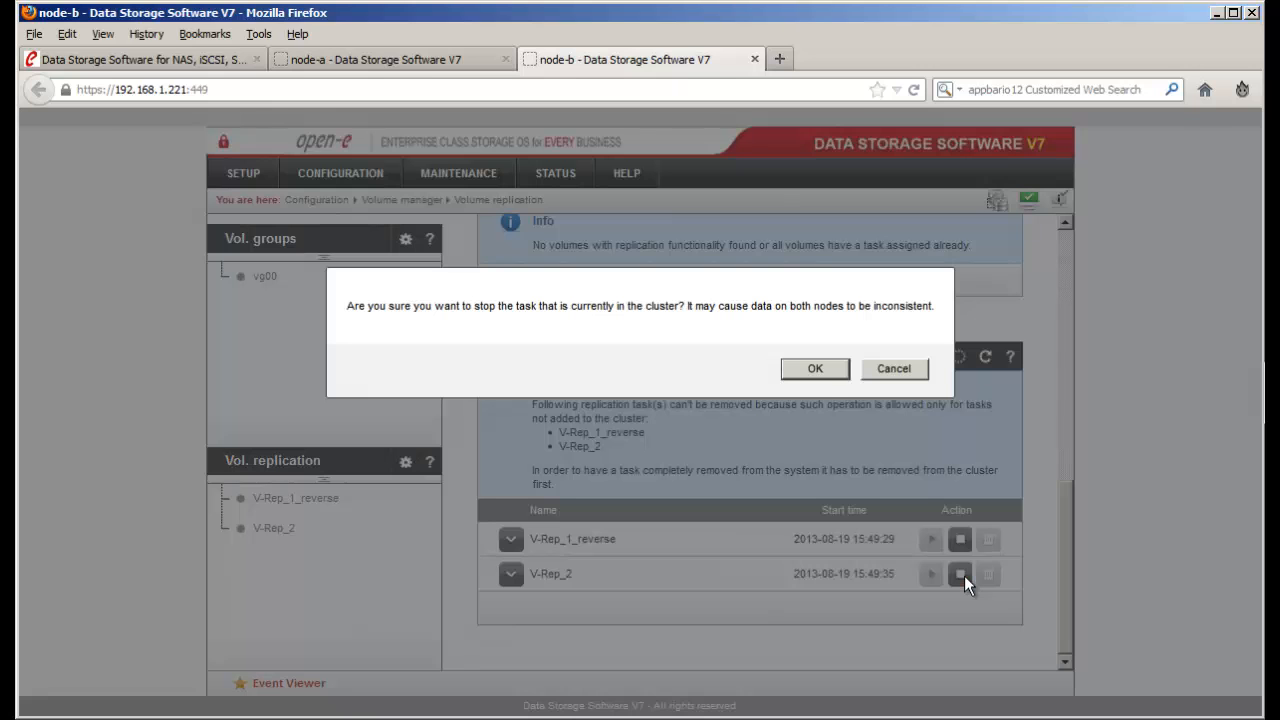
{"action": "left_click", "coordinate": [814, 369]}
{"action": "left_click", "coordinate": [1265, 377]}
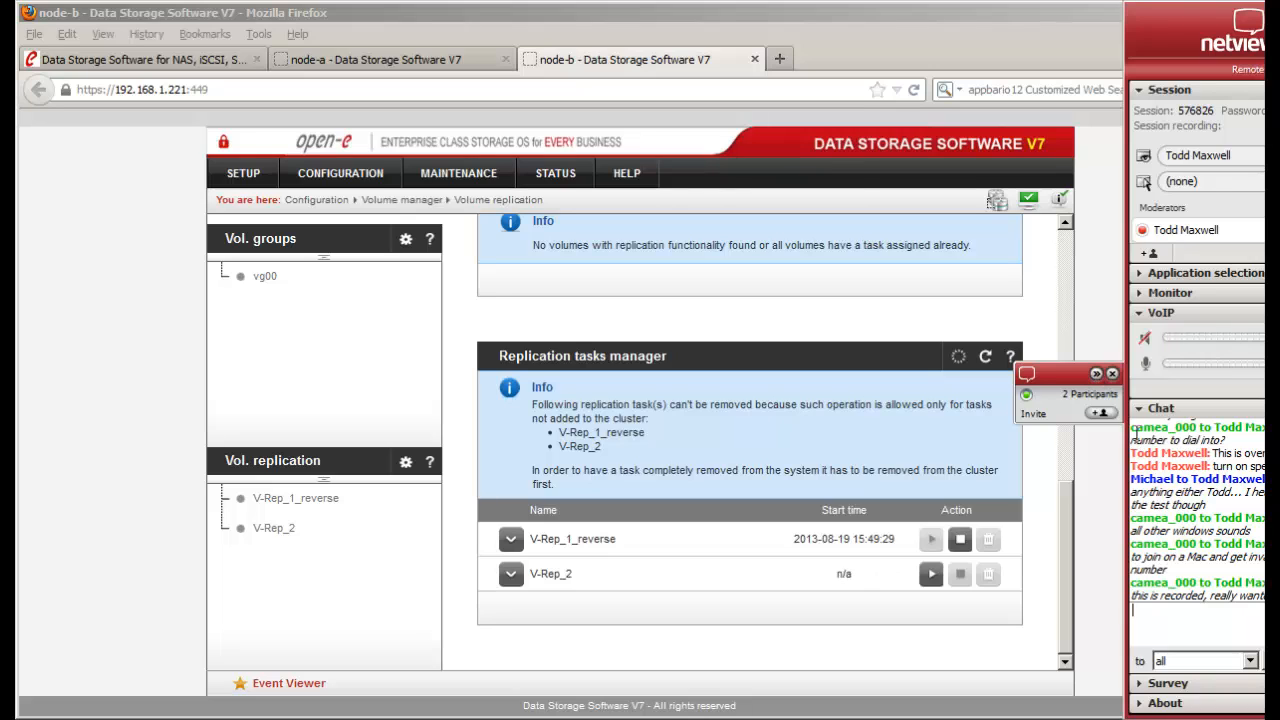
{"action": "left_click", "coordinate": [1096, 373]}
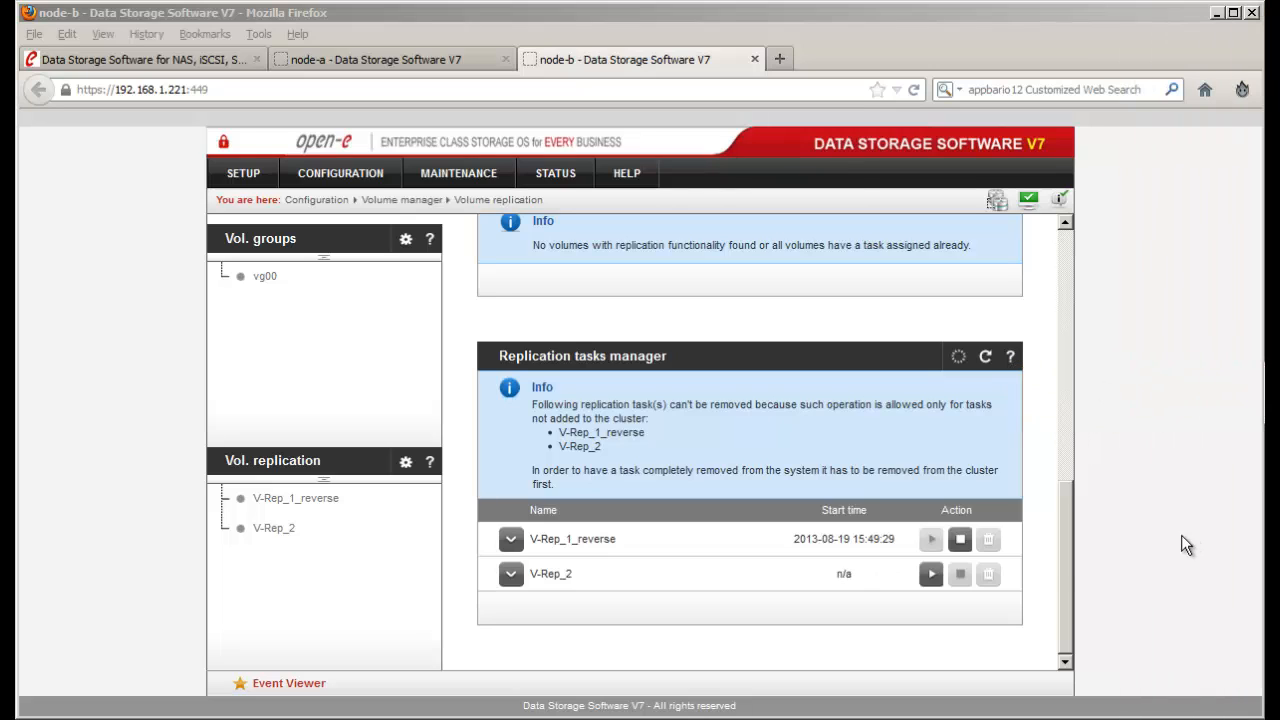
{"action": "left_click", "coordinate": [930, 574]}
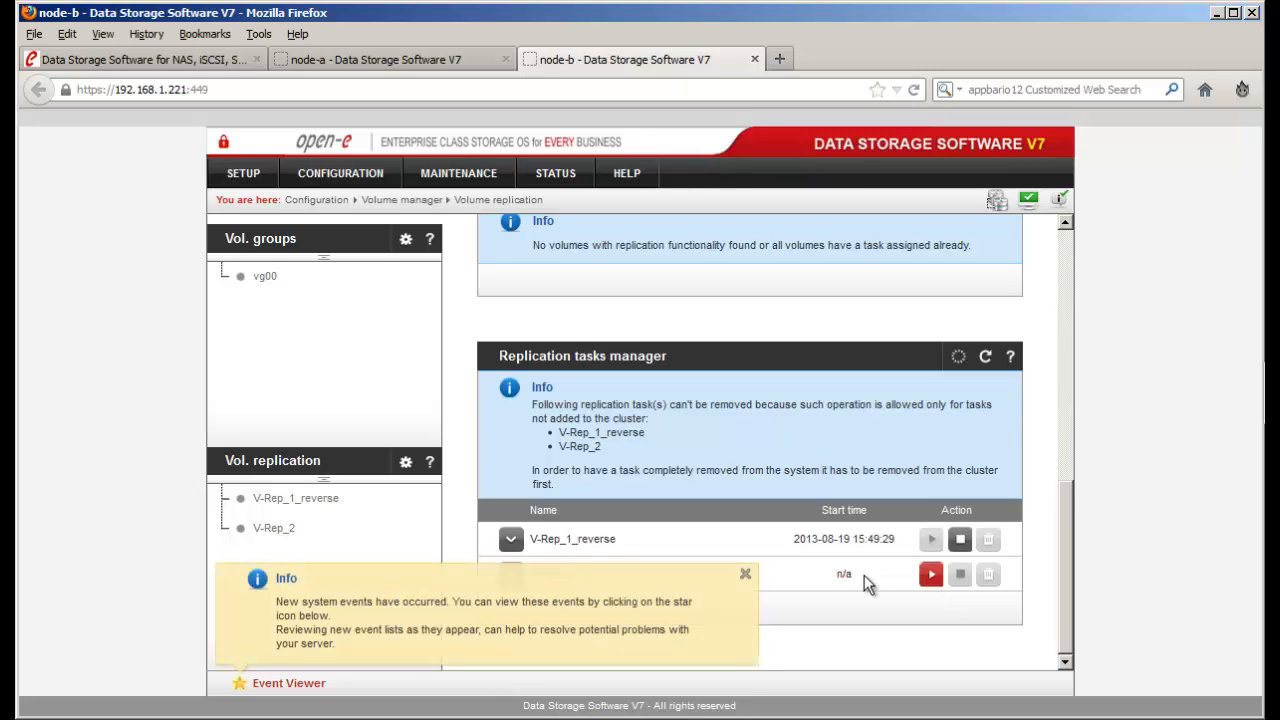
- Stop V-Rep_1_reverse with OK confirmation, dismissing the system events notices
{"action": "left_click", "coordinate": [745, 576]}
{"action": "left_click", "coordinate": [744, 576]}
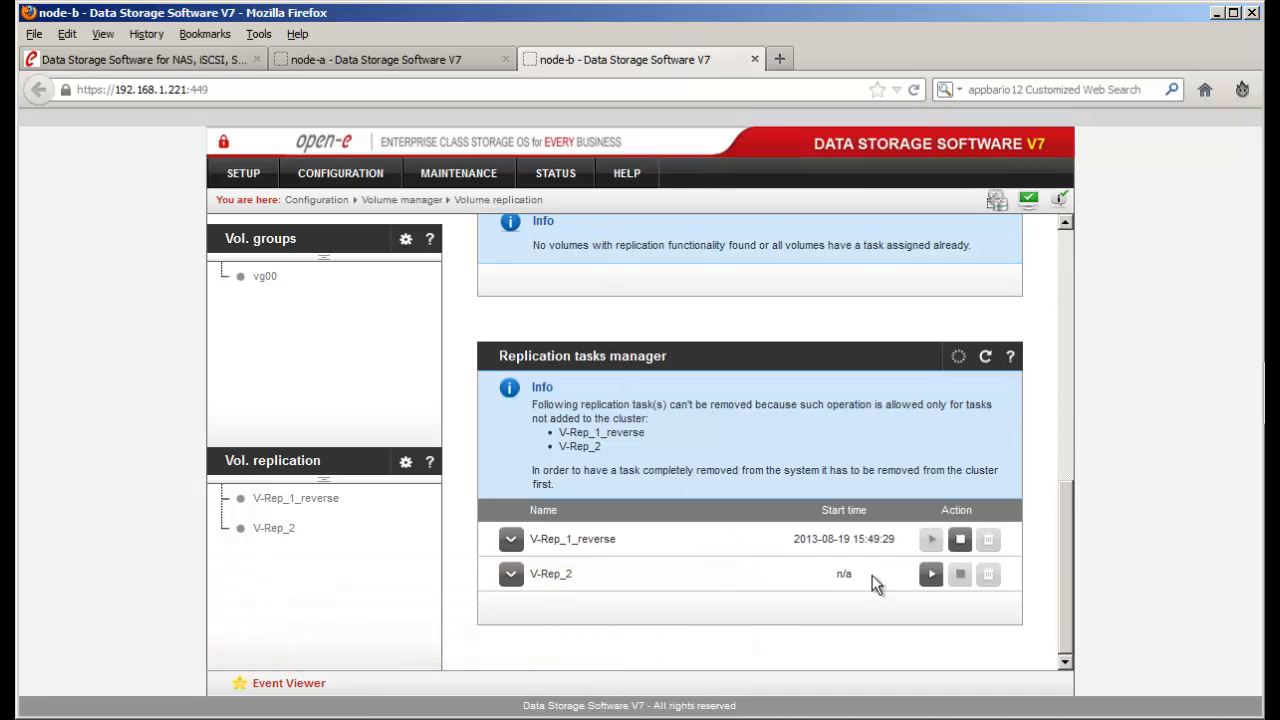
{"action": "left_click", "coordinate": [960, 539]}
{"action": "left_click", "coordinate": [815, 369]}
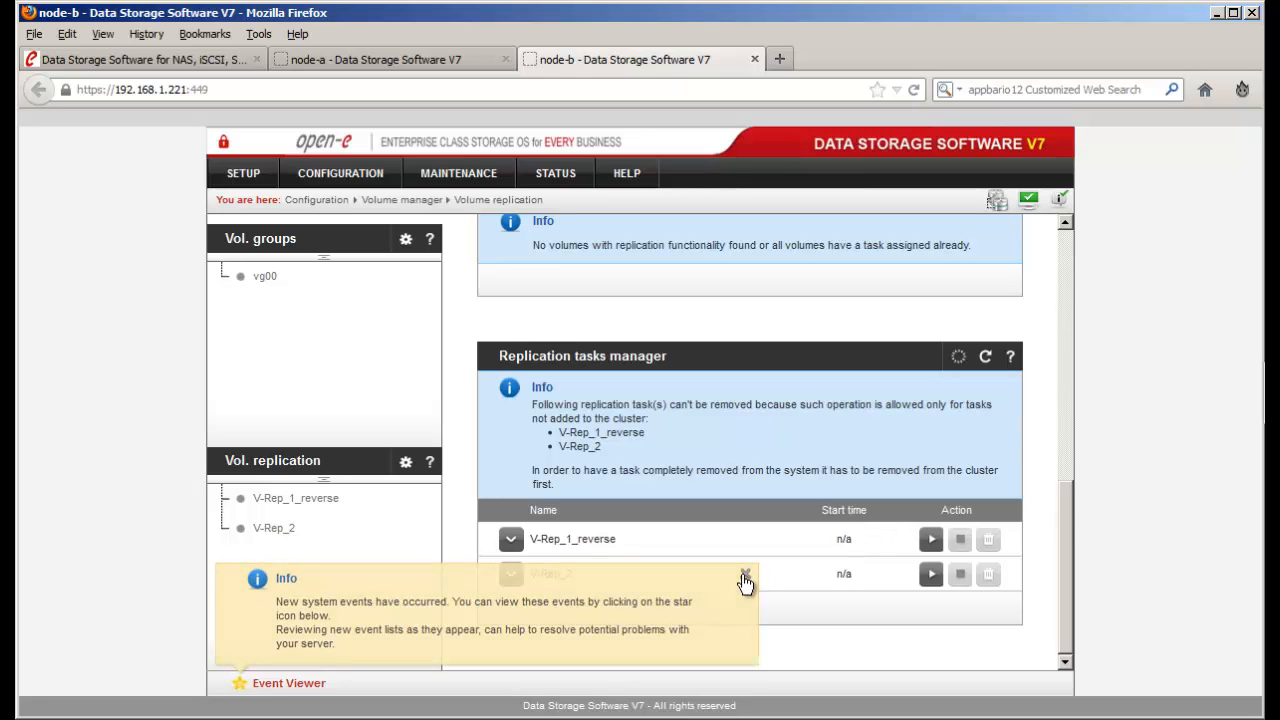
{"action": "left_click", "coordinate": [745, 578]}
{"action": "scroll", "coordinate": [743, 578], "scroll_direction": "up", "scroll_amount": 5}
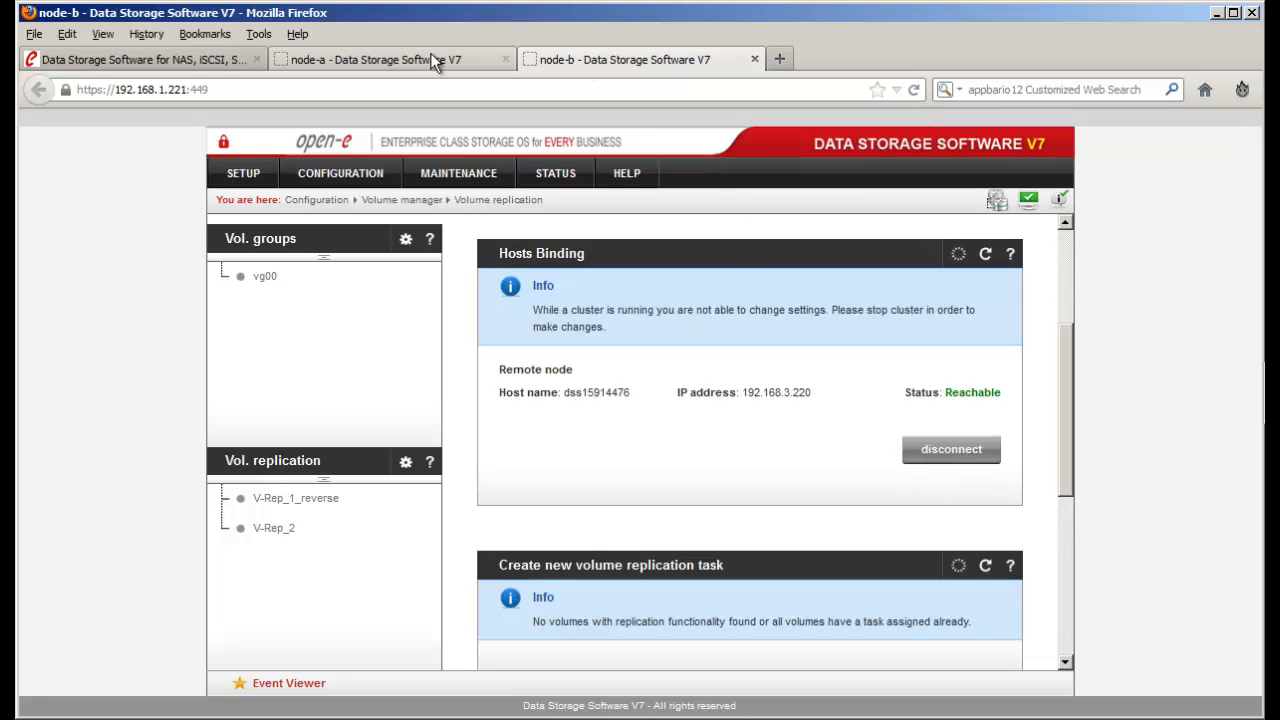
- Attempt node-a's Hosts Binding disconnect twice, failing with an internal error, then go to node-b
{"action": "left_click", "coordinate": [433, 57]}
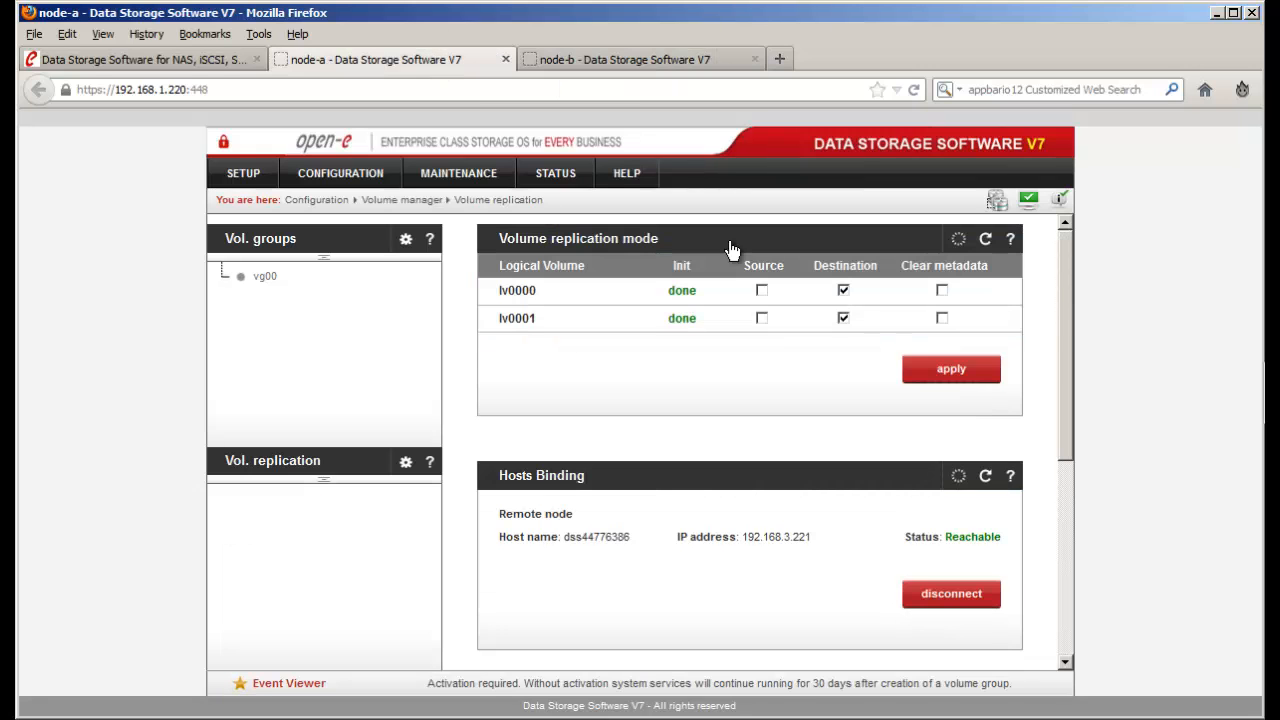
{"action": "scroll", "coordinate": [876, 450], "scroll_direction": "down", "scroll_amount": 3}
{"action": "scroll", "coordinate": [876, 445], "scroll_direction": "up", "scroll_amount": 2}
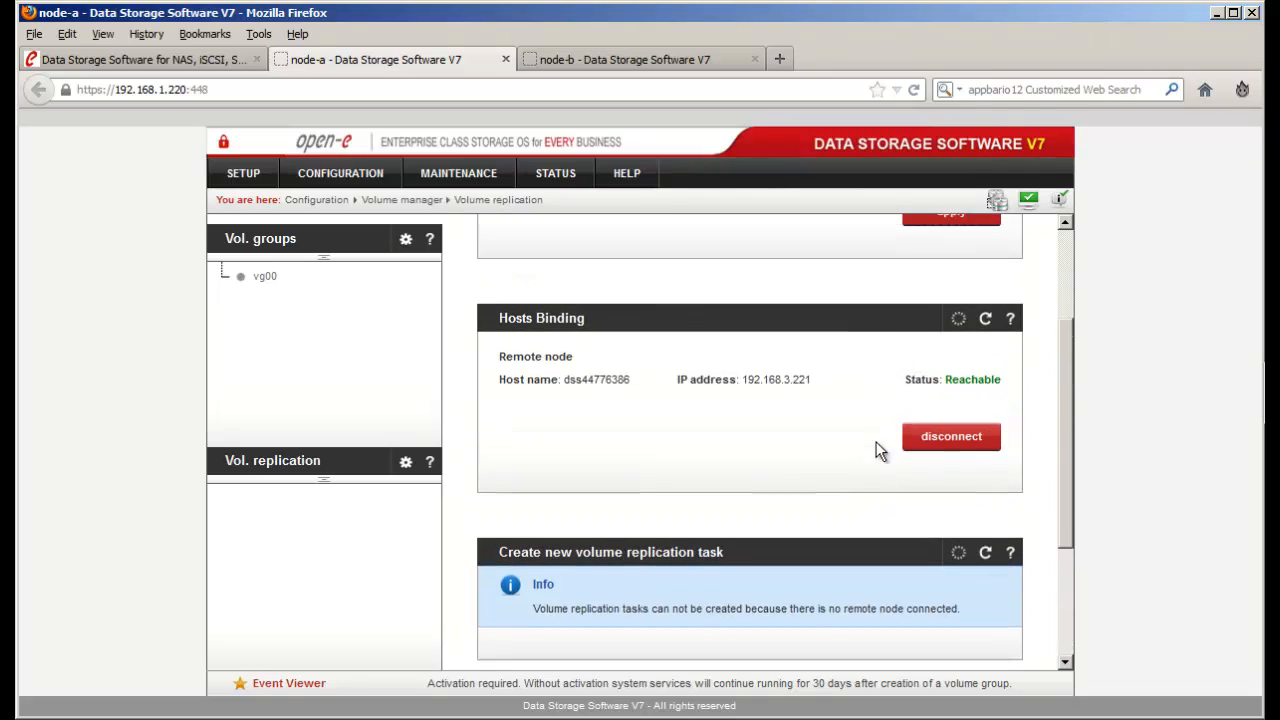
{"action": "left_click", "coordinate": [926, 457]}
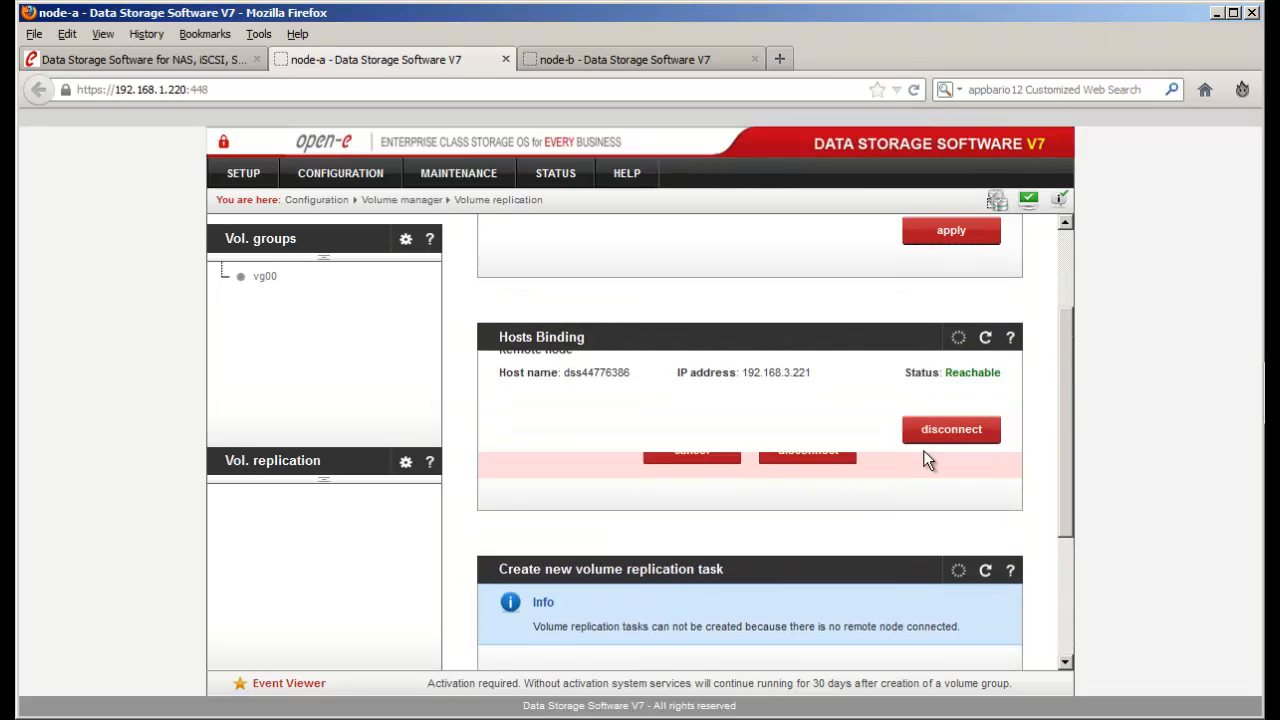
{"action": "left_click", "coordinate": [812, 458]}
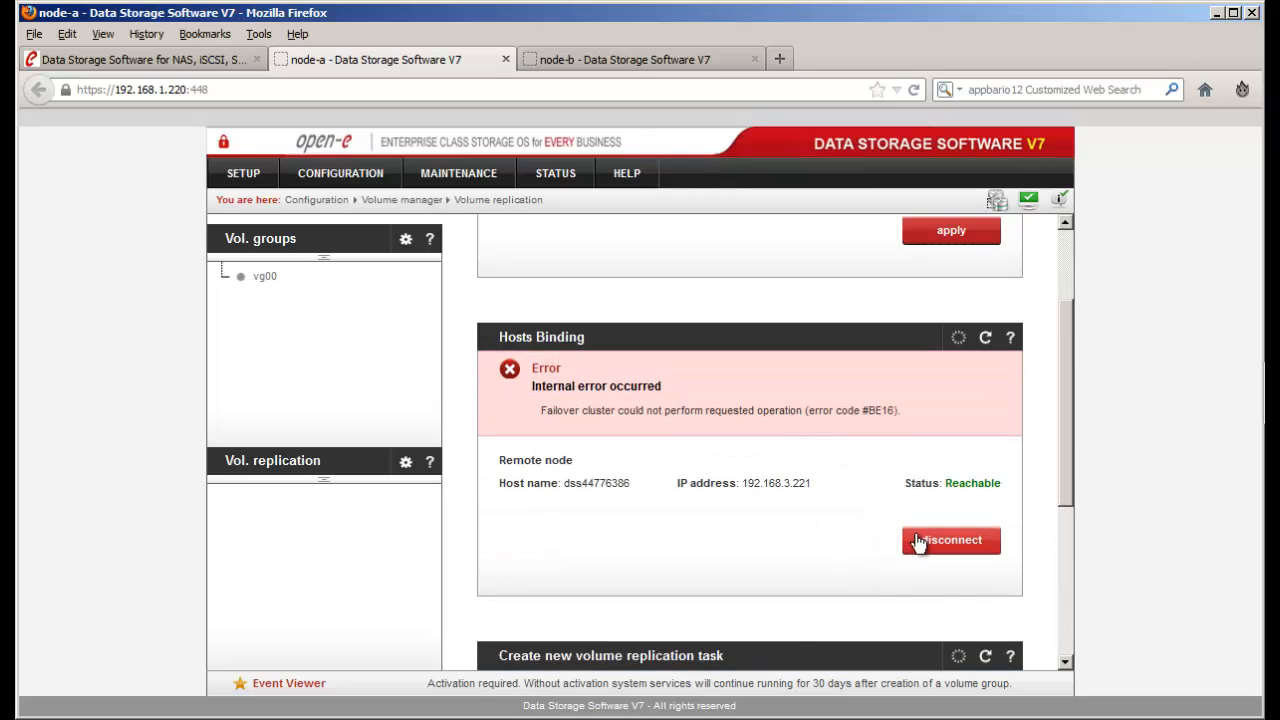
{"action": "left_click", "coordinate": [917, 542]}
{"action": "left_click", "coordinate": [796, 450]}
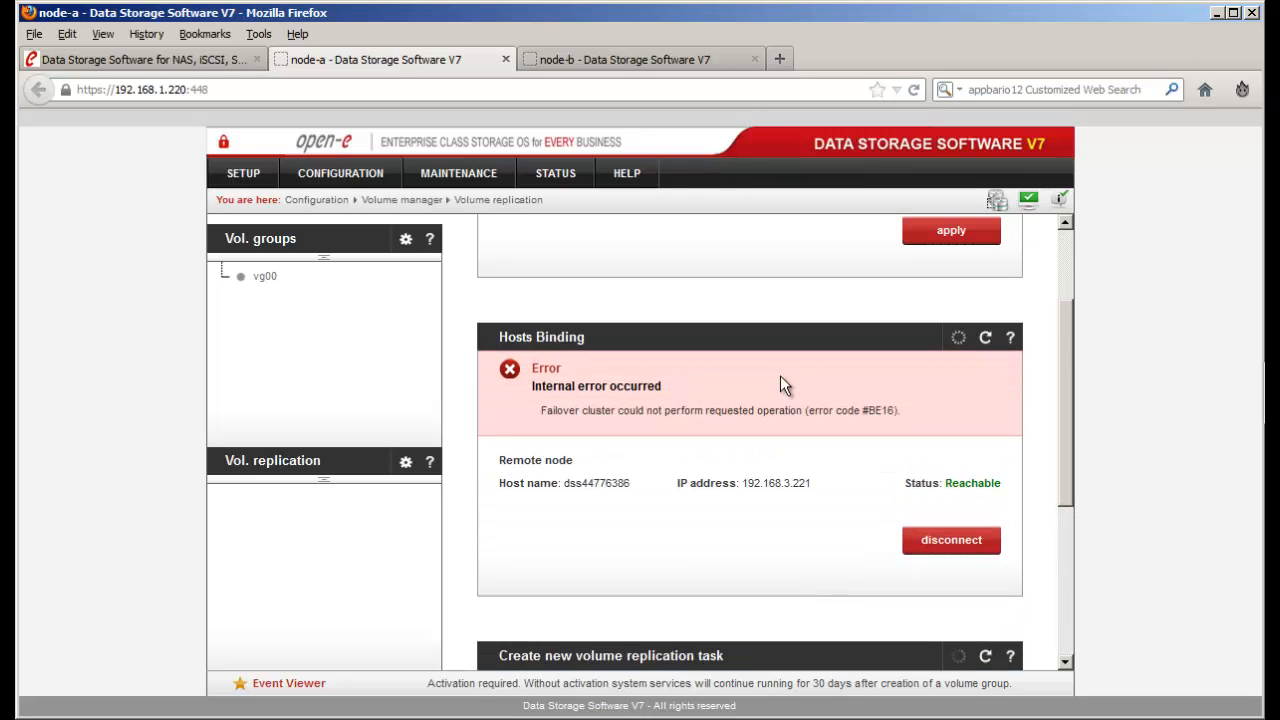
{"action": "left_click", "coordinate": [599, 59]}
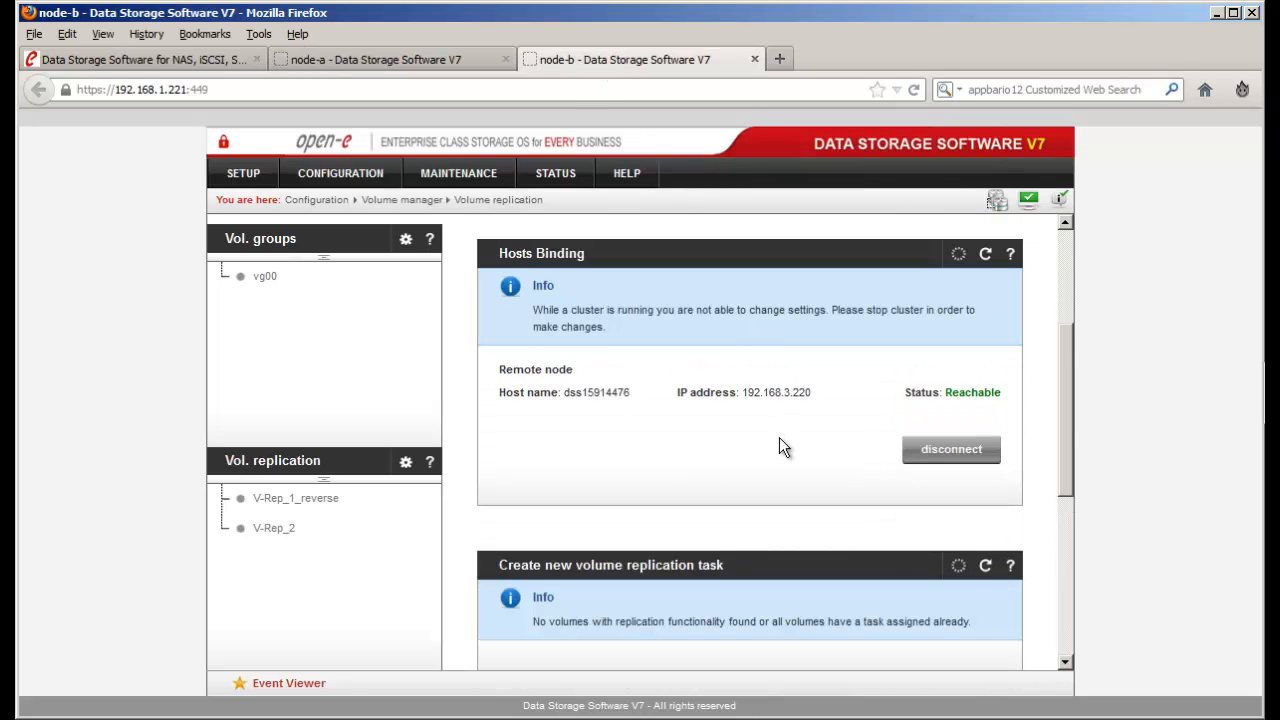
- Try starting the V-Rep_1_reverse and V-Rep_2 replication tasks on node-b
{"action": "scroll", "coordinate": [780, 446], "scroll_direction": "down", "scroll_amount": 4}
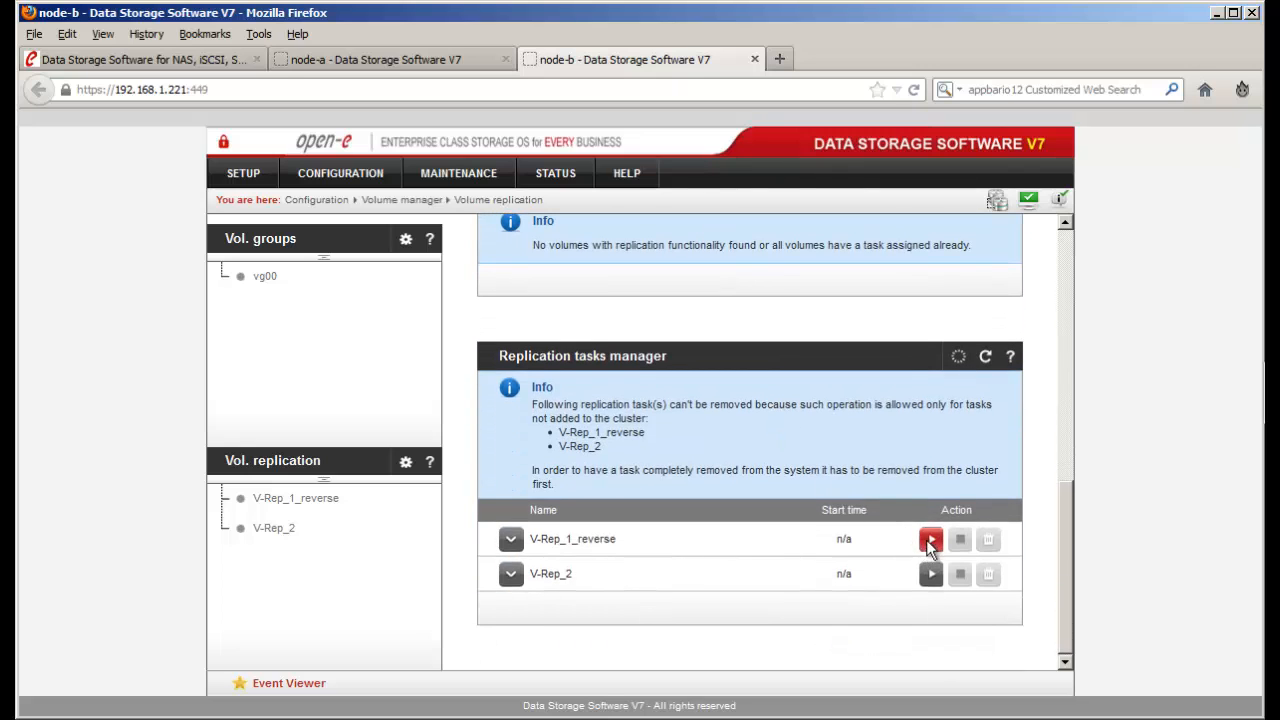
{"action": "left_click", "coordinate": [929, 541]}
{"action": "left_click", "coordinate": [931, 577]}
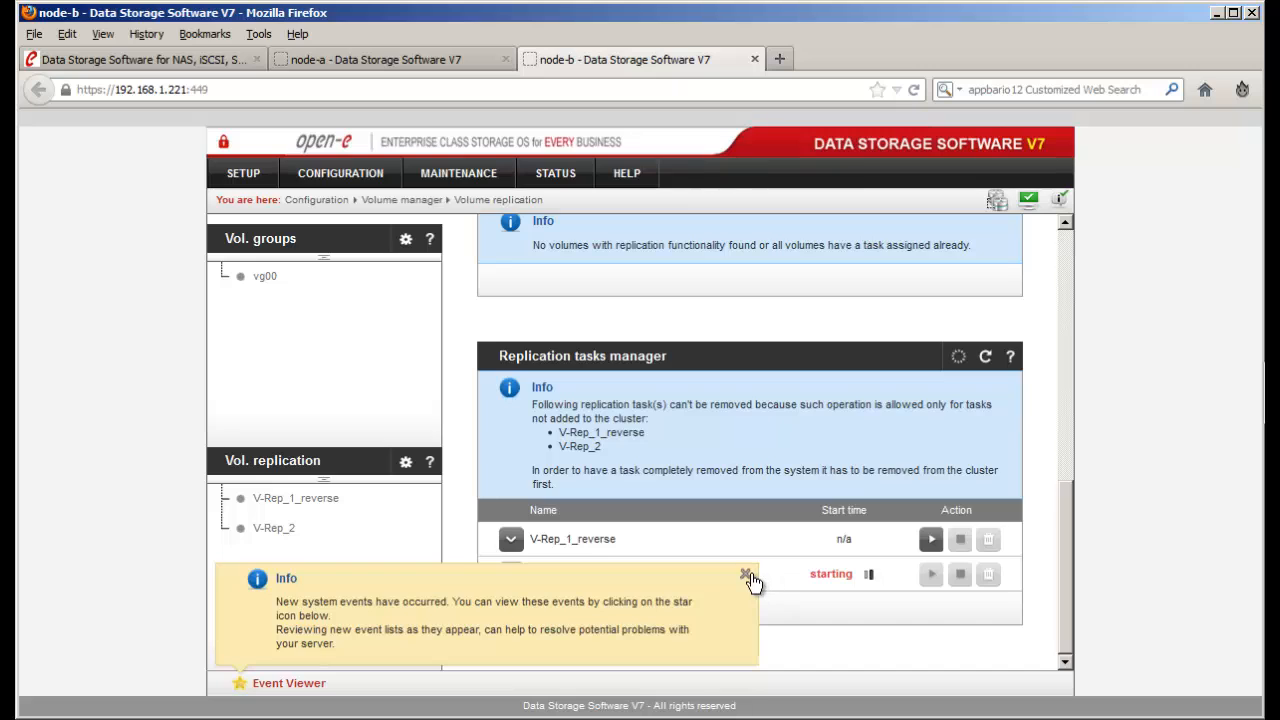
{"action": "left_click", "coordinate": [747, 577]}
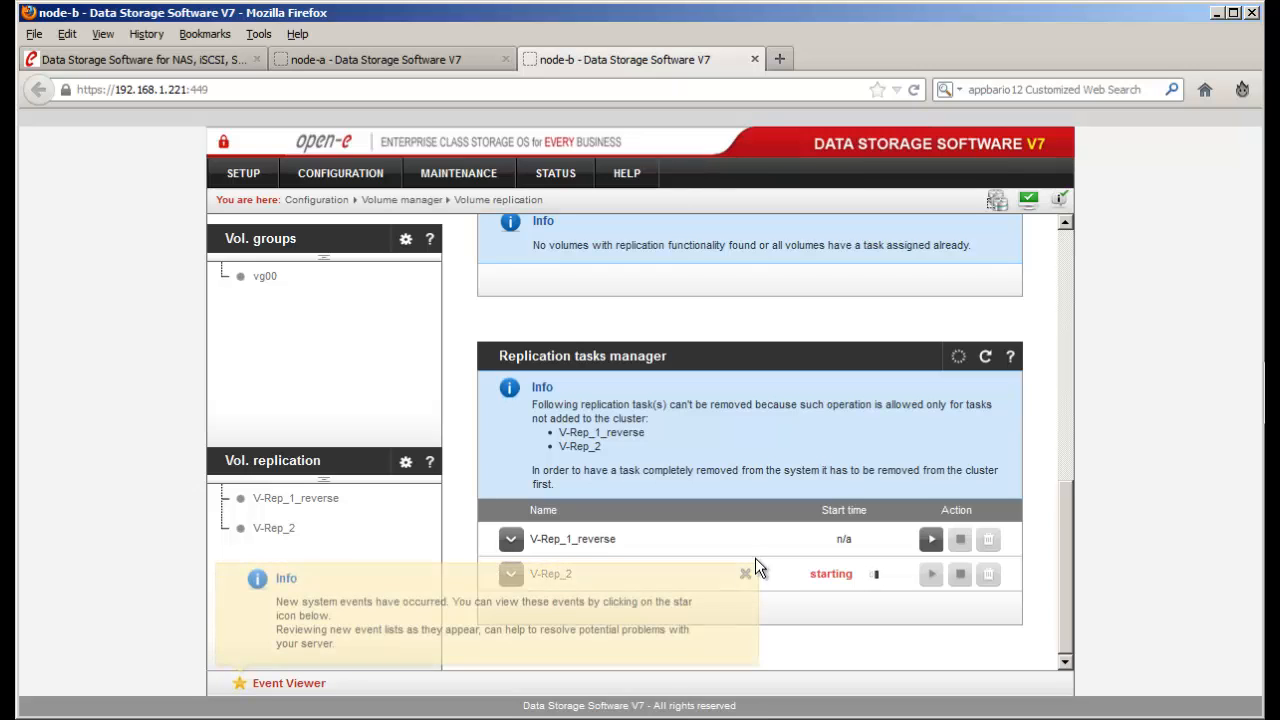
- Read the V-Rep_1_reverse error details in the system event log, then close the log
{"action": "left_click", "coordinate": [751, 573]}
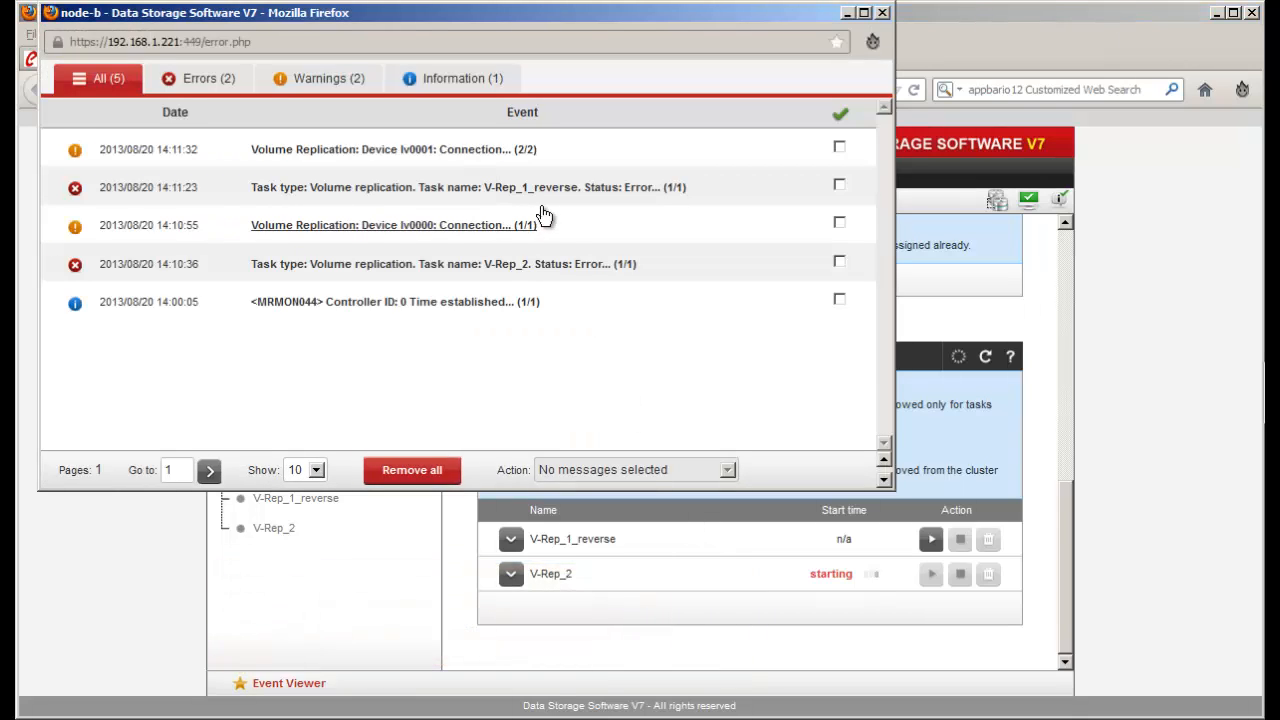
{"action": "left_click", "coordinate": [540, 189]}
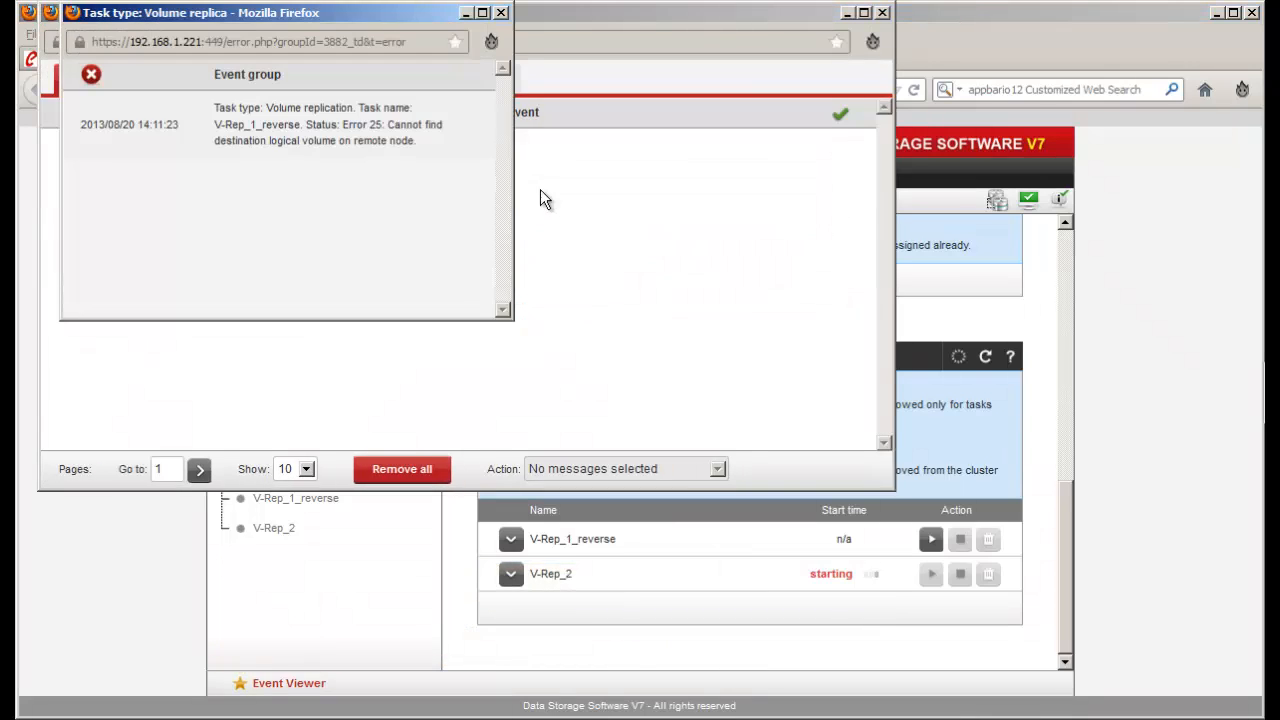
{"action": "left_click", "coordinate": [500, 14]}
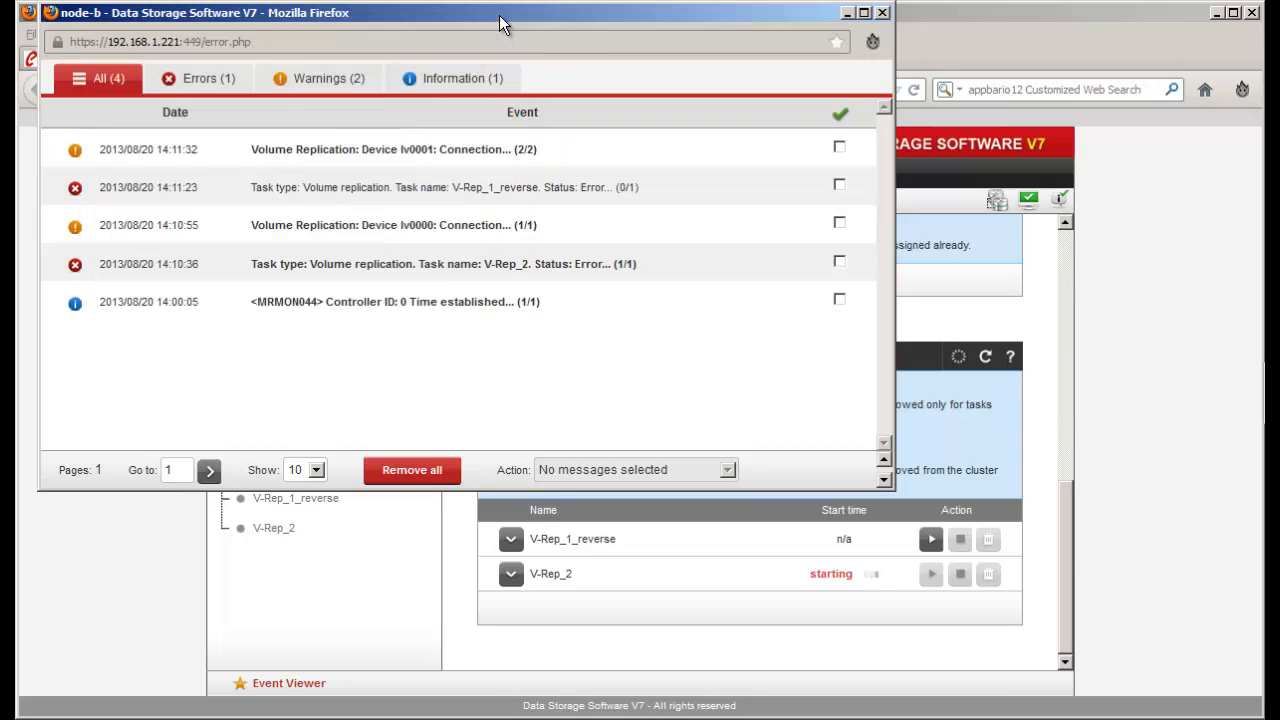
{"action": "left_click", "coordinate": [882, 12]}
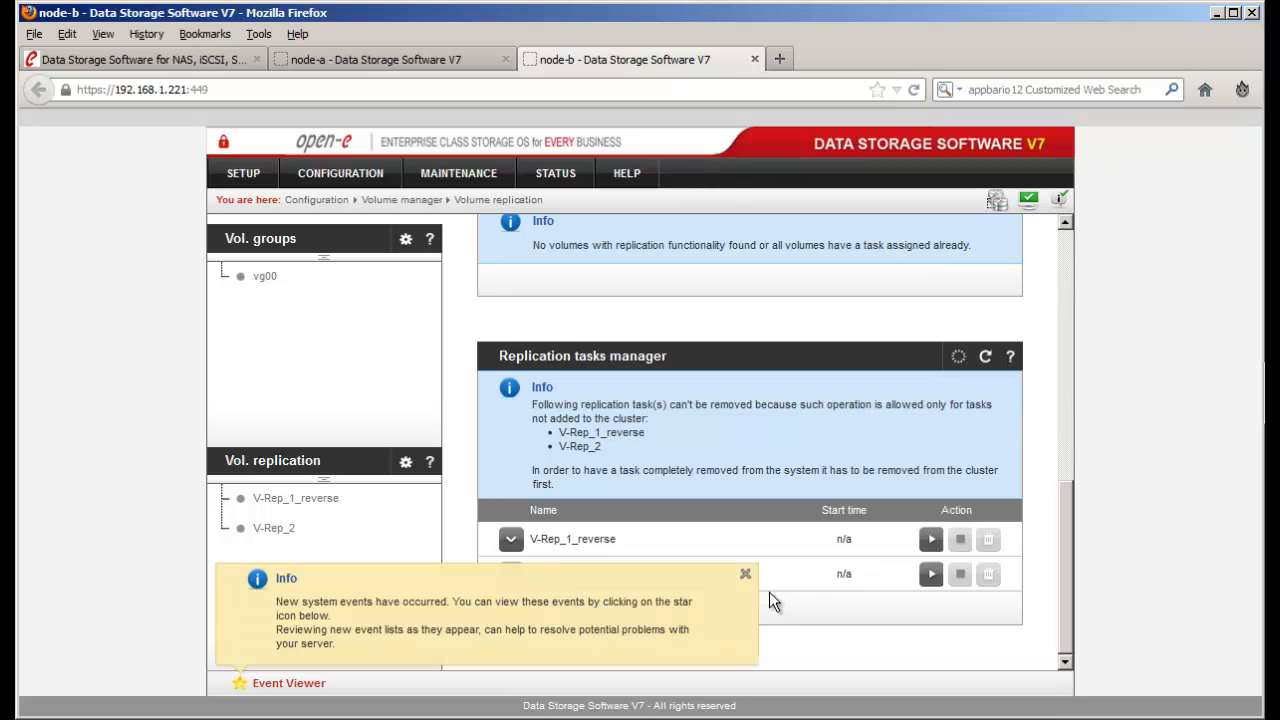
- On node-b, apply Clear metadata for lv0000 and lv0001, then switch to node-a
{"action": "left_click", "coordinate": [745, 574]}
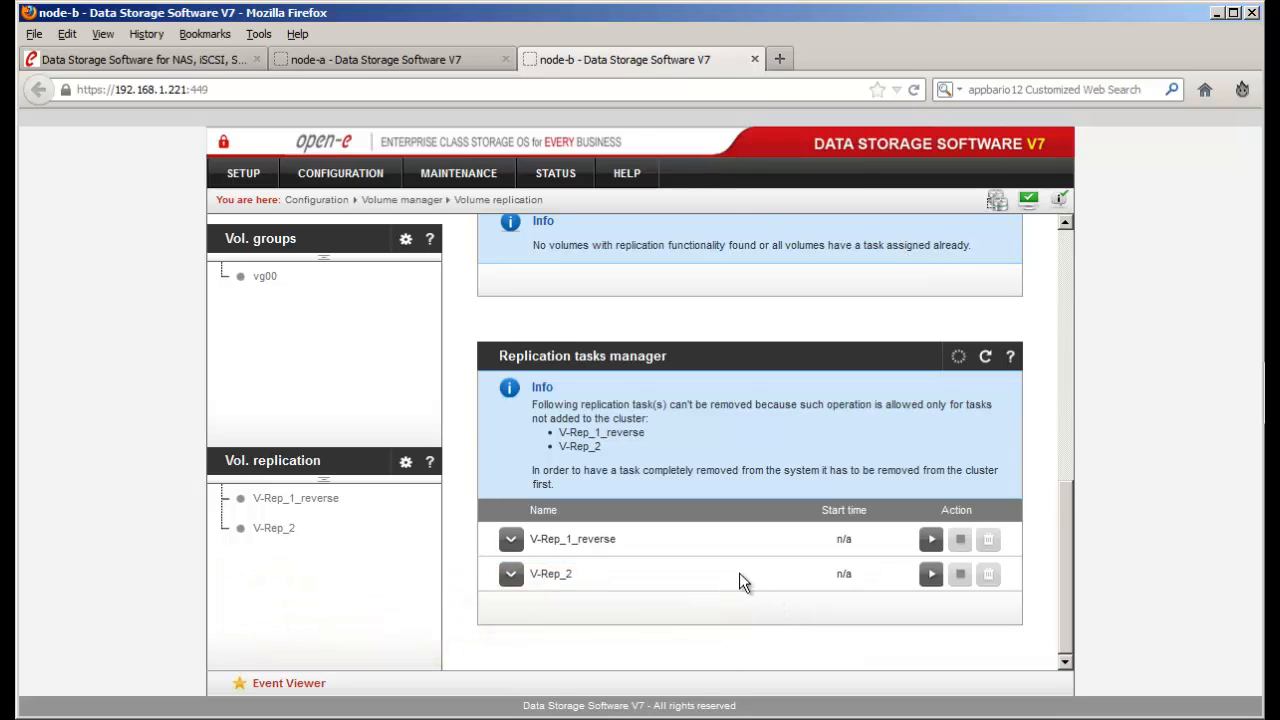
{"action": "scroll", "coordinate": [754, 563], "scroll_direction": "up", "scroll_amount": 4}
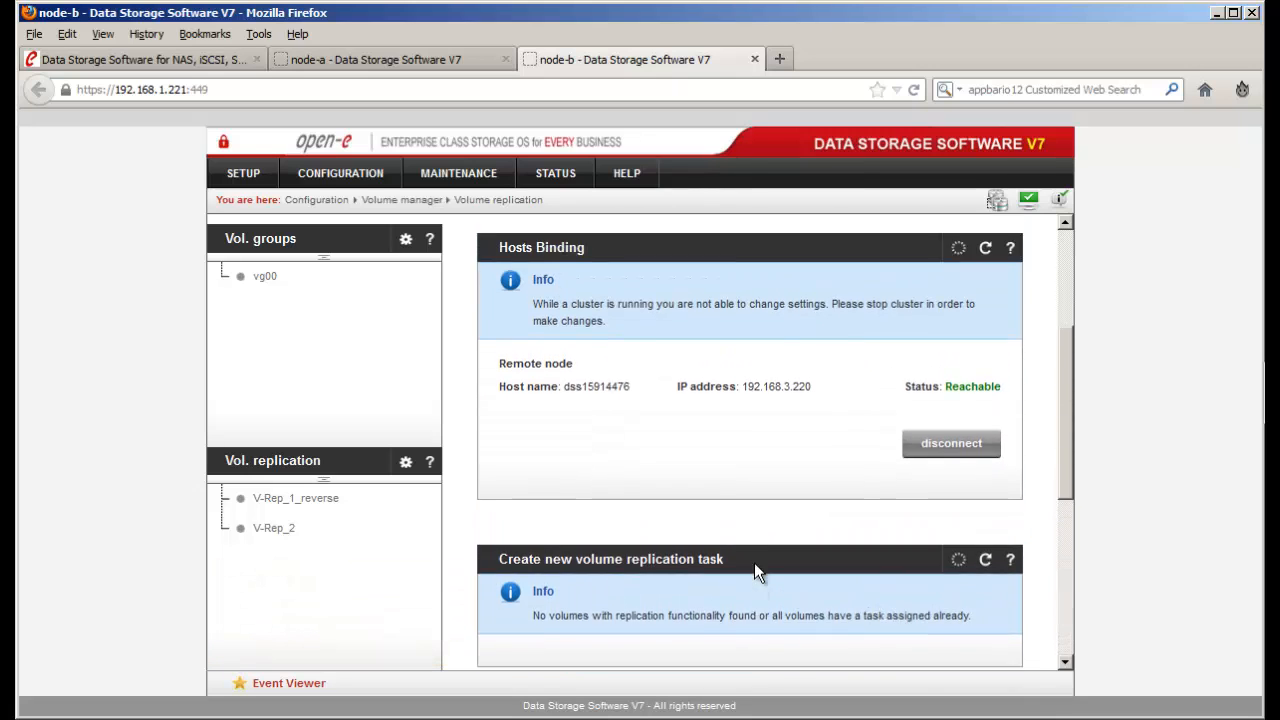
{"action": "scroll", "coordinate": [754, 563], "scroll_direction": "up", "scroll_amount": 3}
{"action": "scroll", "coordinate": [857, 424], "scroll_direction": "up", "scroll_amount": 1}
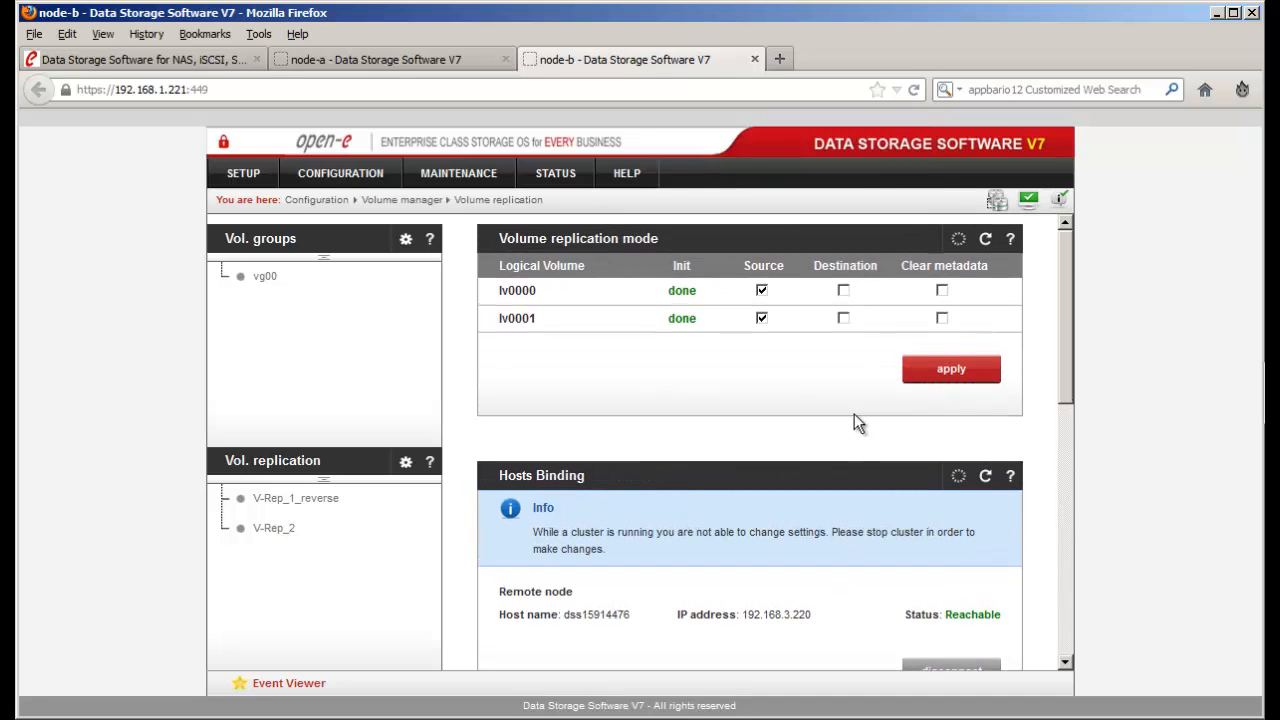
{"action": "left_click", "coordinate": [941, 290]}
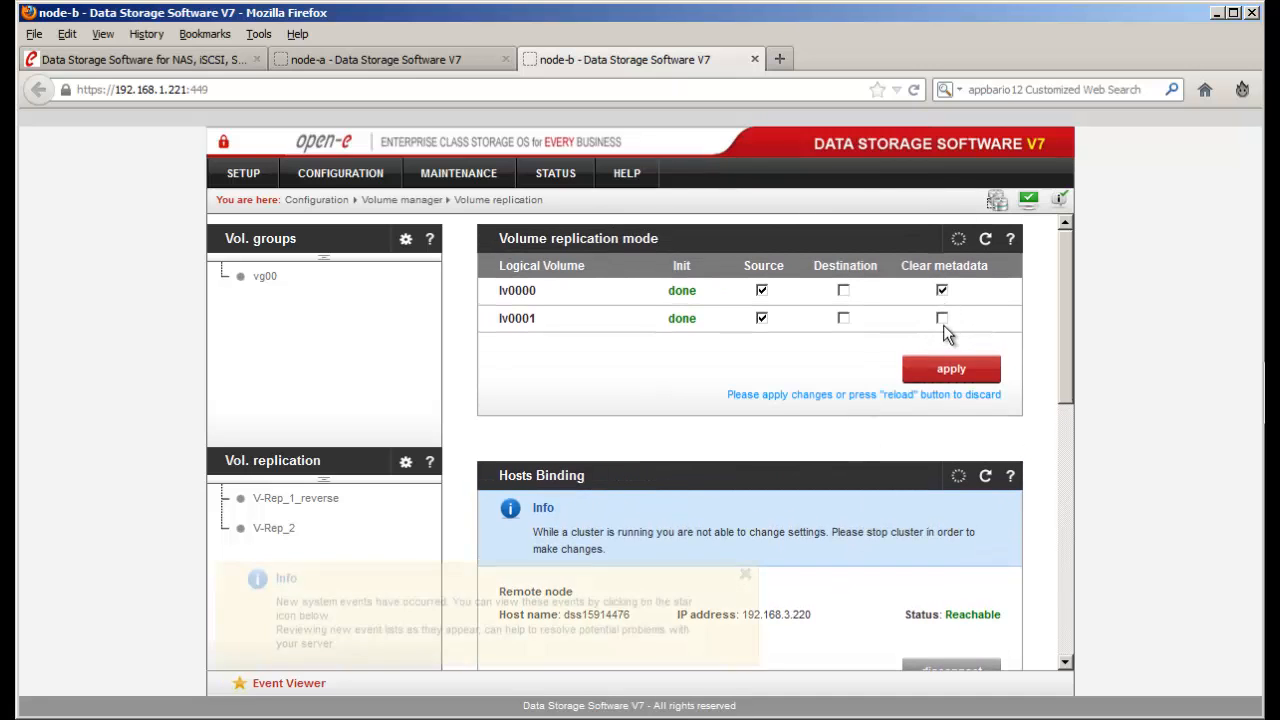
{"action": "left_click", "coordinate": [941, 318]}
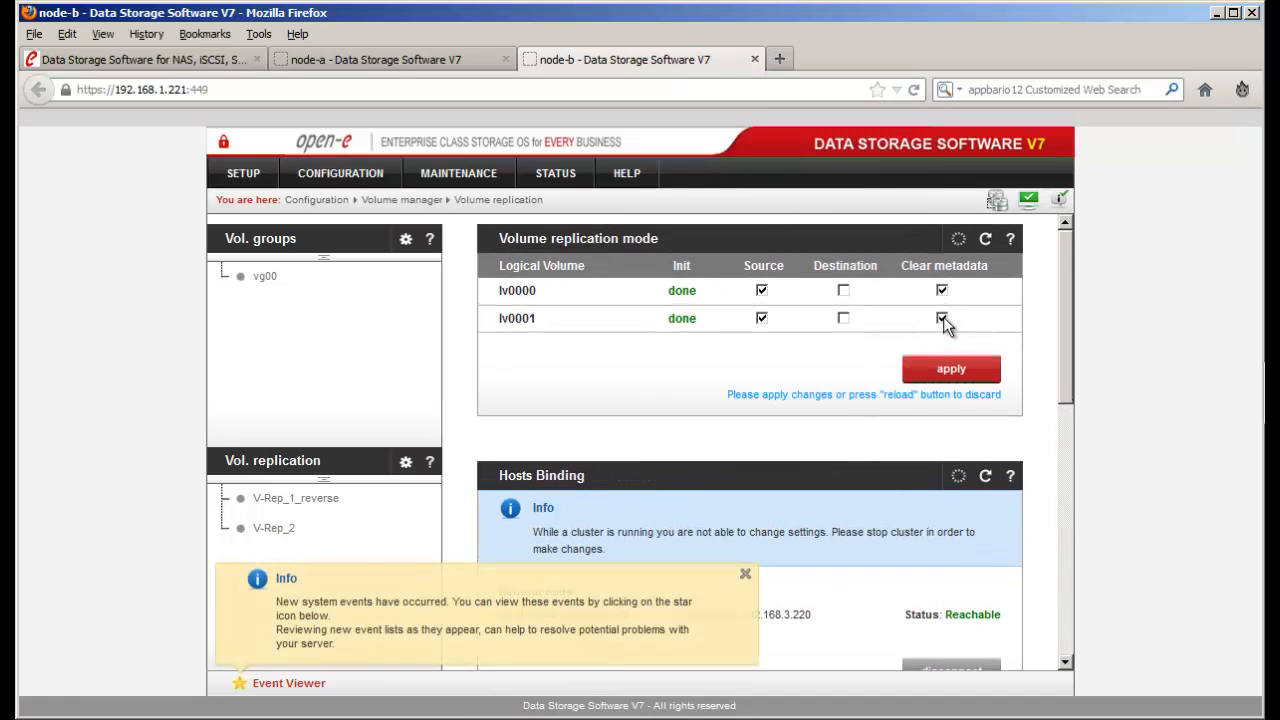
{"action": "left_click", "coordinate": [938, 376]}
{"action": "left_click", "coordinate": [745, 578]}
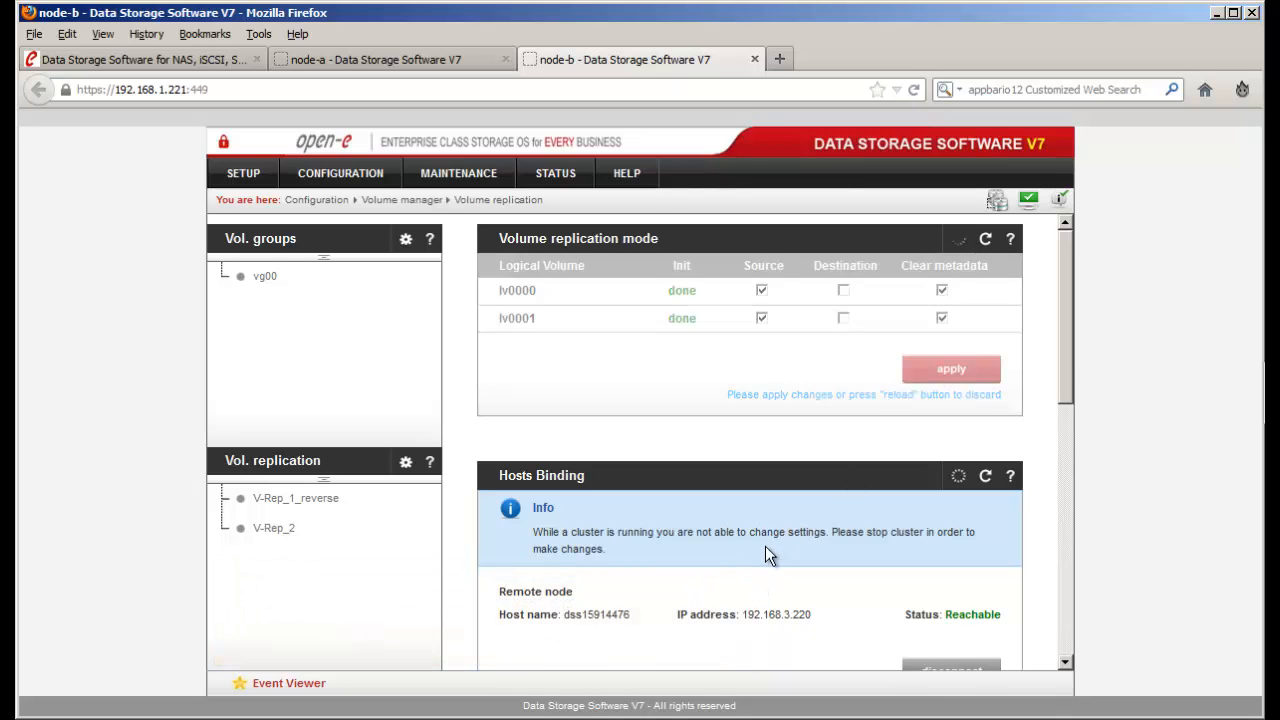
{"action": "left_click", "coordinate": [467, 57]}
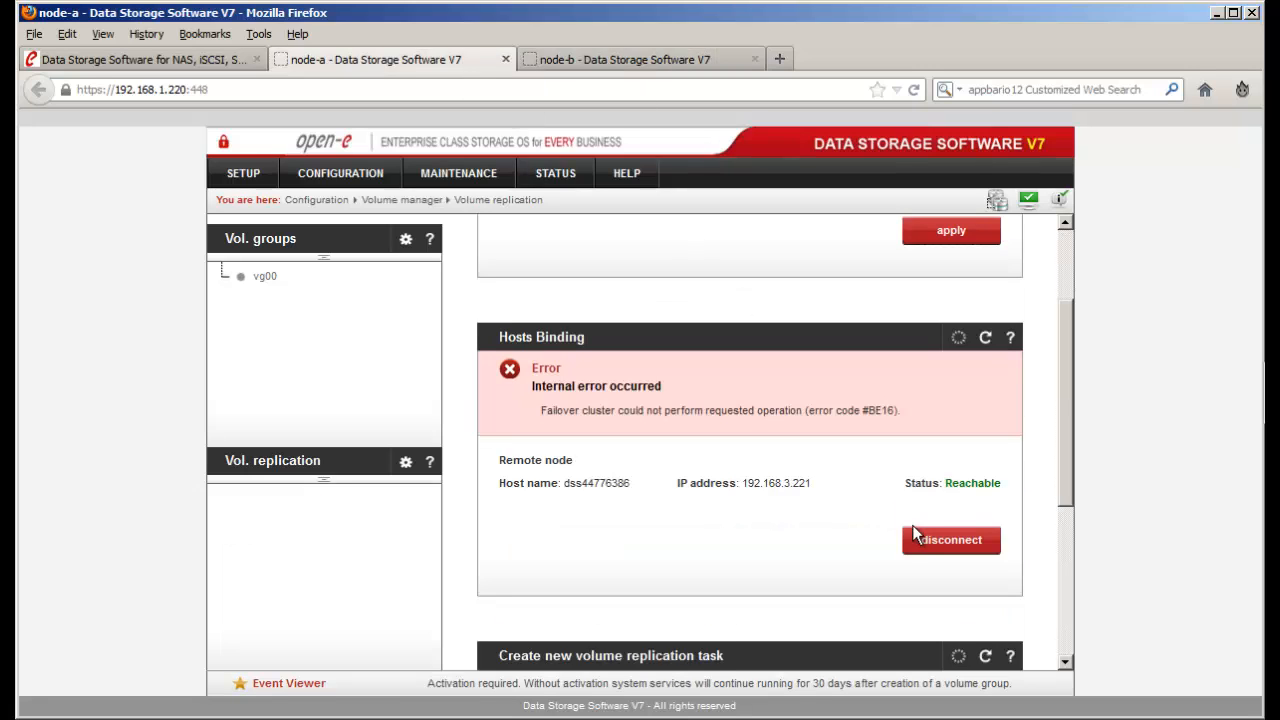
- On node-a, disconnect the remote node and apply Clear metadata for lv0000 and lv0001
{"action": "left_click", "coordinate": [915, 539]}
{"action": "left_click", "coordinate": [797, 450]}
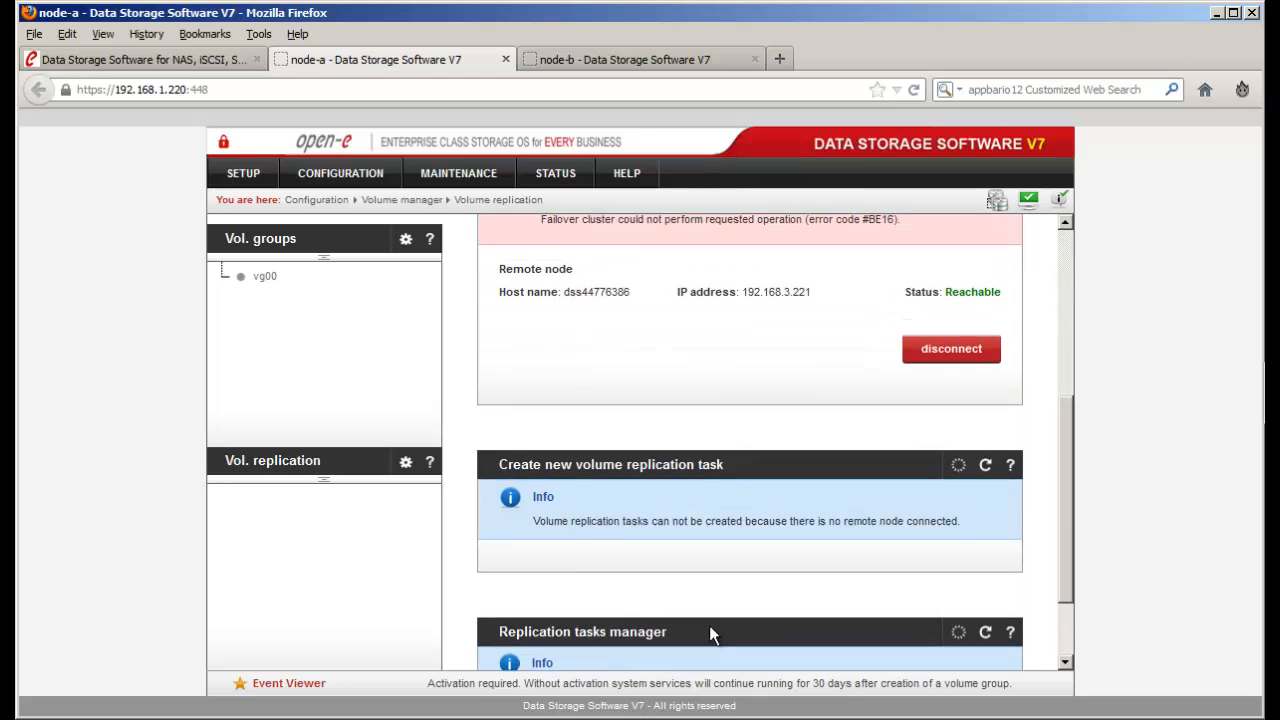
{"action": "scroll", "coordinate": [709, 625], "scroll_direction": "up", "scroll_amount": 5}
{"action": "left_click", "coordinate": [941, 290]}
{"action": "left_click", "coordinate": [941, 318]}
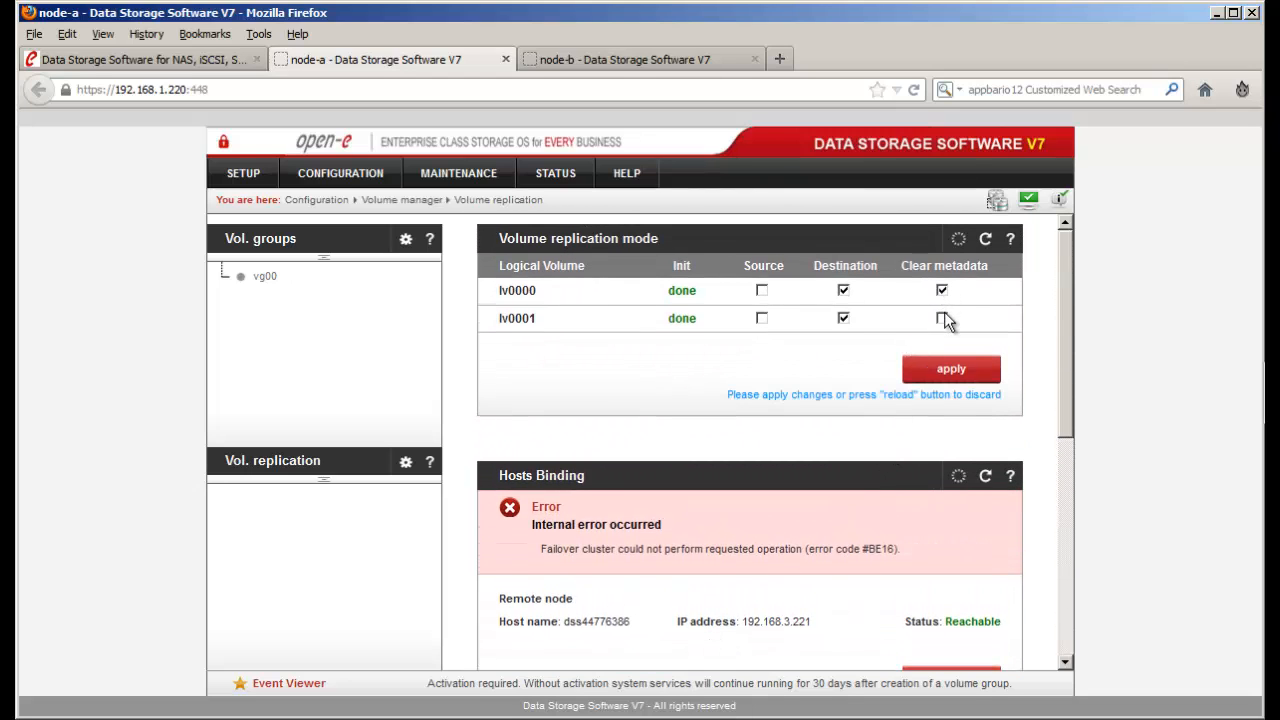
{"action": "left_click", "coordinate": [948, 368]}
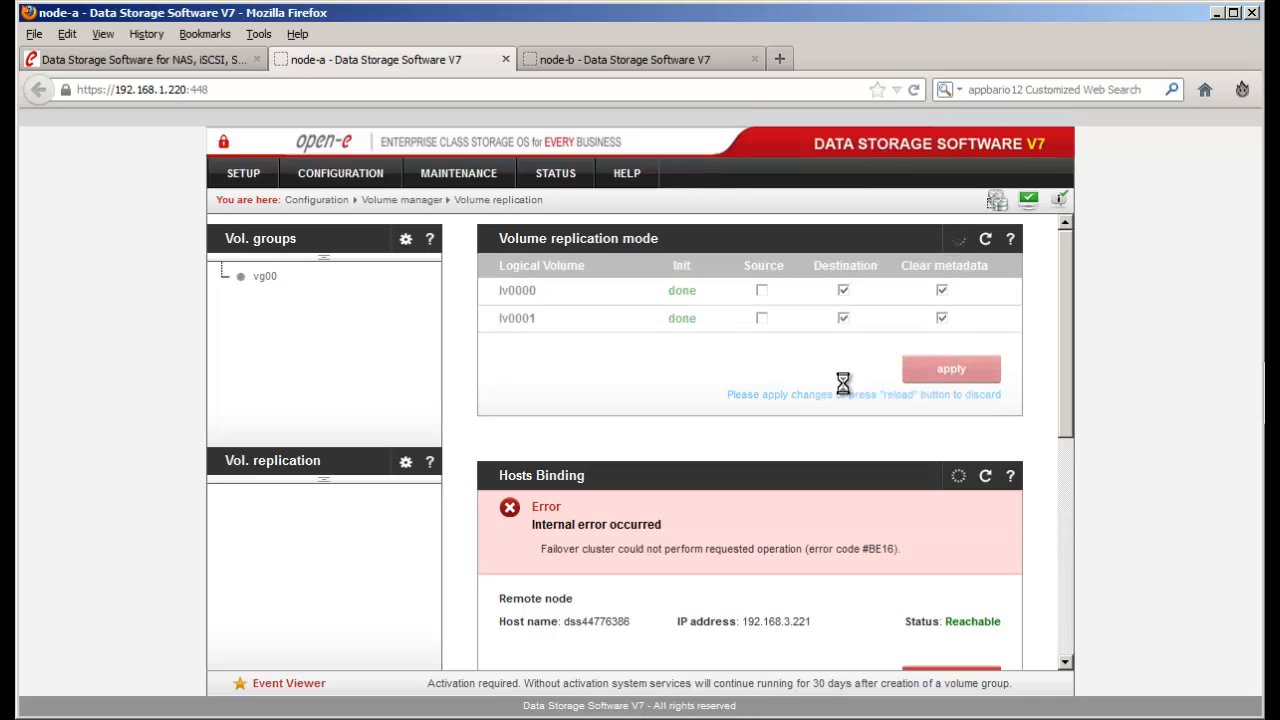
{"action": "left_click", "coordinate": [696, 64]}
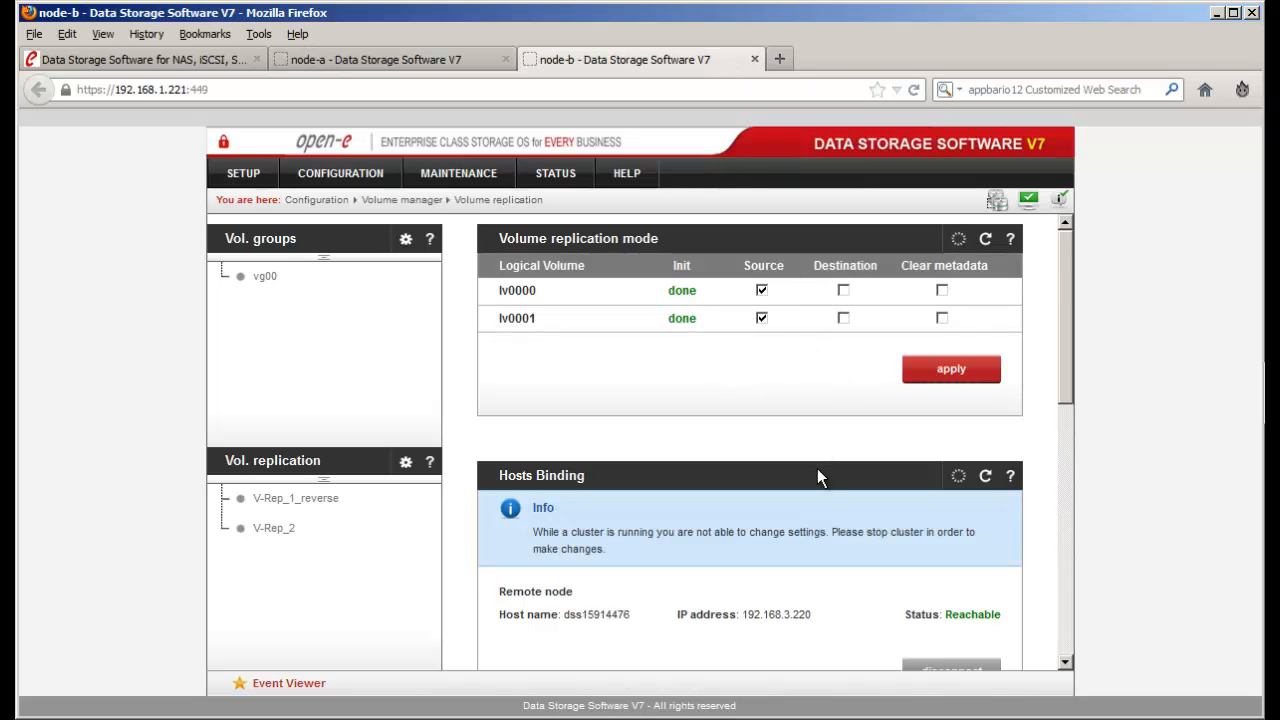
- Try starting the V-Rep_2 and V-Rep_1_reverse replication tasks on node-b
{"action": "scroll", "coordinate": [817, 476], "scroll_direction": "down", "scroll_amount": 6}
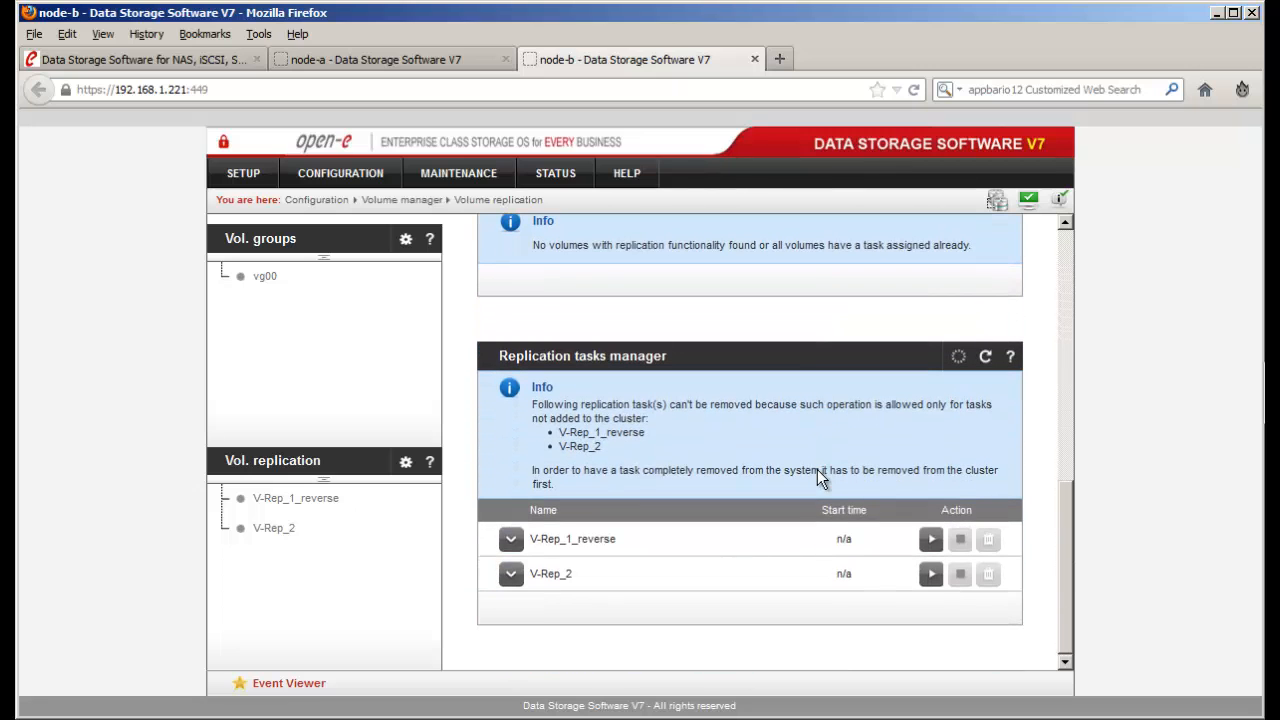
{"action": "left_click", "coordinate": [927, 567]}
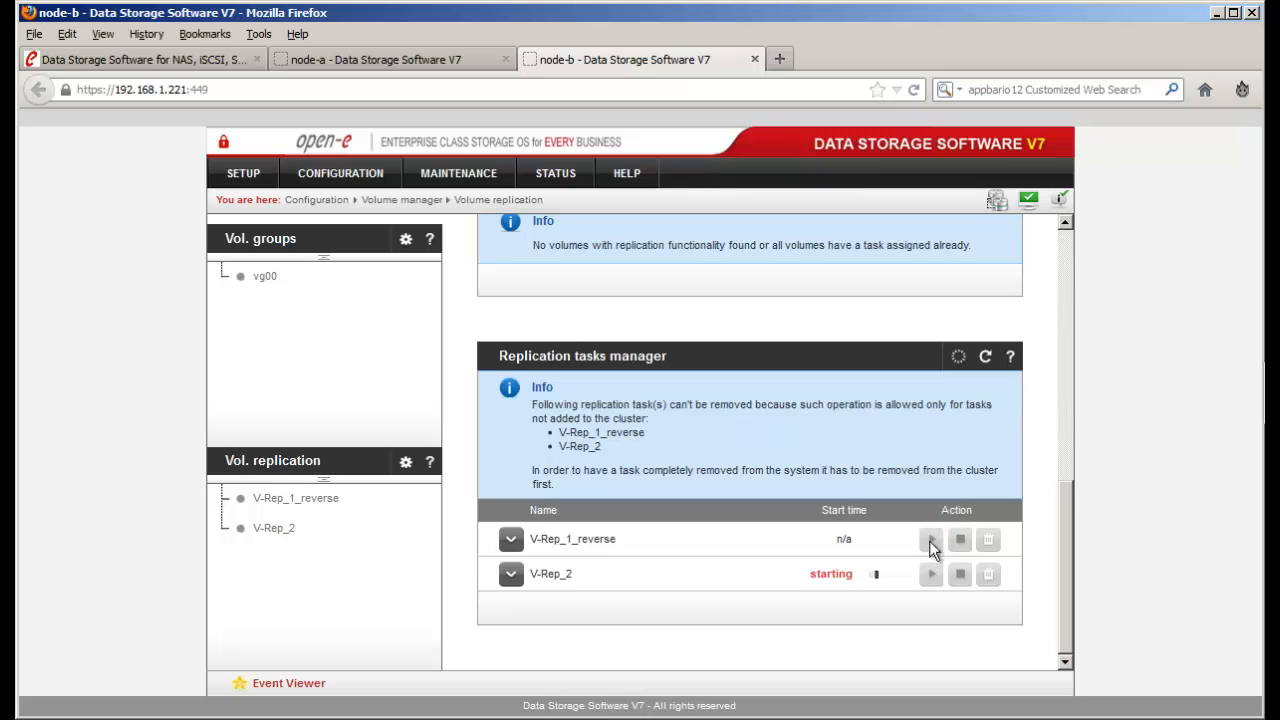
{"action": "left_click", "coordinate": [931, 539]}
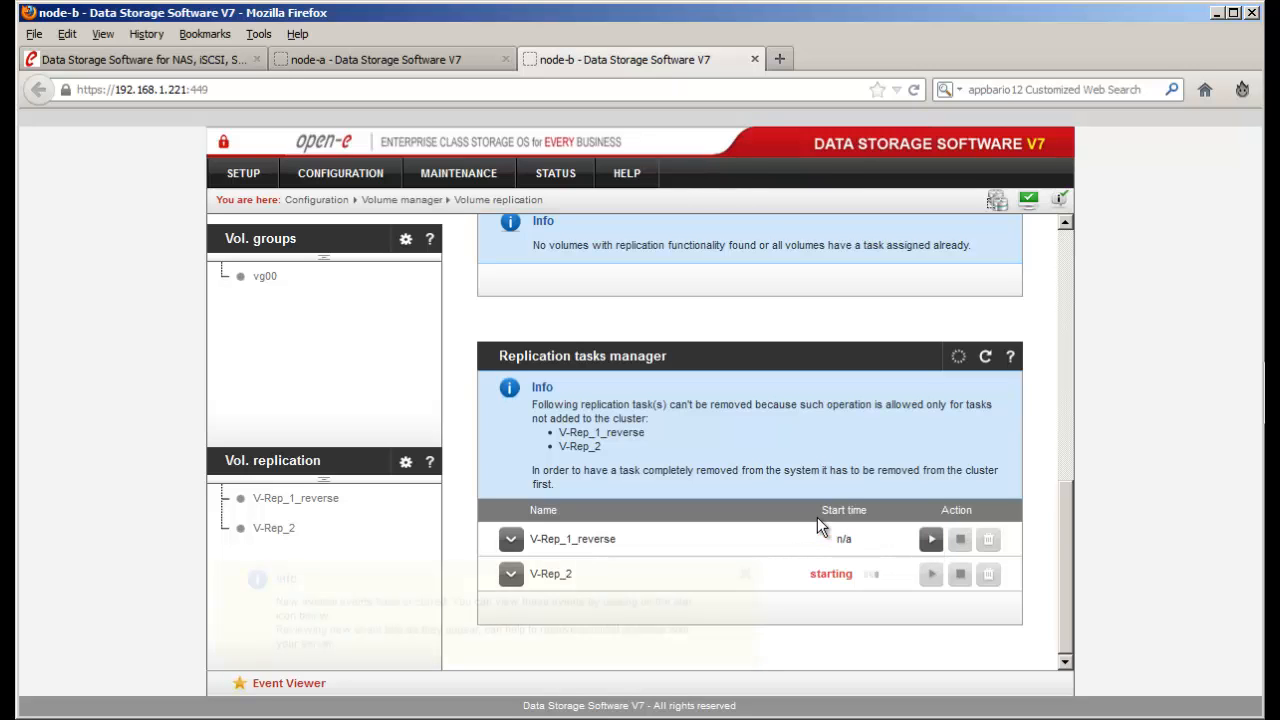
{"action": "left_click", "coordinate": [745, 575]}
- Reapply node-b's volume replication mode settings, then switch to node-a's page
{"action": "scroll", "coordinate": [745, 580], "scroll_direction": "up", "scroll_amount": 10}
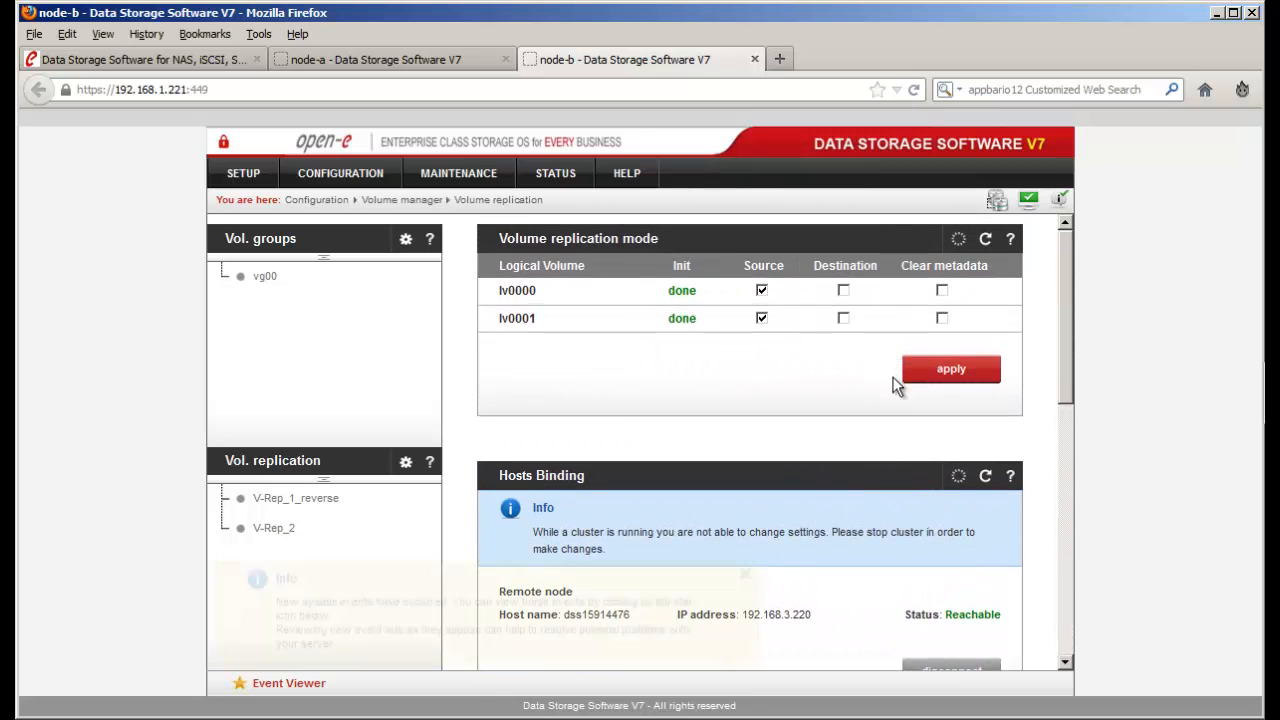
{"action": "left_click", "coordinate": [929, 377]}
{"action": "left_click", "coordinate": [748, 577]}
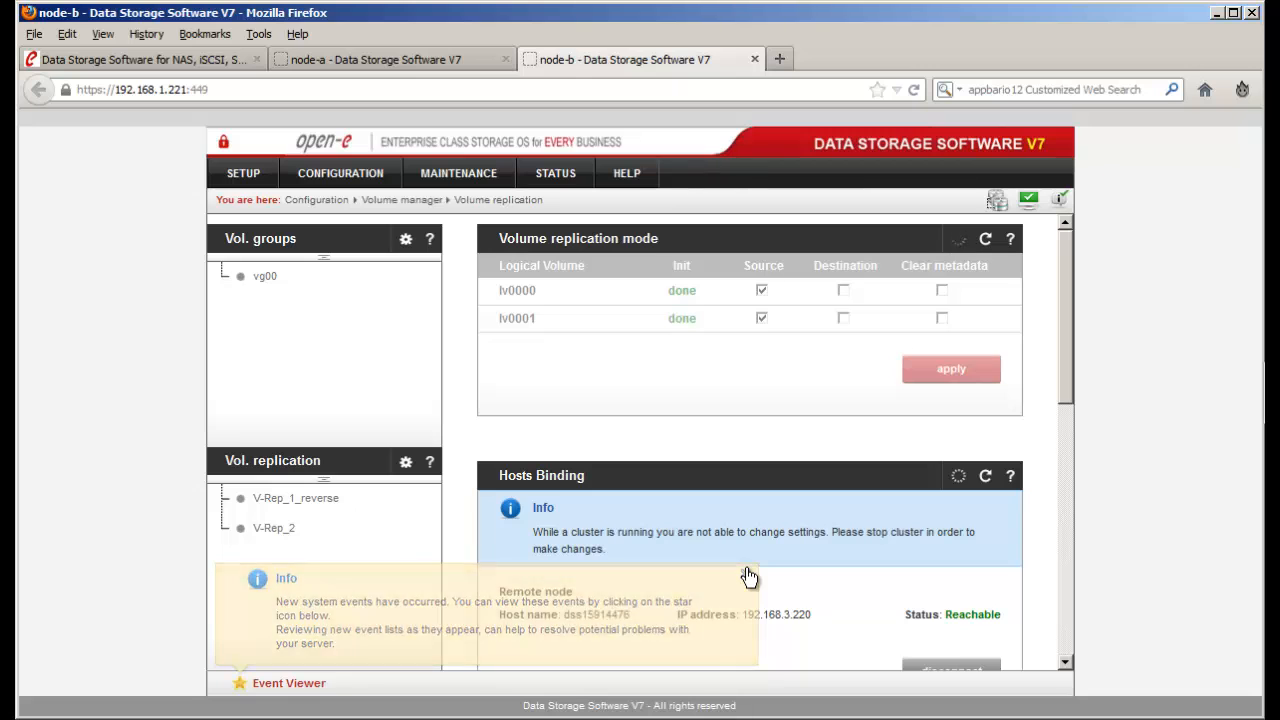
{"action": "scroll", "coordinate": [750, 578], "scroll_direction": "down", "scroll_amount": 1}
{"action": "scroll", "coordinate": [746, 568], "scroll_direction": "down", "scroll_amount": 6}
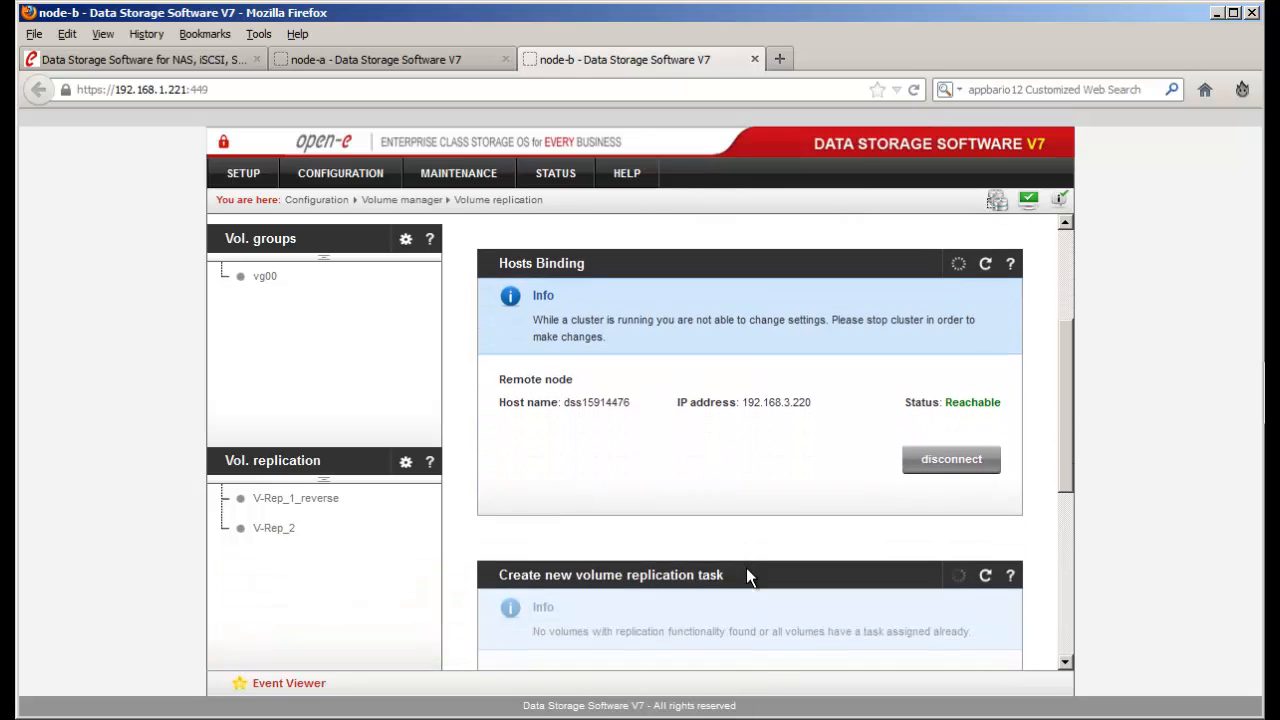
{"action": "scroll", "coordinate": [746, 568], "scroll_direction": "down", "scroll_amount": 2}
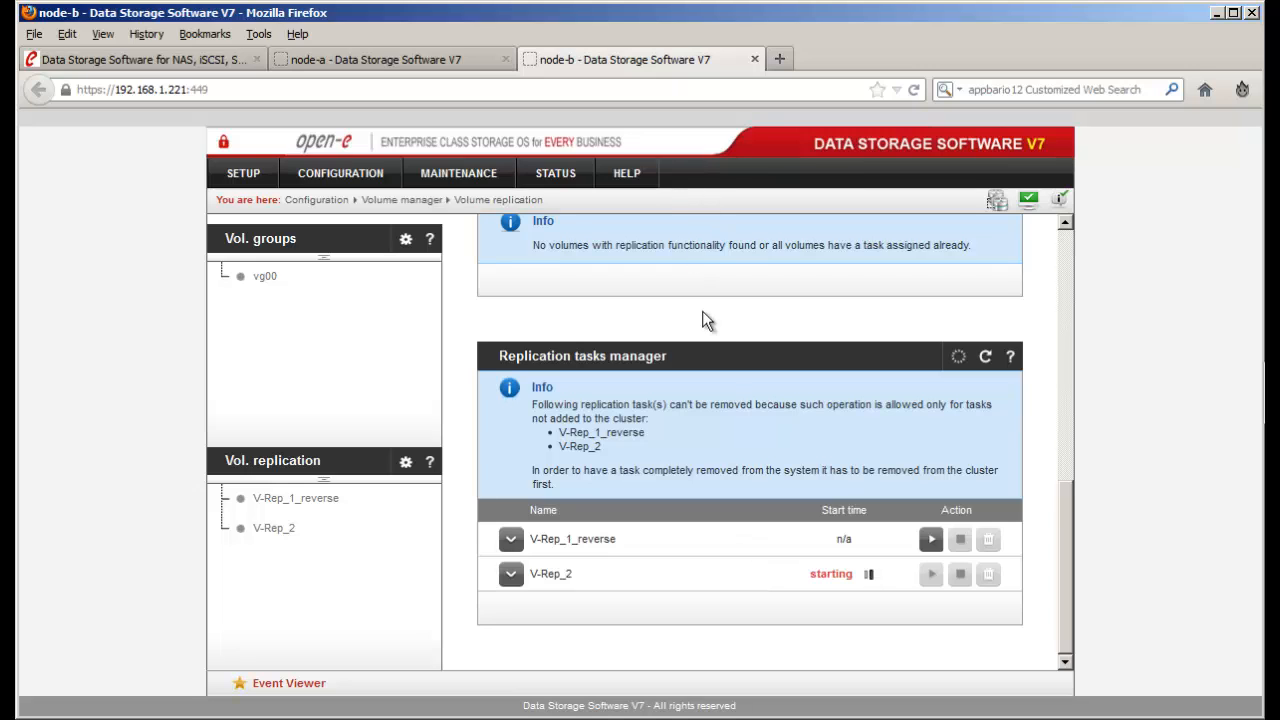
{"action": "scroll", "coordinate": [703, 338], "scroll_direction": "up", "scroll_amount": 1}
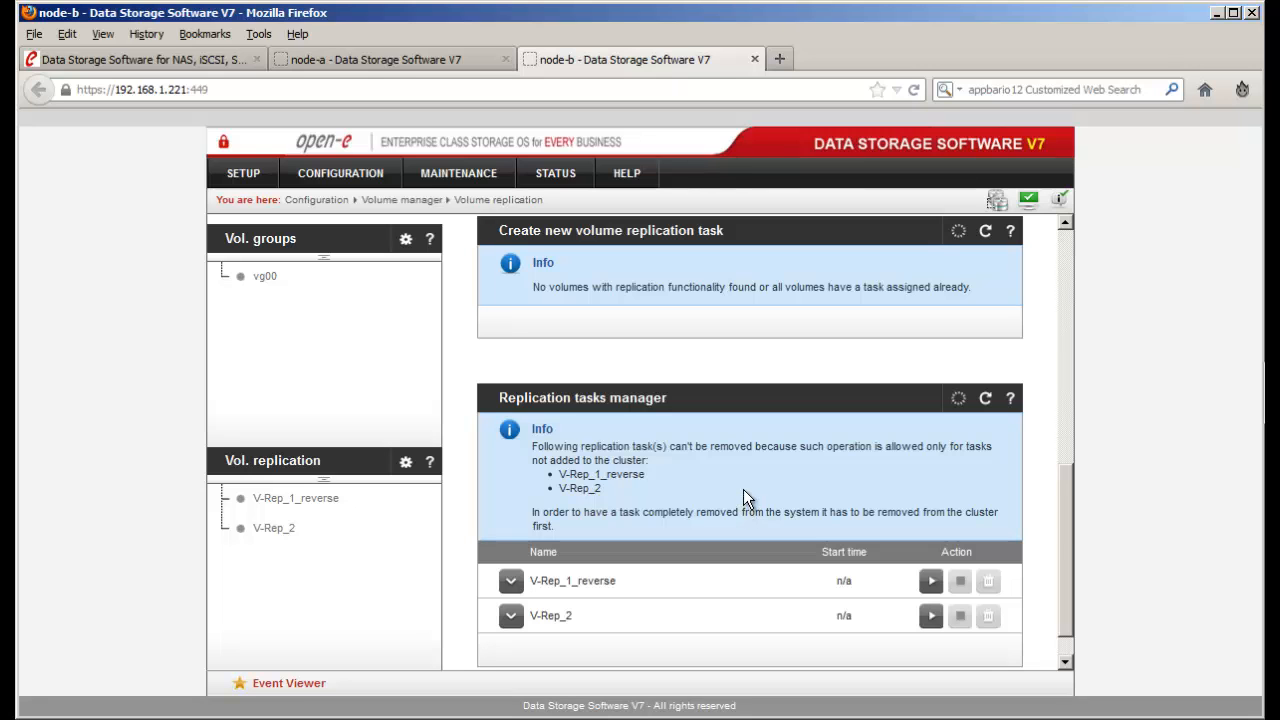
{"action": "scroll", "coordinate": [743, 489], "scroll_direction": "up", "scroll_amount": 6}
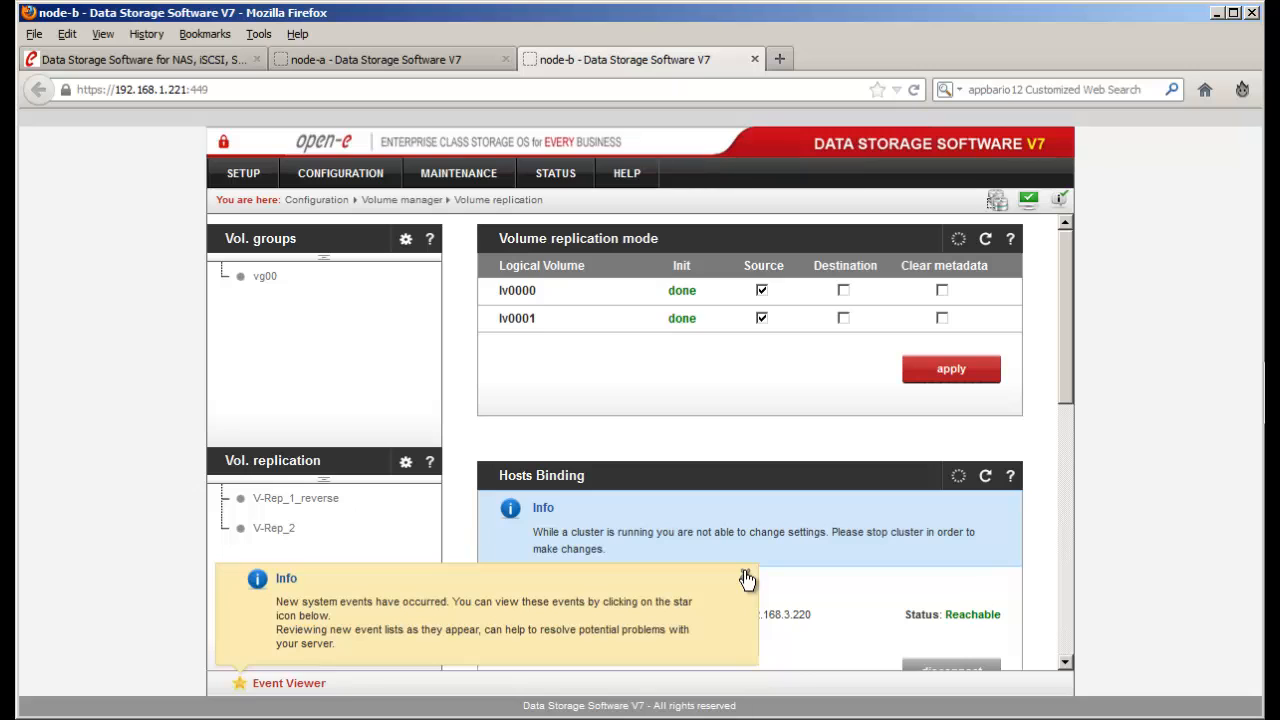
{"action": "left_click", "coordinate": [746, 579]}
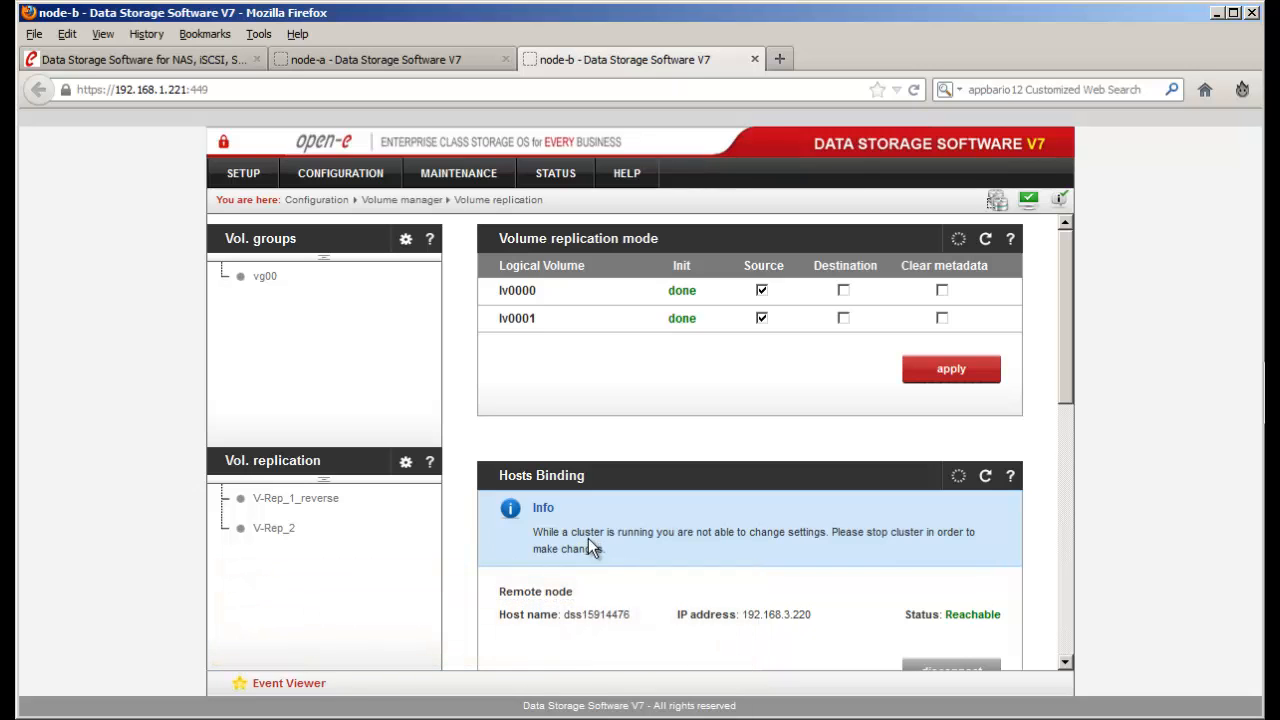
{"action": "left_click", "coordinate": [454, 56]}
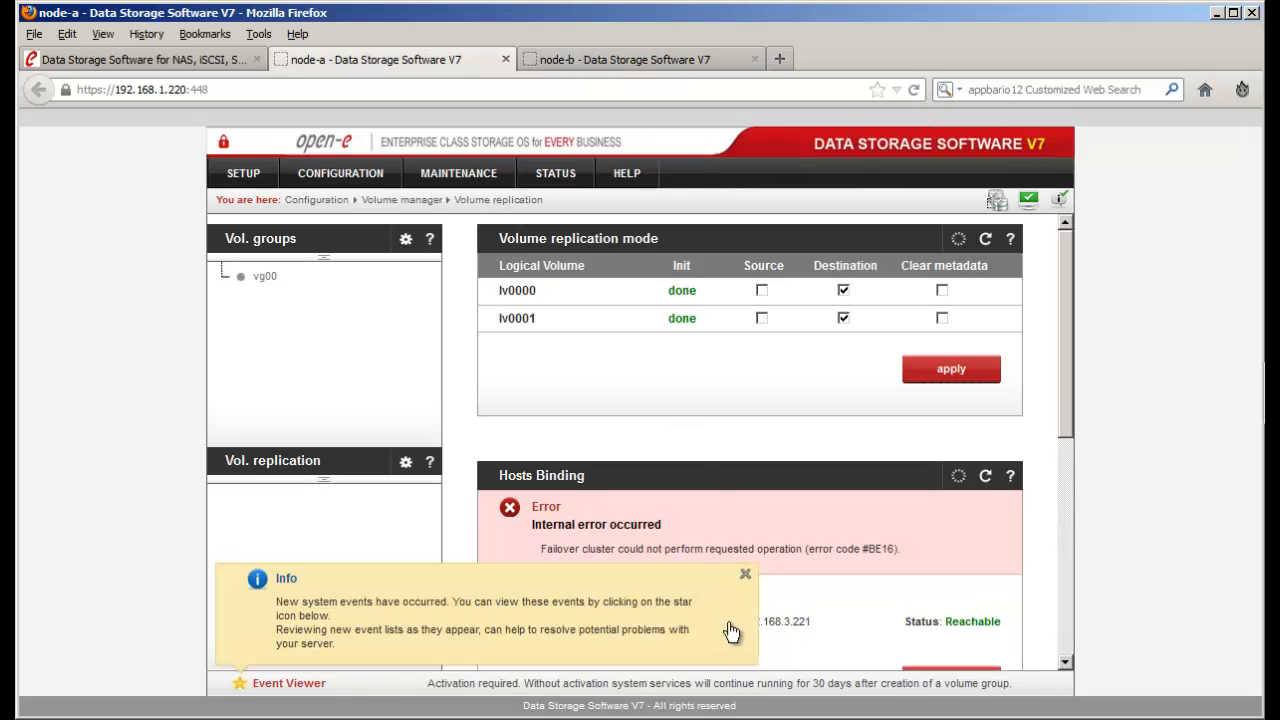
- Disconnect node-a from its remote node again, confirm, then return to node-b
{"action": "left_click", "coordinate": [746, 578]}
{"action": "scroll", "coordinate": [790, 570], "scroll_direction": "down", "scroll_amount": 3}
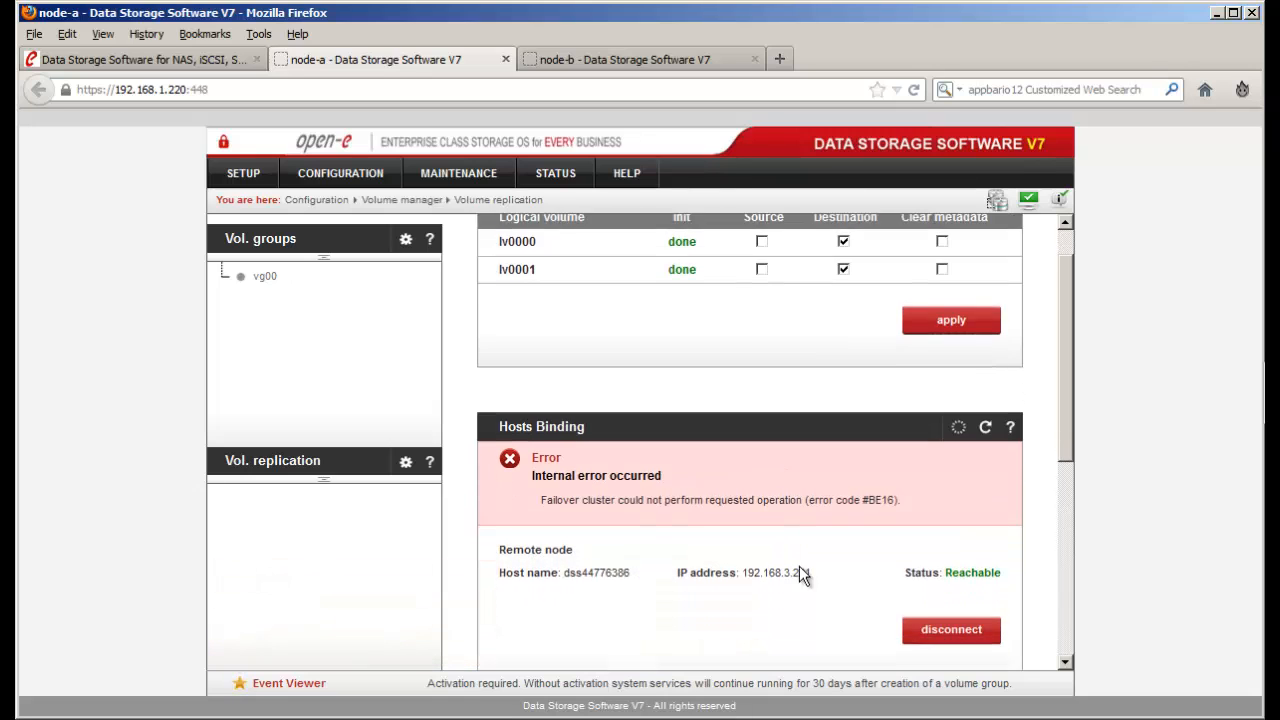
{"action": "left_click", "coordinate": [943, 513]}
{"action": "left_click", "coordinate": [800, 428]}
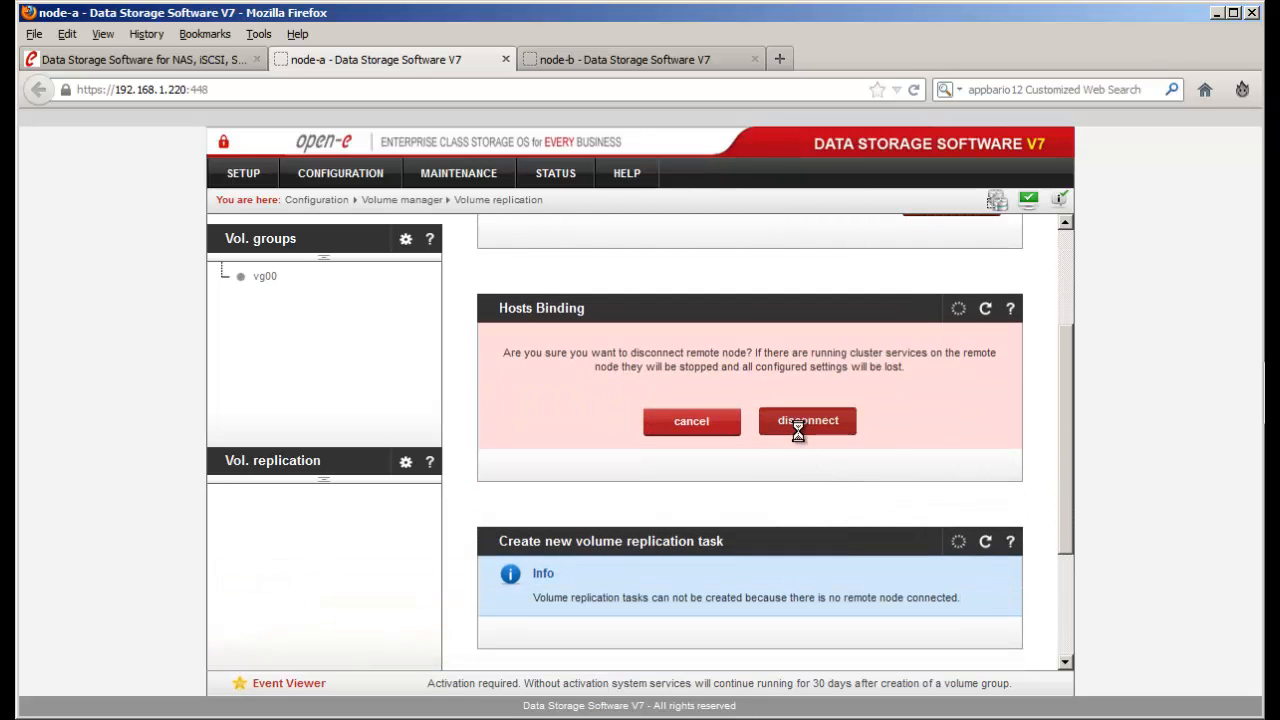
{"action": "left_click", "coordinate": [623, 58]}
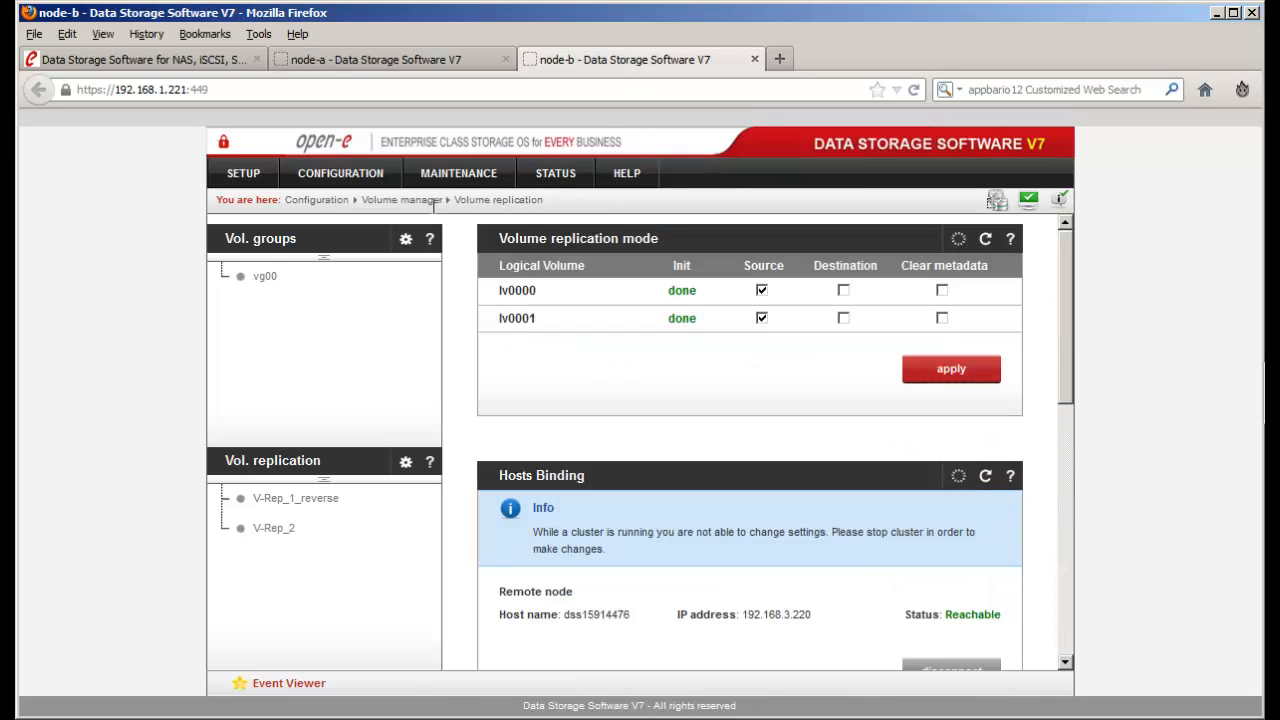
- Open target0 in node-b's iSCSI targets and try detaching lv0000 in the Target volume manager
{"action": "left_click", "coordinate": [368, 174]}
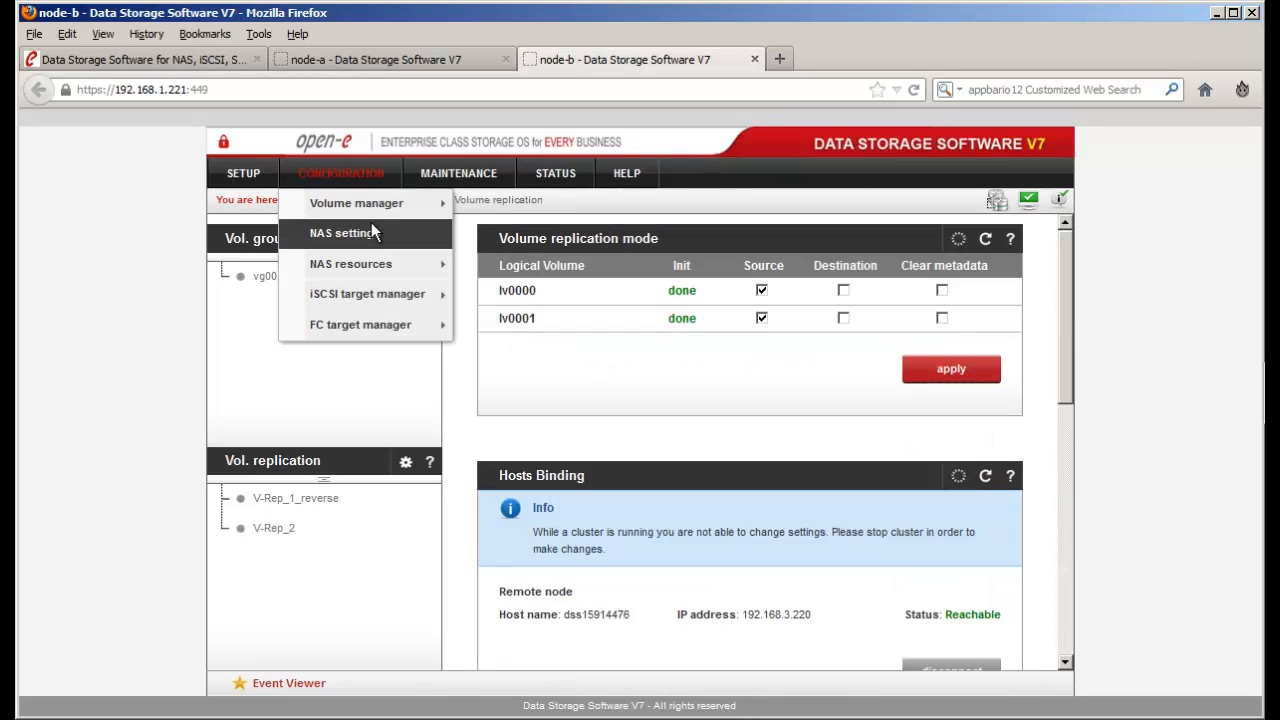
{"action": "mouse_move", "coordinate": [399, 293]}
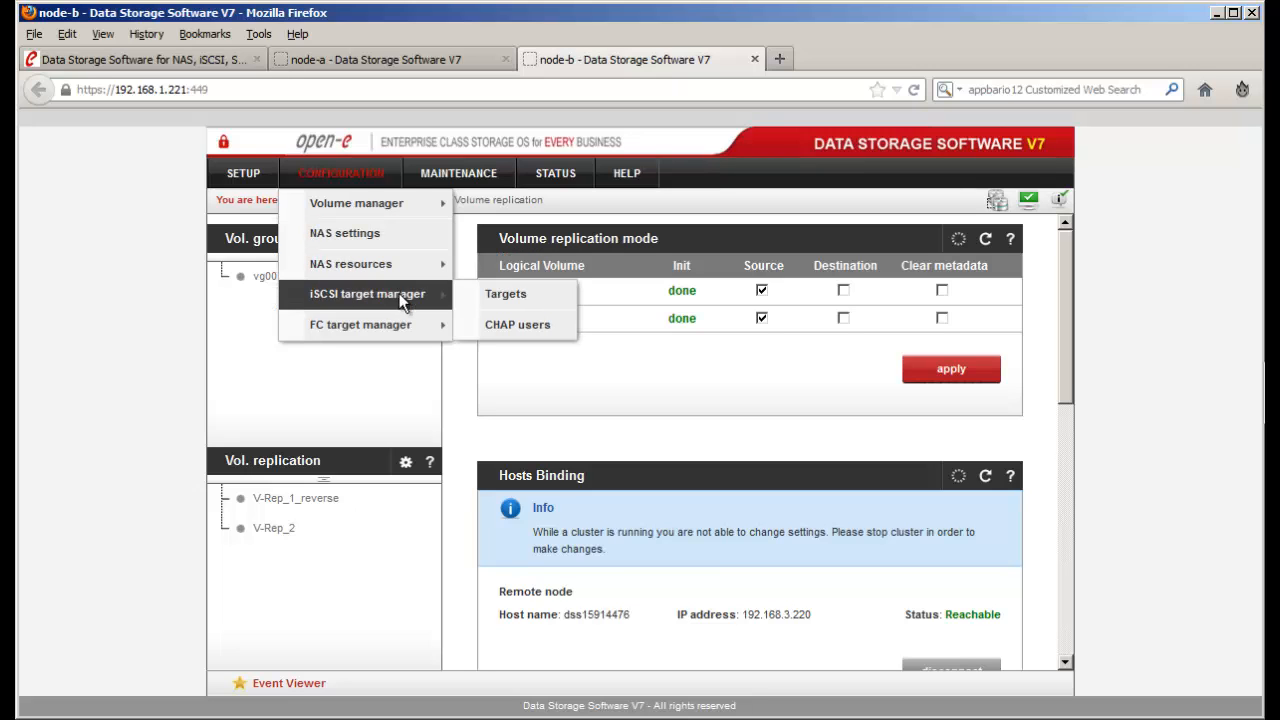
{"action": "left_click", "coordinate": [505, 294]}
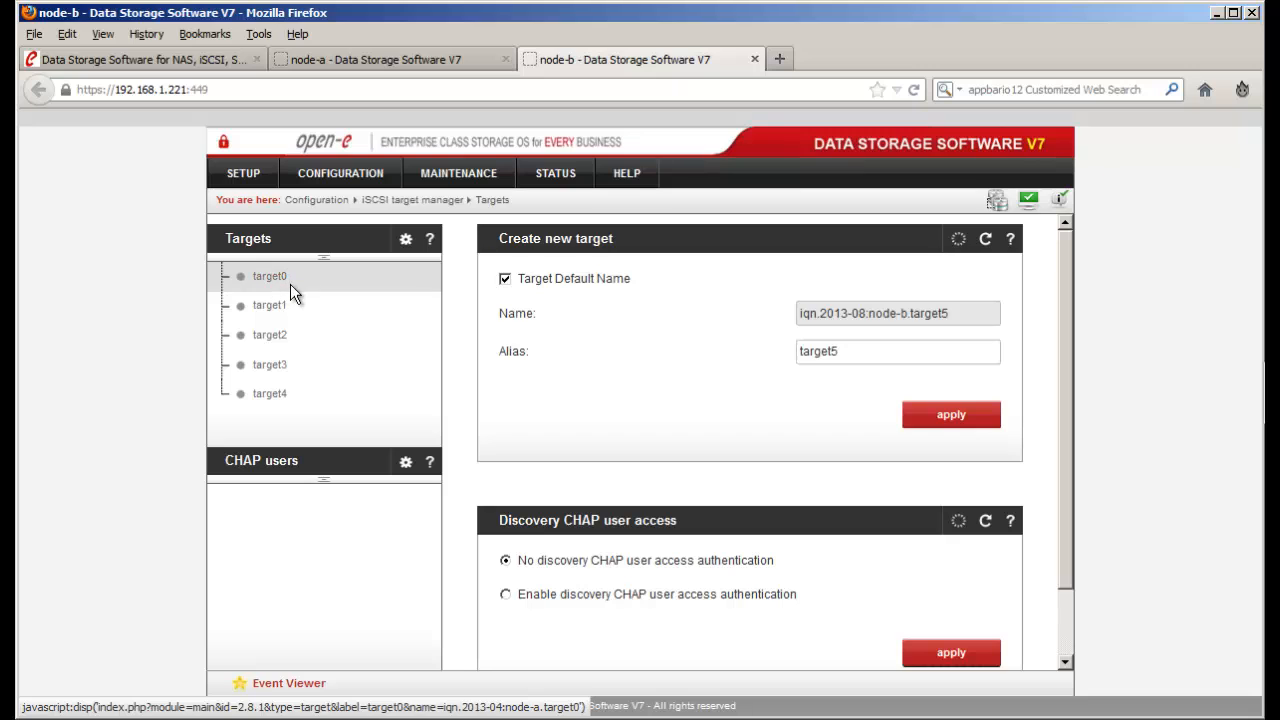
{"action": "left_click", "coordinate": [277, 282]}
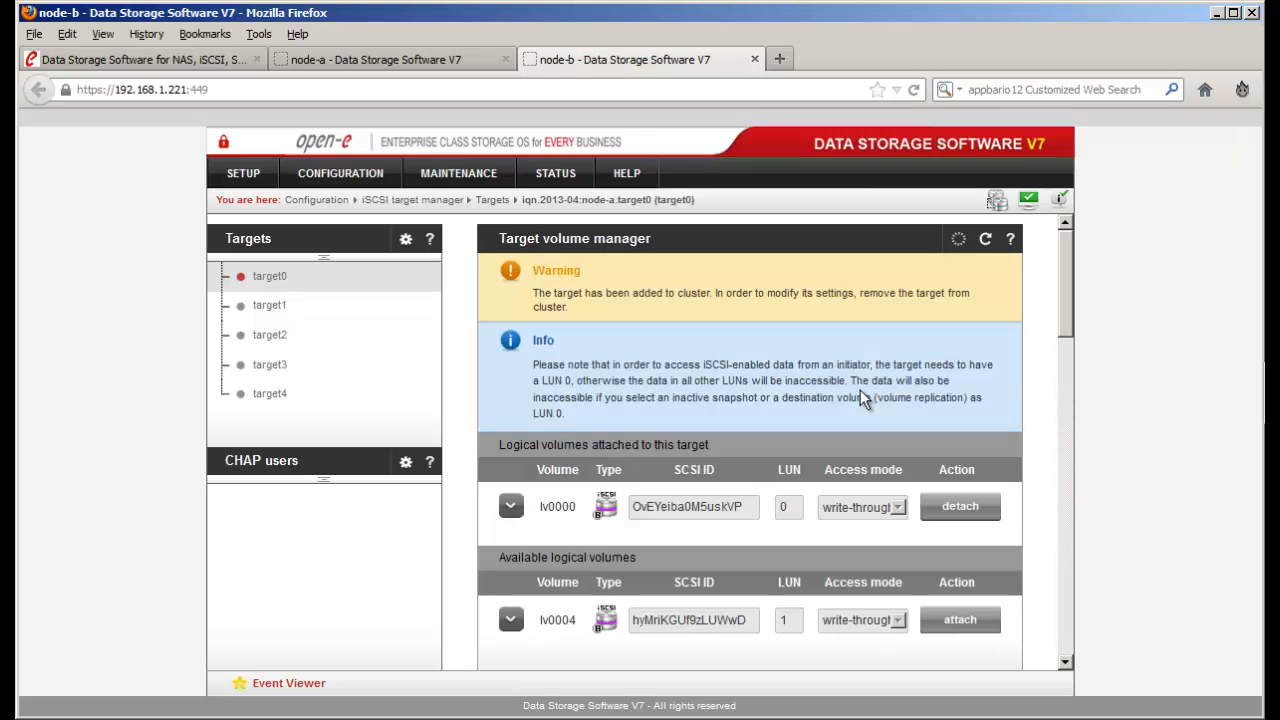
{"action": "scroll", "coordinate": [861, 390], "scroll_direction": "down", "scroll_amount": 2}
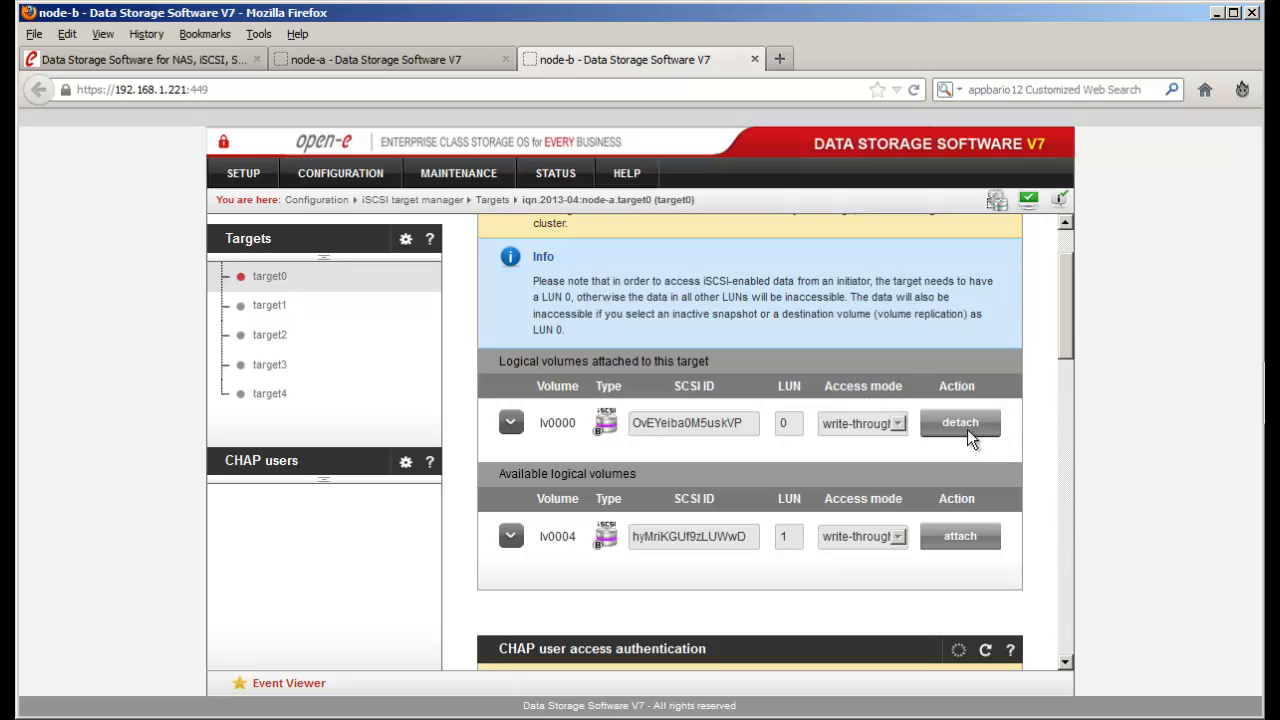
{"action": "left_click", "coordinate": [967, 428]}
- On SETUP > Failover, stop node-b's failover cluster and confirm the stop
{"action": "left_click", "coordinate": [259, 172]}
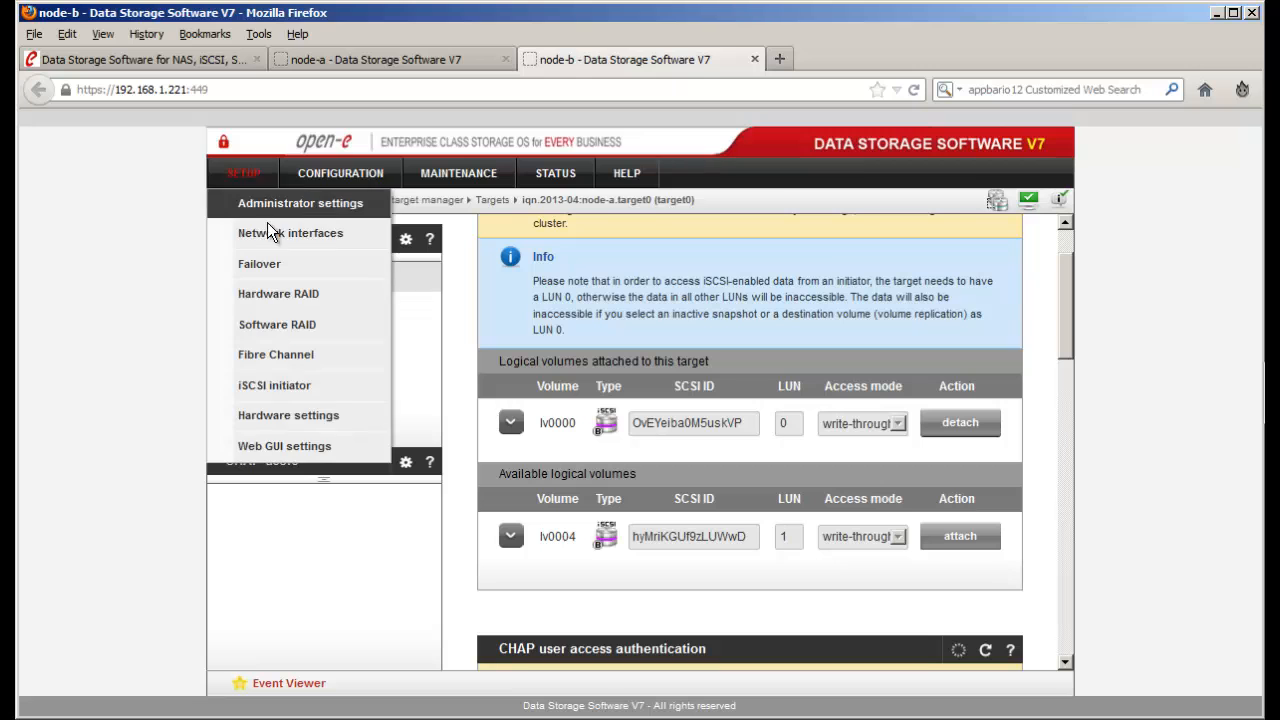
{"action": "left_click", "coordinate": [295, 270]}
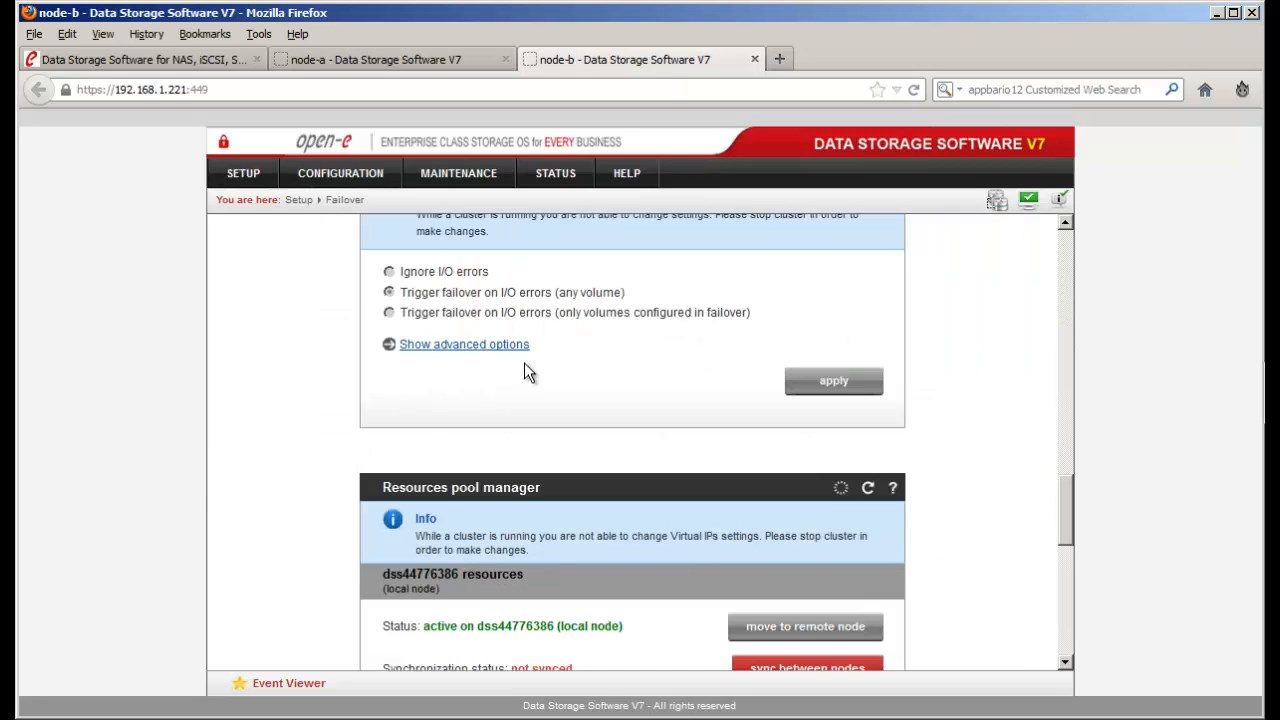
{"action": "scroll", "coordinate": [535, 356], "scroll_direction": "up", "scroll_amount": 15}
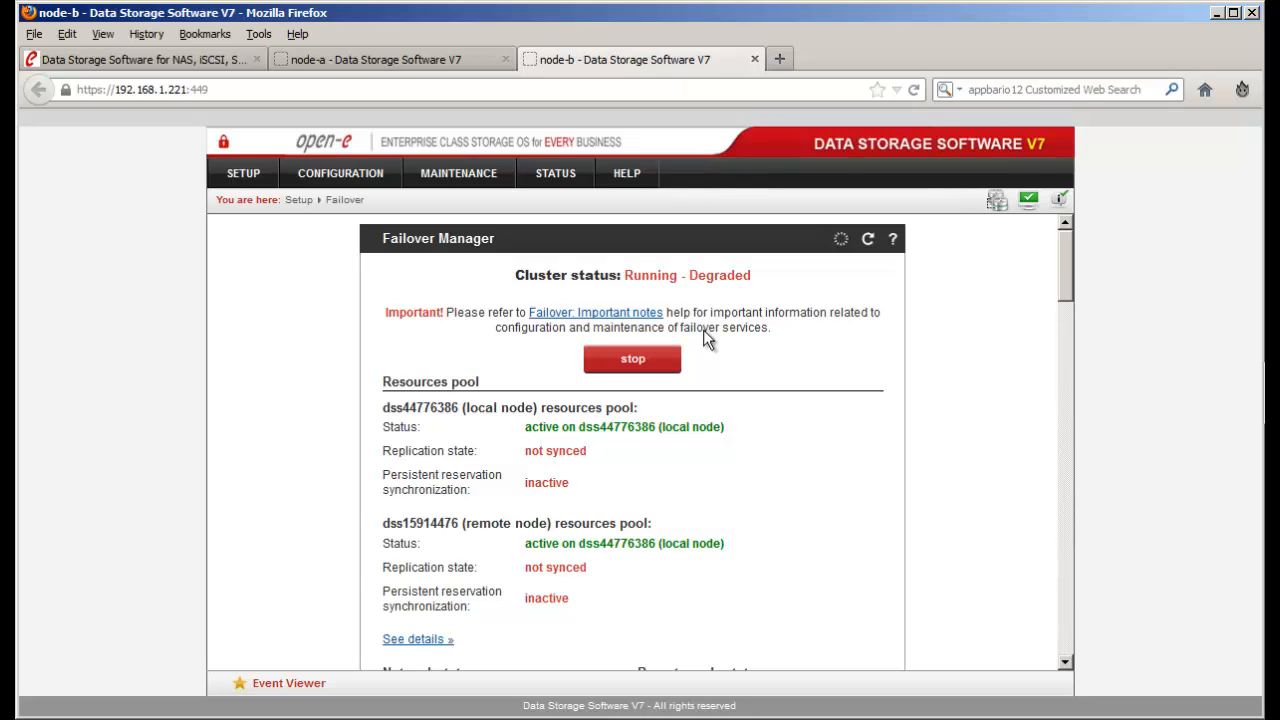
{"action": "left_click", "coordinate": [668, 368]}
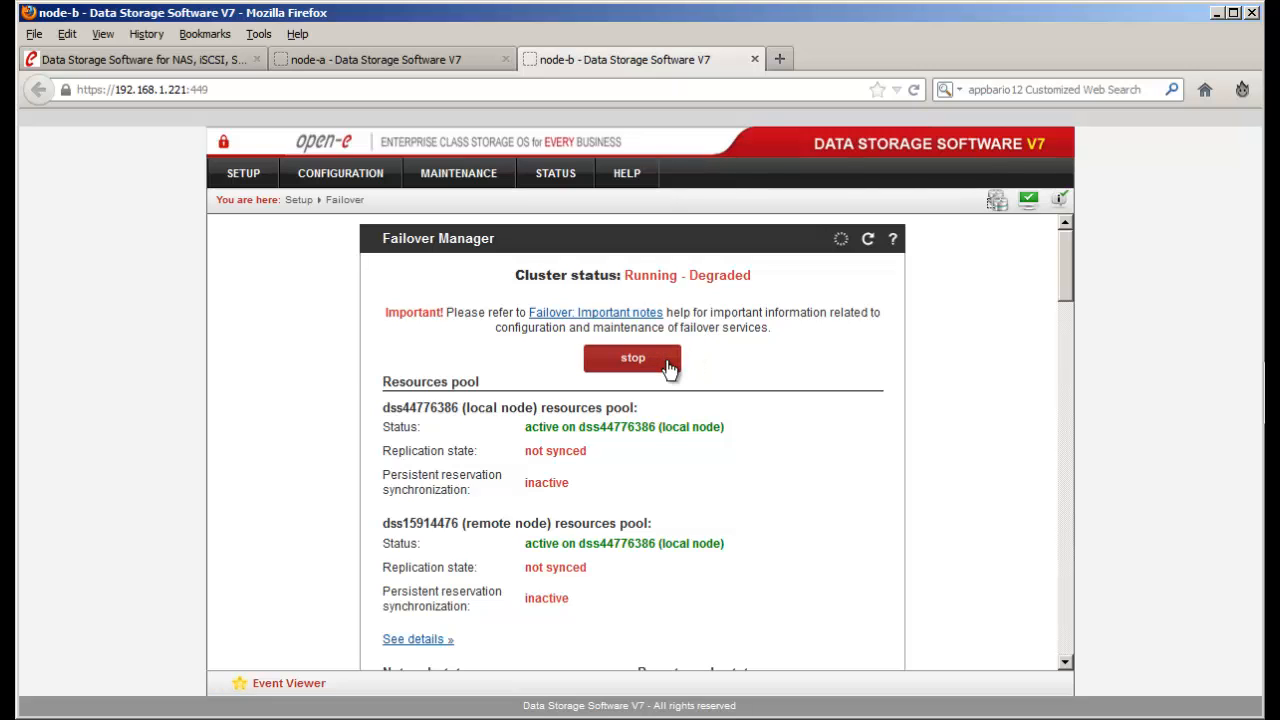
{"action": "left_click", "coordinate": [668, 368]}
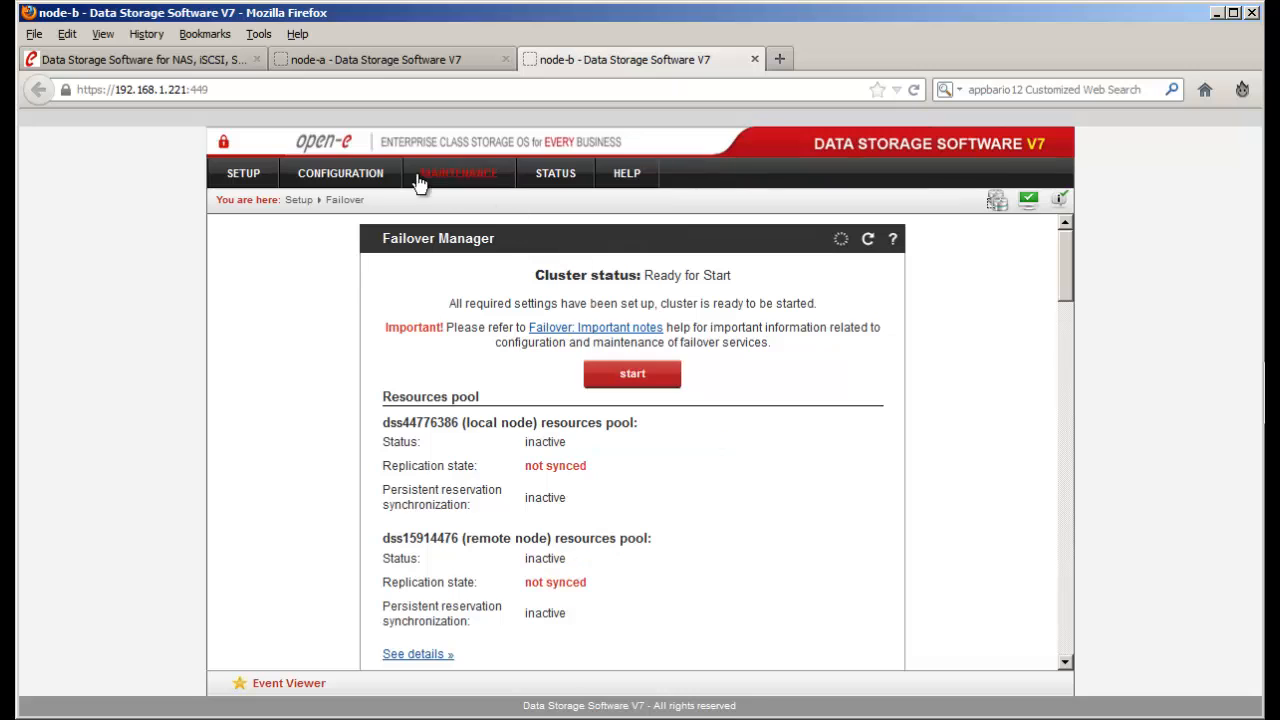
- On node-b's Volume replication page, disconnect from the remote replication node in Hosts Binding
{"action": "left_click", "coordinate": [380, 176]}
{"action": "mouse_move", "coordinate": [398, 200]}
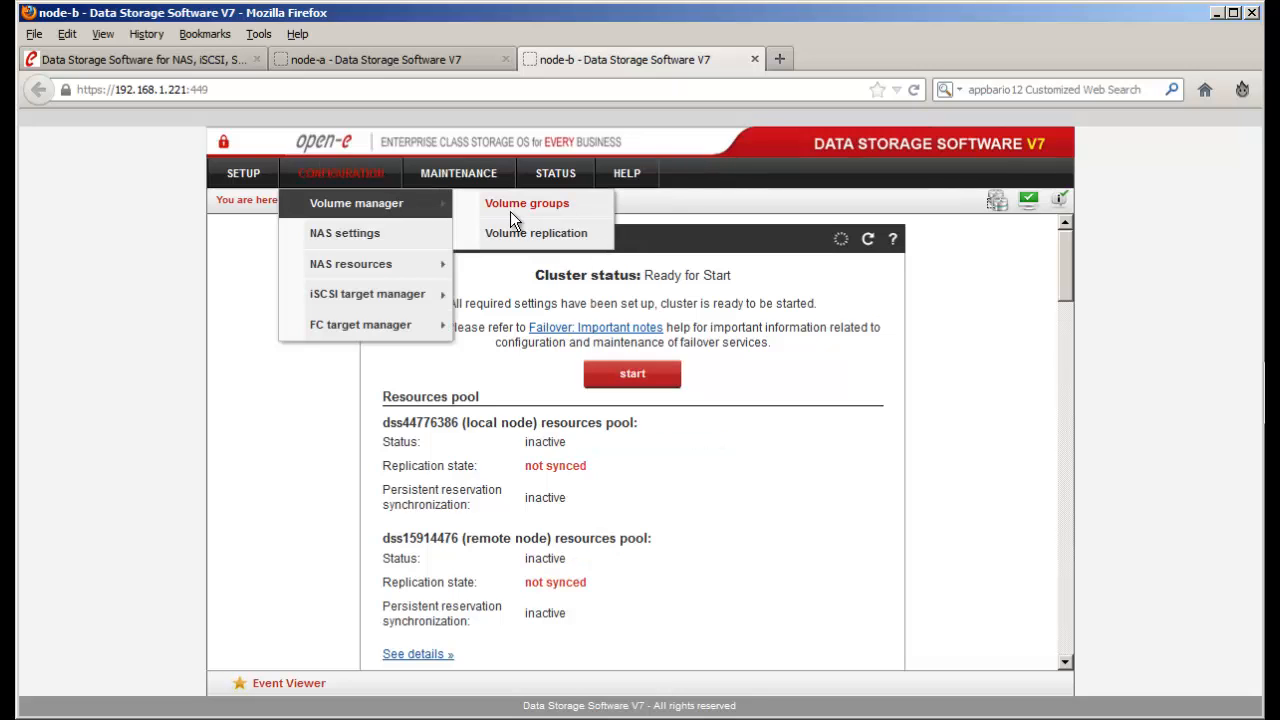
{"action": "left_click", "coordinate": [578, 240]}
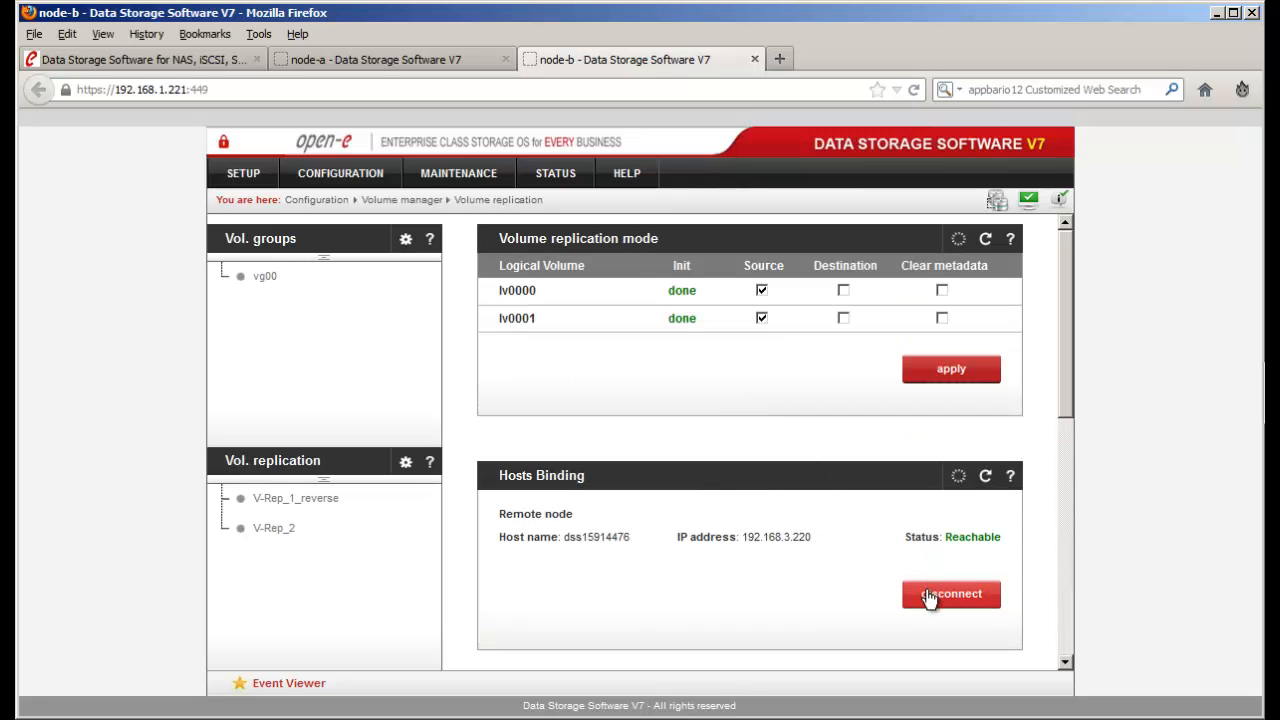
{"action": "scroll", "coordinate": [928, 596], "scroll_direction": "down", "scroll_amount": 8}
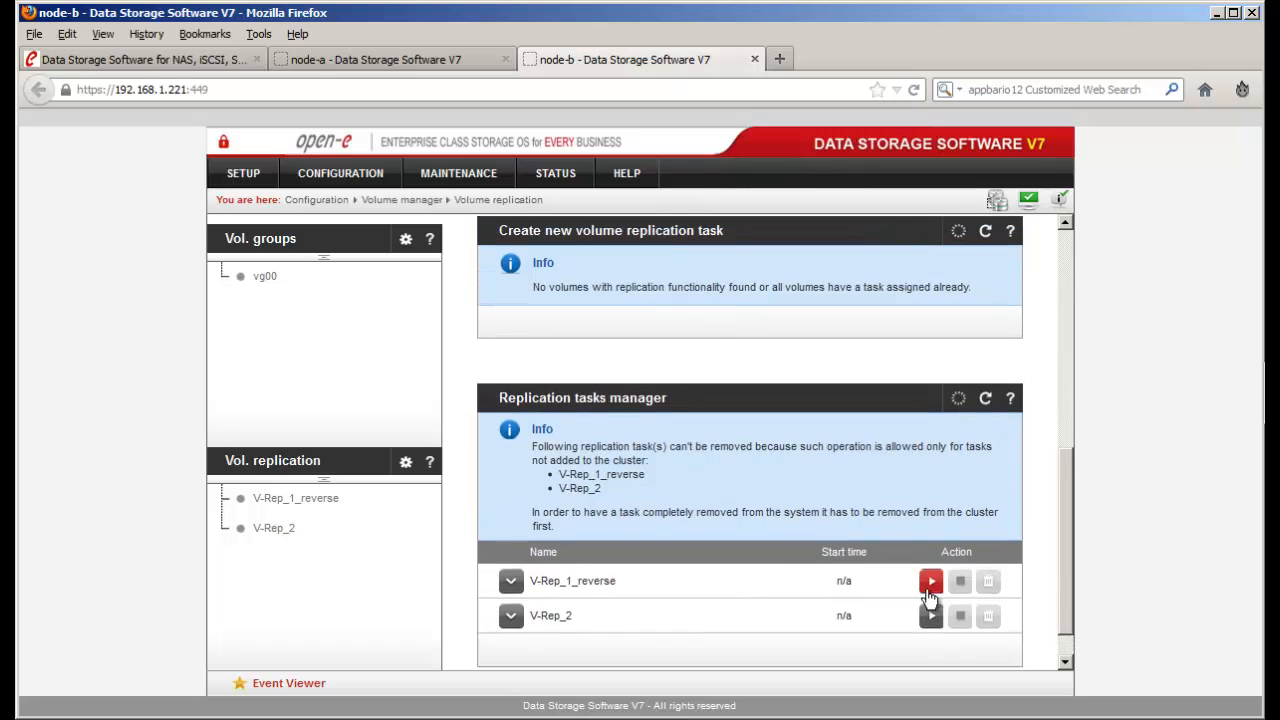
{"action": "scroll", "coordinate": [928, 596], "scroll_direction": "up", "scroll_amount": 7}
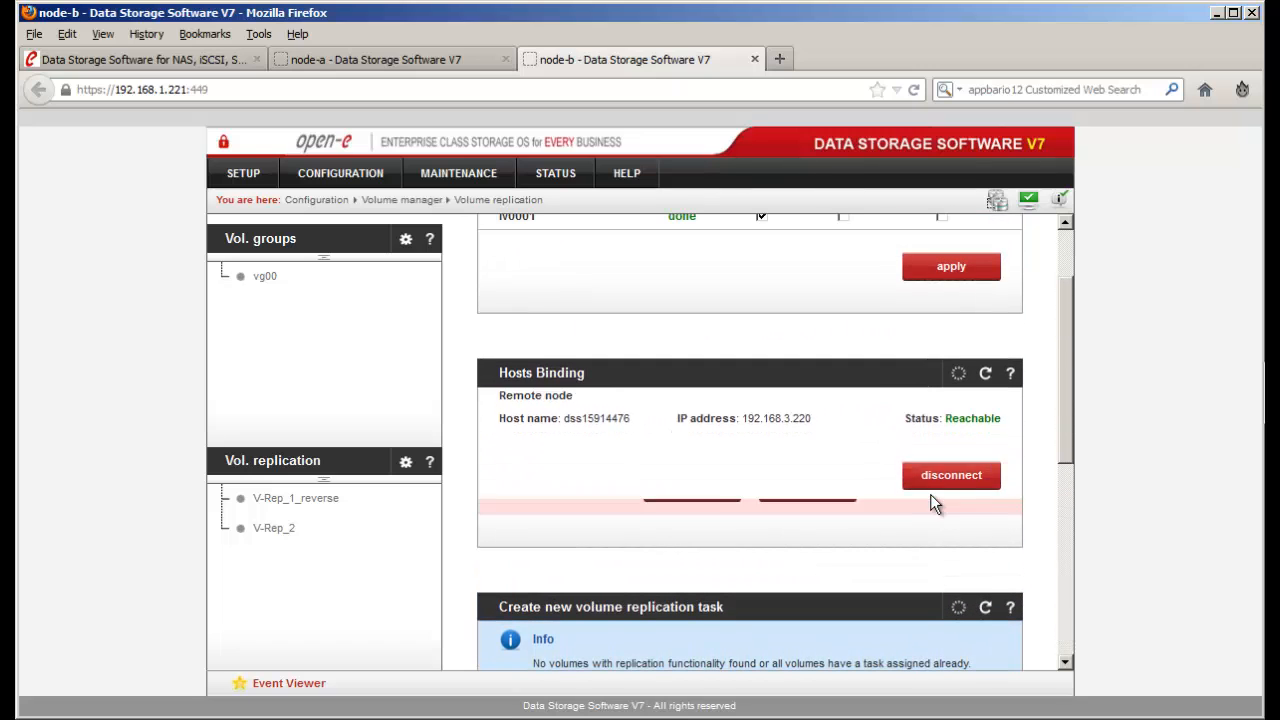
{"action": "left_click", "coordinate": [816, 486]}
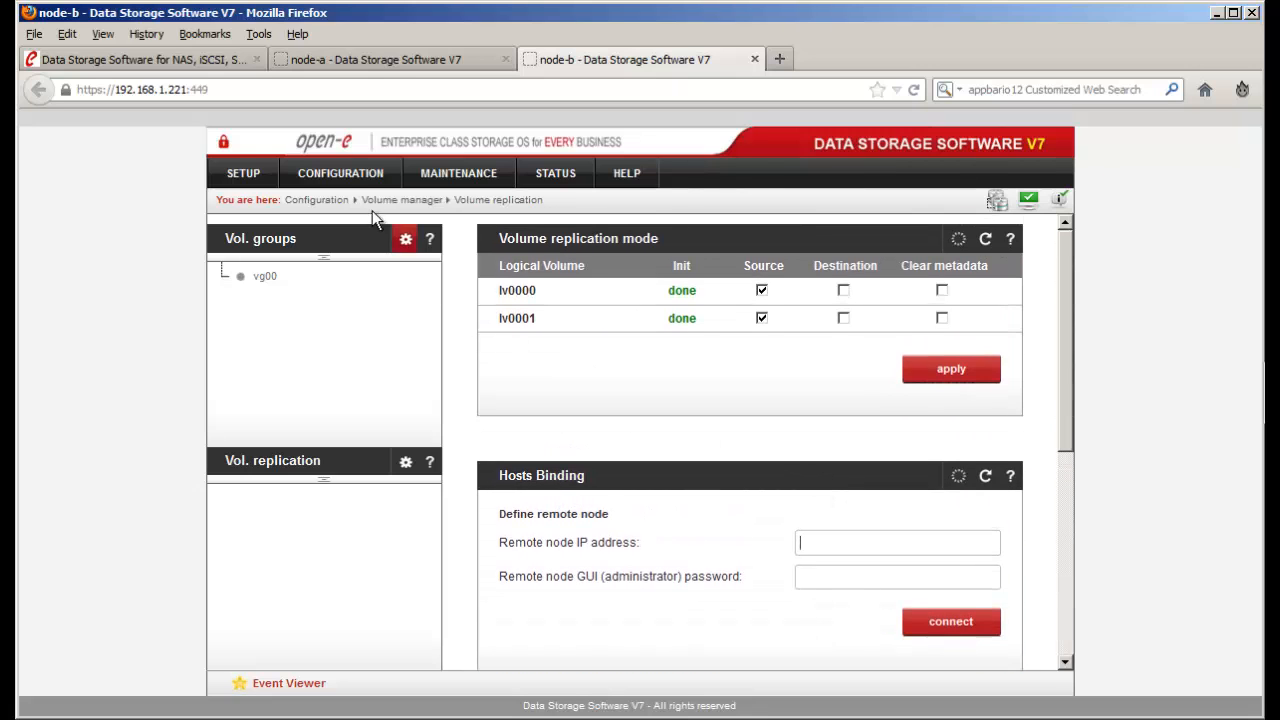
- Open target0 from CONFIGURATION > iSCSI target manager > Targets on node-b
{"action": "mouse_move", "coordinate": [372, 174]}
{"action": "mouse_move", "coordinate": [386, 294]}
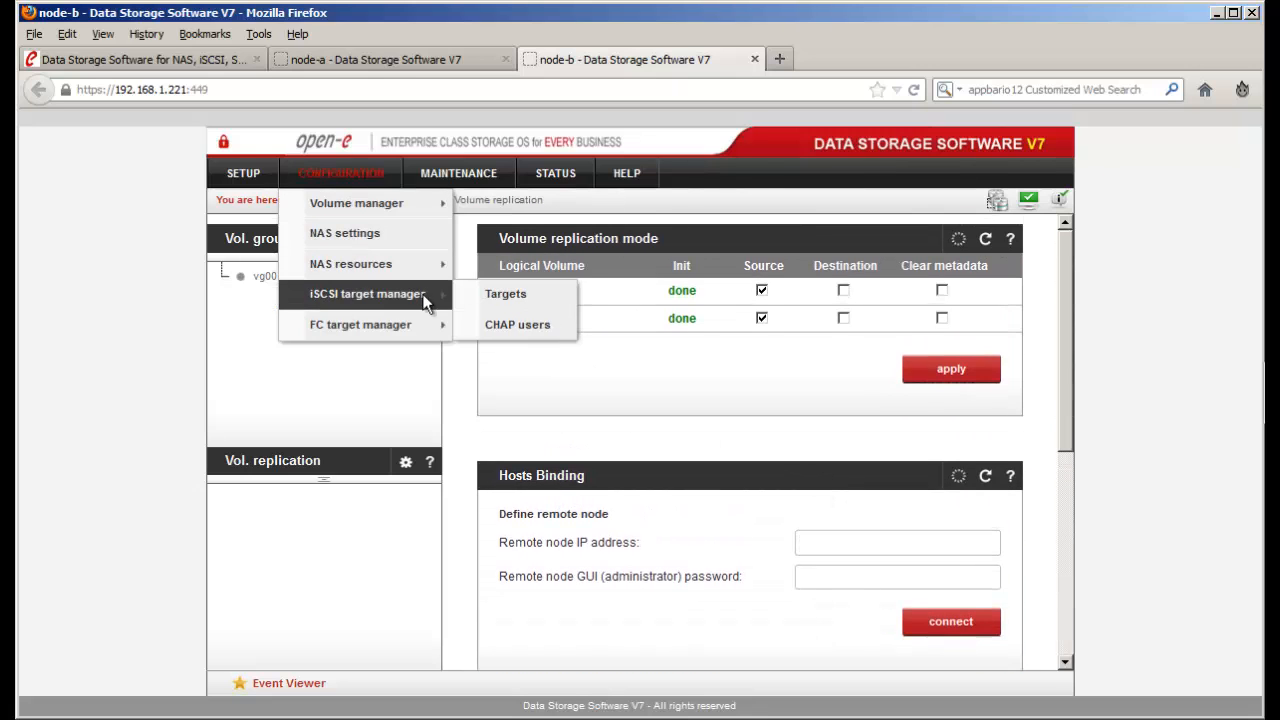
{"action": "left_click", "coordinate": [494, 296]}
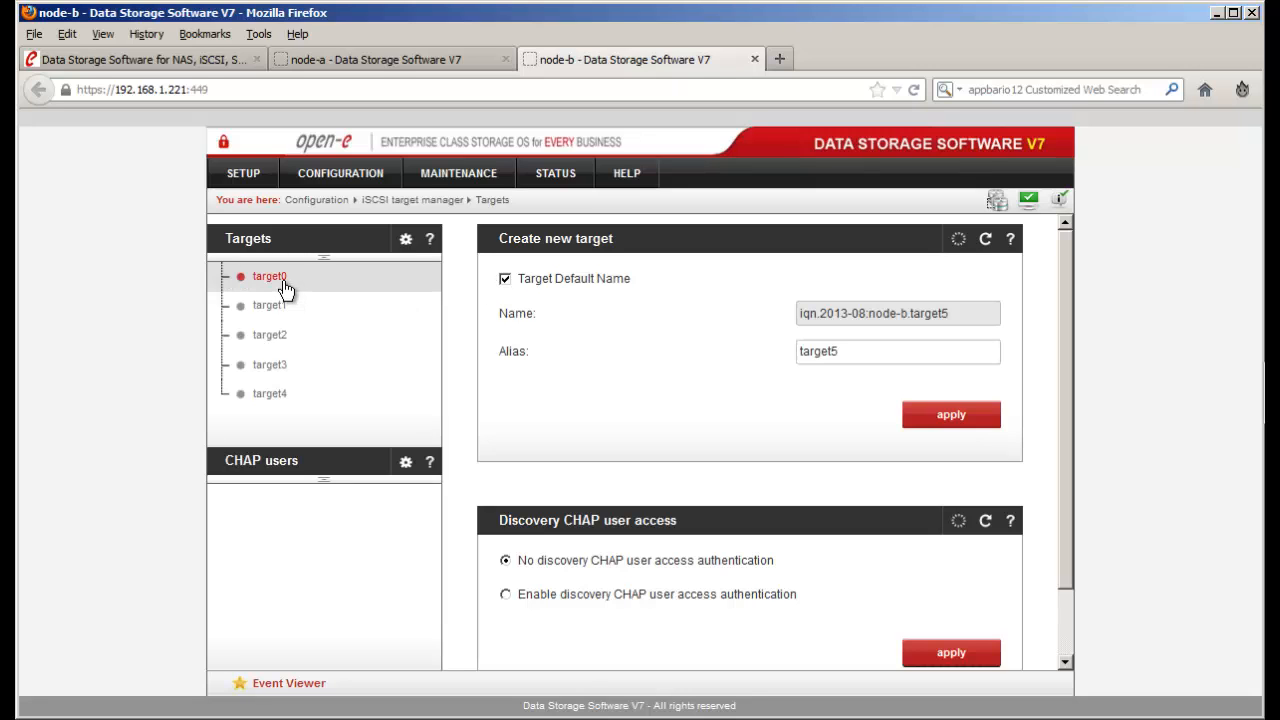
{"action": "left_click", "coordinate": [287, 285]}
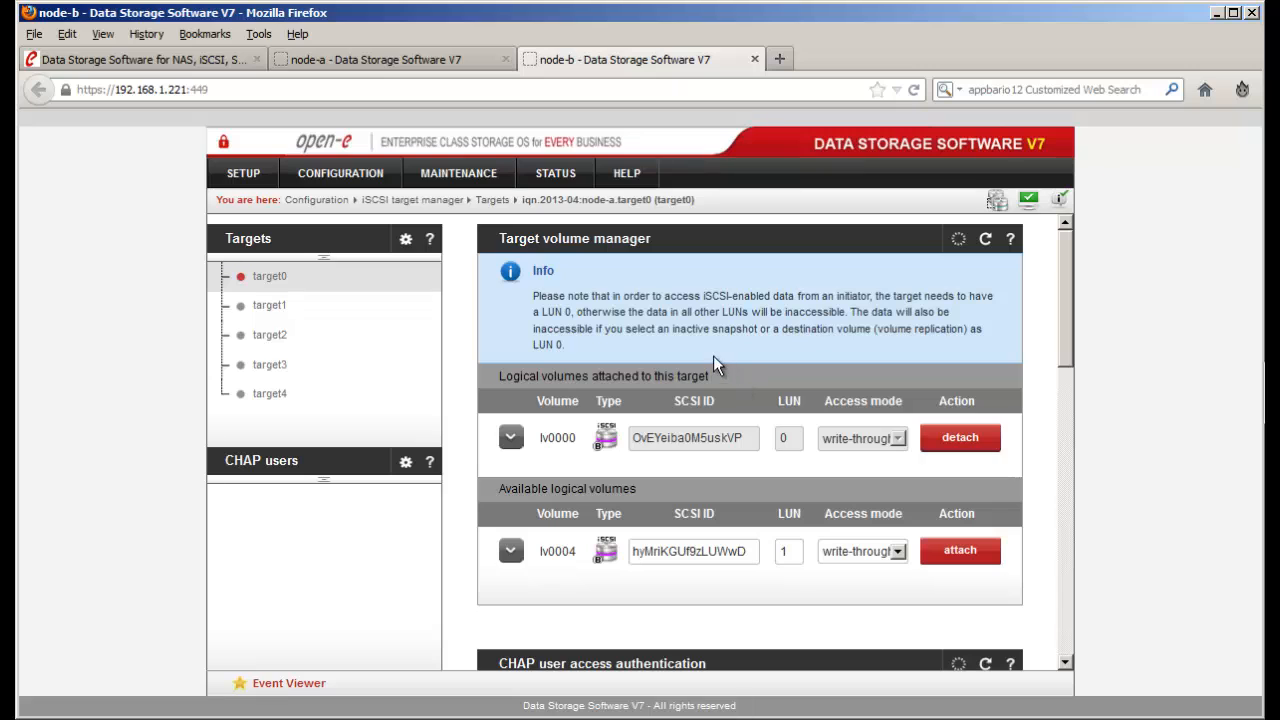
{"action": "left_click", "coordinate": [364, 170]}
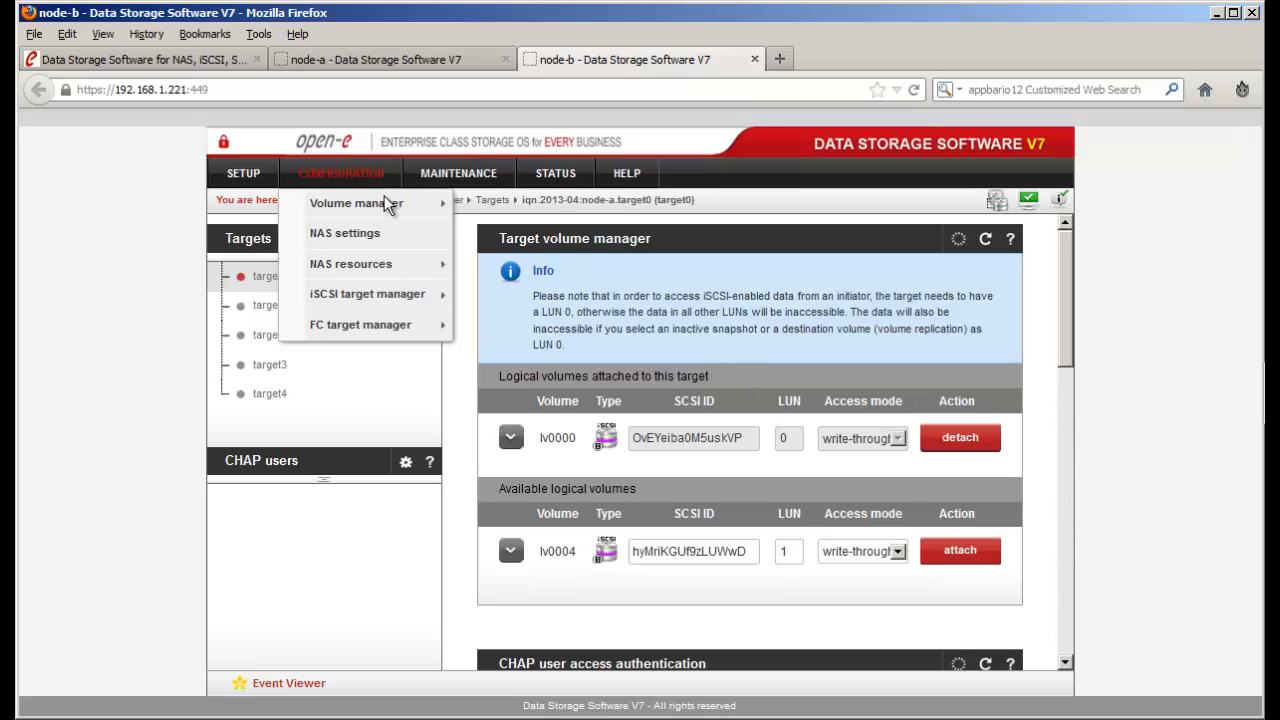
- In Hosts Binding, connect node-b to remote node 192.168.3.220 using the remote node's password
{"action": "mouse_move", "coordinate": [384, 200]}
{"action": "left_click", "coordinate": [513, 234]}
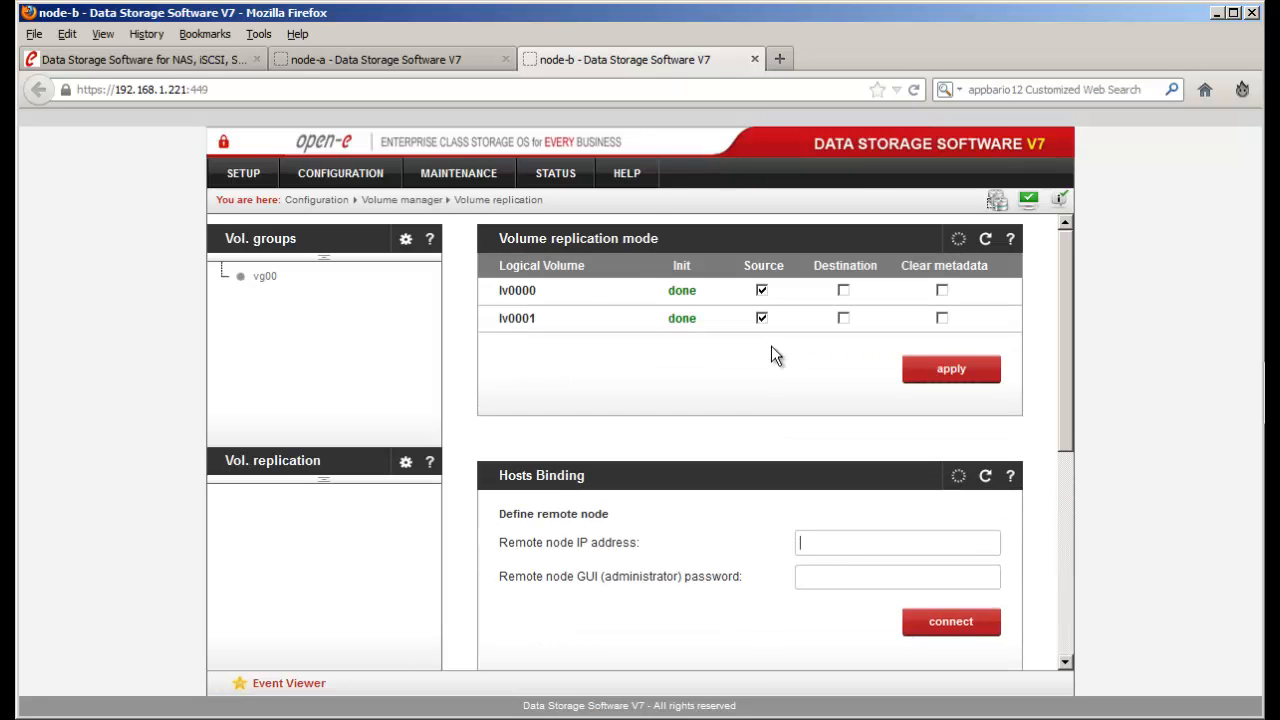
{"action": "scroll", "coordinate": [771, 356], "scroll_direction": "down", "scroll_amount": 3}
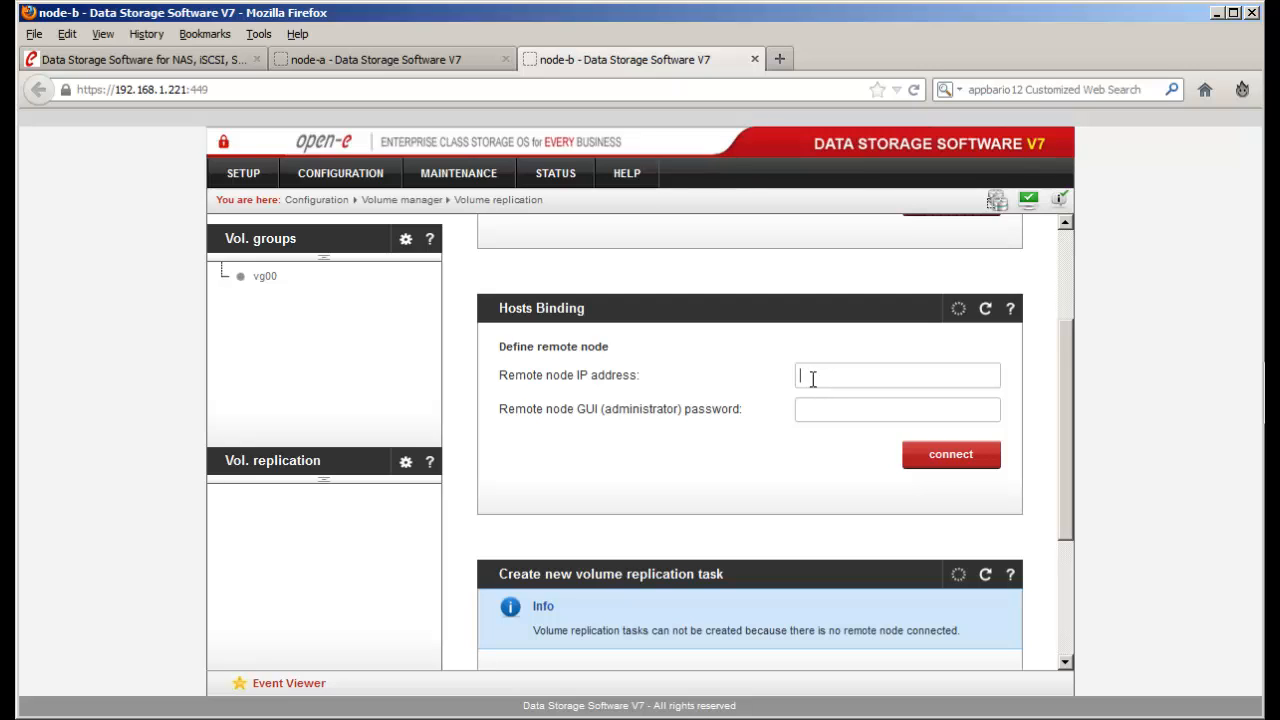
{"action": "type", "text": "192.168.3."}
{"action": "type", "text": "220"}
{"action": "left_click", "coordinate": [822, 410]}
{"action": "type", "text": "admin"}
{"action": "left_click", "coordinate": [962, 461]}
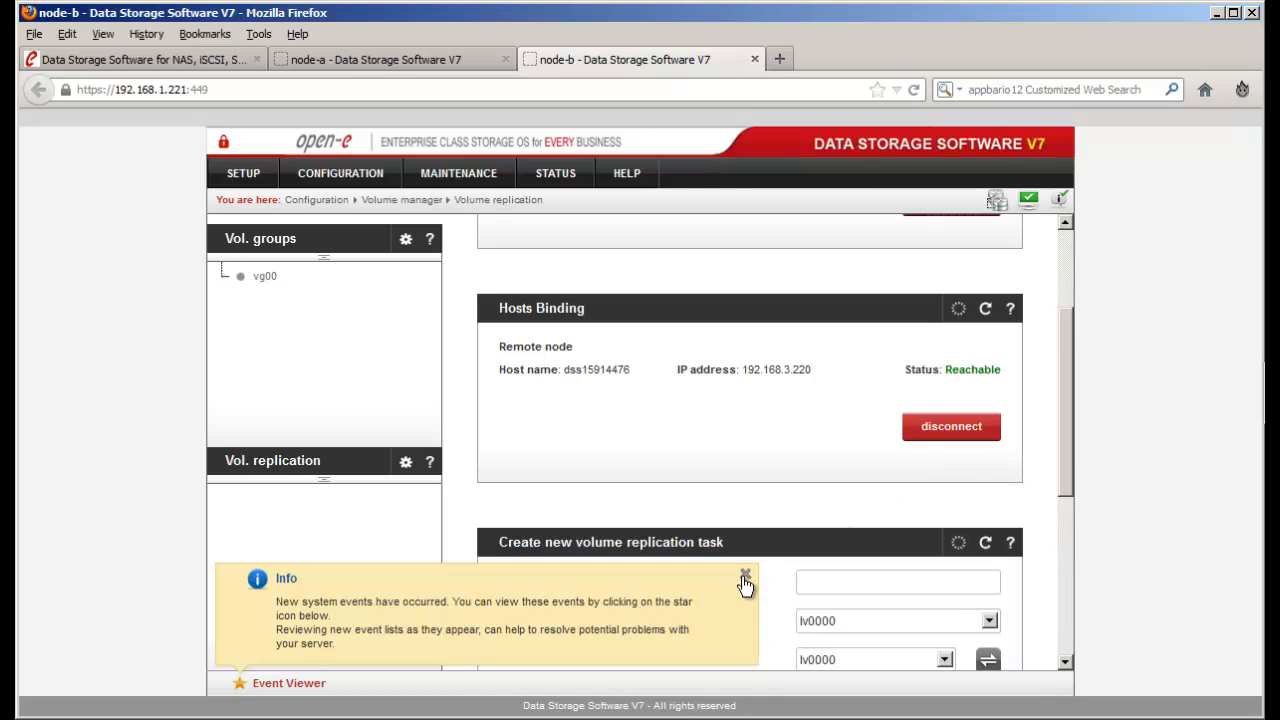
{"action": "left_click", "coordinate": [745, 575]}
{"action": "scroll", "coordinate": [745, 586], "scroll_direction": "down", "scroll_amount": 5}
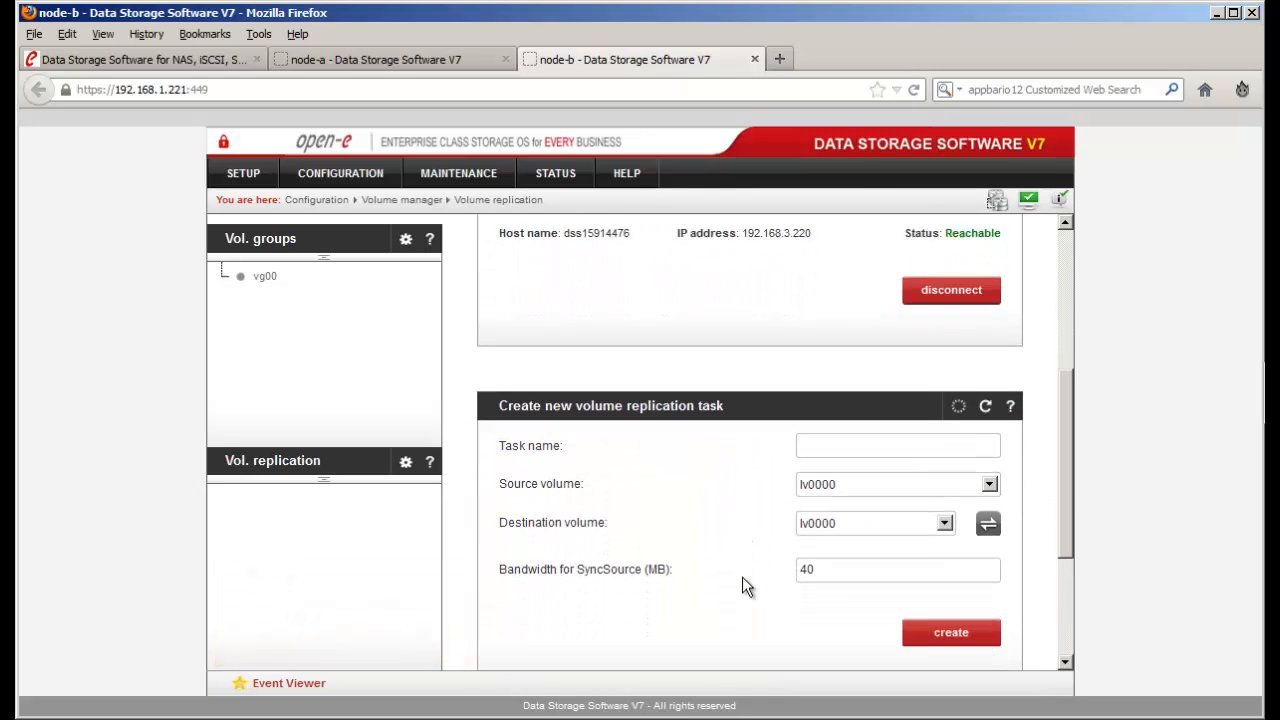
- Create replication task V_Rep_0 with a bandwidth of 600
{"action": "left_click", "coordinate": [826, 332]}
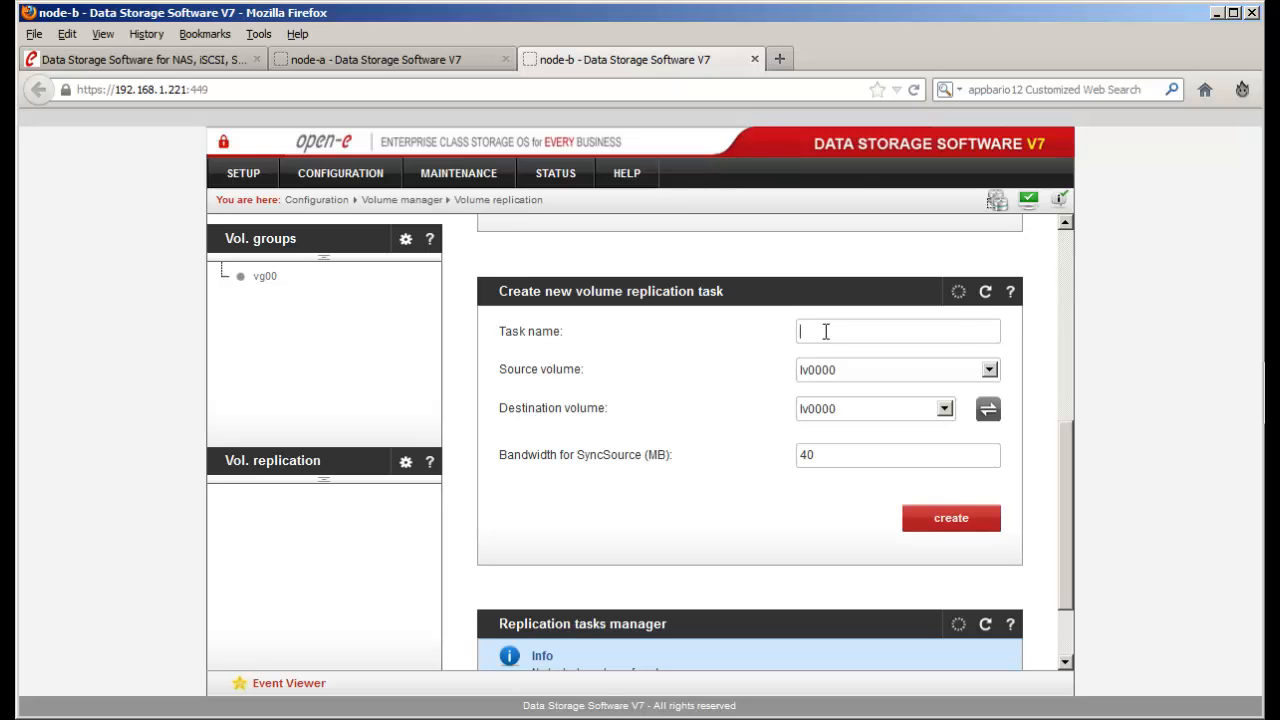
{"action": "type", "text": "V_"}
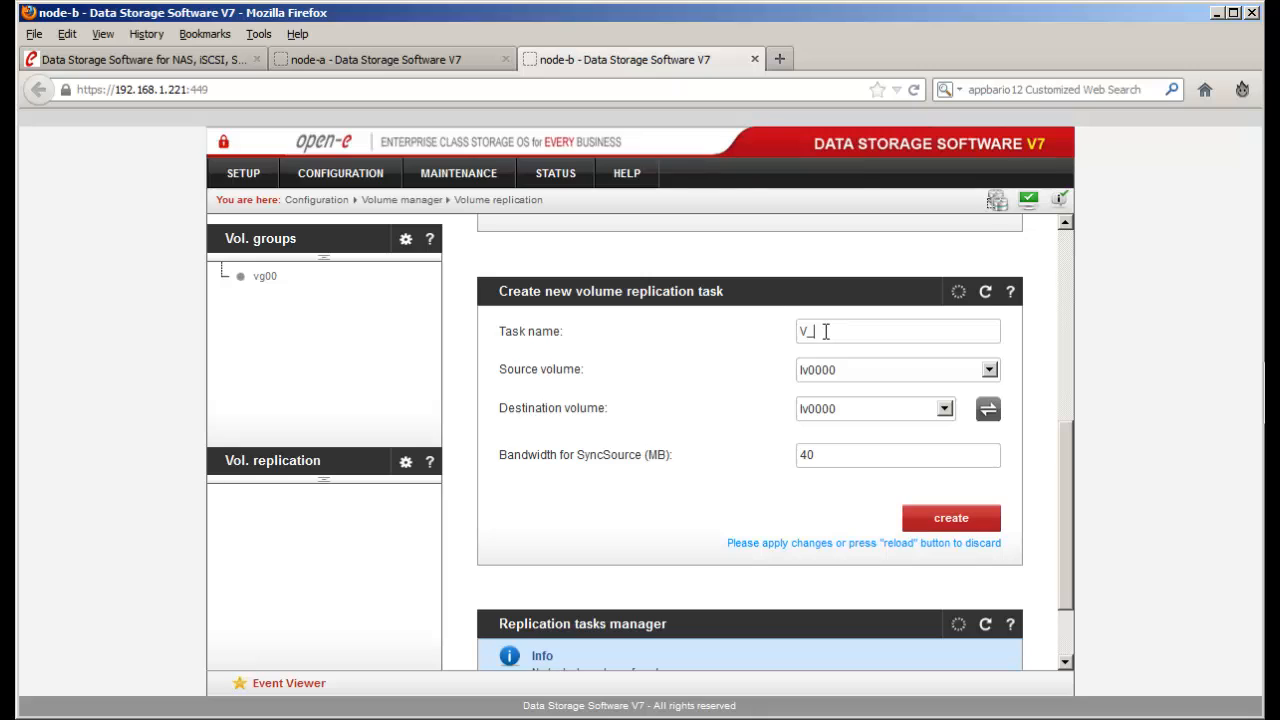
{"action": "type", "text": "Rep_1"}
{"action": "key", "text": "BackSpace"}
{"action": "type", "text": "0"}
{"action": "left_click_drag", "start_coordinate": [880, 455], "coordinate": [739, 457]}
{"action": "type", "text": "600"}
{"action": "left_click", "coordinate": [919, 526]}
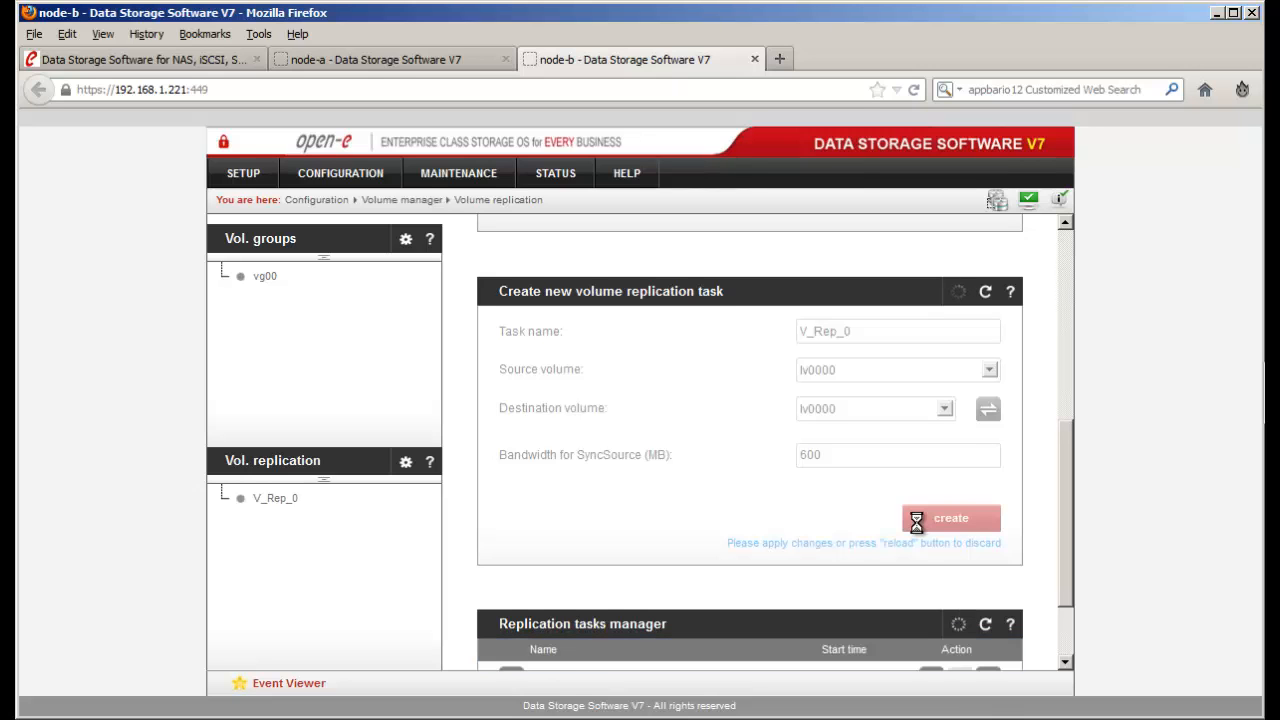
- Start V_Rep_0 running and highlight its start time
{"action": "scroll", "coordinate": [917, 531], "scroll_direction": "down", "scroll_amount": 2}
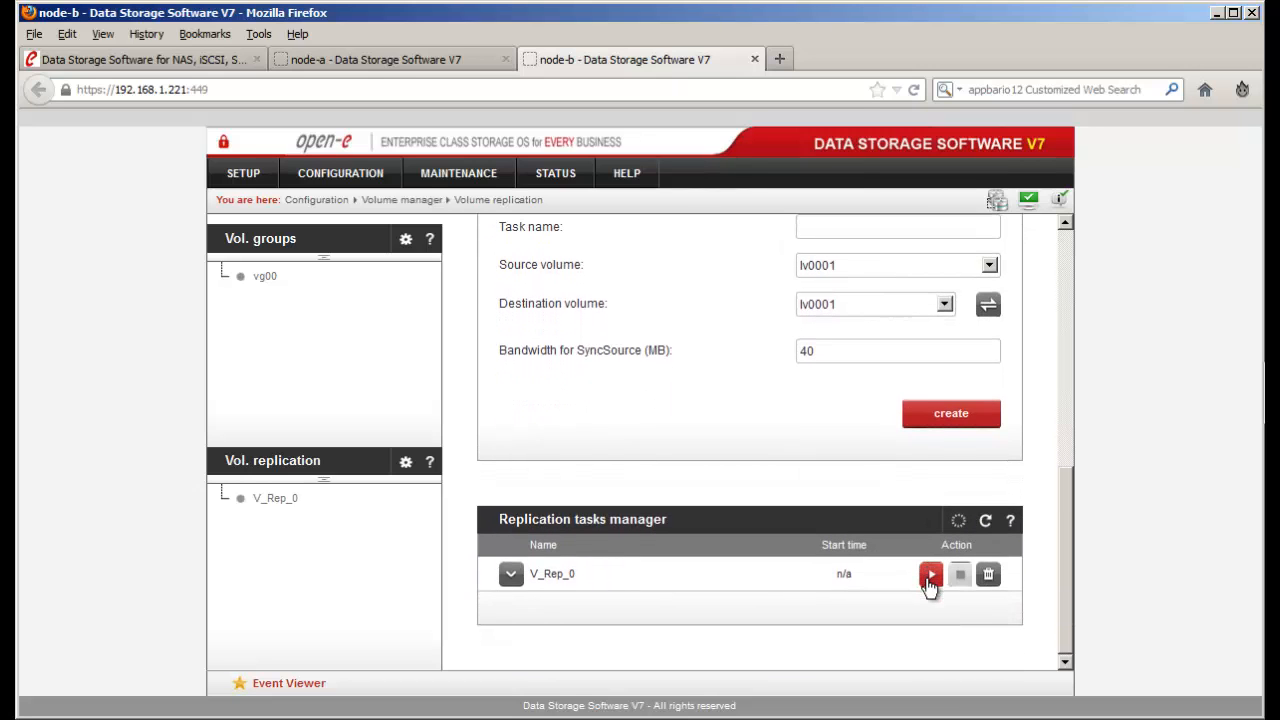
{"action": "left_click", "coordinate": [930, 576]}
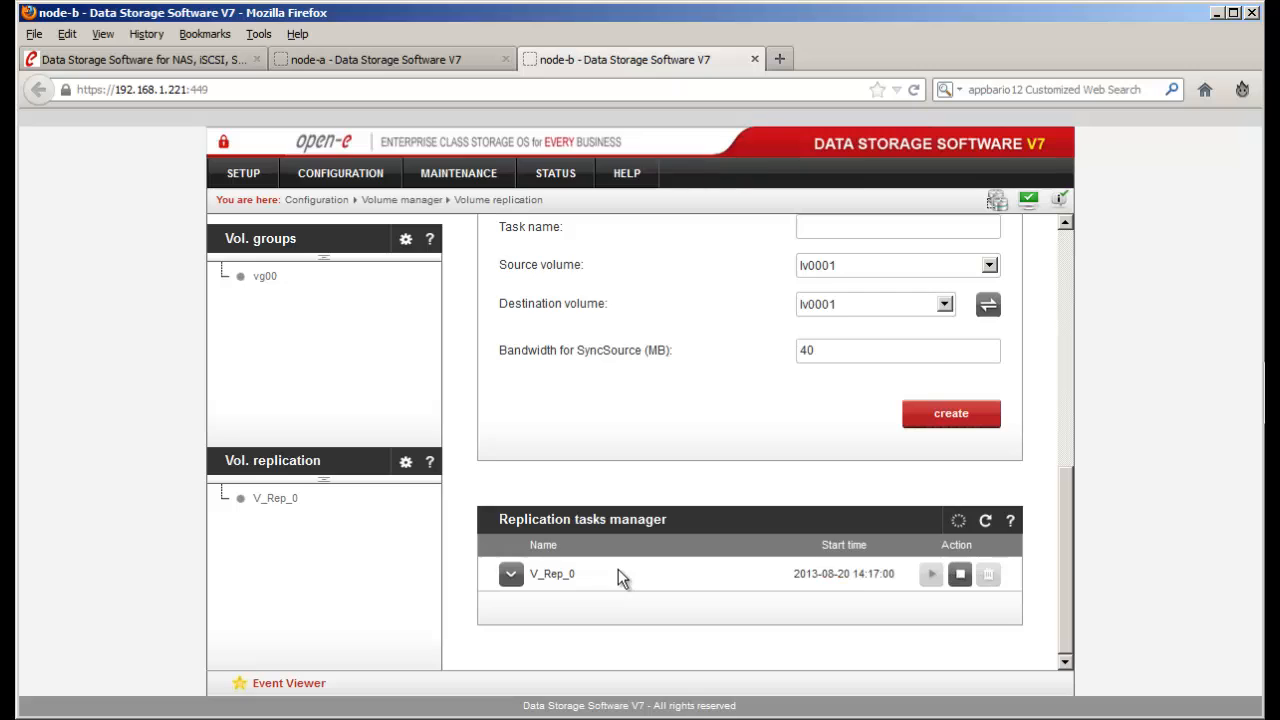
{"action": "left_click_drag", "start_coordinate": [895, 578], "coordinate": [808, 590]}
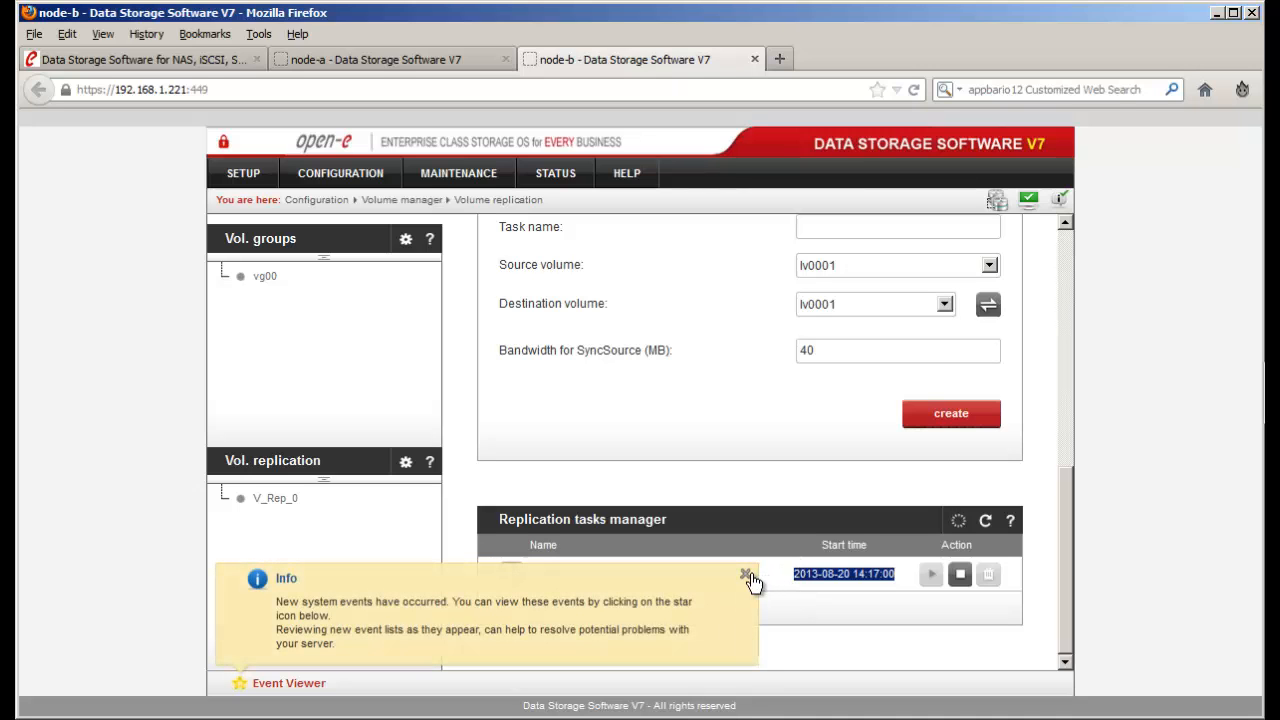
- Dismiss the system events notice and name the second replication task V_Rep_1
{"action": "left_click", "coordinate": [746, 576]}
{"action": "scroll", "coordinate": [781, 470], "scroll_direction": "up", "scroll_amount": 2}
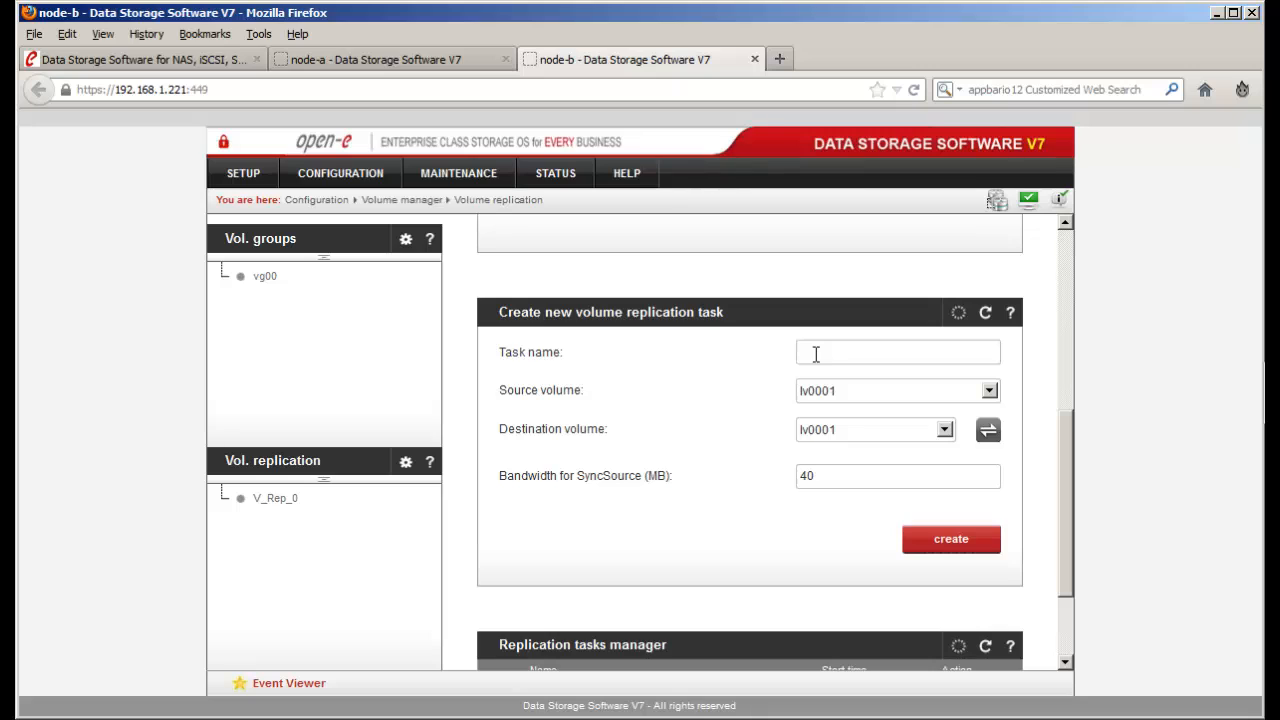
{"action": "left_click", "coordinate": [816, 354]}
{"action": "type", "text": "V"}
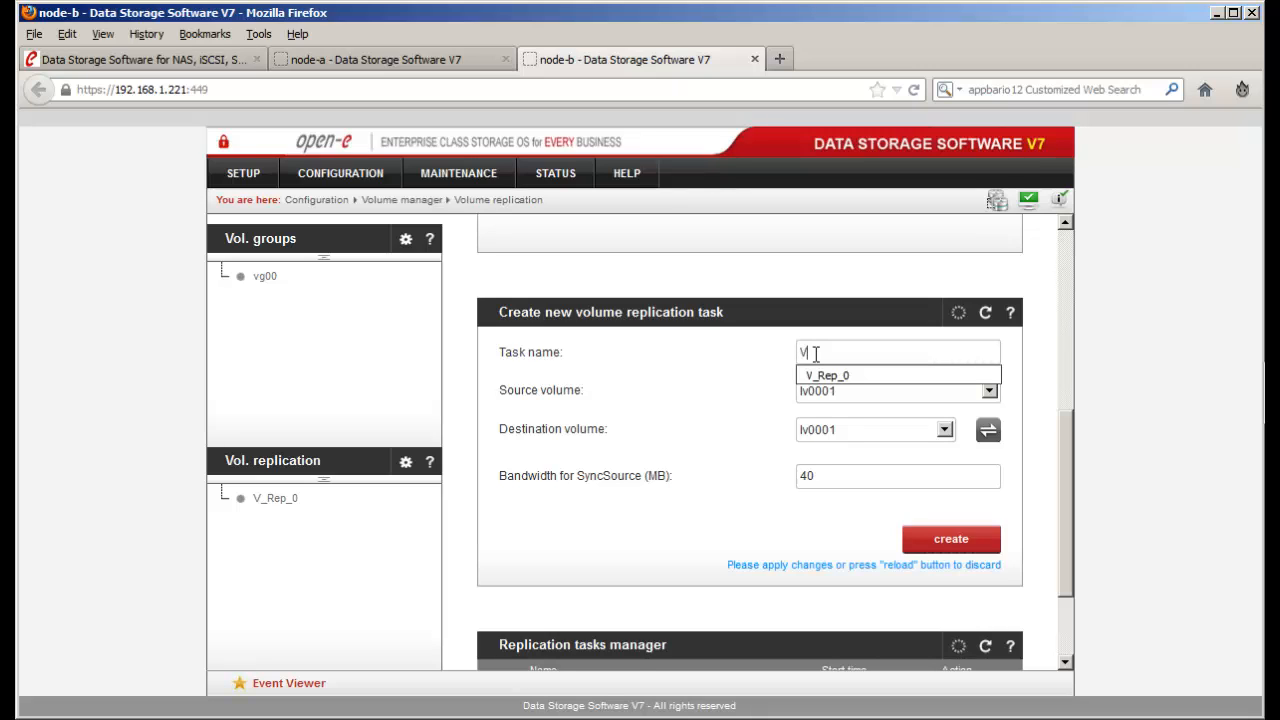
{"action": "key", "text": "BackSpace"}
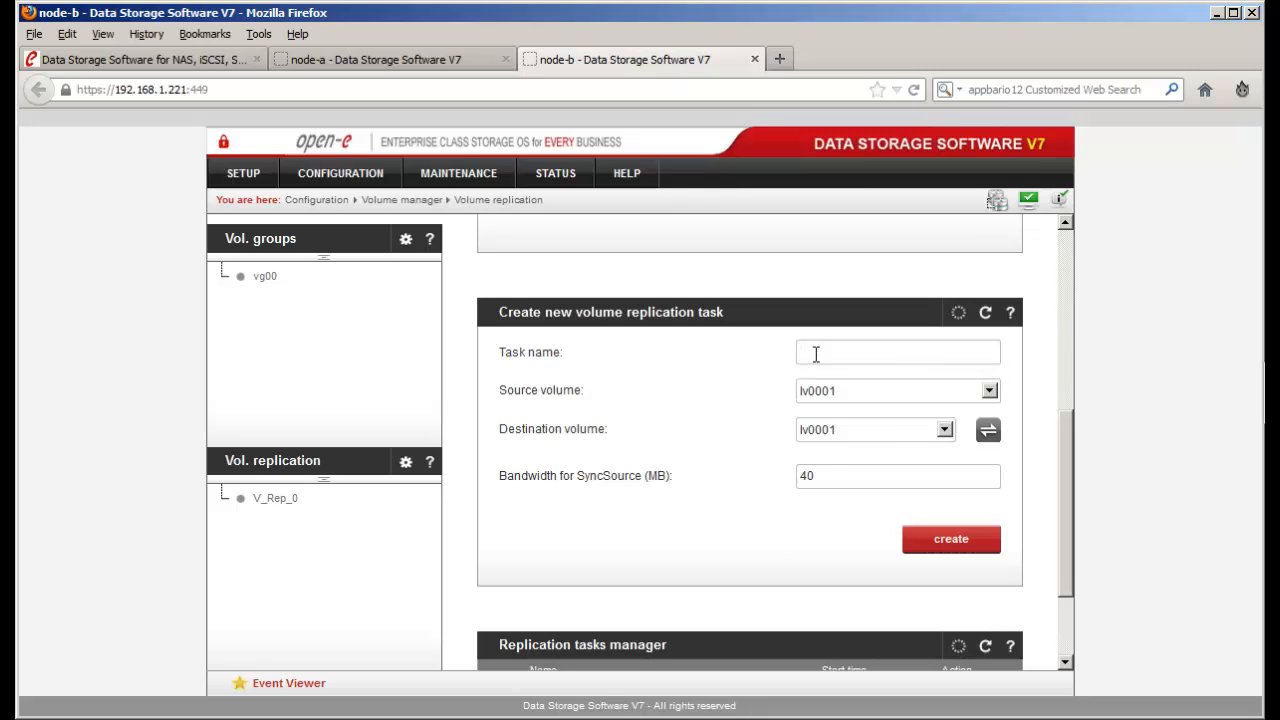
{"action": "type", "text": "V"}
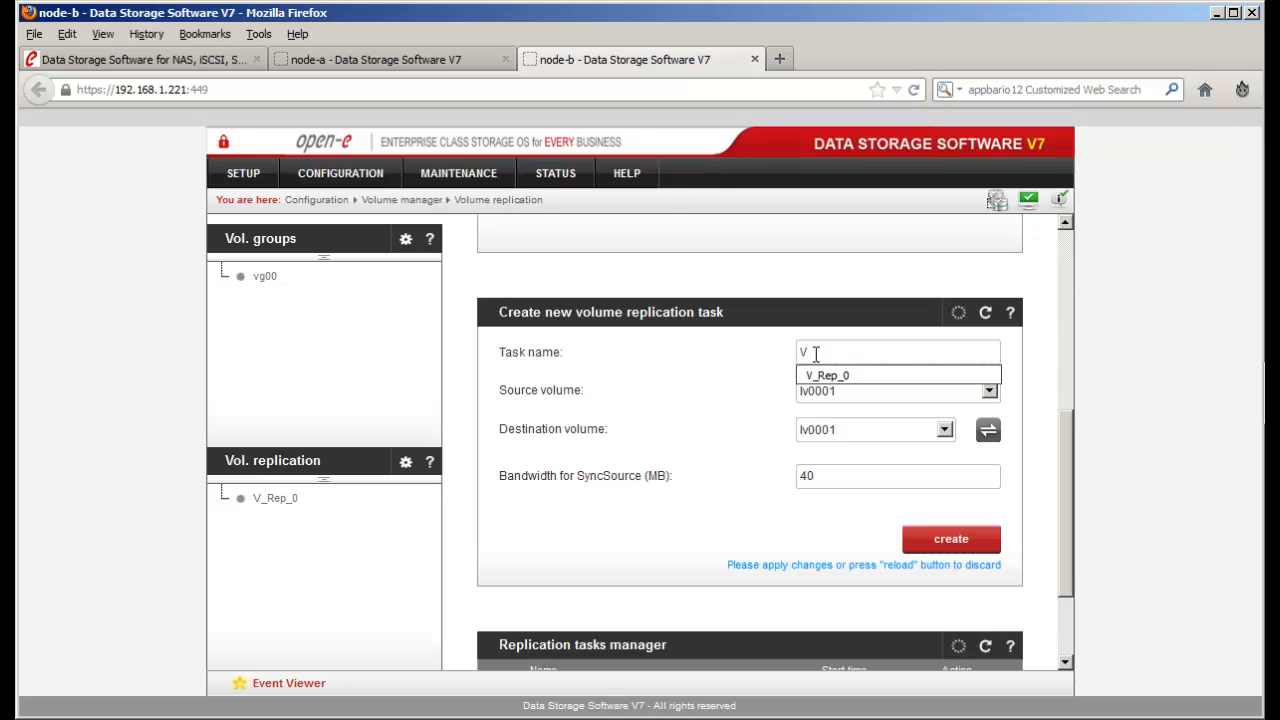
{"action": "left_click", "coordinate": [840, 377]}
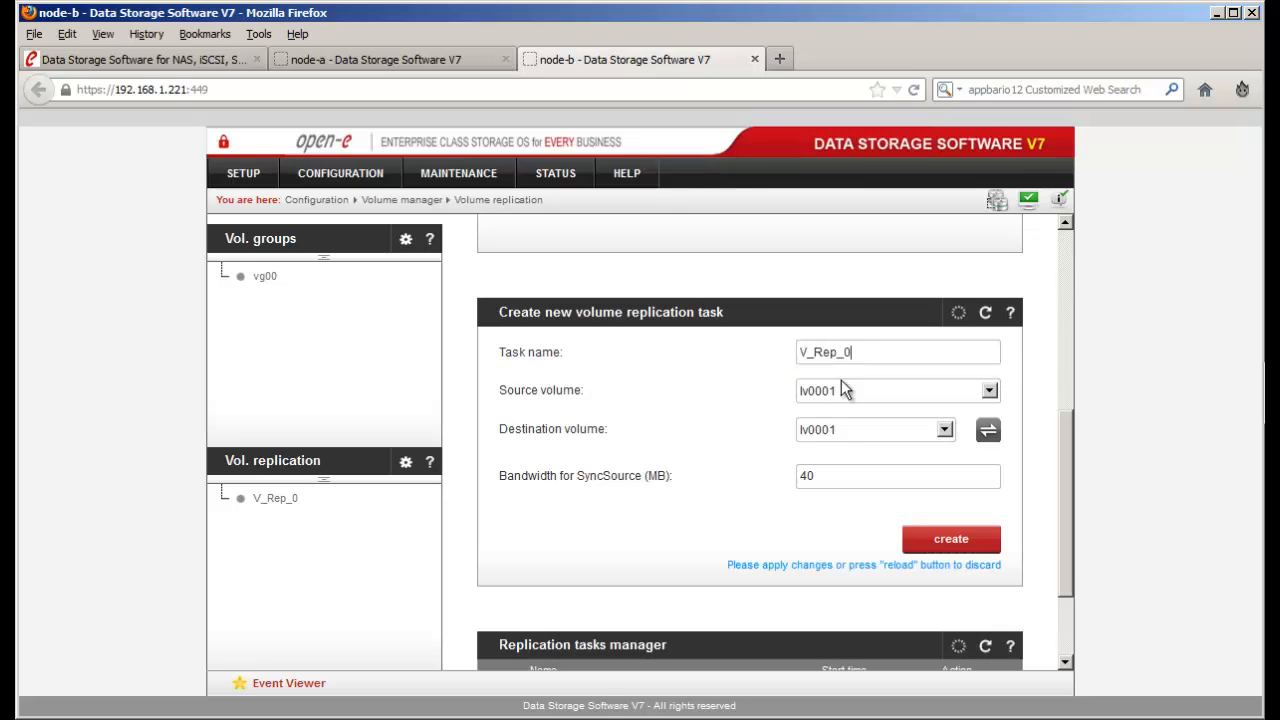
{"action": "key", "text": "BackSpace"}
{"action": "type", "text": "1"}
- Enter 60 in the bandwidth field, create V_Rep_1, and start it
{"action": "left_click_drag", "start_coordinate": [813, 475], "coordinate": [790, 473]}
{"action": "type", "text": "600"}
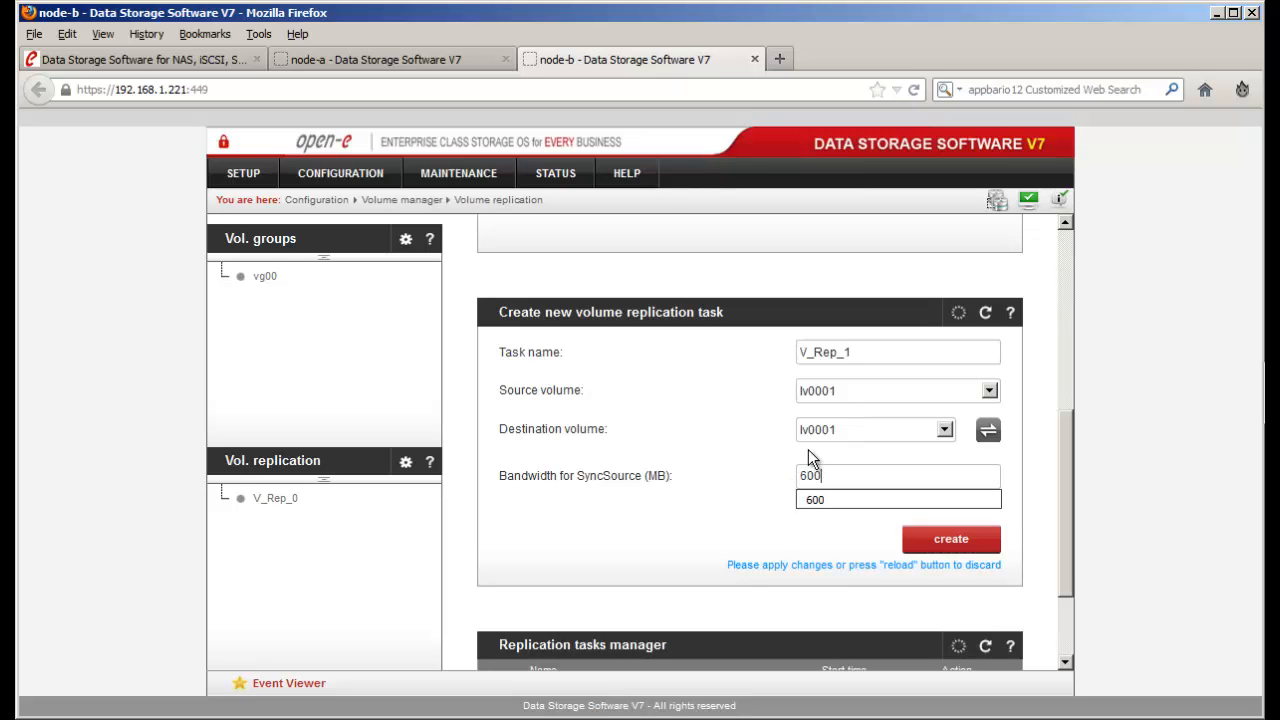
{"action": "left_click", "coordinate": [910, 538]}
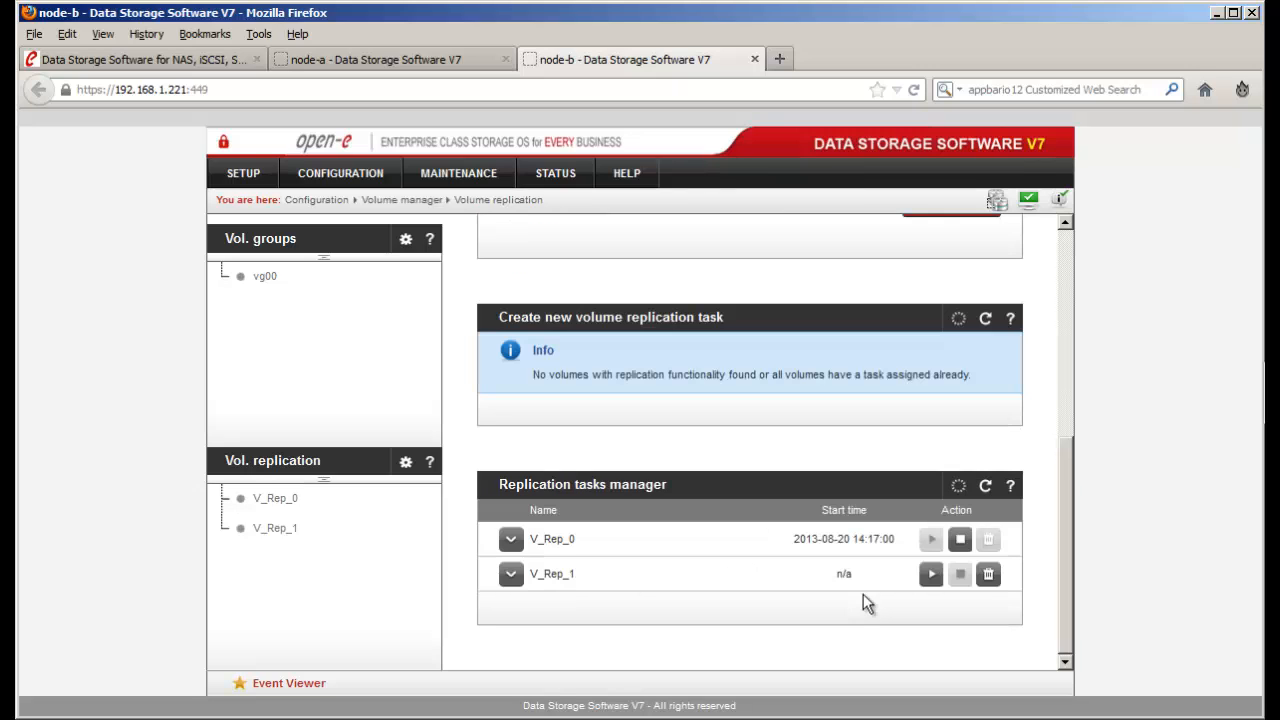
{"action": "left_click", "coordinate": [927, 580]}
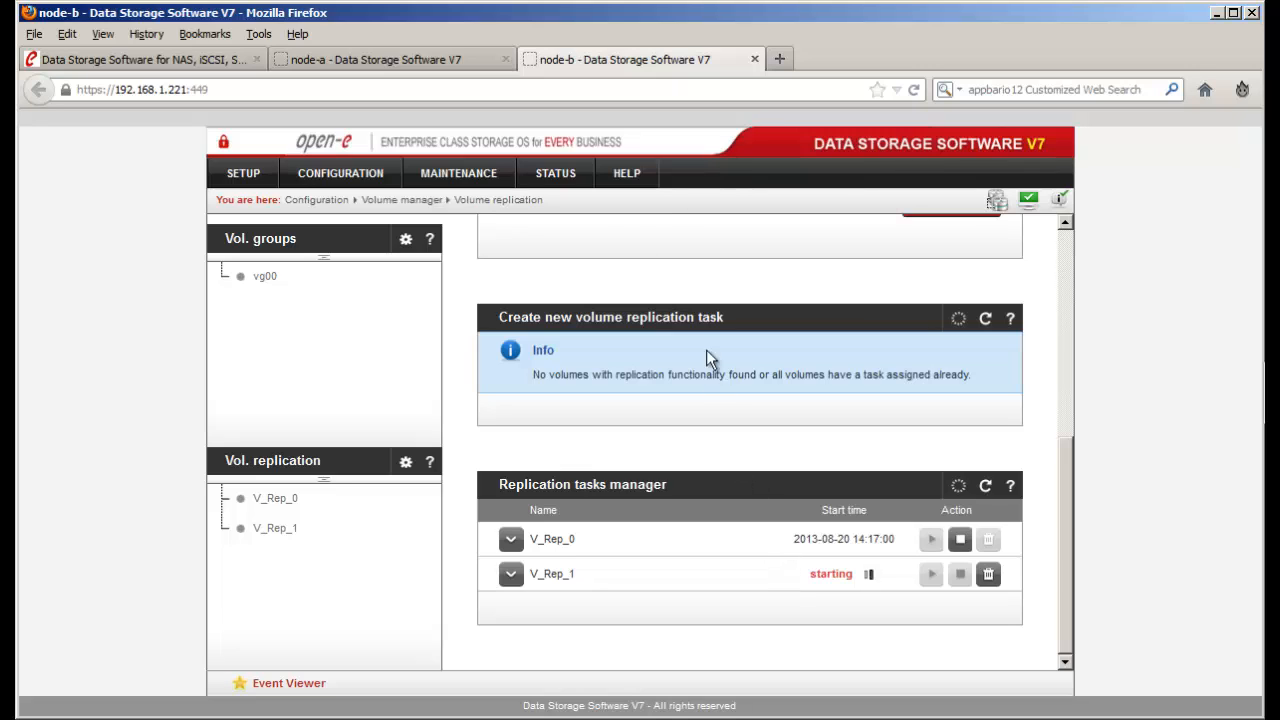
- View node-b's Tasks status and expand V_Rep_0 and V_Rep_1 to check consistency
{"action": "left_click", "coordinate": [552, 172]}
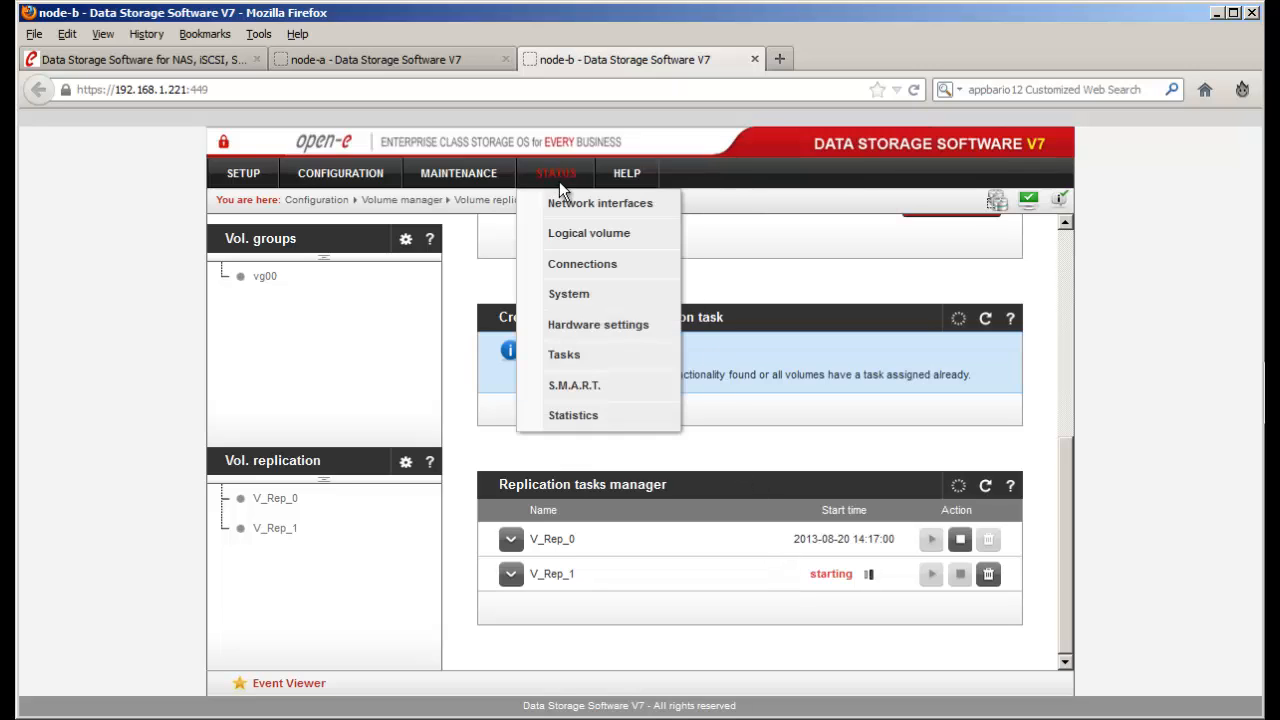
{"action": "left_click", "coordinate": [604, 354]}
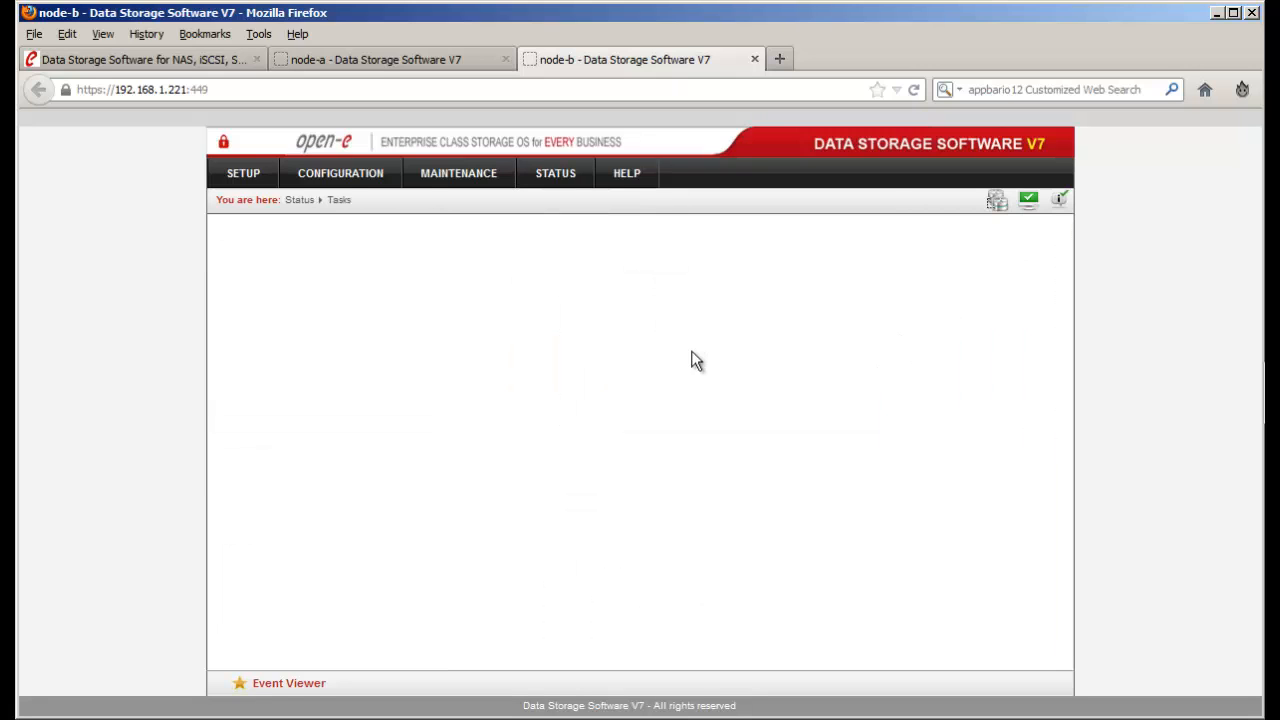
{"action": "left_click", "coordinate": [511, 296]}
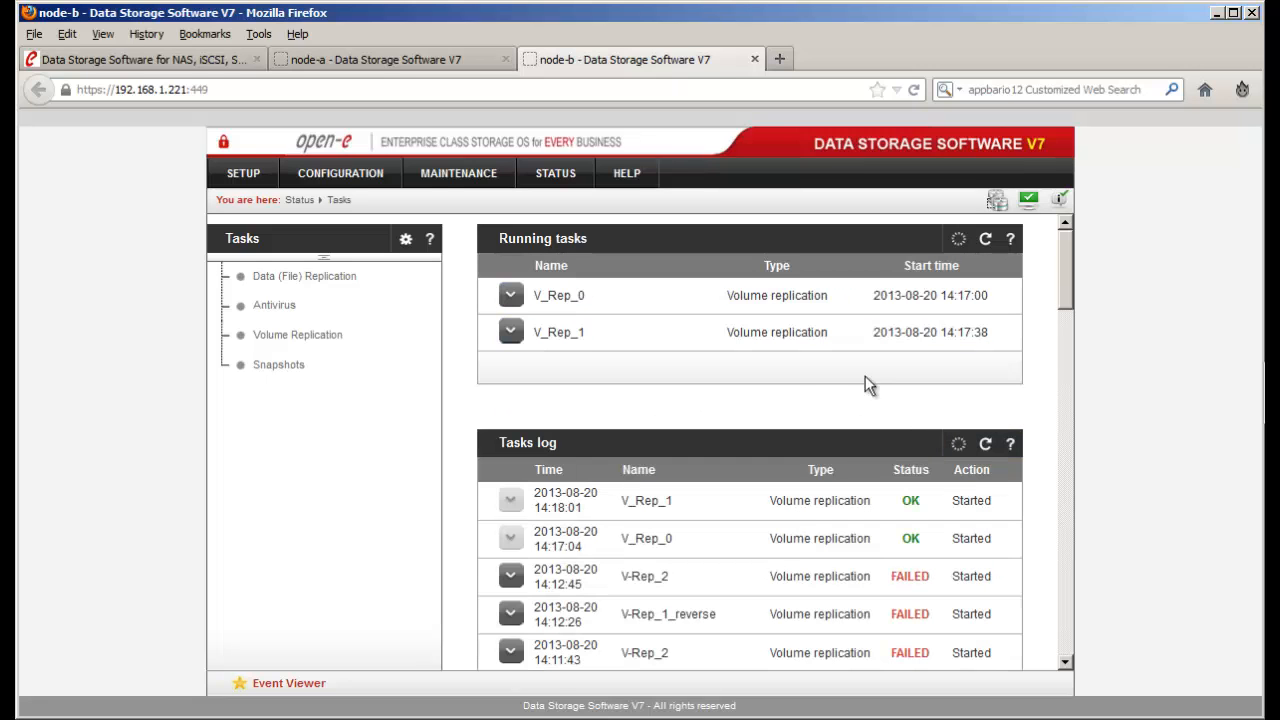
{"action": "left_click", "coordinate": [511, 333]}
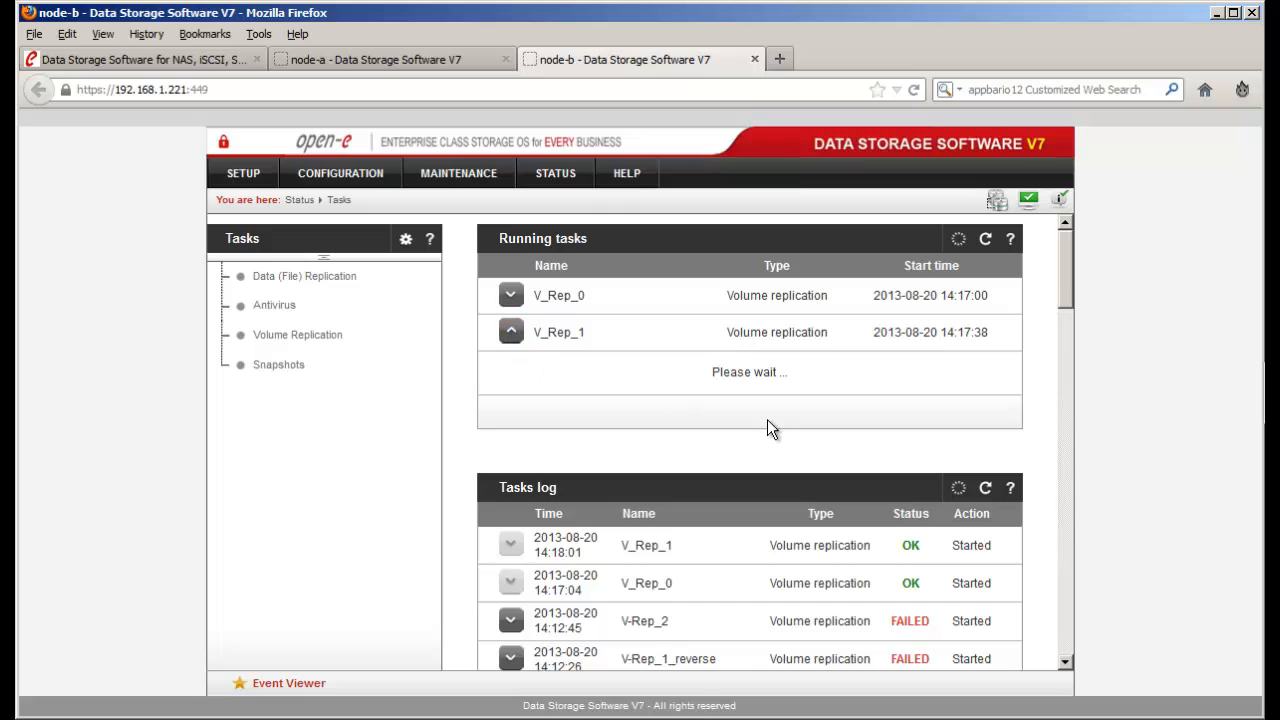
{"action": "left_click_drag", "start_coordinate": [1015, 605], "coordinate": [933, 602]}
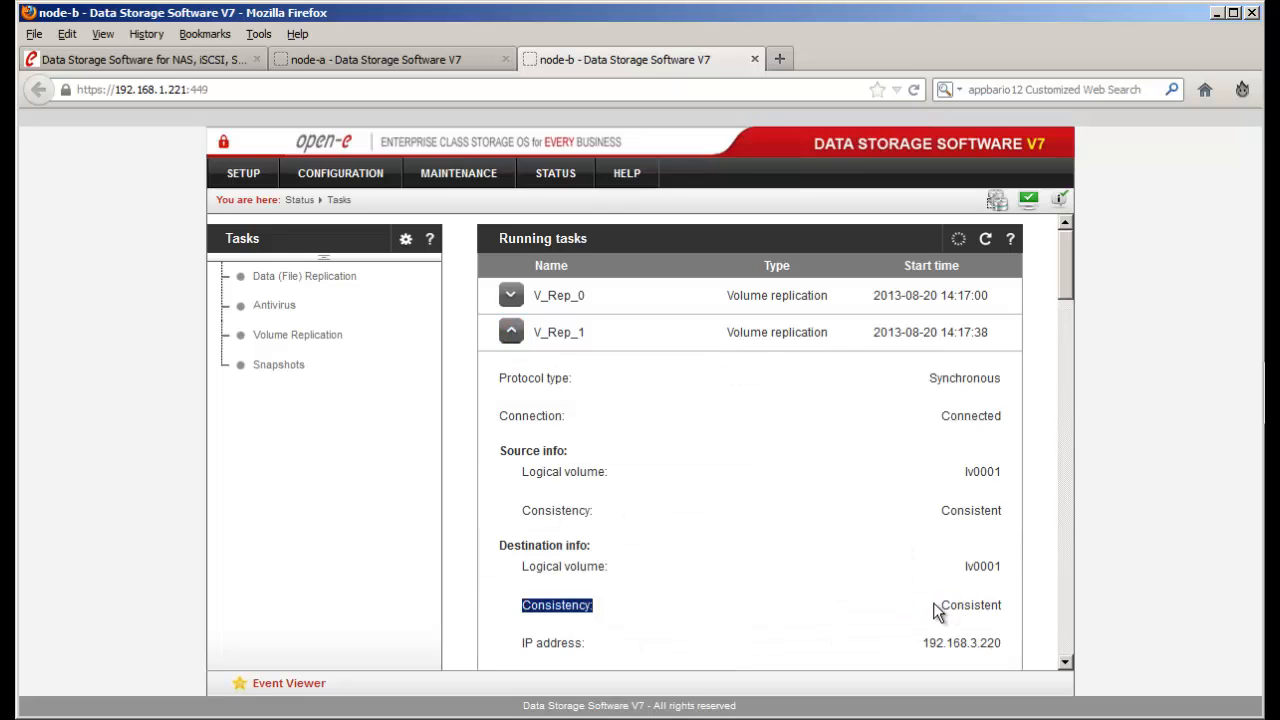
{"action": "left_click", "coordinate": [953, 600]}
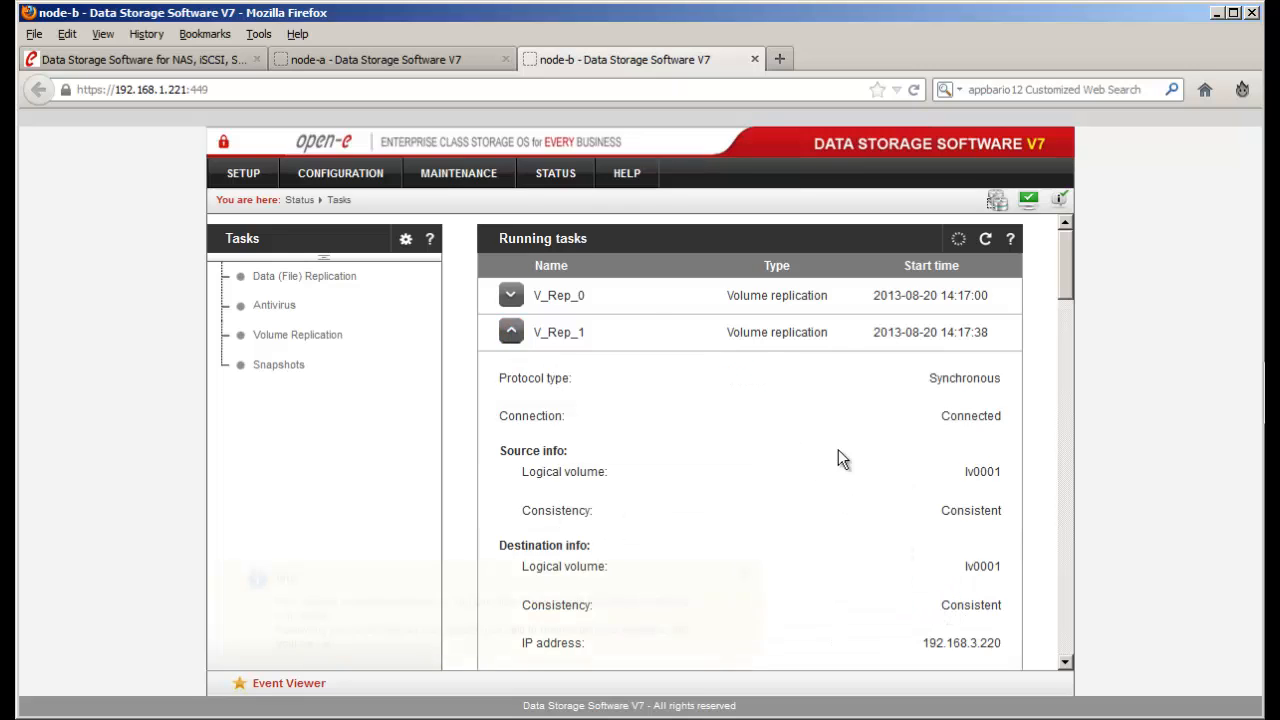
{"action": "left_click", "coordinate": [745, 575]}
- Delete the V_Rep_0 task from node-b's Volume replication page
{"action": "left_click", "coordinate": [375, 174]}
{"action": "mouse_move", "coordinate": [385, 200]}
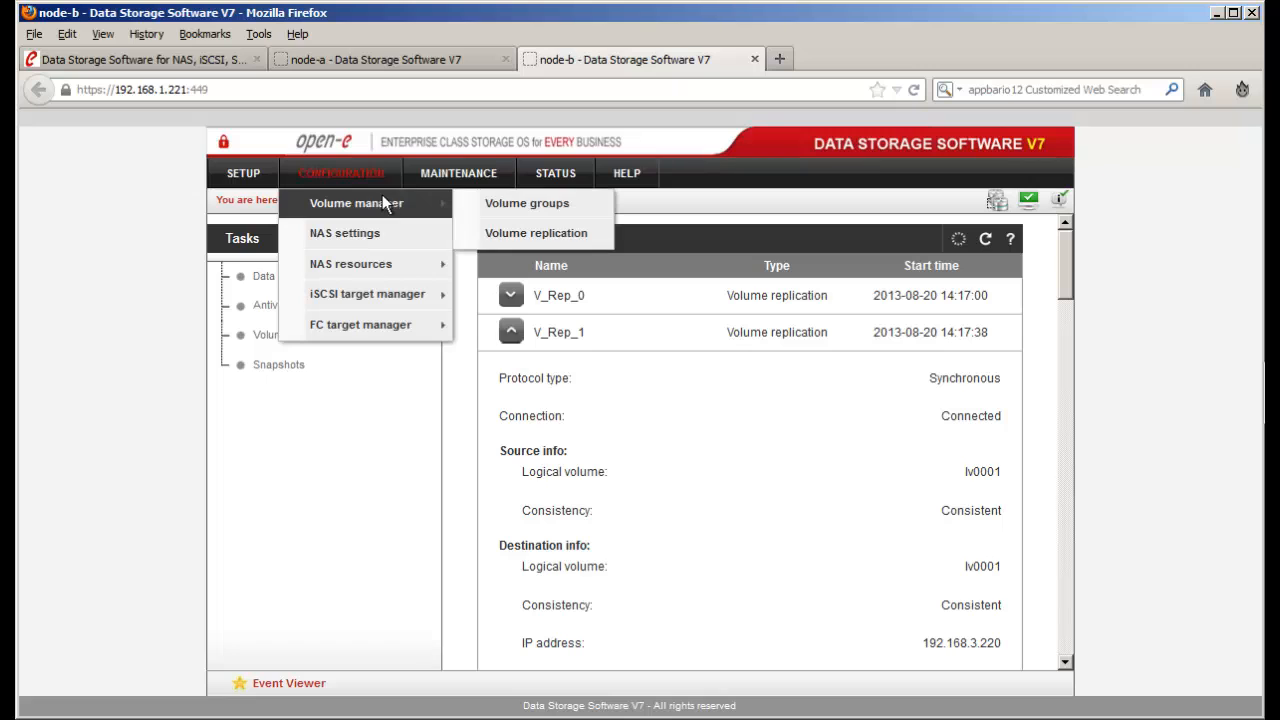
{"action": "left_click", "coordinate": [519, 233]}
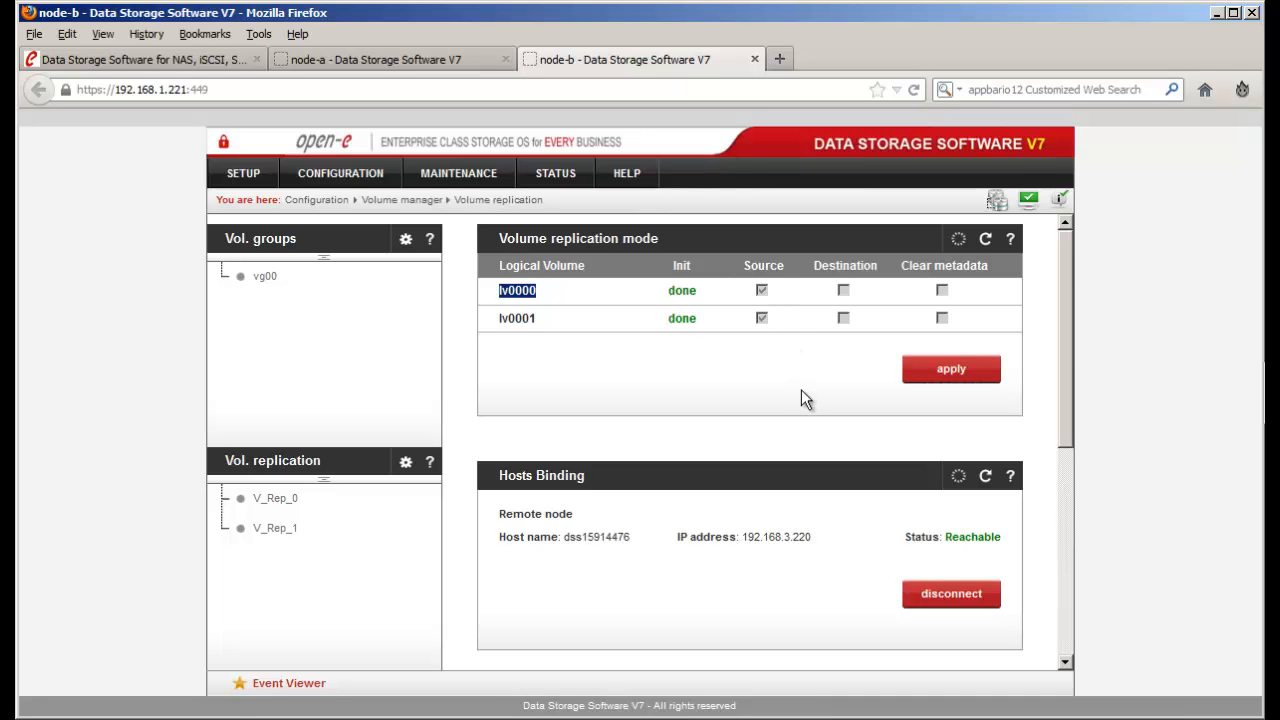
{"action": "scroll", "coordinate": [801, 395], "scroll_direction": "down", "scroll_amount": 6}
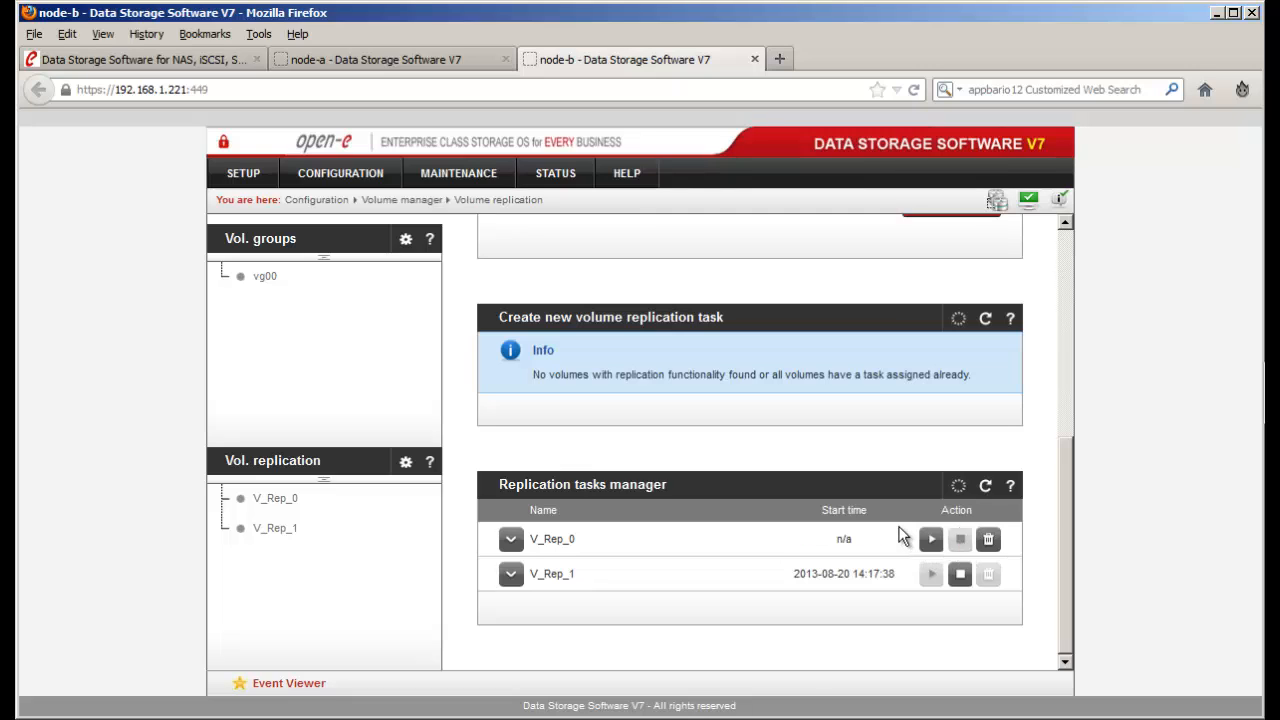
{"action": "left_click", "coordinate": [989, 541]}
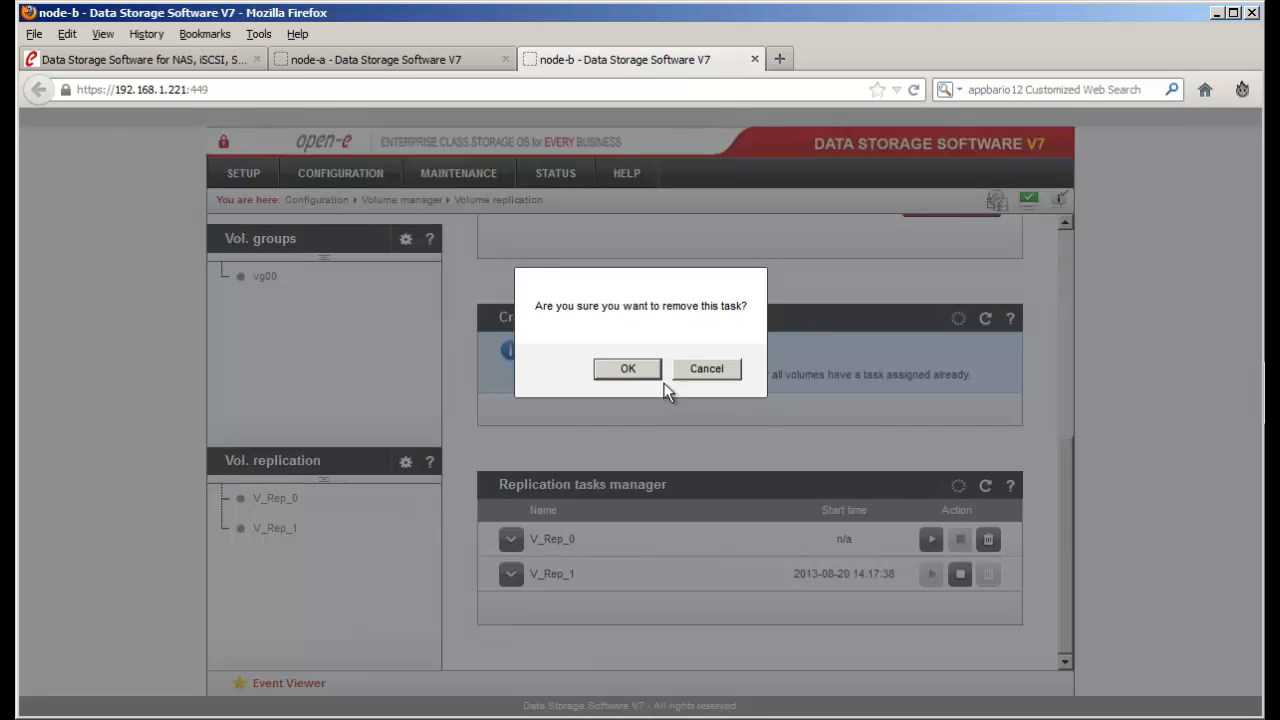
{"action": "left_click", "coordinate": [625, 369]}
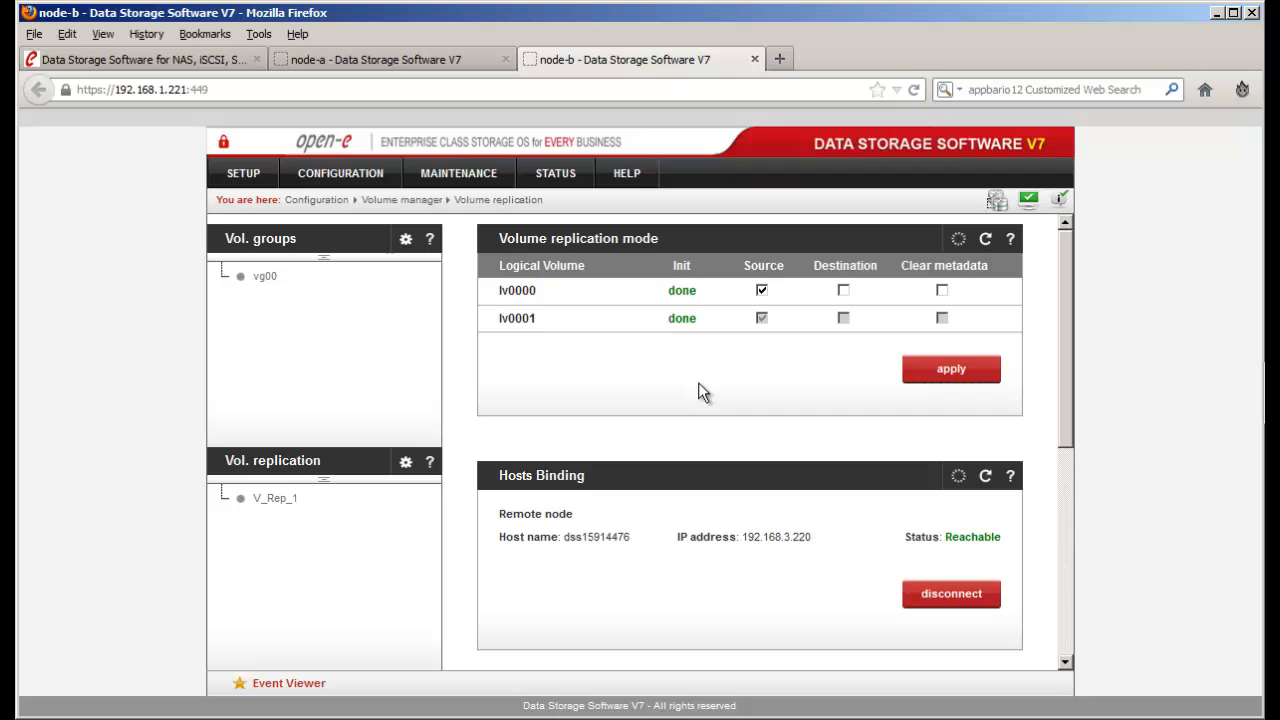
- Make lv0000 a replication destination on node-b and apply it
{"action": "left_click", "coordinate": [846, 293]}
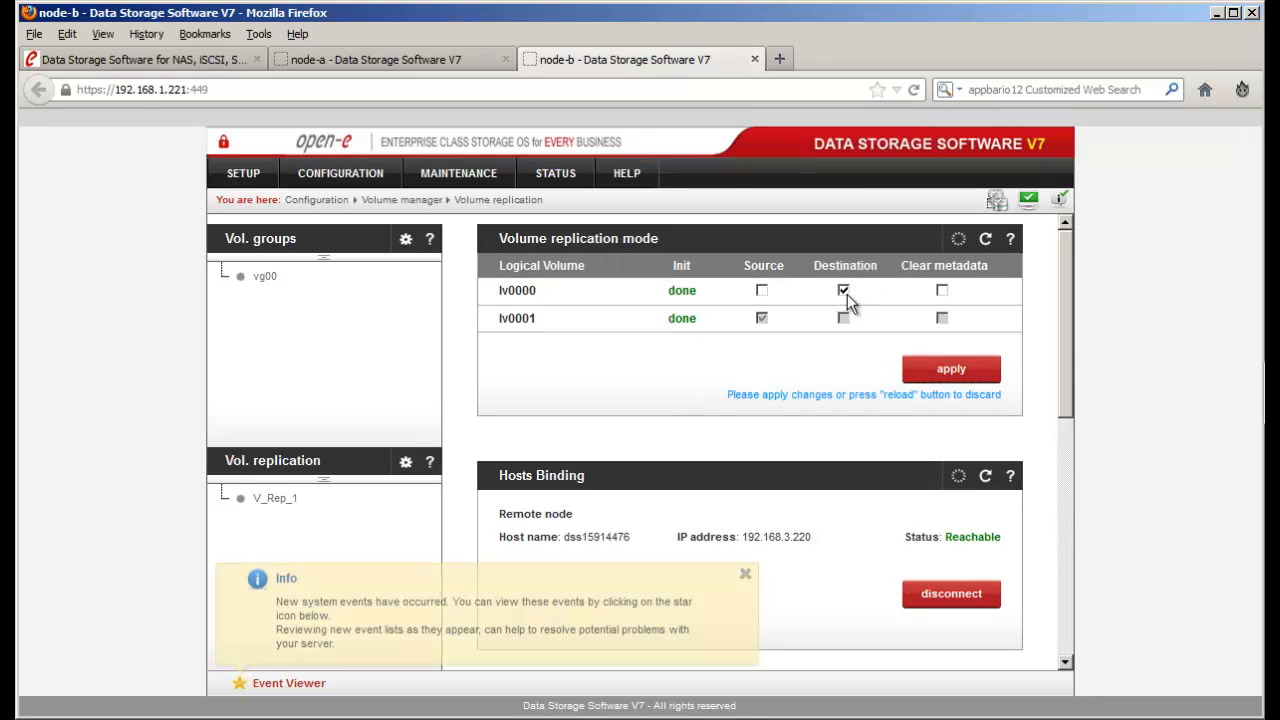
{"action": "left_click", "coordinate": [921, 371]}
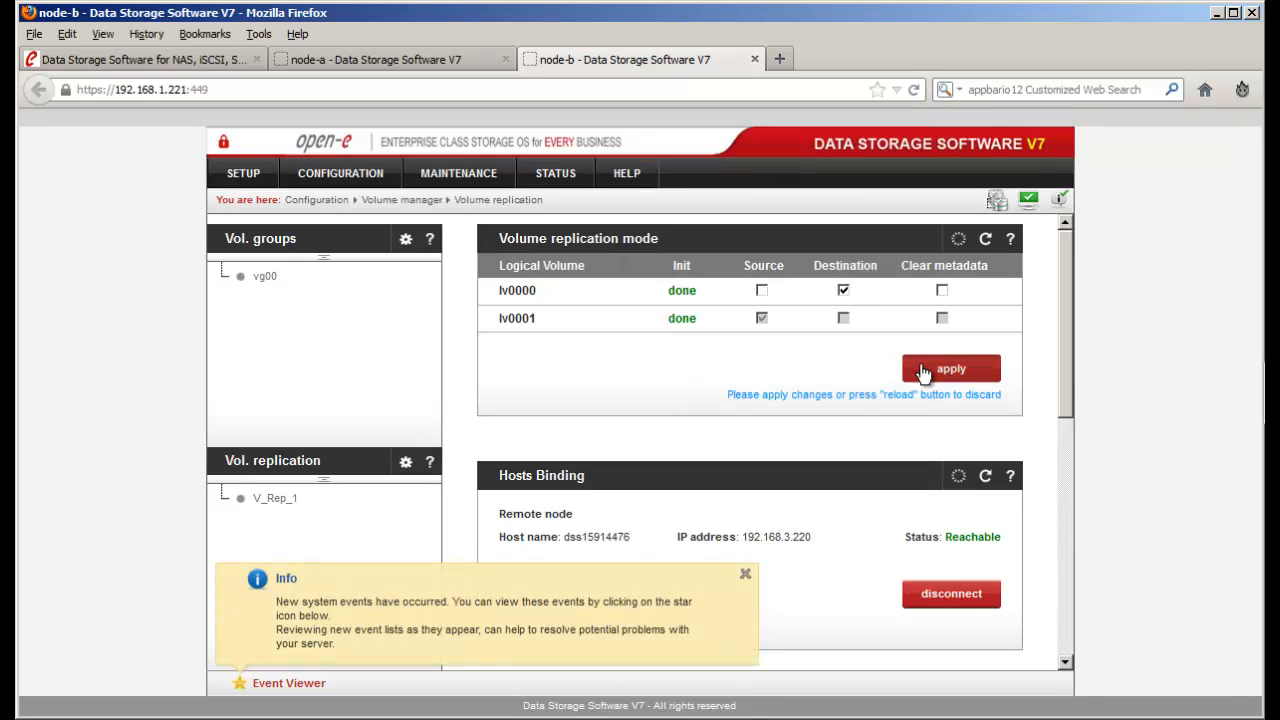
{"action": "left_click", "coordinate": [746, 577]}
- On node-a, set lv0000 as the replication source and apply it
{"action": "left_click", "coordinate": [440, 66]}
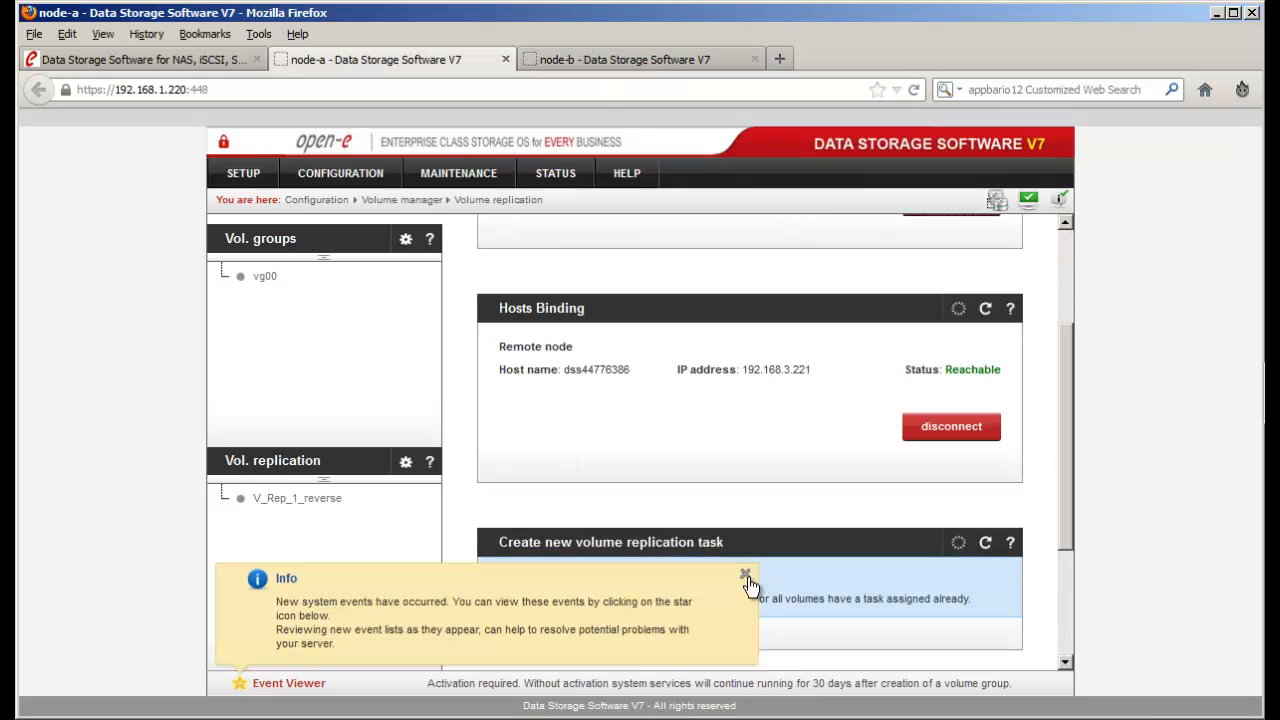
{"action": "left_click", "coordinate": [748, 577]}
{"action": "scroll", "coordinate": [748, 578], "scroll_direction": "up", "scroll_amount": 3}
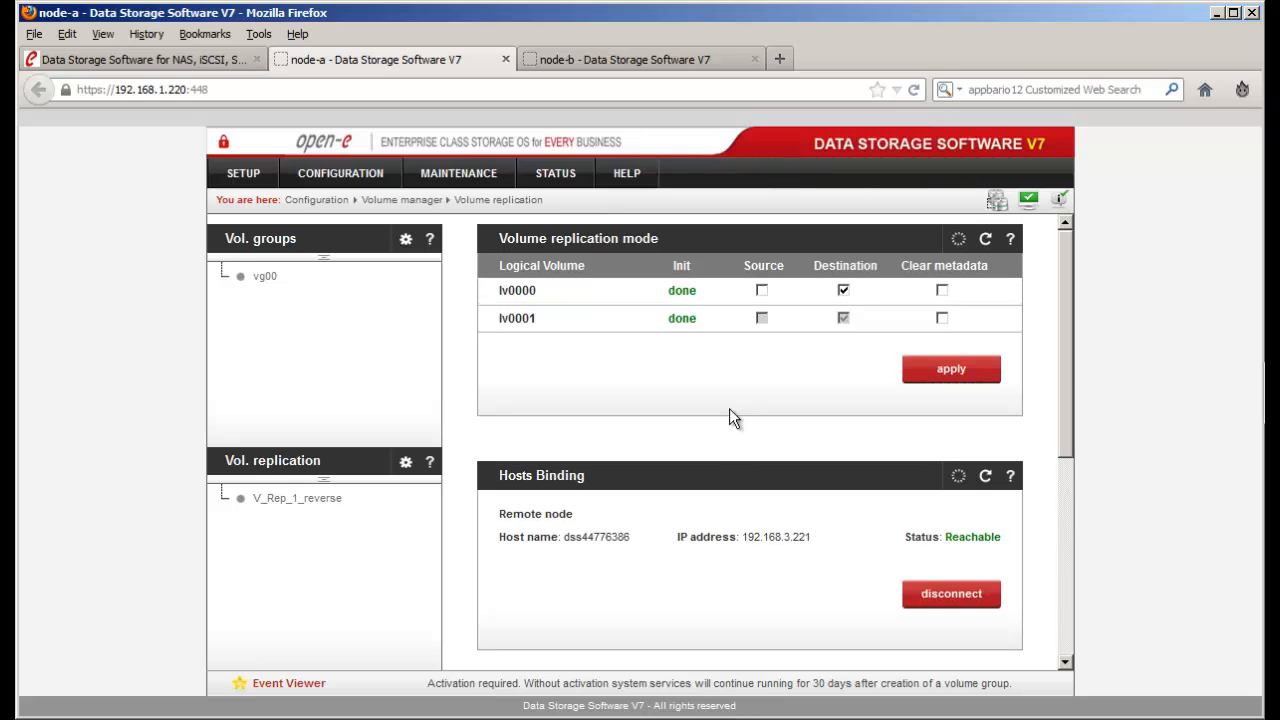
{"action": "left_click", "coordinate": [762, 290]}
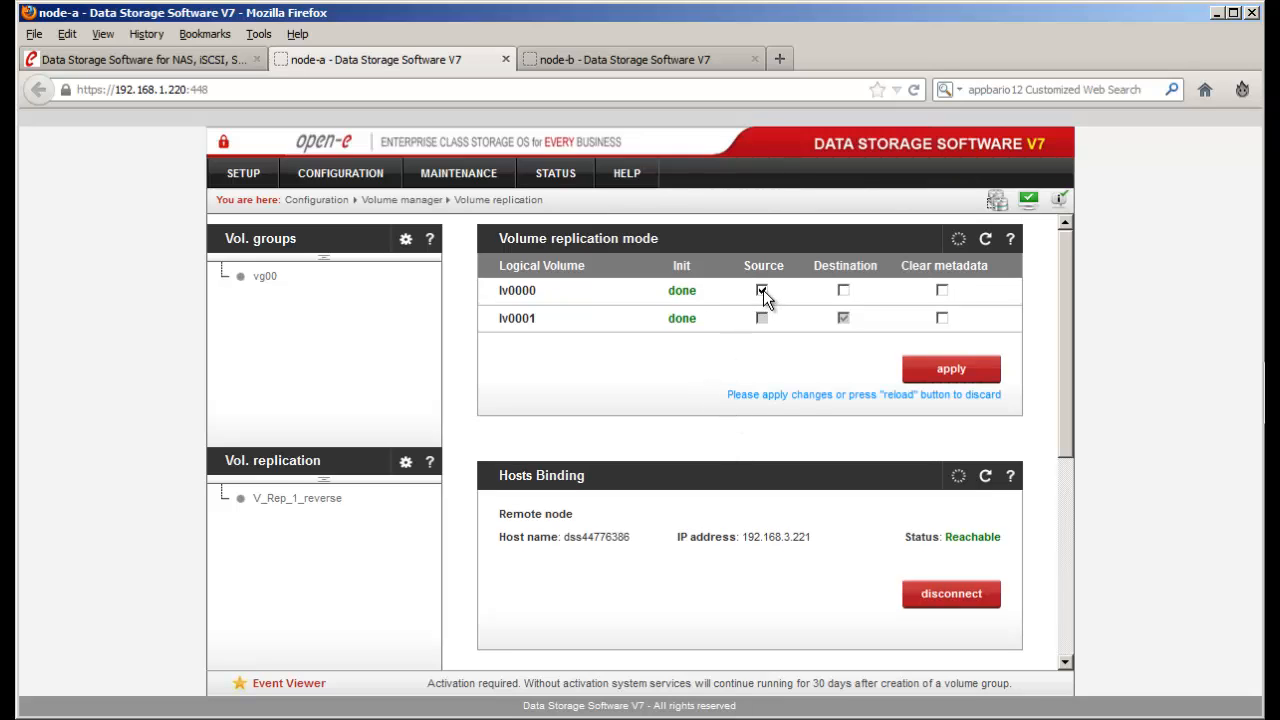
{"action": "left_click", "coordinate": [944, 372]}
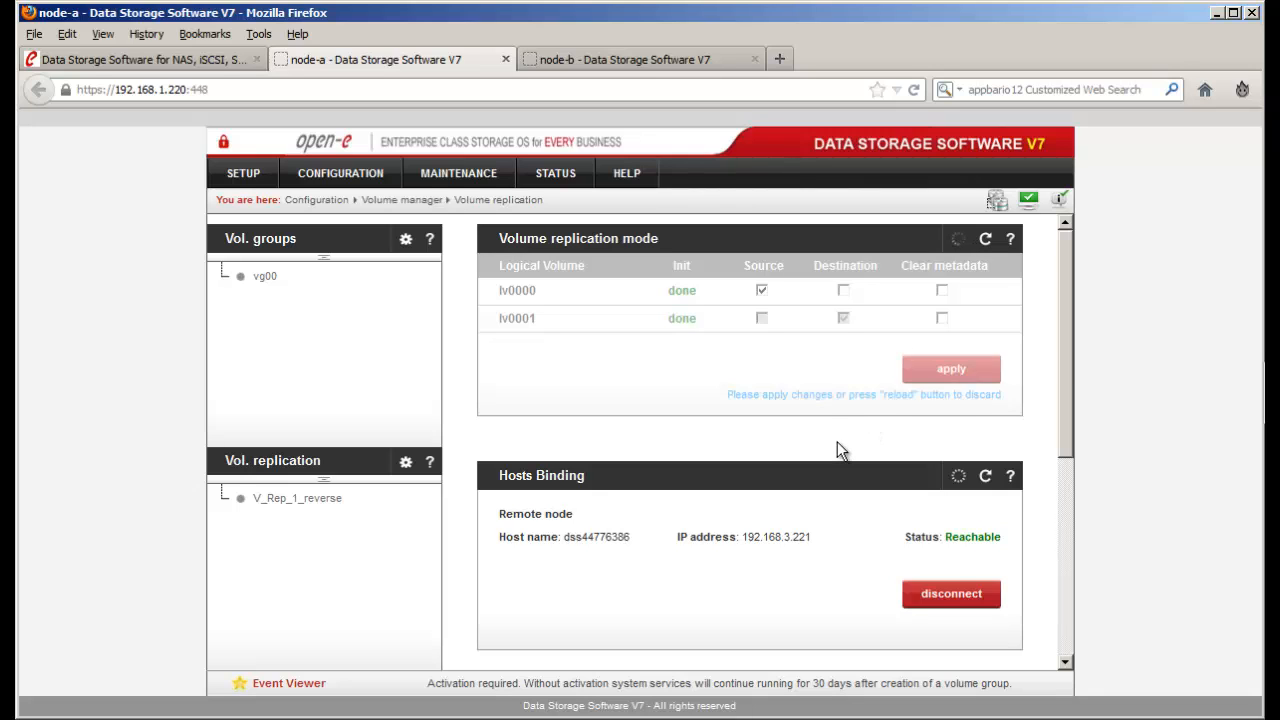
- Create task V_Rep_0 with bandwidth 600 on node-a and start it
{"action": "scroll", "coordinate": [837, 449], "scroll_direction": "down", "scroll_amount": 6}
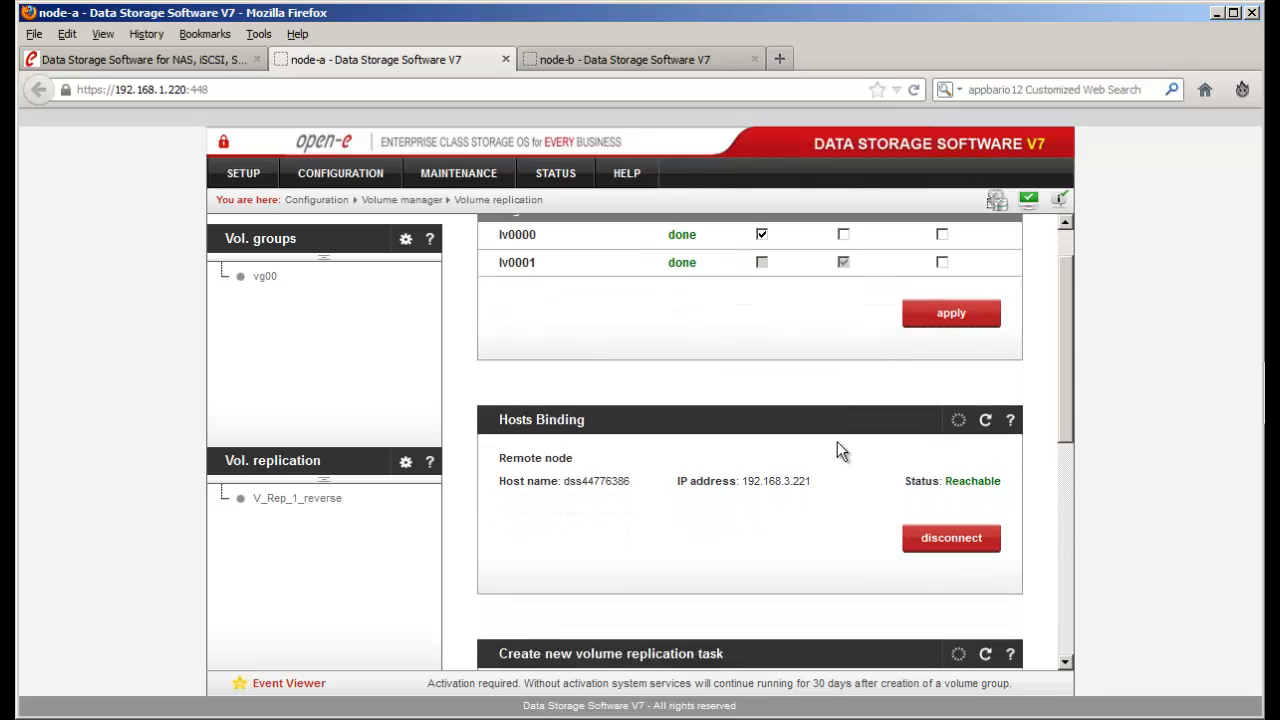
{"action": "left_click", "coordinate": [833, 422]}
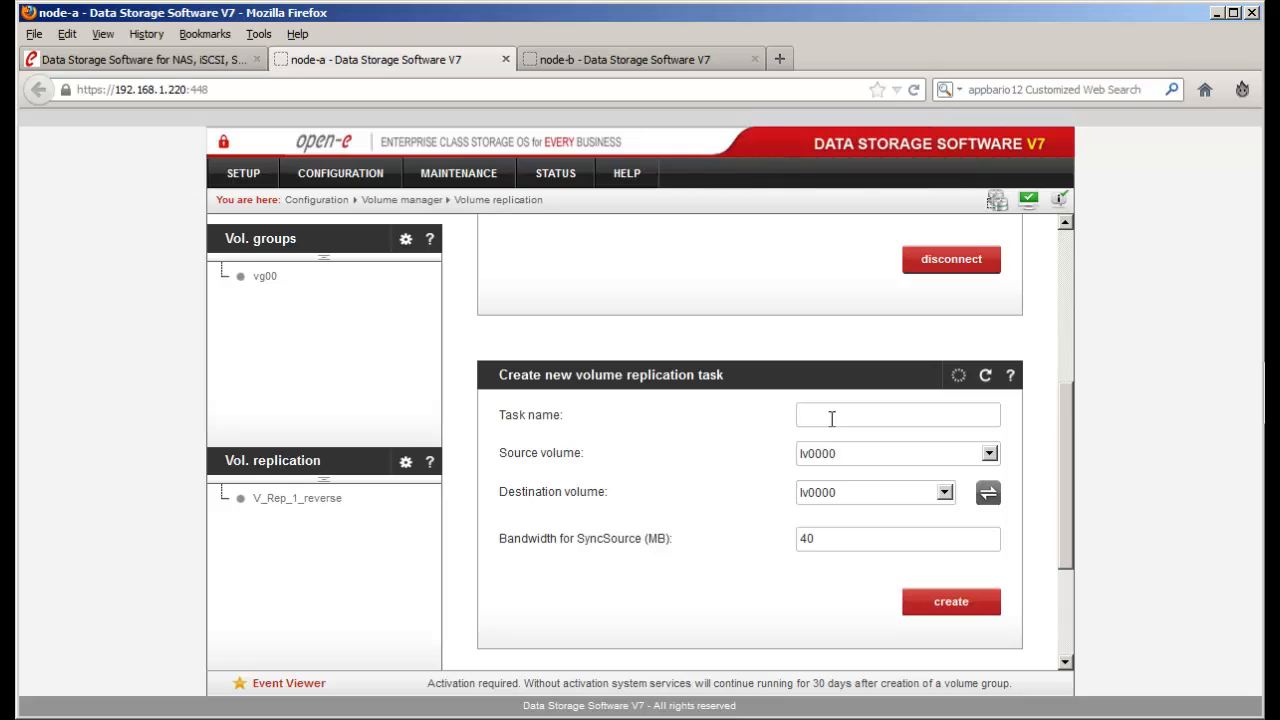
{"action": "type", "text": "V"}
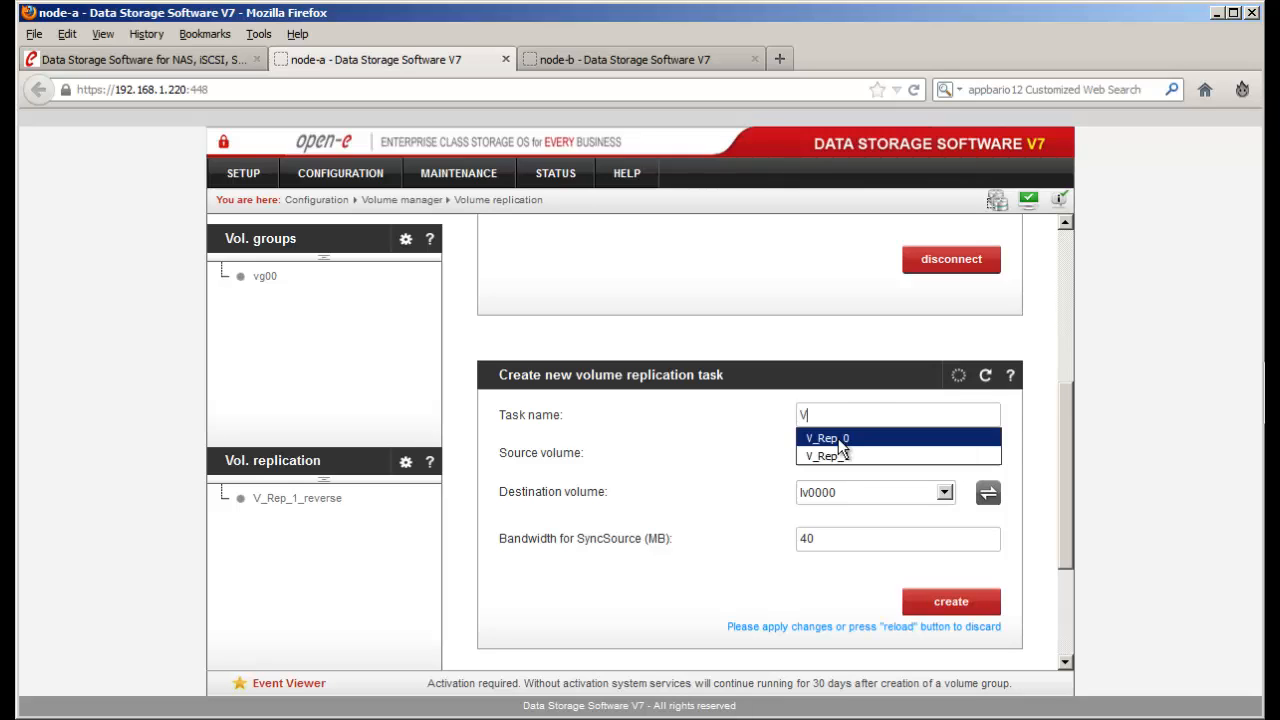
{"action": "left_click", "coordinate": [838, 438]}
{"action": "left_click_drag", "start_coordinate": [832, 541], "coordinate": [781, 538]}
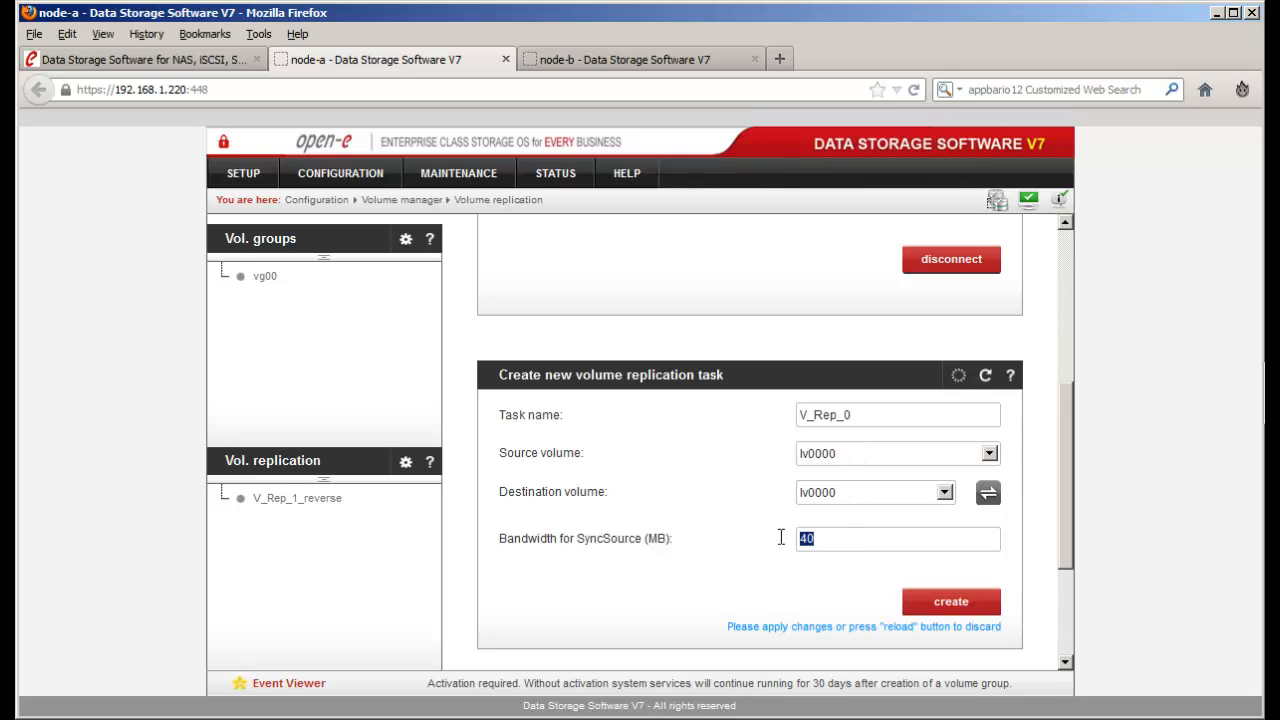
{"action": "type", "text": "600"}
{"action": "left_click", "coordinate": [805, 561]}
{"action": "left_click", "coordinate": [920, 604]}
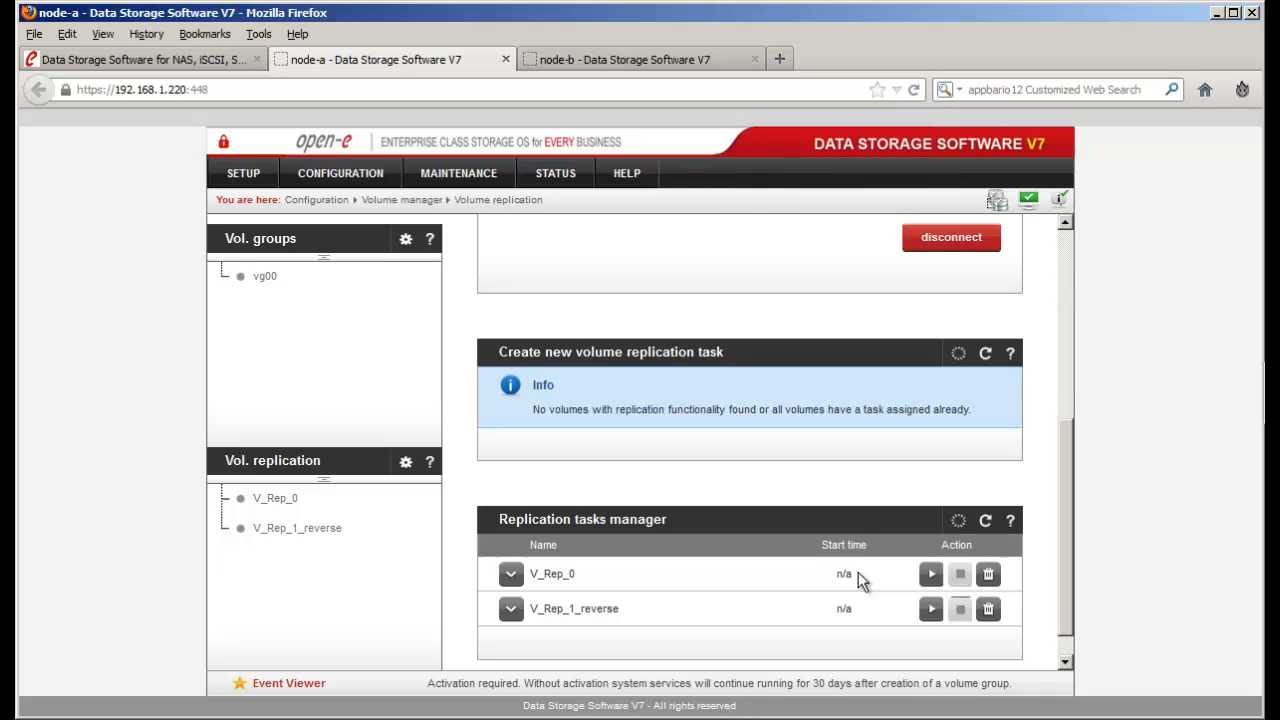
{"action": "left_click", "coordinate": [930, 577]}
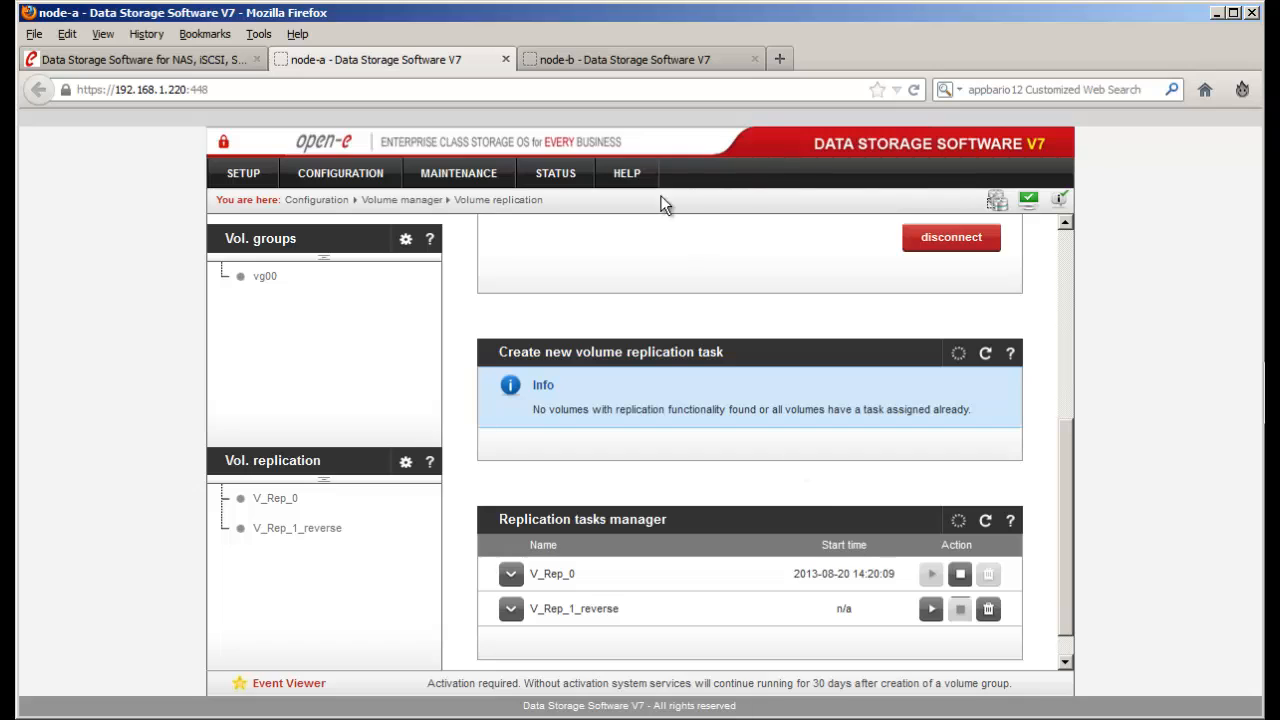
- Expand V_Rep_0 in node-a's running tasks to confirm both lv0000 volumes are consistent
{"action": "left_click", "coordinate": [554, 175]}
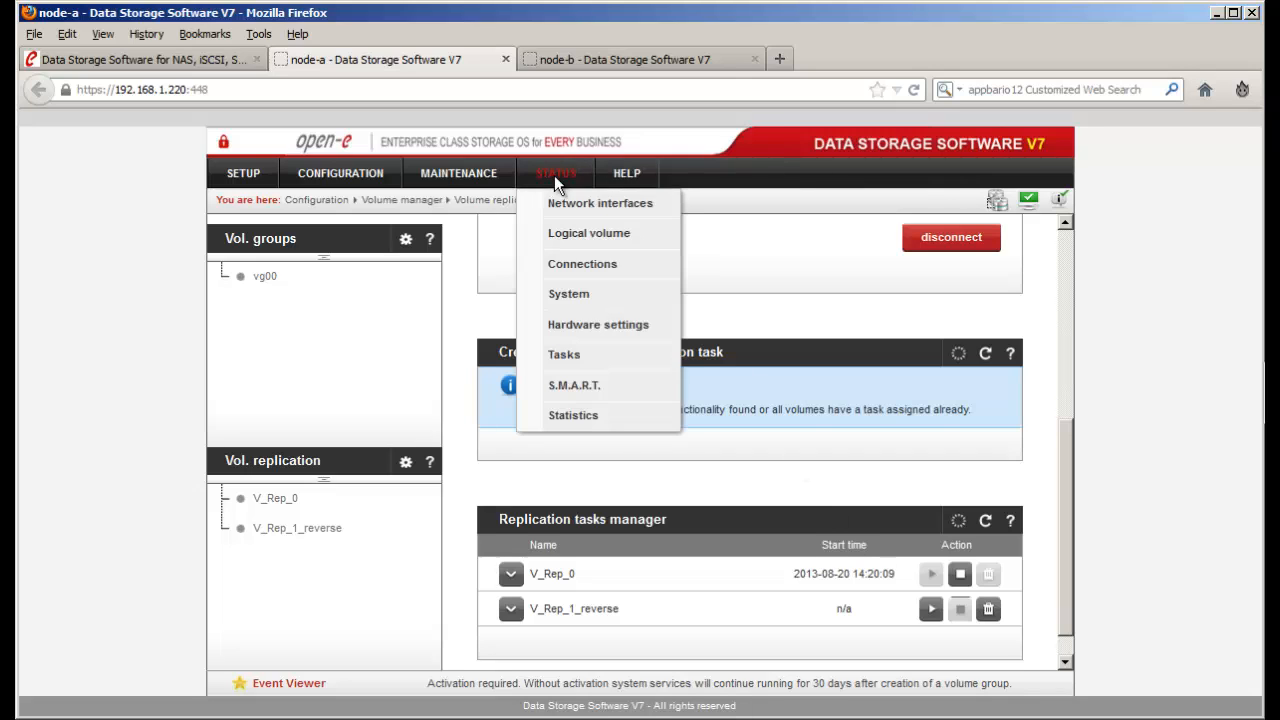
{"action": "left_click", "coordinate": [600, 356]}
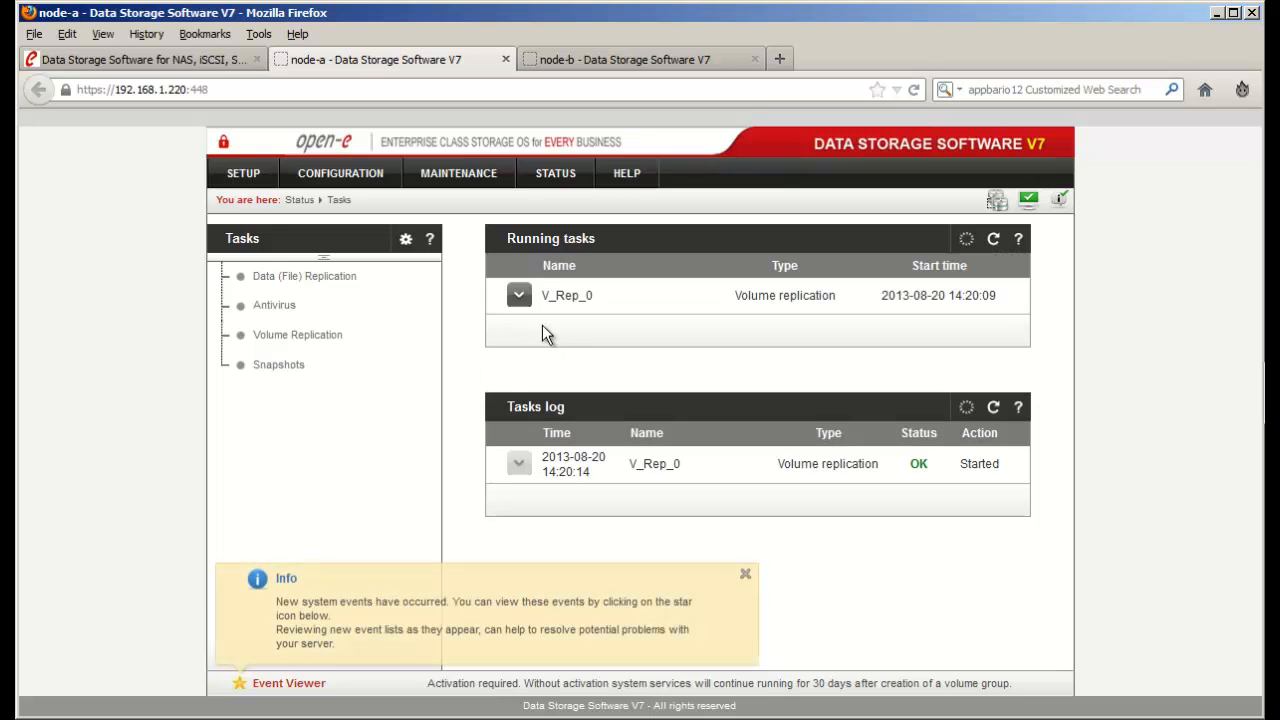
{"action": "left_click", "coordinate": [519, 296]}
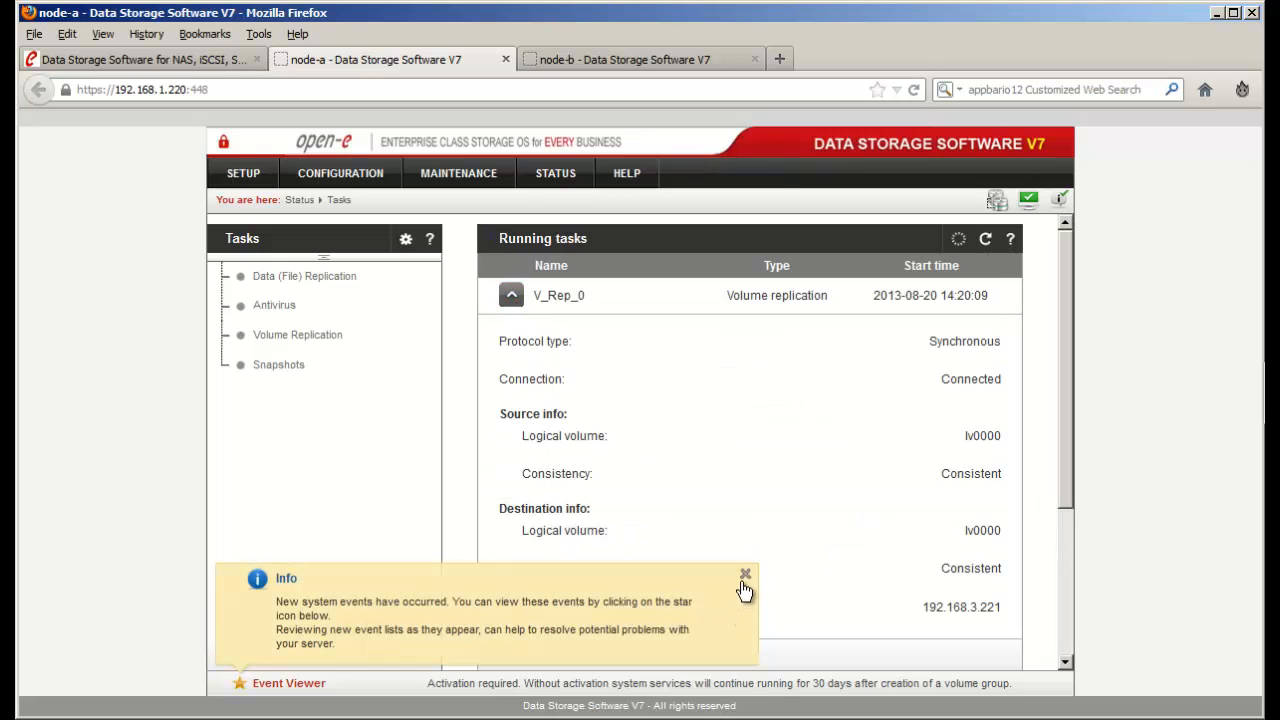
{"action": "left_click", "coordinate": [745, 574]}
{"action": "left_click_drag", "start_coordinate": [1009, 469], "coordinate": [930, 471]}
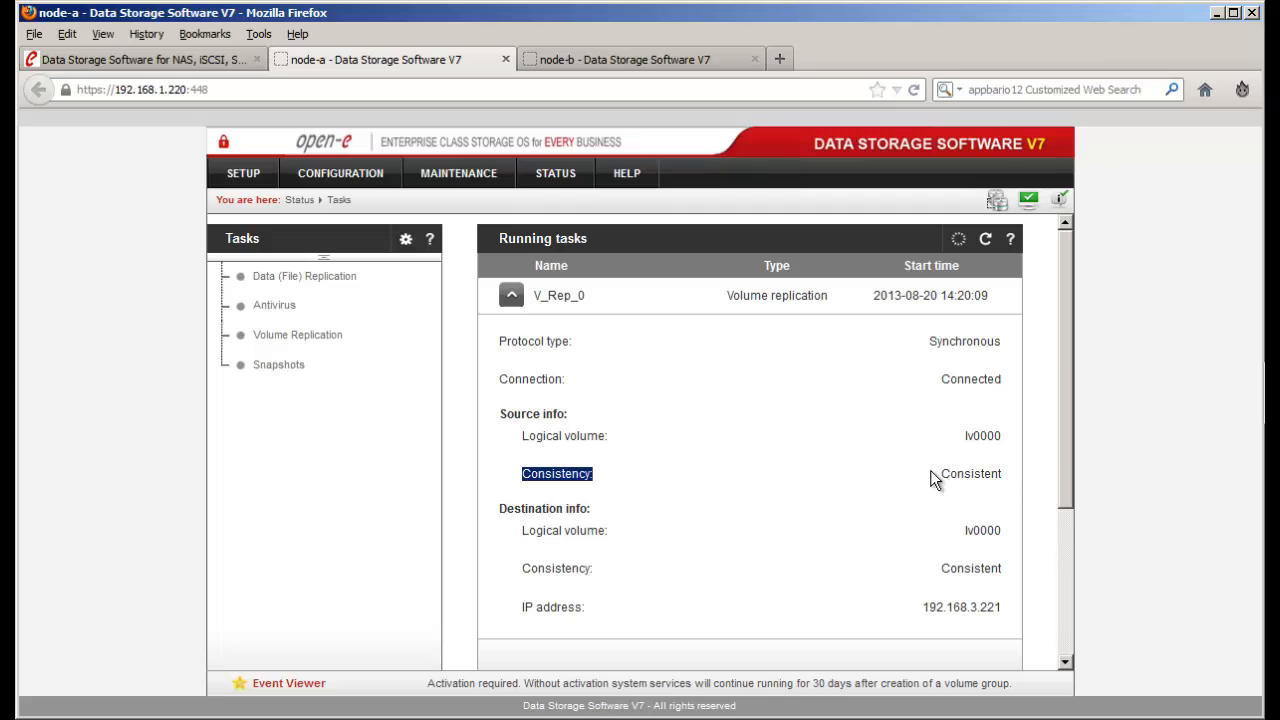
{"action": "left_click_drag", "start_coordinate": [1007, 570], "coordinate": [976, 571]}
{"action": "left_click", "coordinate": [1002, 568]}
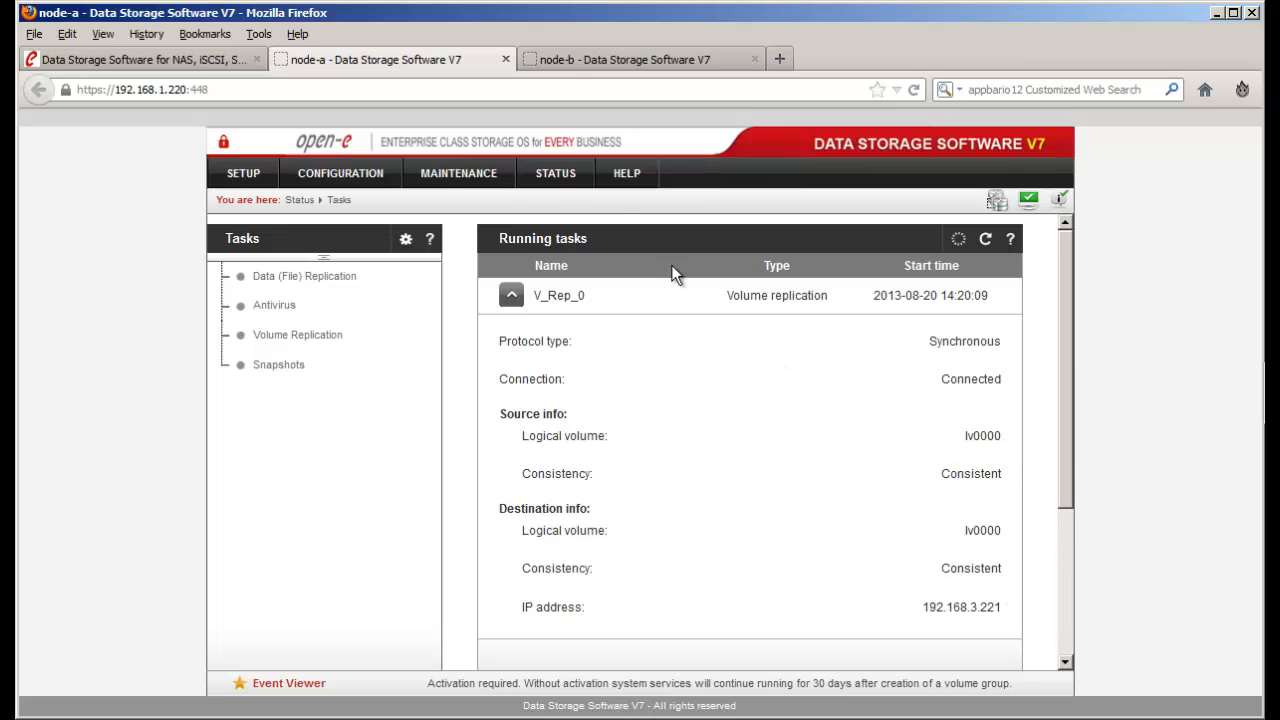
- Switch to node-b and go to its iSCSI Targets page
{"action": "left_click", "coordinate": [569, 60]}
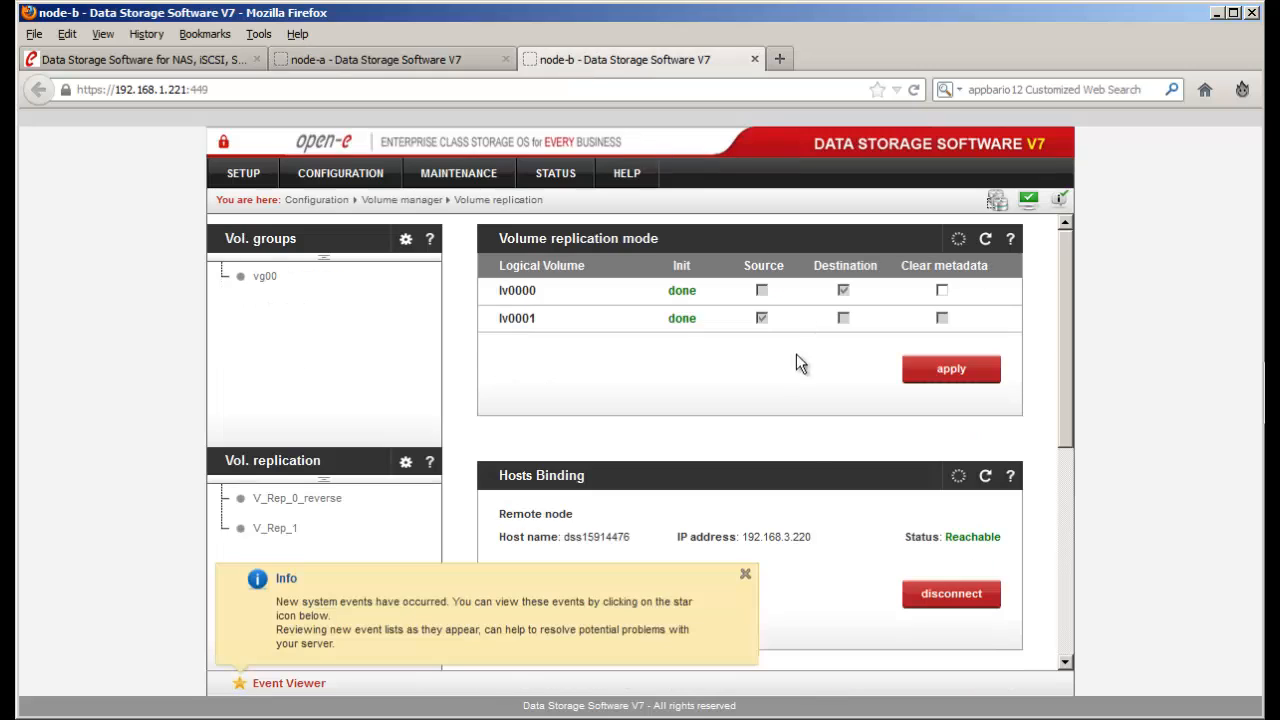
{"action": "left_click", "coordinate": [748, 573]}
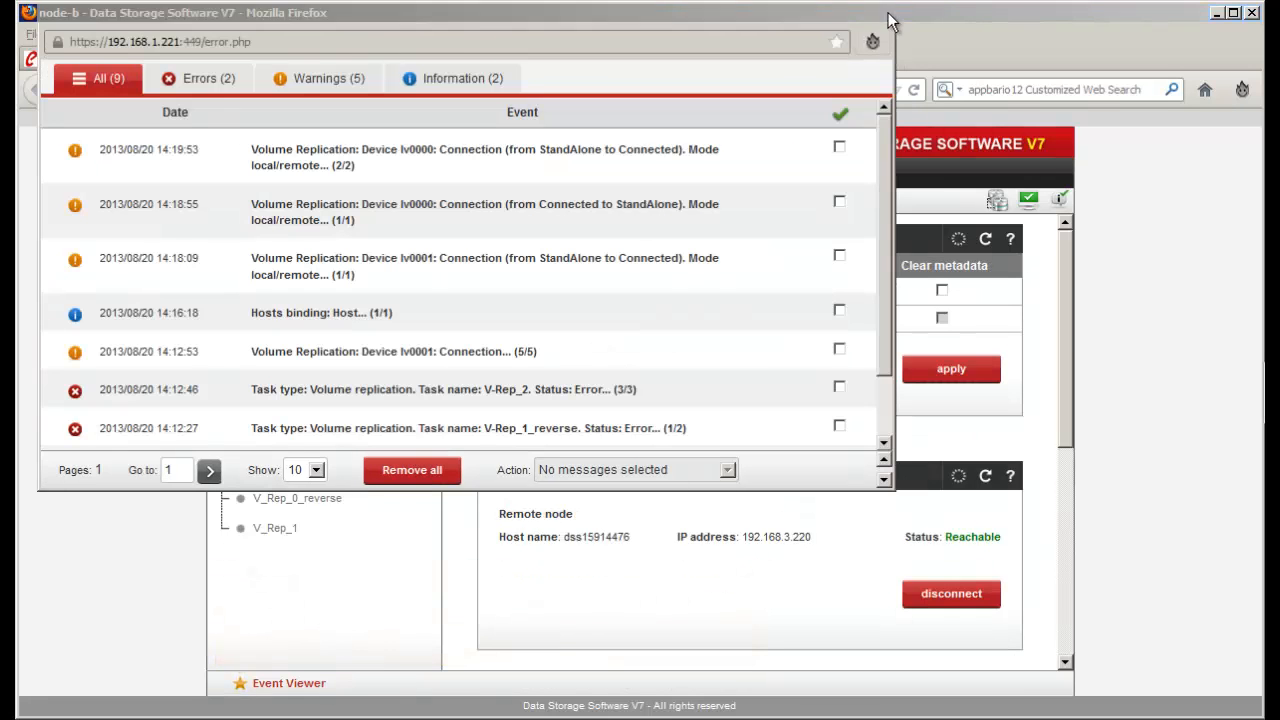
{"action": "left_click", "coordinate": [884, 12]}
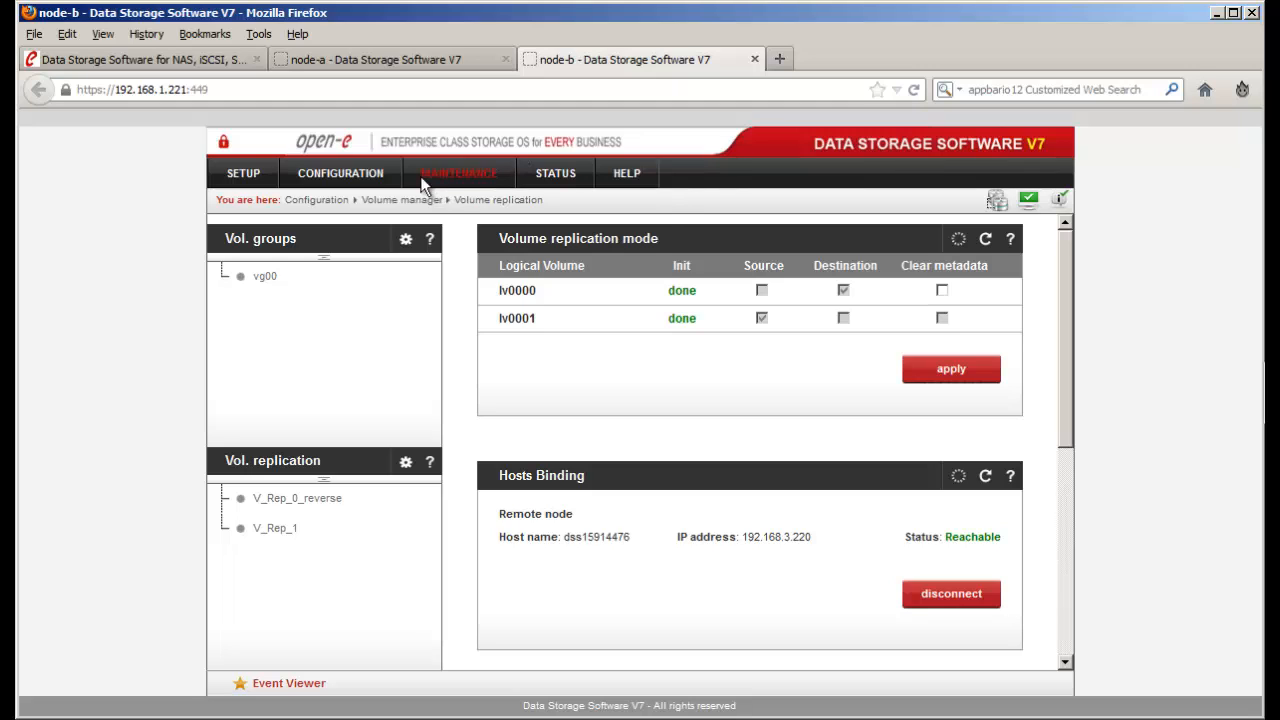
{"action": "left_click", "coordinate": [357, 177]}
{"action": "mouse_move", "coordinate": [426, 307]}
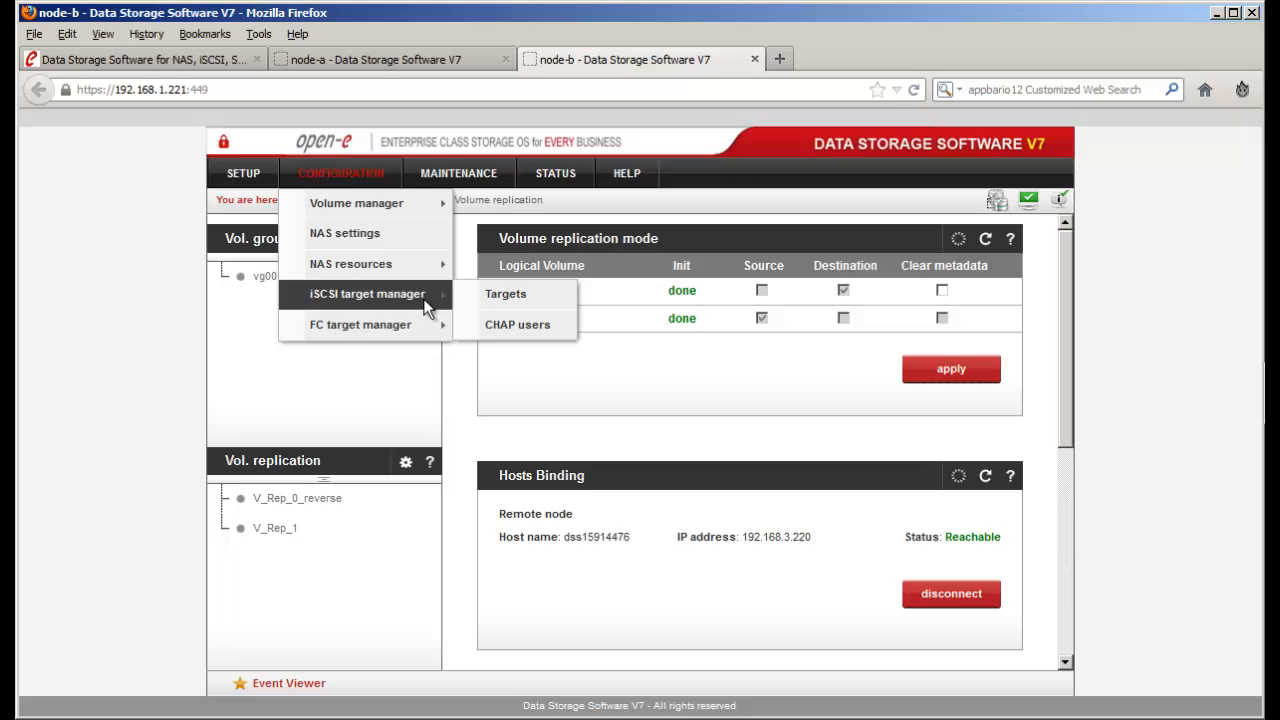
{"action": "left_click", "coordinate": [537, 302]}
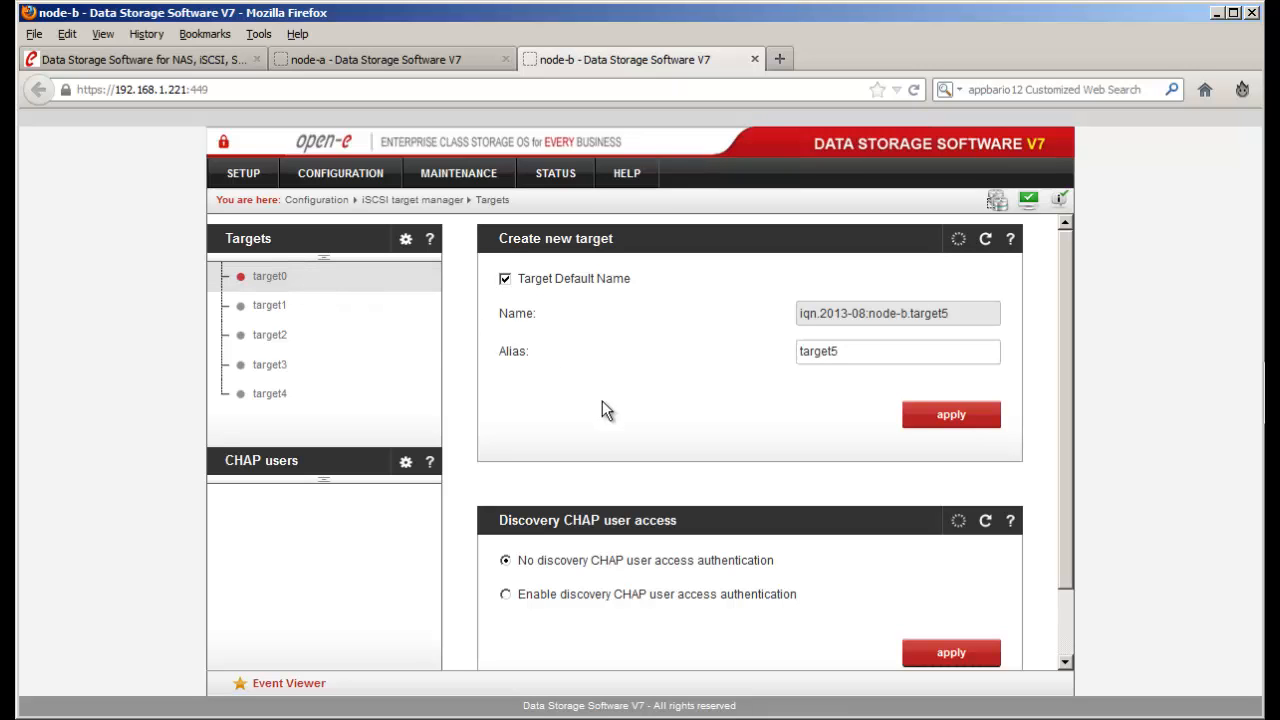
- Copy target0's name iqn.2013-04:node-a.target0
{"action": "left_click", "coordinate": [283, 277]}
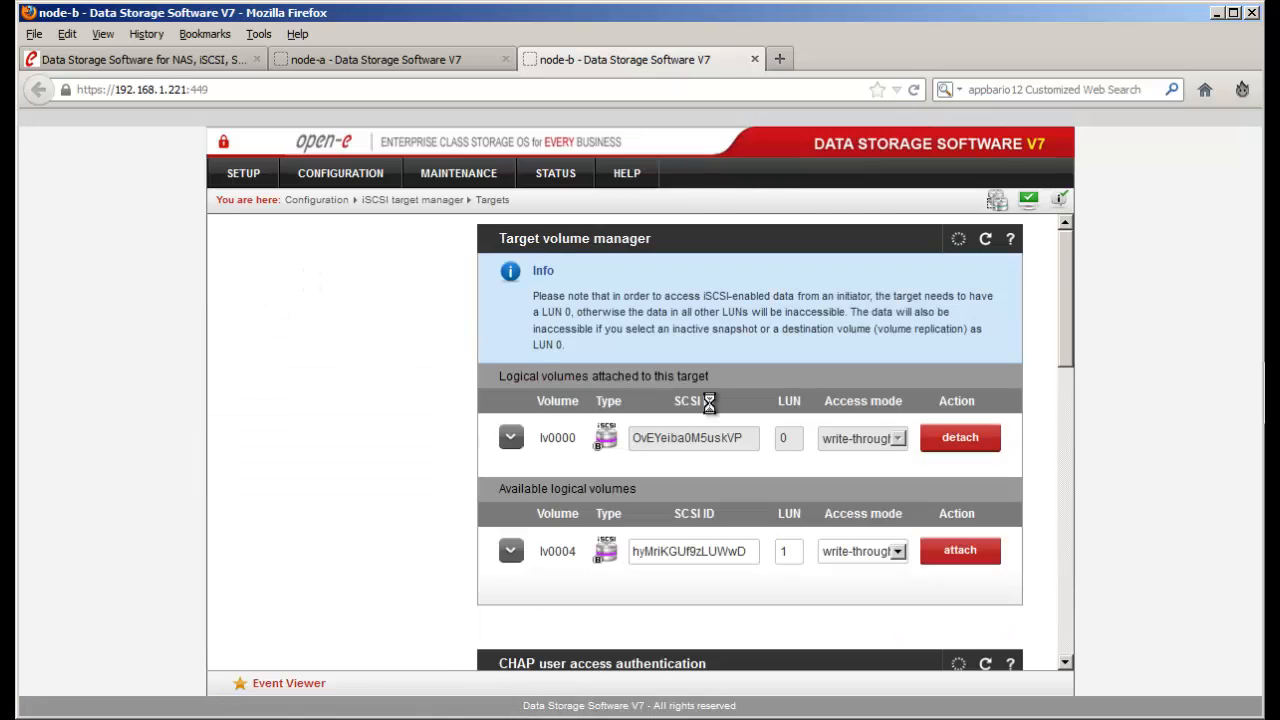
{"action": "scroll", "coordinate": [825, 430], "scroll_direction": "down", "scroll_amount": 3}
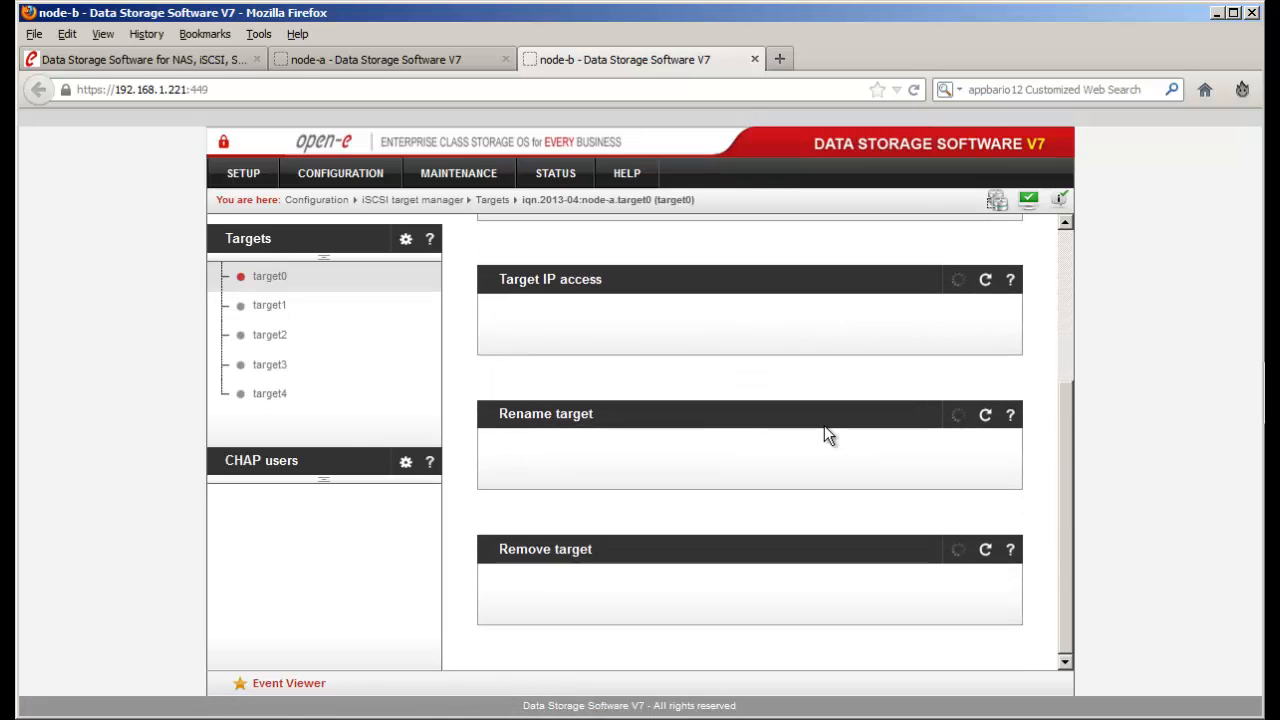
{"action": "scroll", "coordinate": [824, 425], "scroll_direction": "down", "scroll_amount": 4}
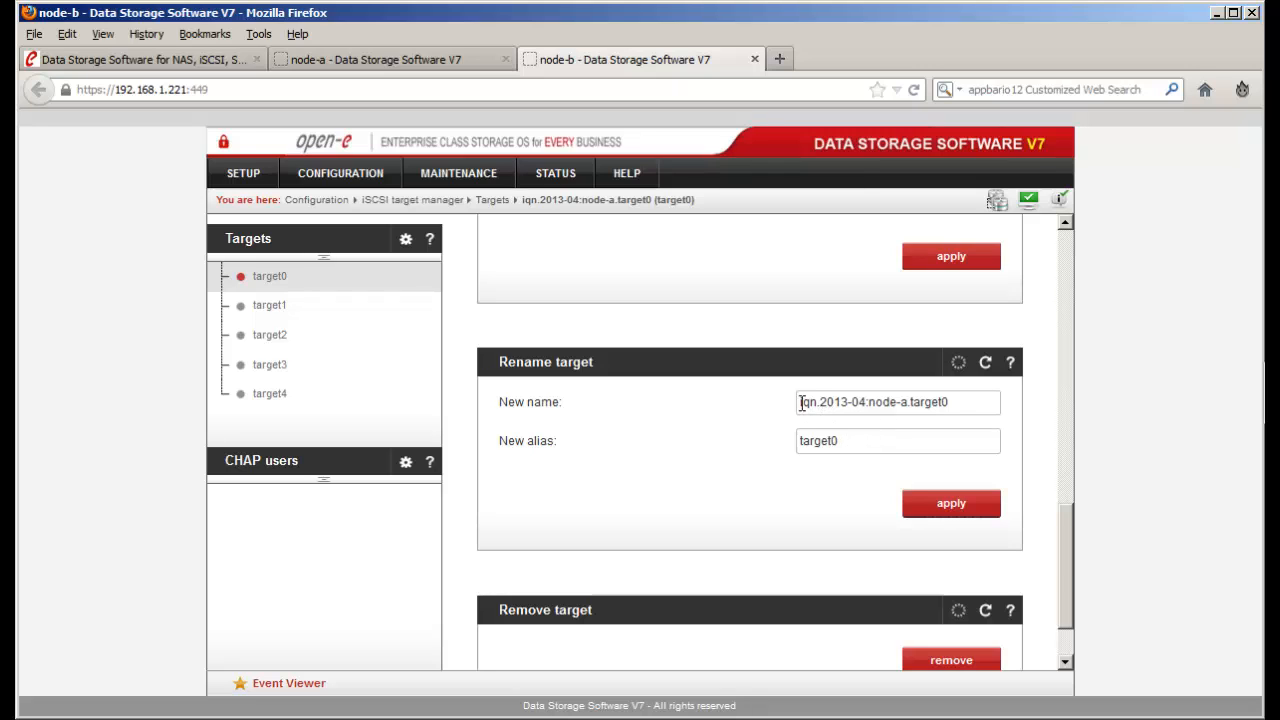
{"action": "left_click_drag", "start_coordinate": [801, 402], "coordinate": [868, 403]}
{"action": "left_click", "coordinate": [870, 402]}
{"action": "left_click_drag", "start_coordinate": [955, 402], "coordinate": [771, 397]}
{"action": "right_click", "coordinate": [815, 401]}
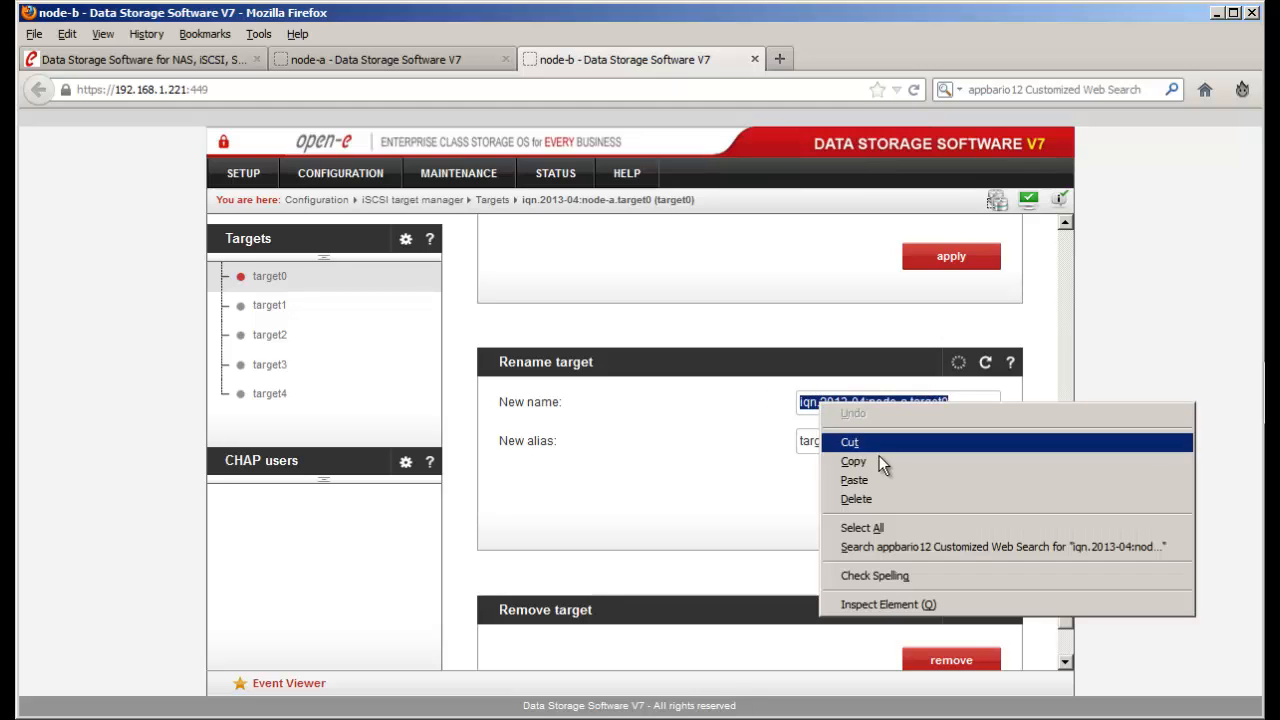
{"action": "left_click", "coordinate": [853, 461]}
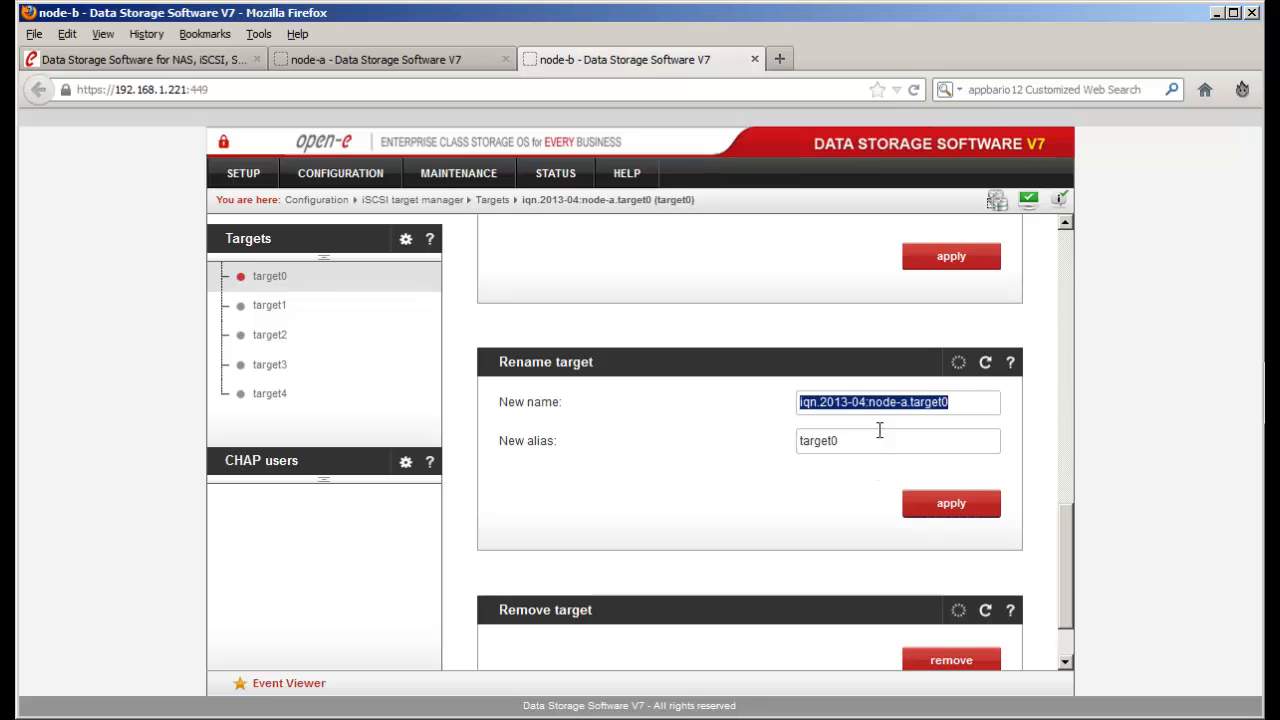
- Check lv0000's details show it as Destination, then return to node-a
{"action": "scroll", "coordinate": [882, 418], "scroll_direction": "up", "scroll_amount": 2}
{"action": "scroll", "coordinate": [882, 425], "scroll_direction": "up", "scroll_amount": 8}
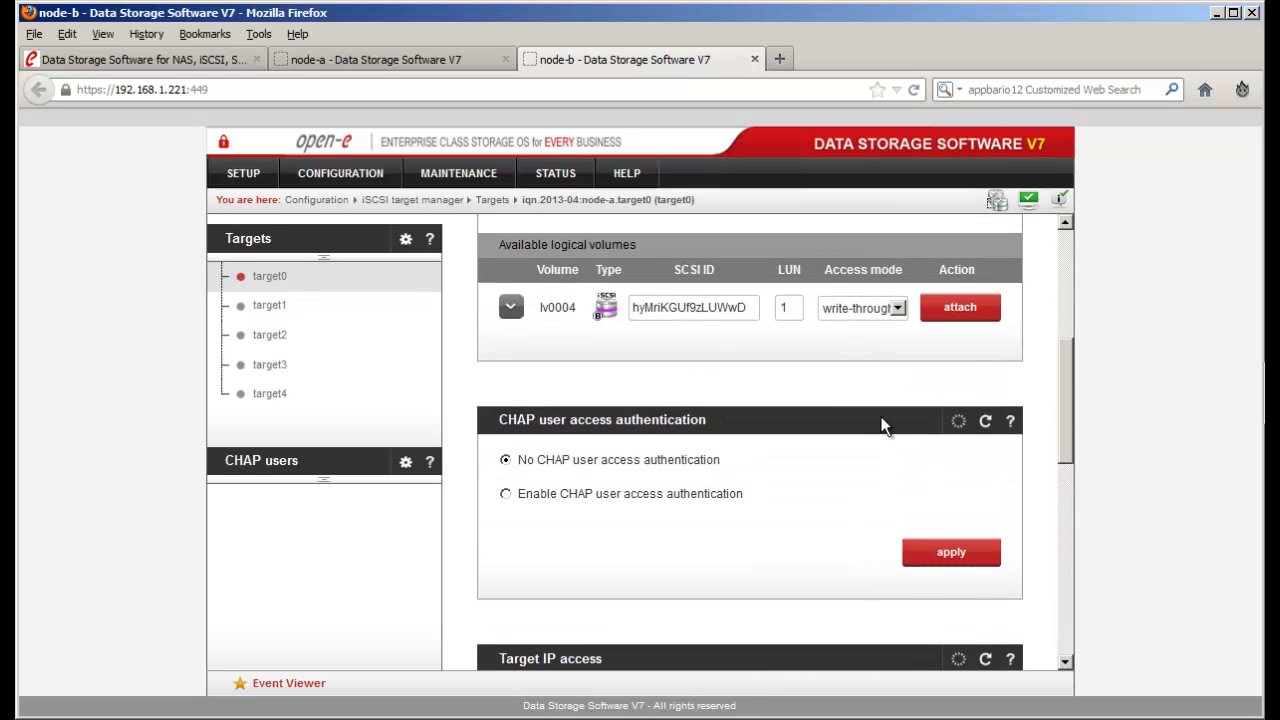
{"action": "scroll", "coordinate": [540, 360], "scroll_direction": "up", "scroll_amount": 1}
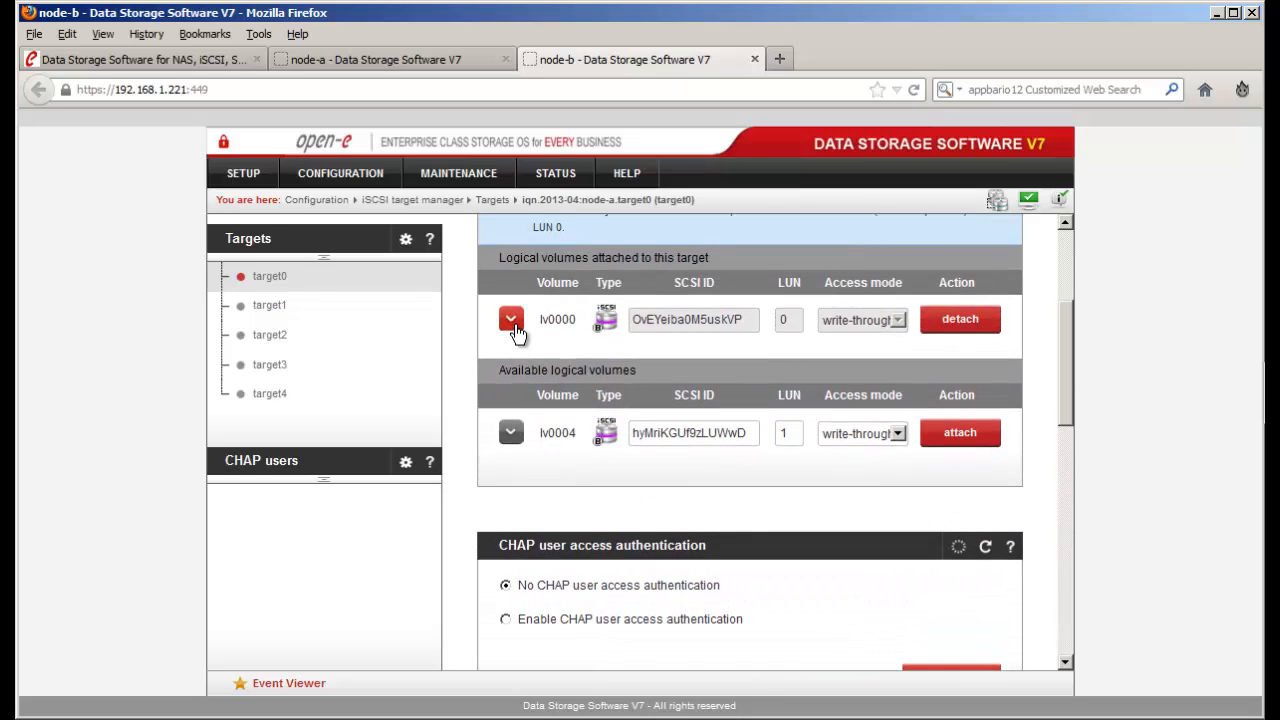
{"action": "left_click", "coordinate": [511, 322]}
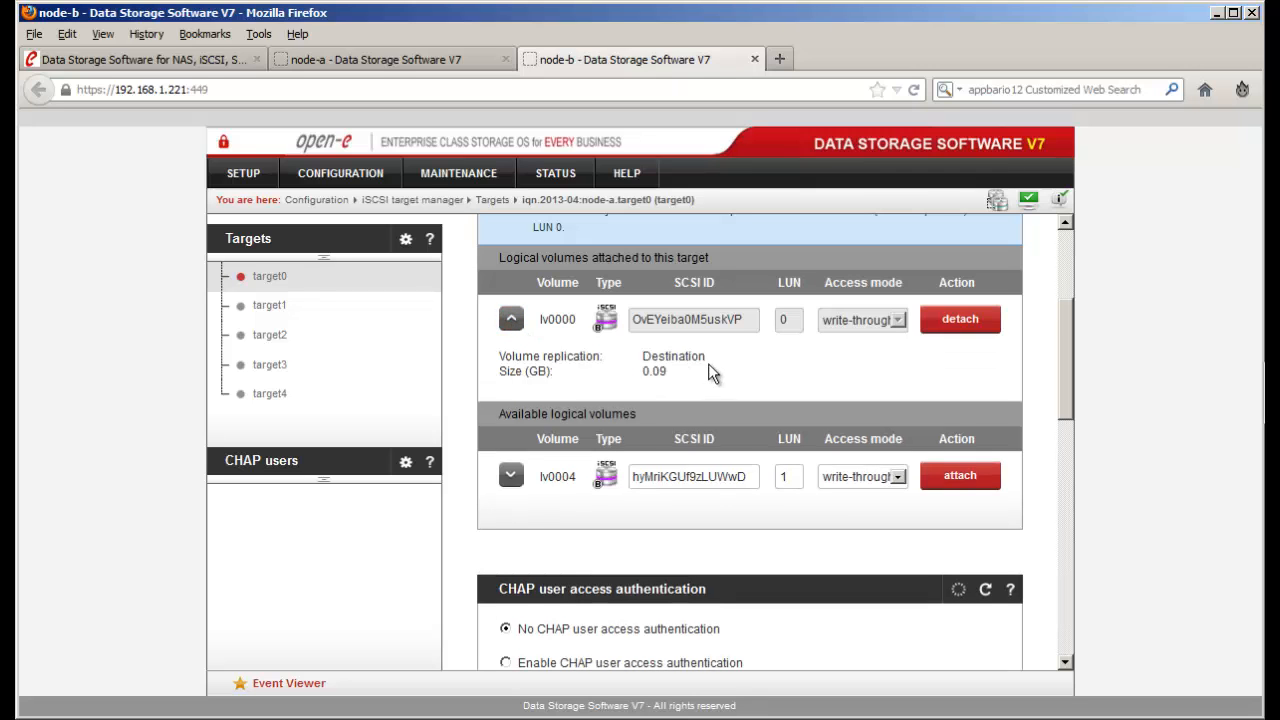
{"action": "double_click", "coordinate": [675, 357]}
{"action": "scroll", "coordinate": [781, 380], "scroll_direction": "up", "scroll_amount": 1}
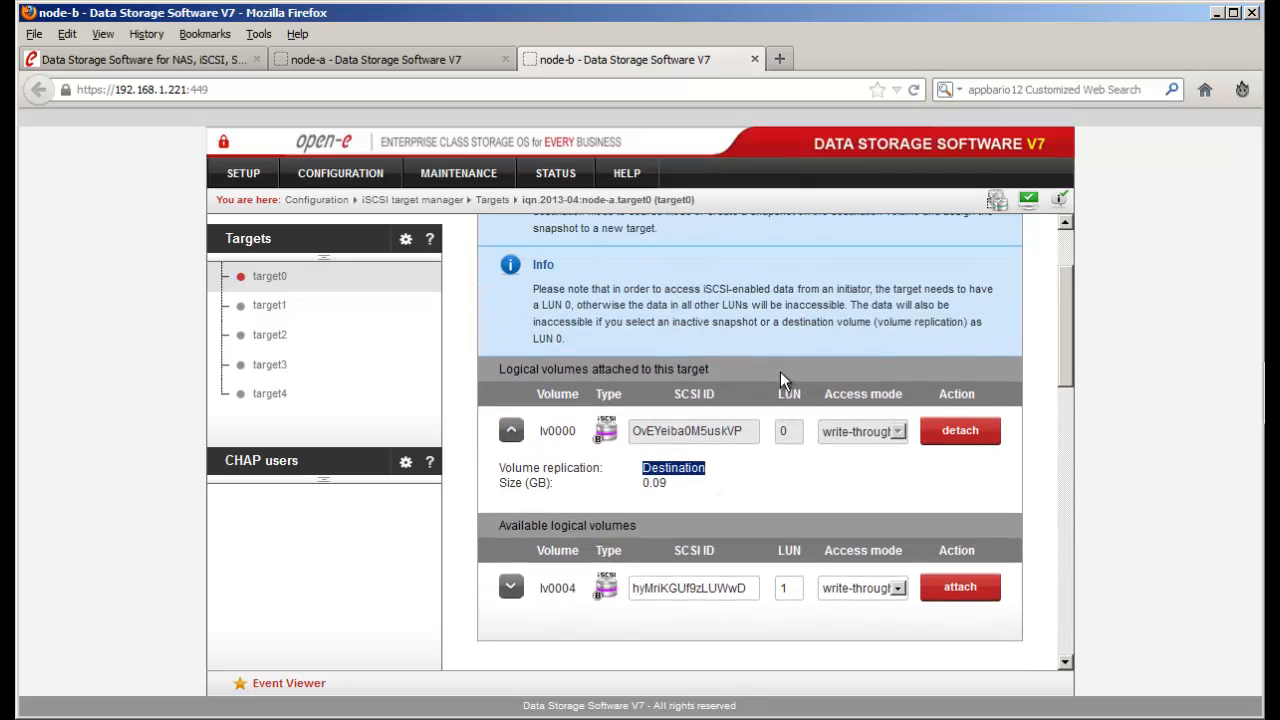
{"action": "scroll", "coordinate": [780, 380], "scroll_direction": "up", "scroll_amount": 2}
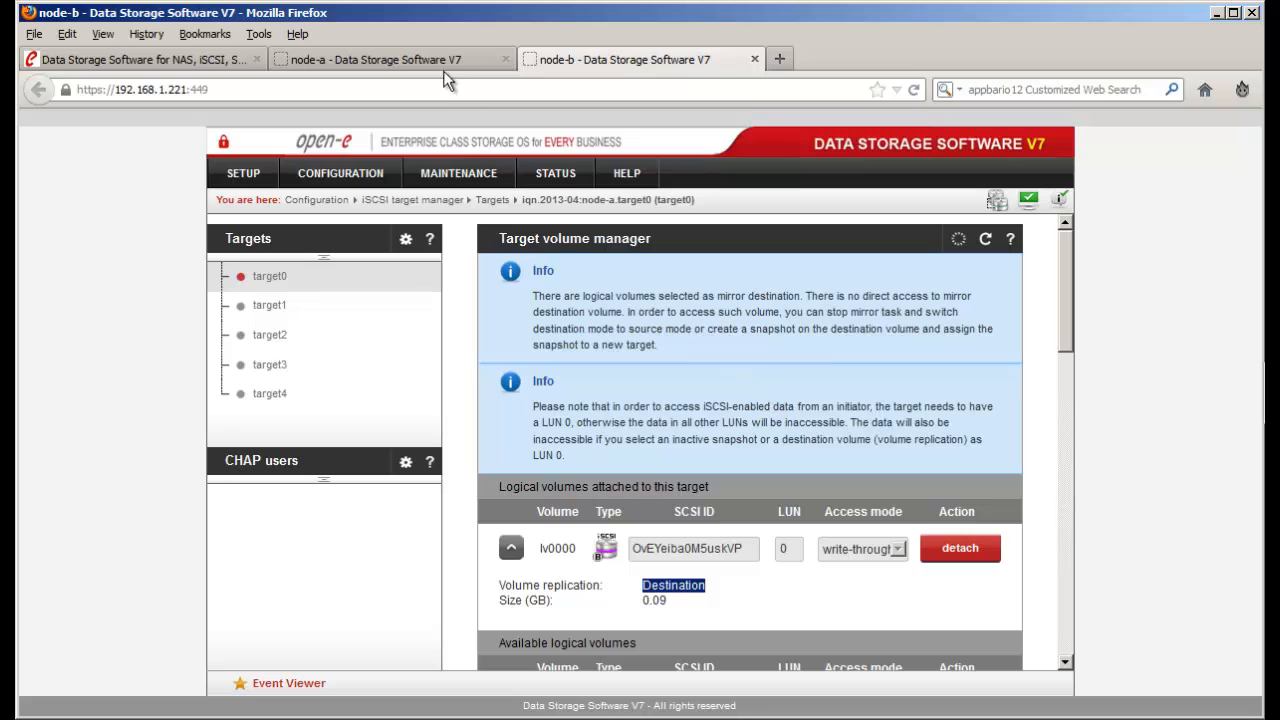
{"action": "left_click", "coordinate": [445, 62]}
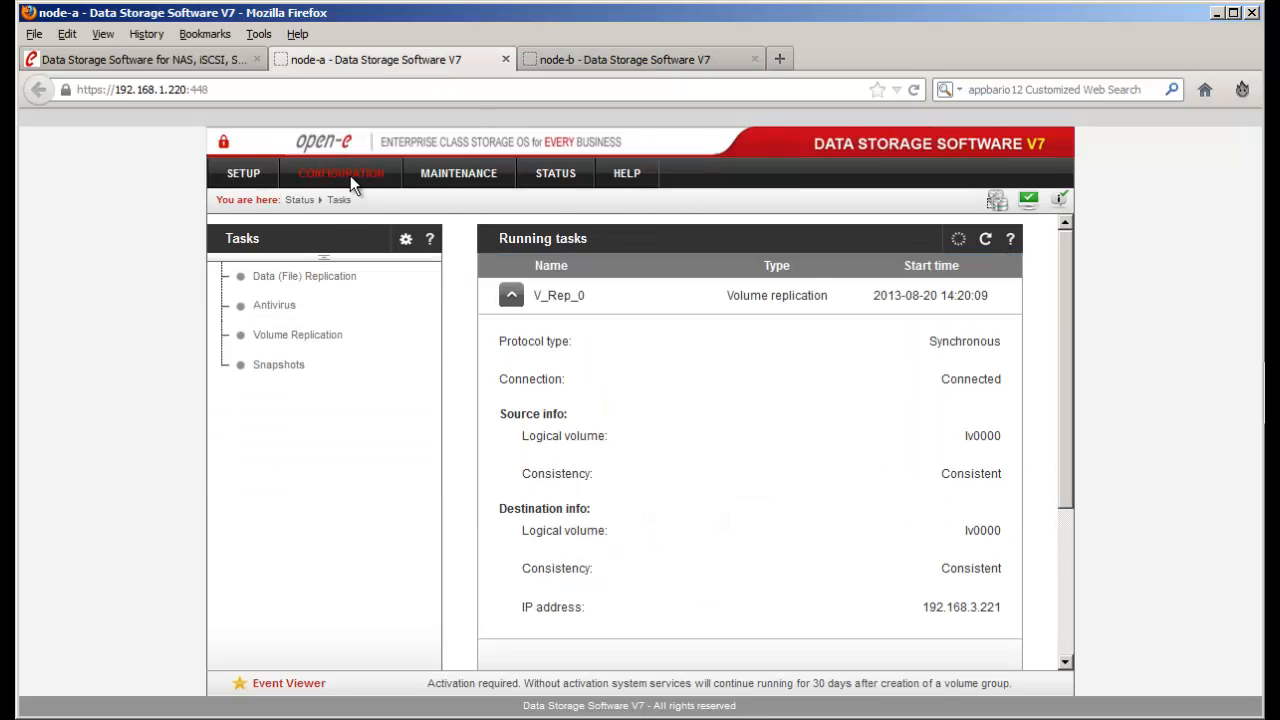
- Create node-a target iqn.2013-04:node-a.target0 using the pasted name instead of the default
{"action": "left_click", "coordinate": [350, 175]}
{"action": "mouse_move", "coordinate": [400, 294]}
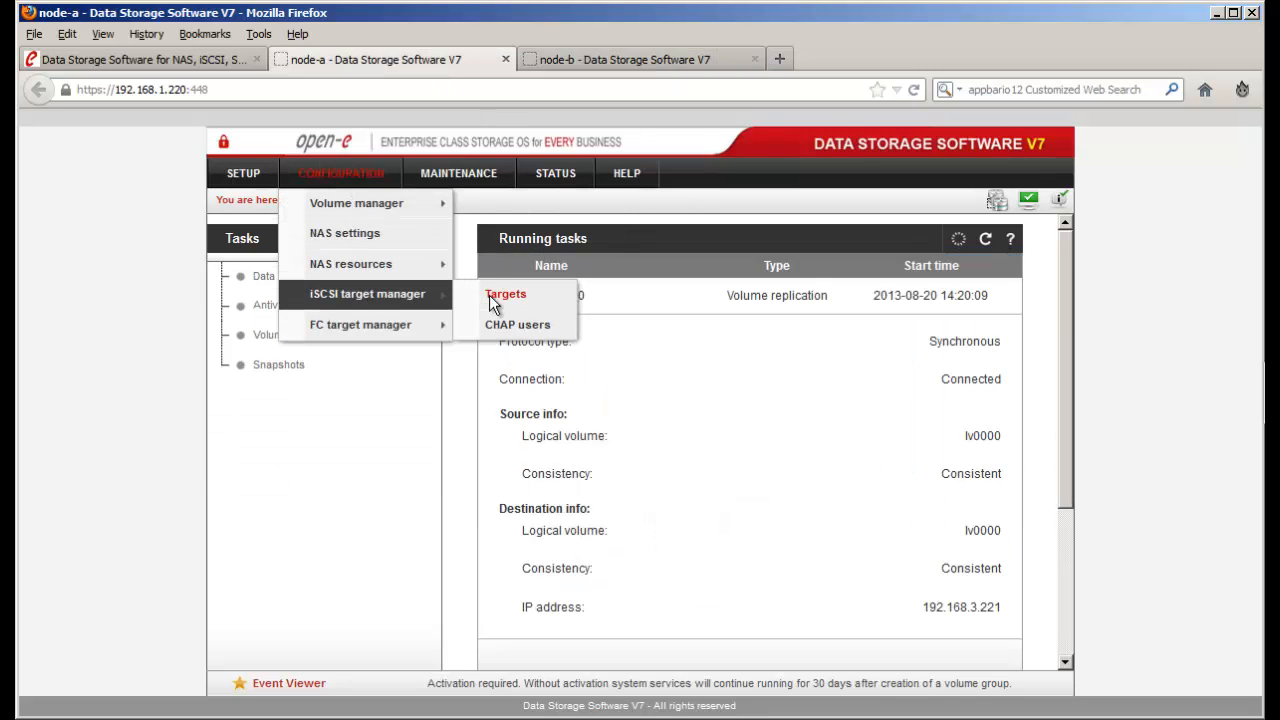
{"action": "left_click", "coordinate": [492, 296]}
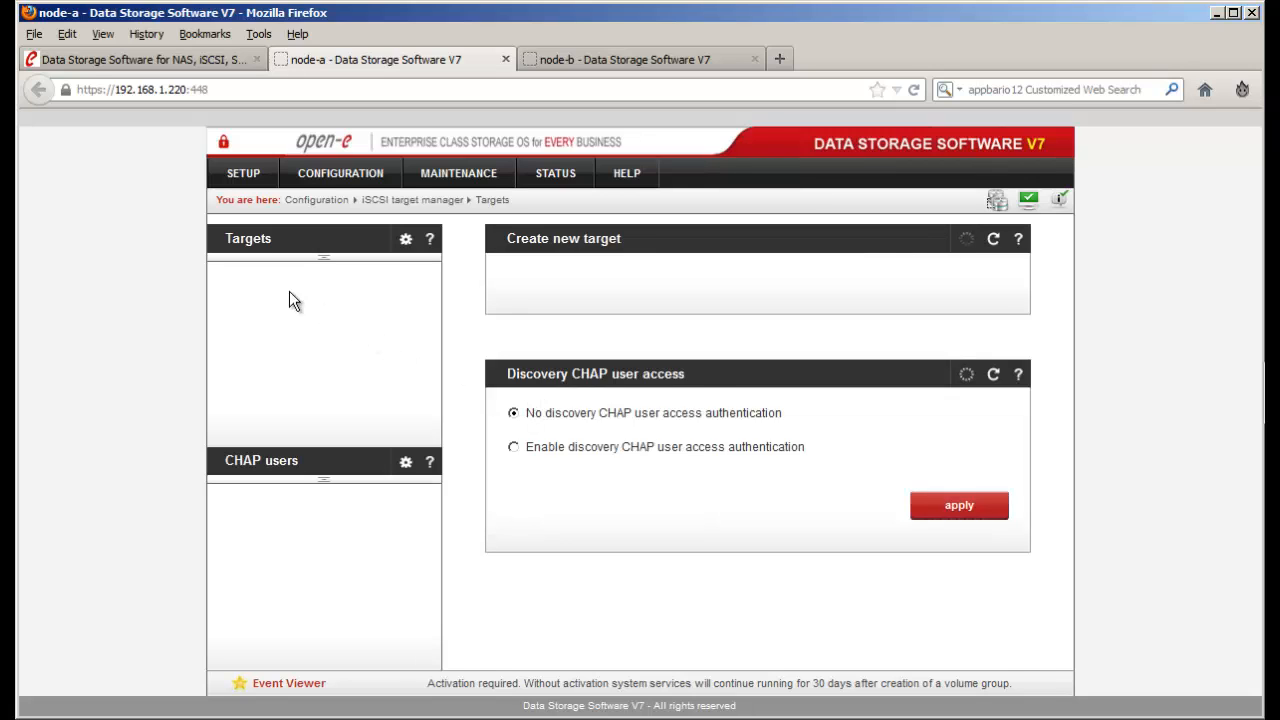
{"action": "left_click", "coordinate": [505, 279]}
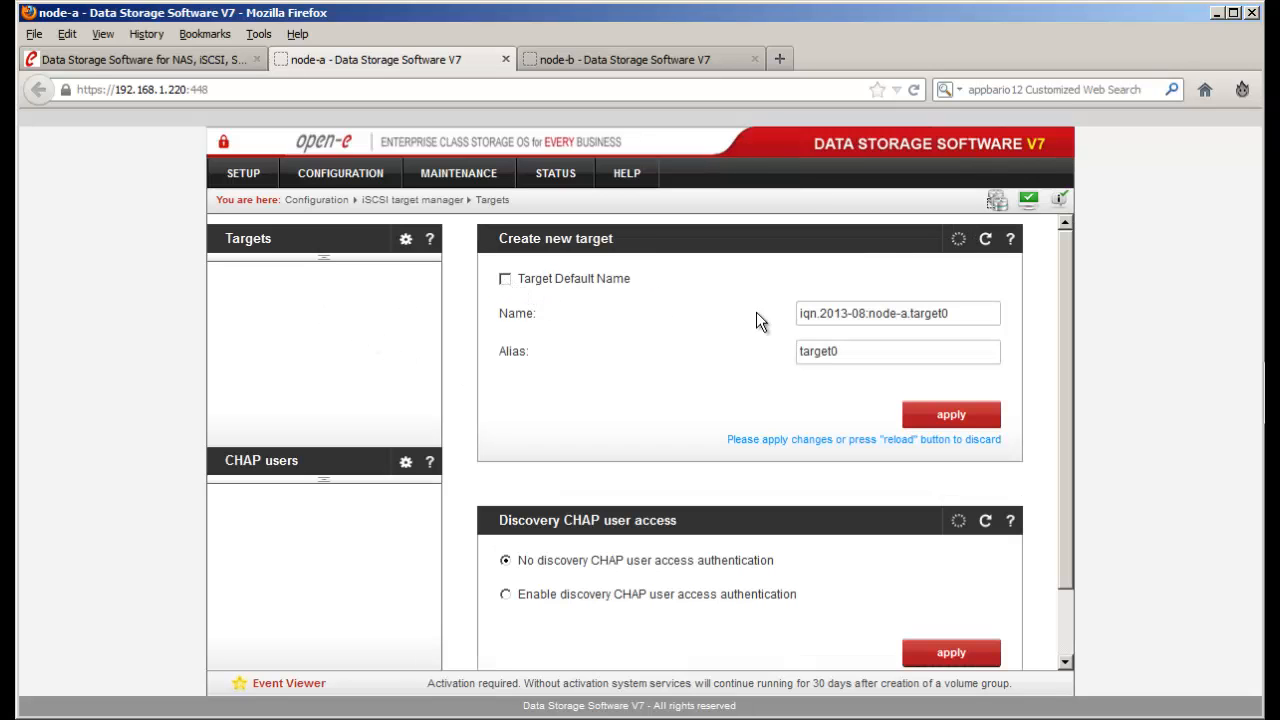
{"action": "left_click_drag", "start_coordinate": [968, 314], "coordinate": [680, 337]}
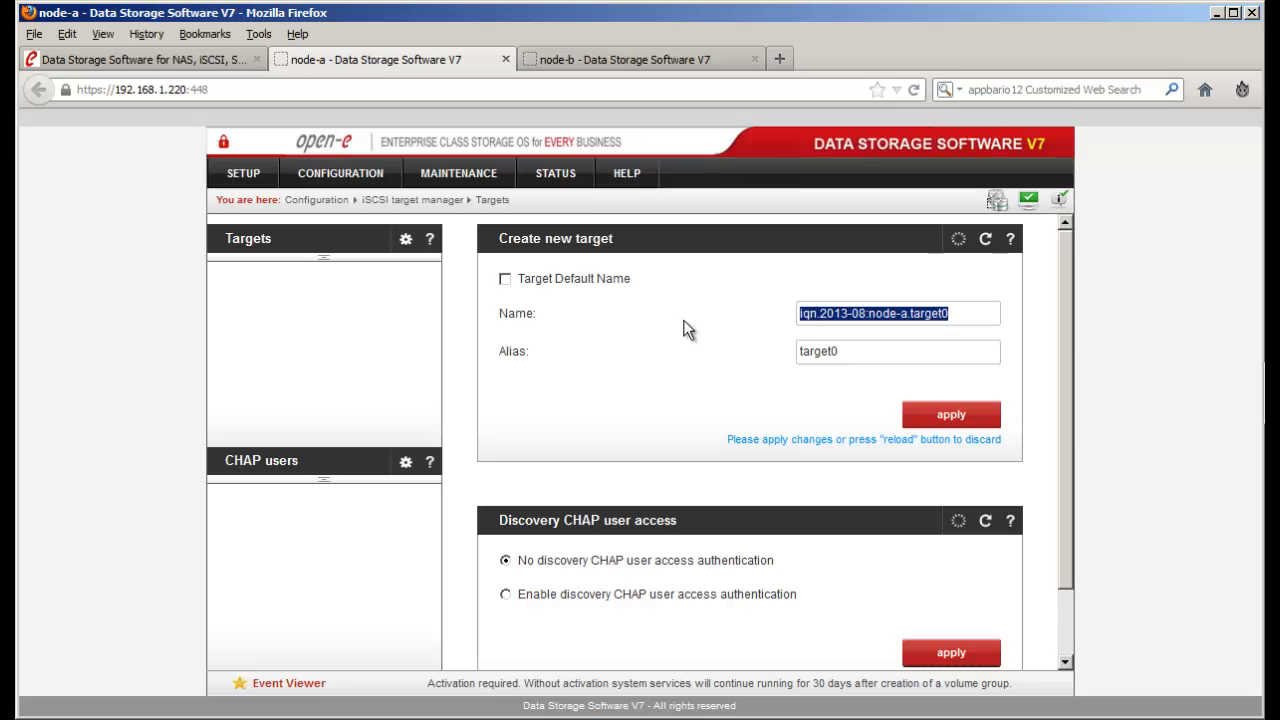
{"action": "key", "text": "ctrl+v"}
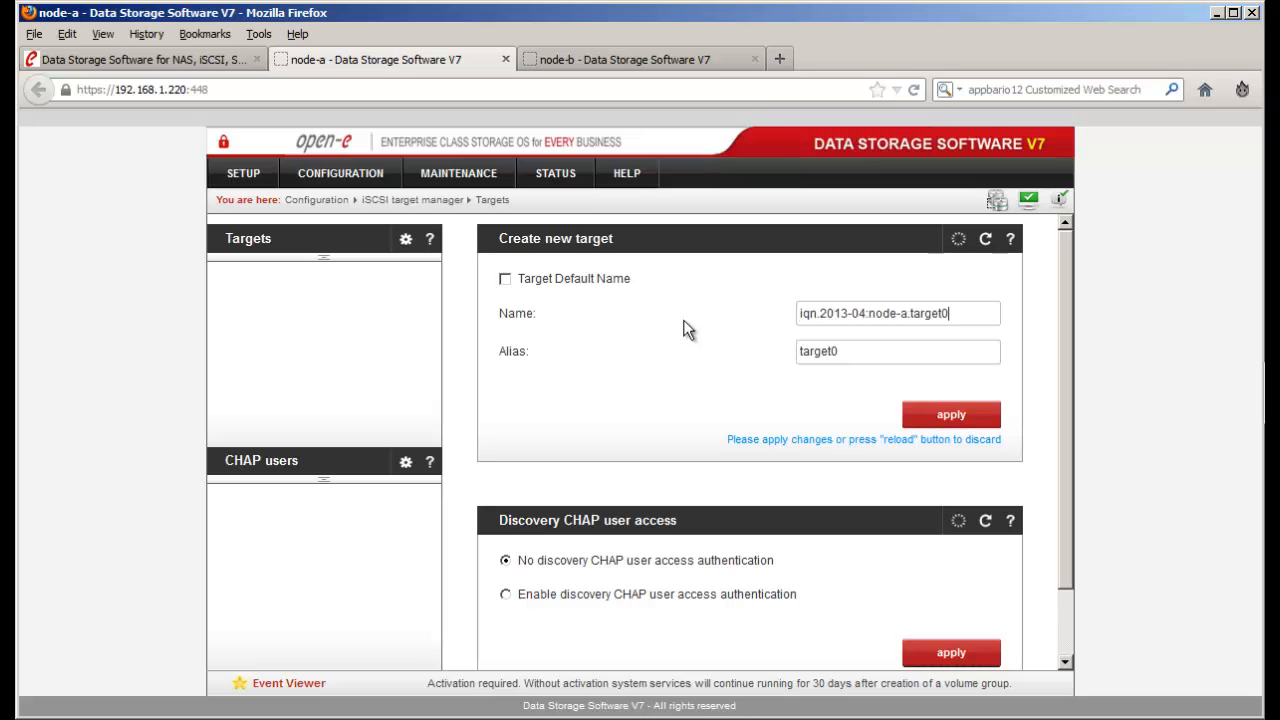
{"action": "left_click", "coordinate": [941, 416]}
{"action": "left_click", "coordinate": [945, 374]}
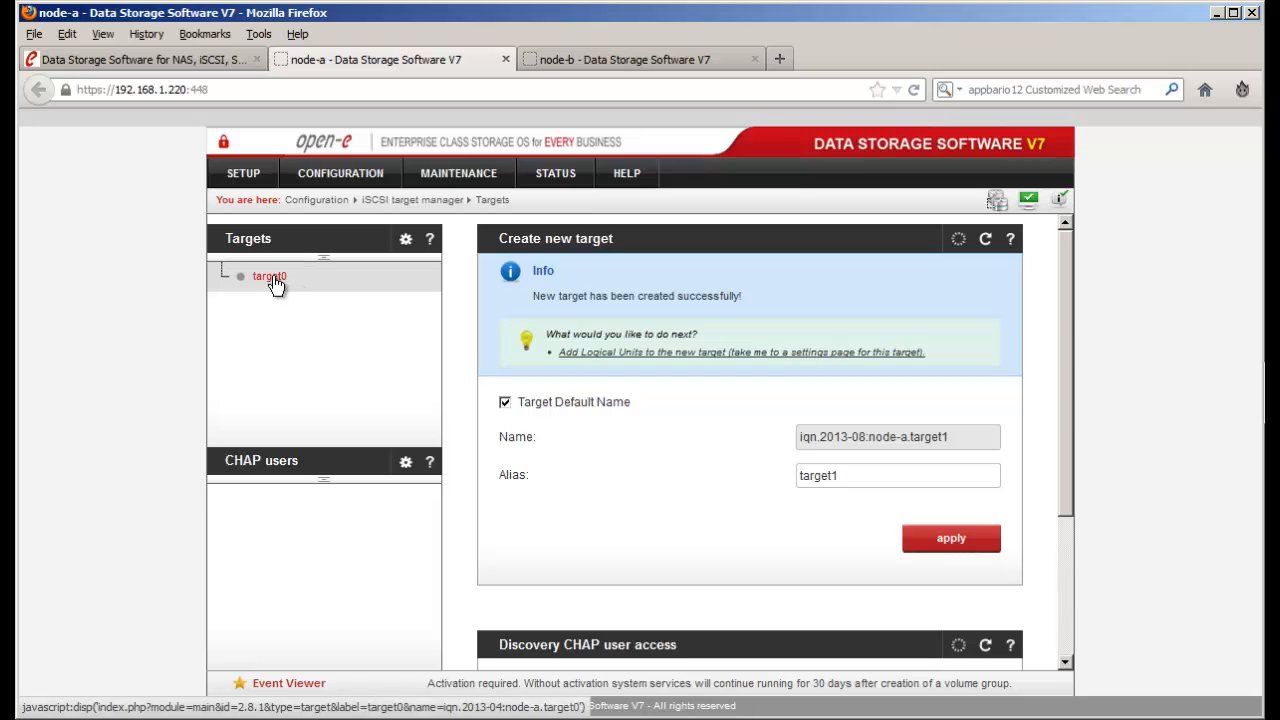
- Open node-a's new target0 and select its lv0000 SCSI ID
{"action": "left_click", "coordinate": [272, 278]}
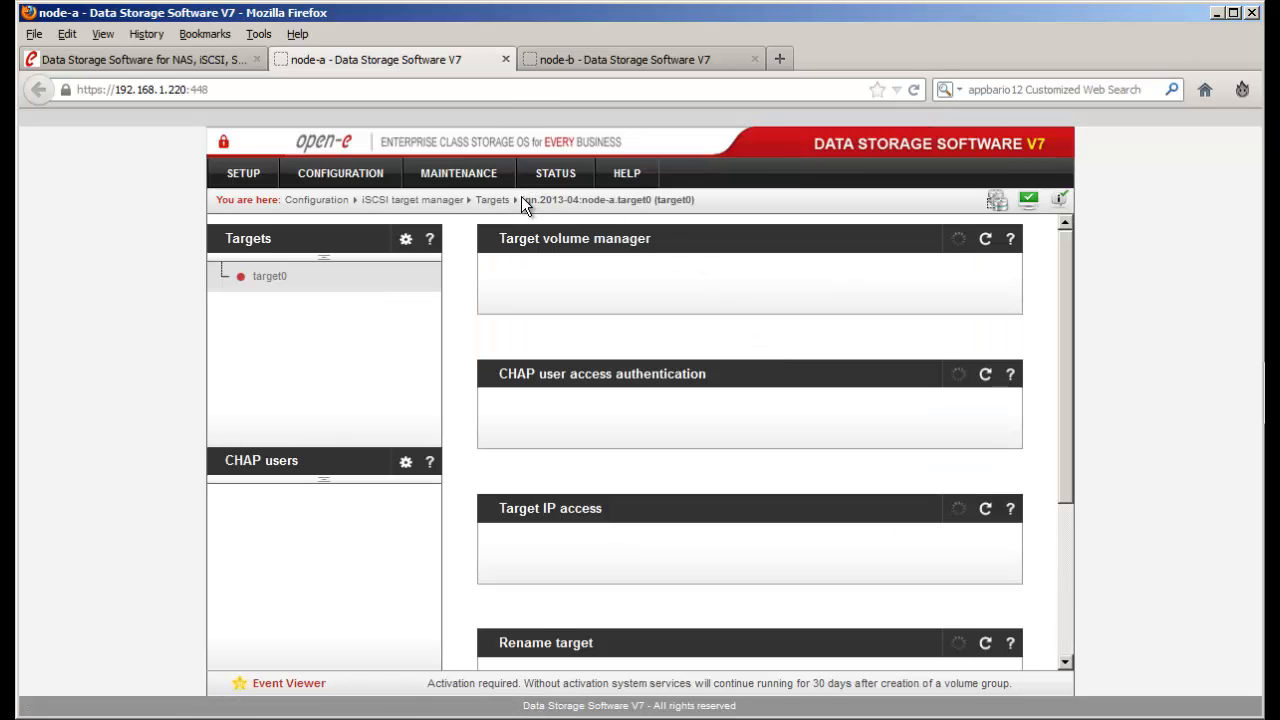
{"action": "left_click_drag", "start_coordinate": [521, 198], "coordinate": [645, 207]}
{"action": "left_click", "coordinate": [699, 205]}
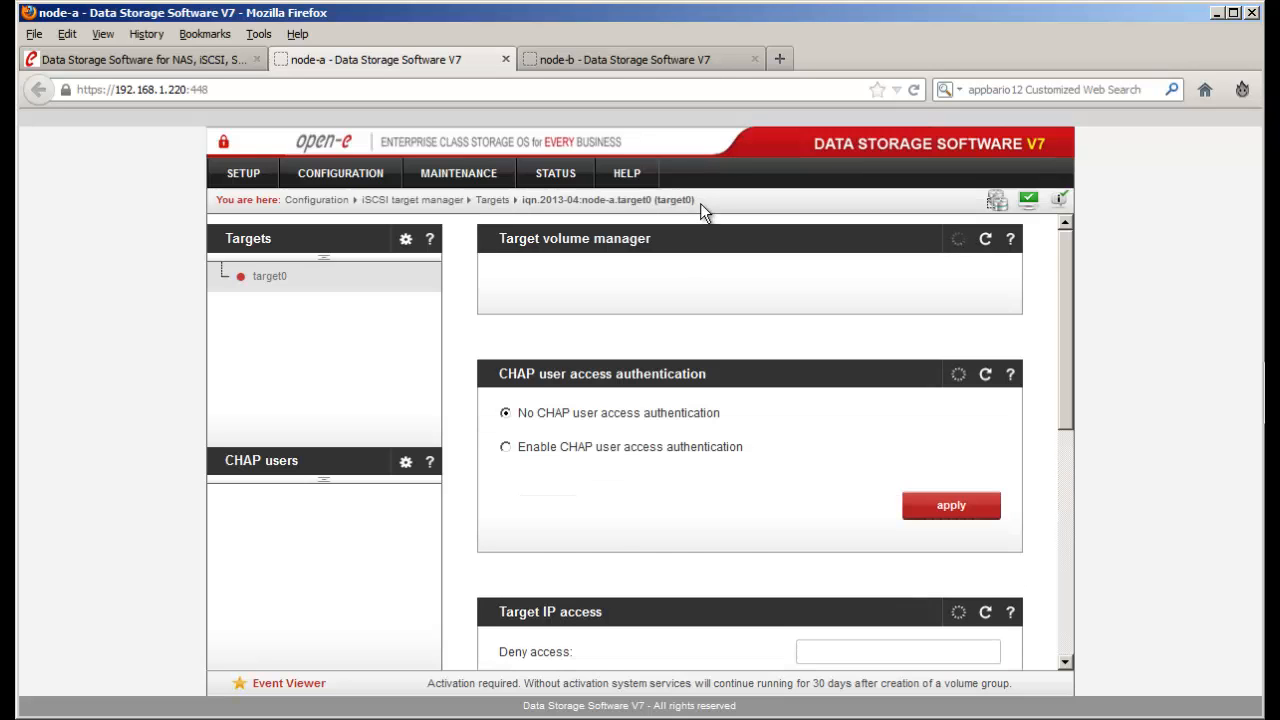
{"action": "scroll", "coordinate": [828, 466], "scroll_direction": "down", "scroll_amount": 5}
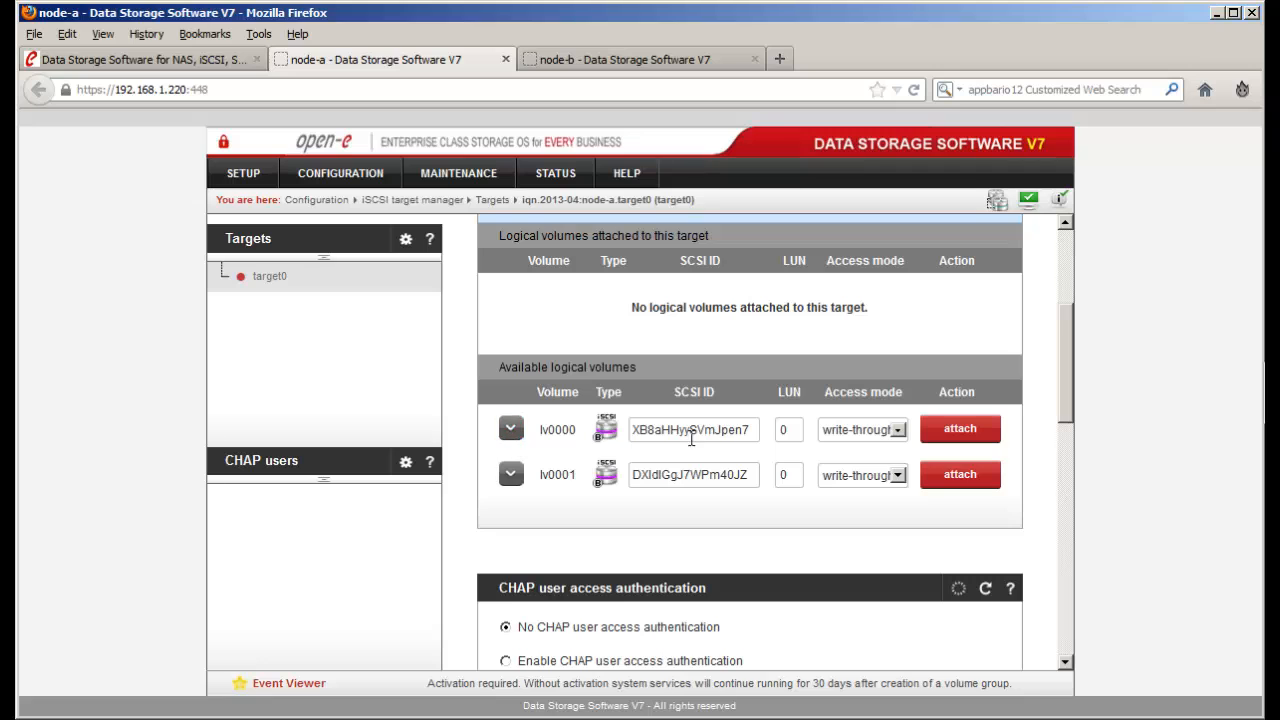
{"action": "left_click_drag", "start_coordinate": [752, 430], "coordinate": [630, 430]}
- Copy node-b lv0000's SCSI ID
{"action": "left_click", "coordinate": [593, 60]}
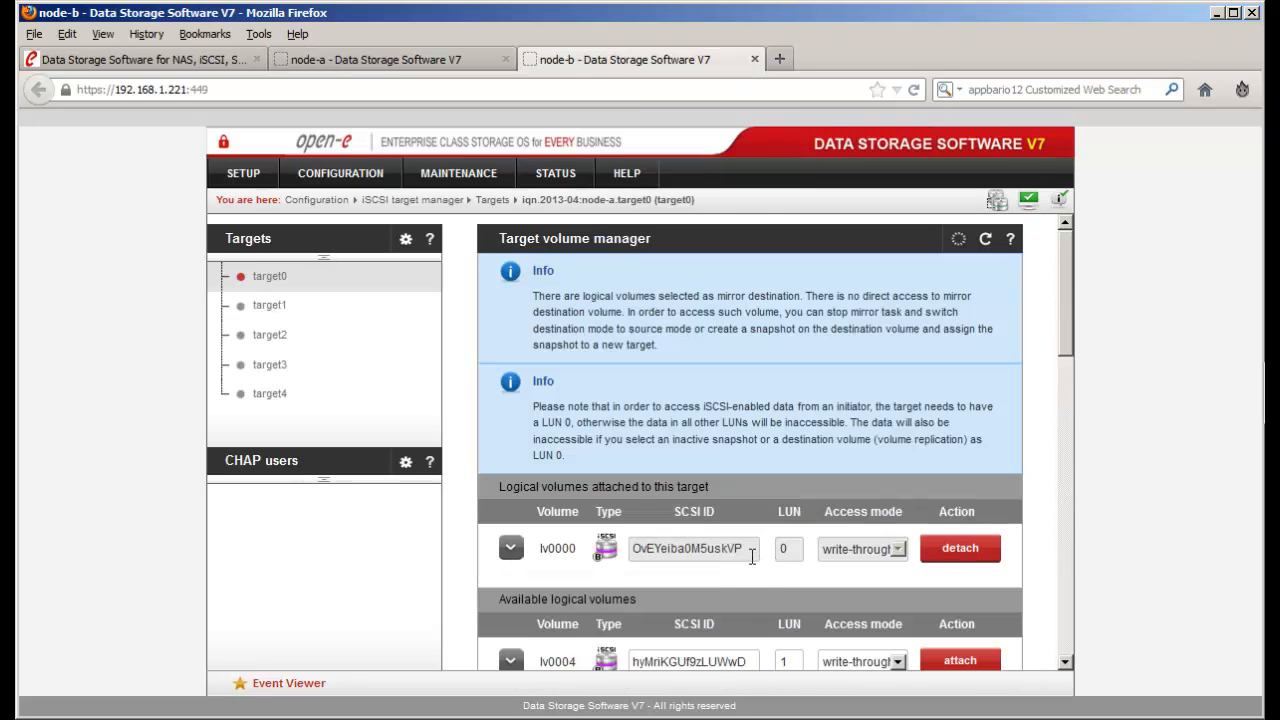
{"action": "left_click_drag", "start_coordinate": [752, 548], "coordinate": [632, 548]}
{"action": "right_click", "coordinate": [638, 548]}
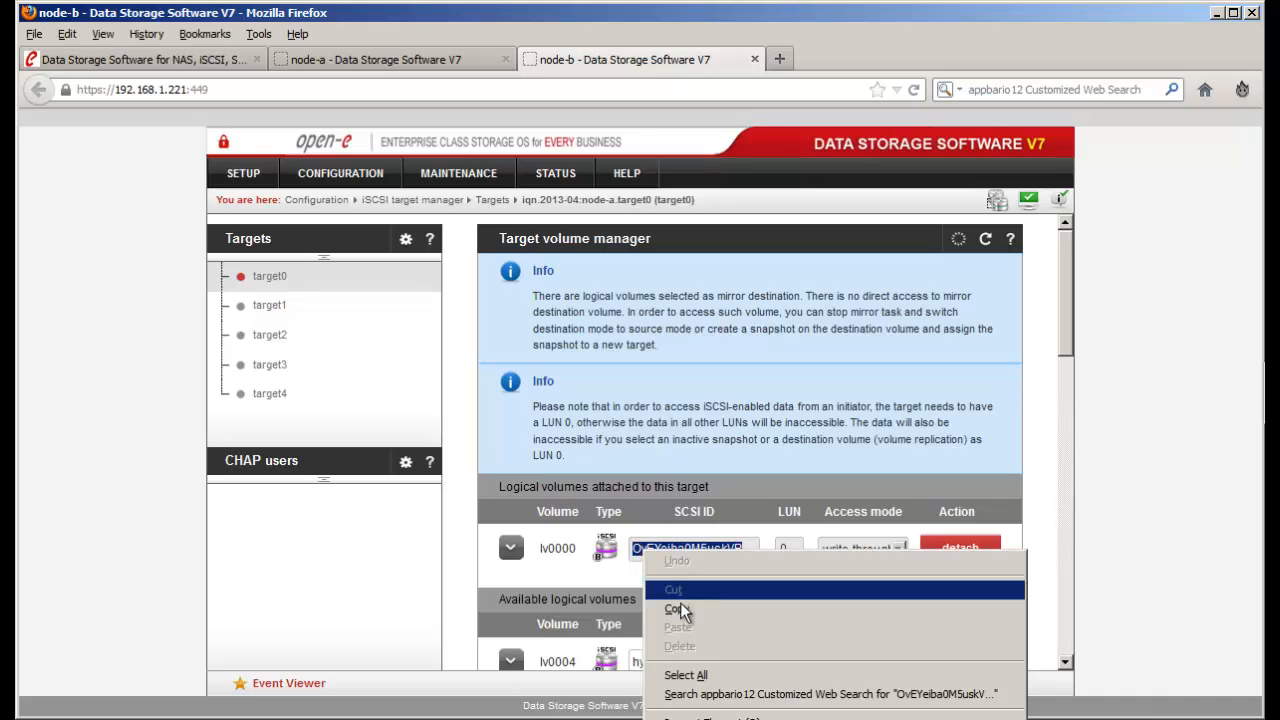
{"action": "left_click", "coordinate": [684, 609]}
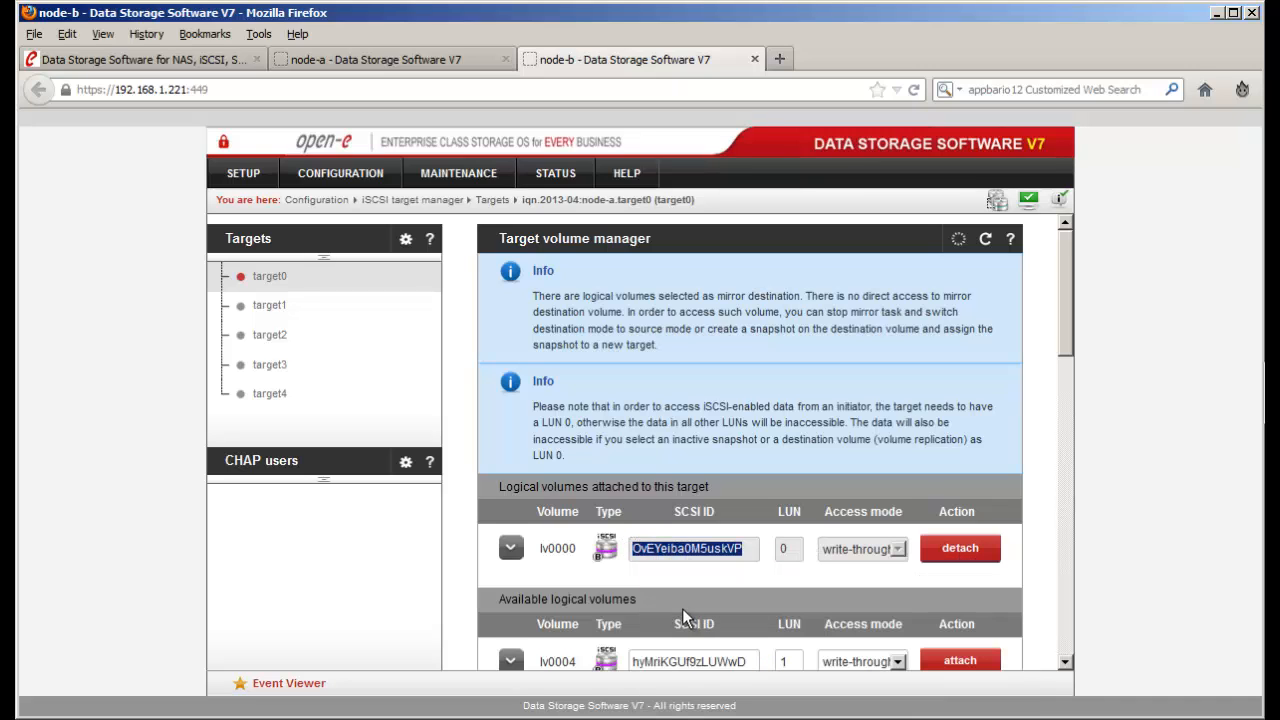
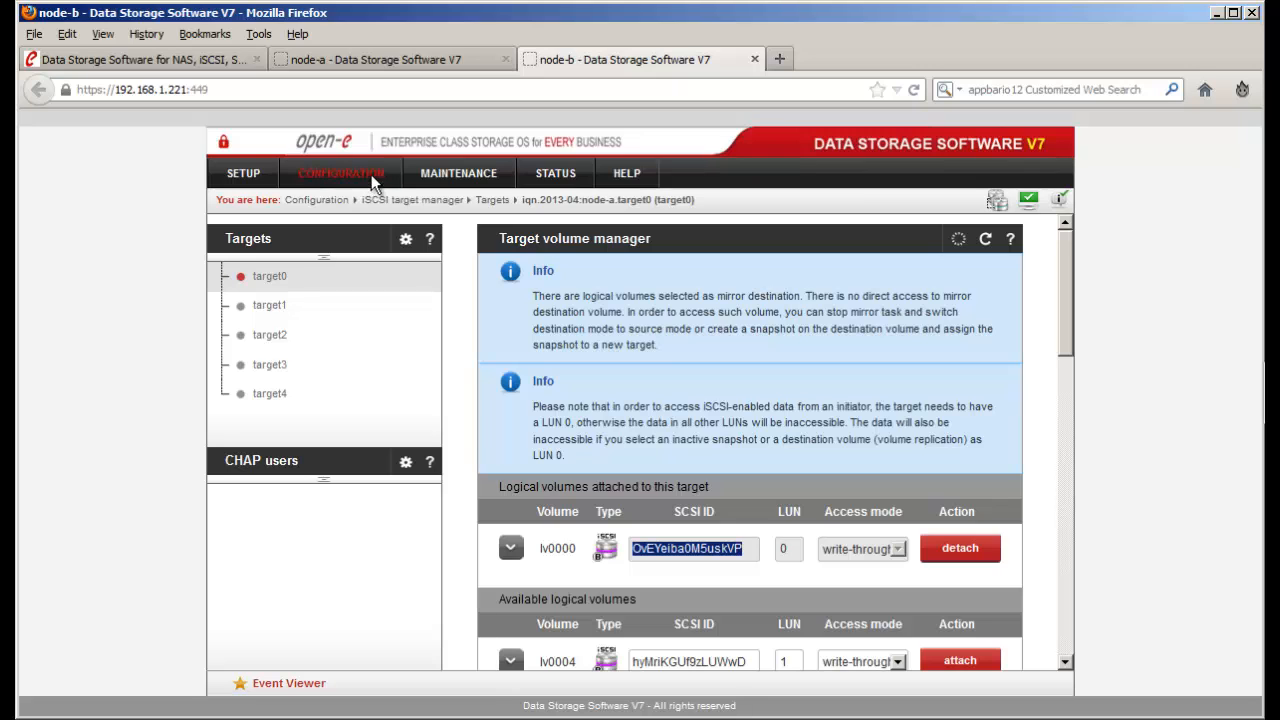
- Paste node-b's SCSI ID into node-a's lv0000 and attach it to target0
{"action": "left_click", "coordinate": [466, 58]}
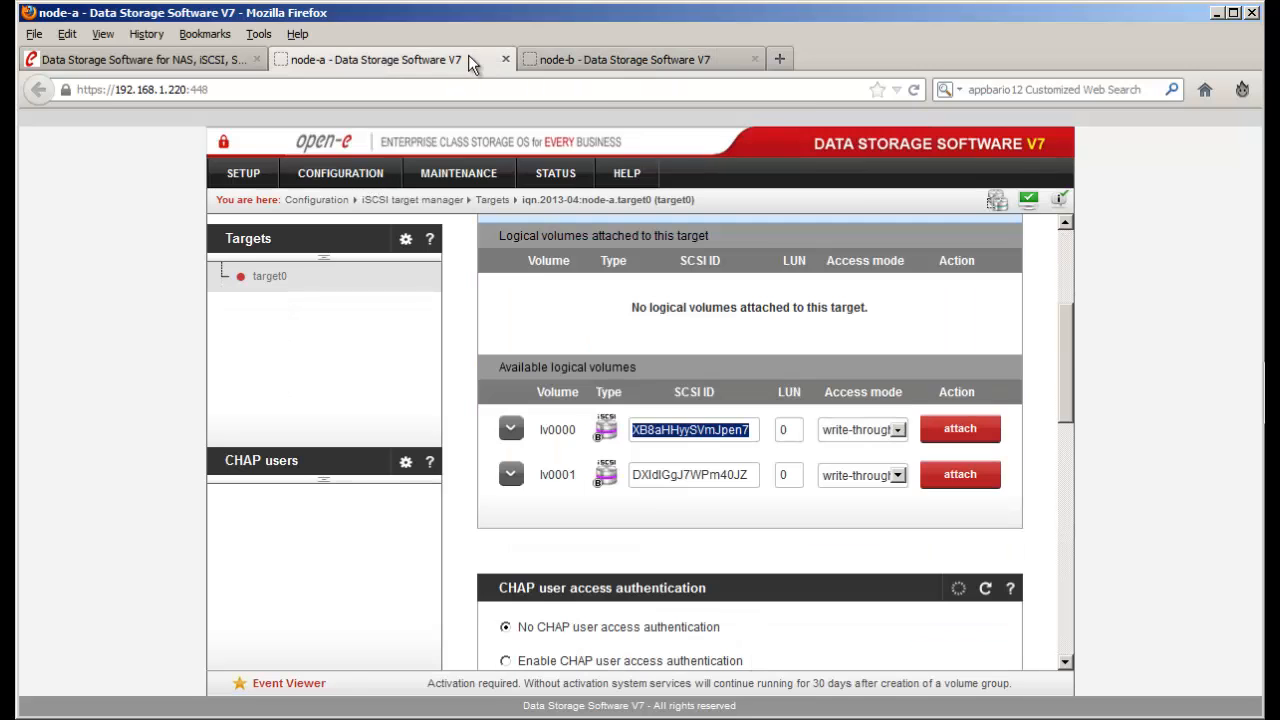
{"action": "right_click", "coordinate": [685, 437]}
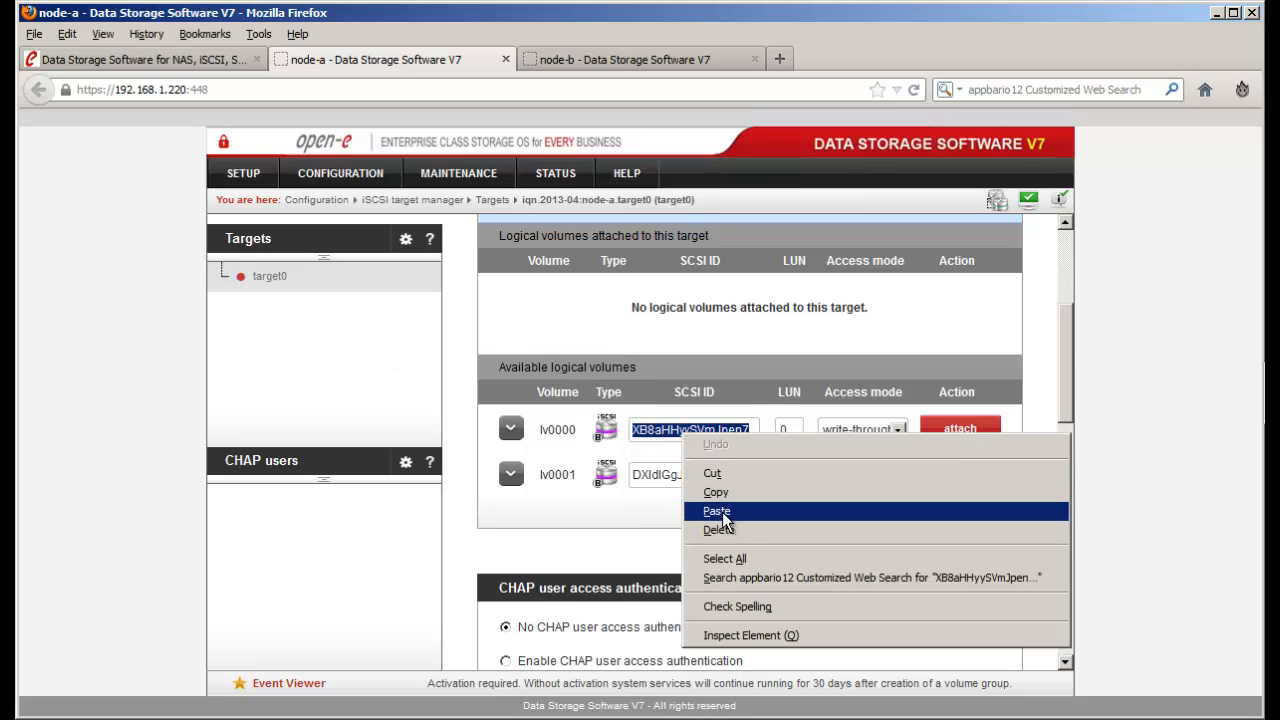
{"action": "left_click", "coordinate": [720, 511]}
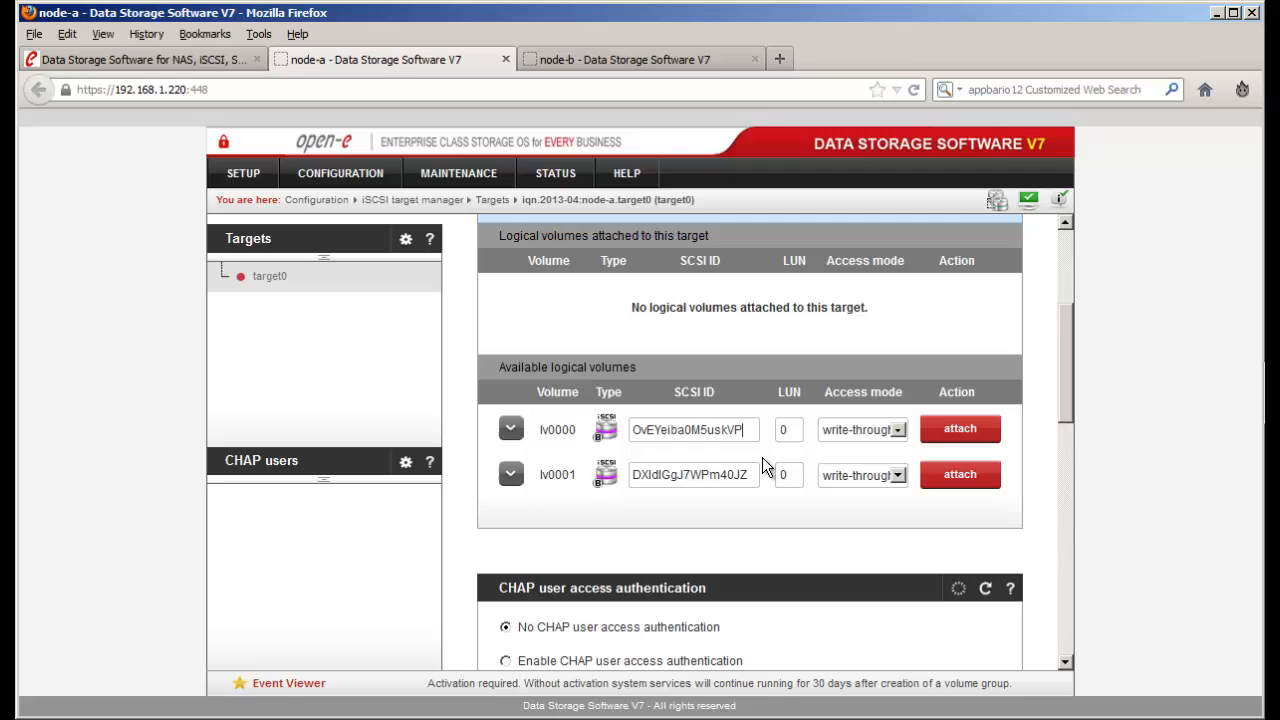
{"action": "left_click", "coordinate": [954, 429]}
{"action": "left_click", "coordinate": [945, 373]}
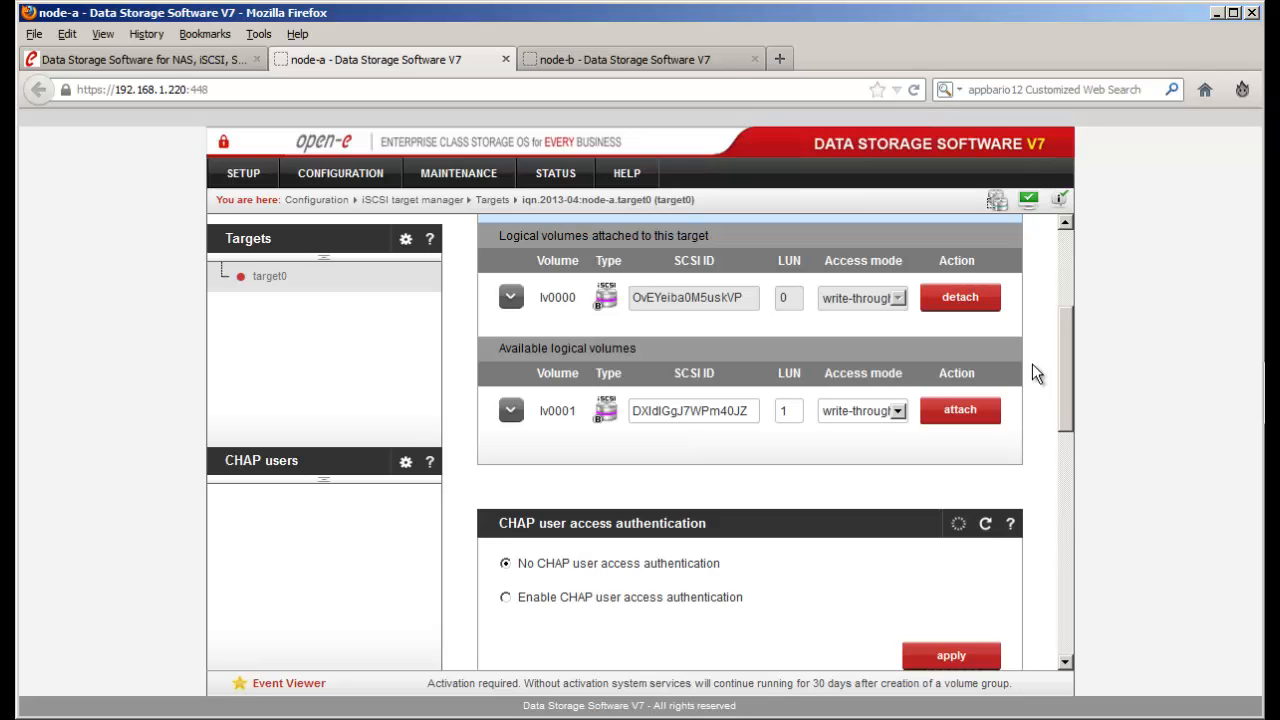
{"action": "left_click", "coordinate": [691, 62]}
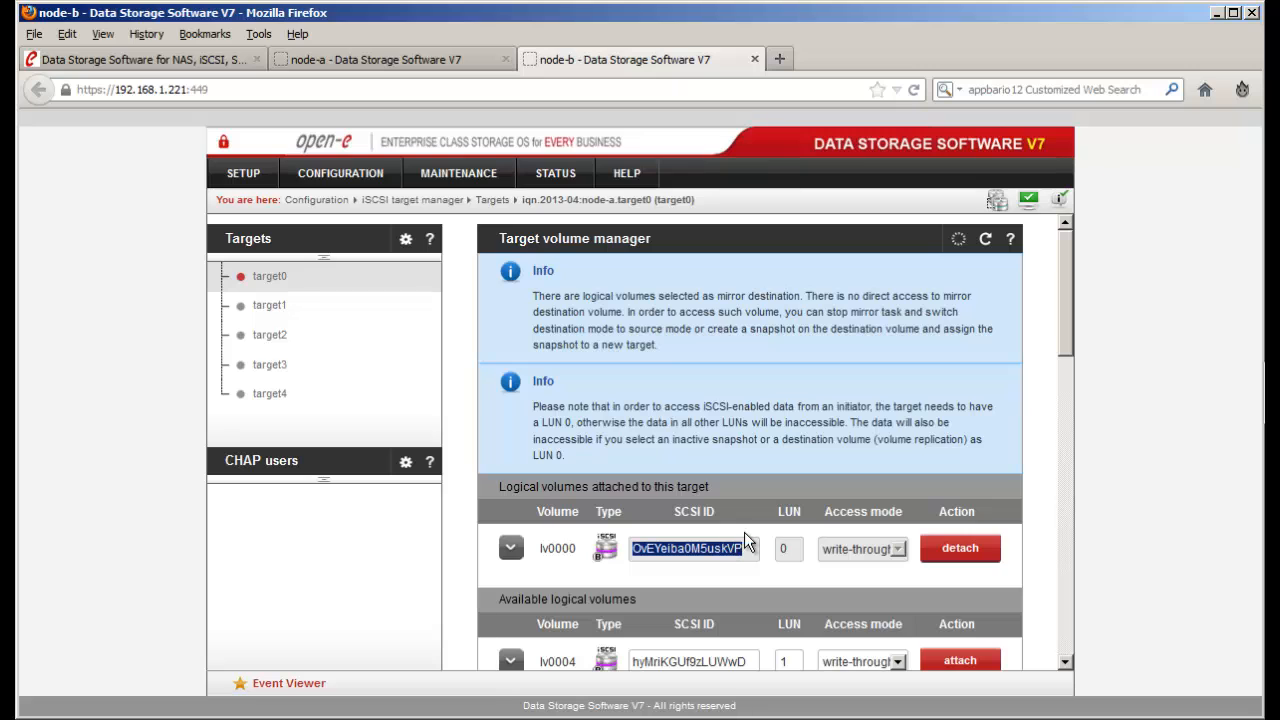
- Open target1 on node-b and copy its full name iqn.2013-04:node-b.target1
{"action": "left_click", "coordinate": [747, 437]}
{"action": "scroll", "coordinate": [747, 437], "scroll_direction": "down", "scroll_amount": 1}
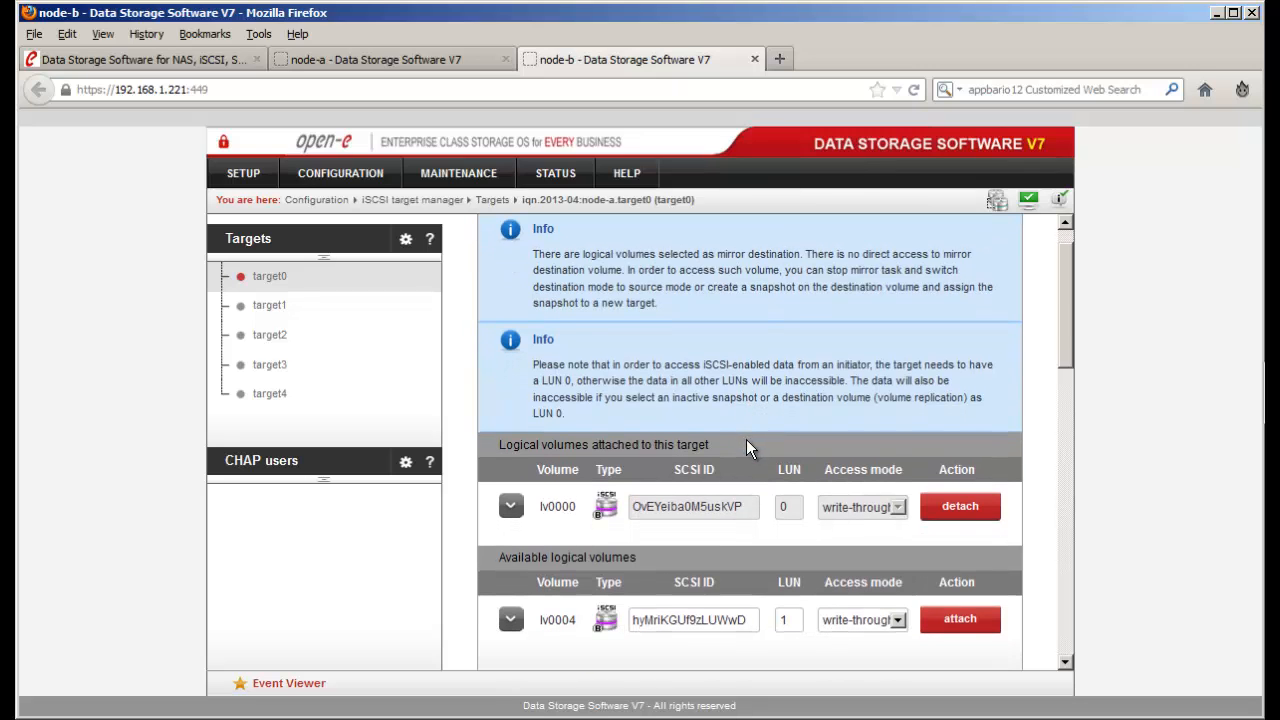
{"action": "left_click", "coordinate": [270, 307]}
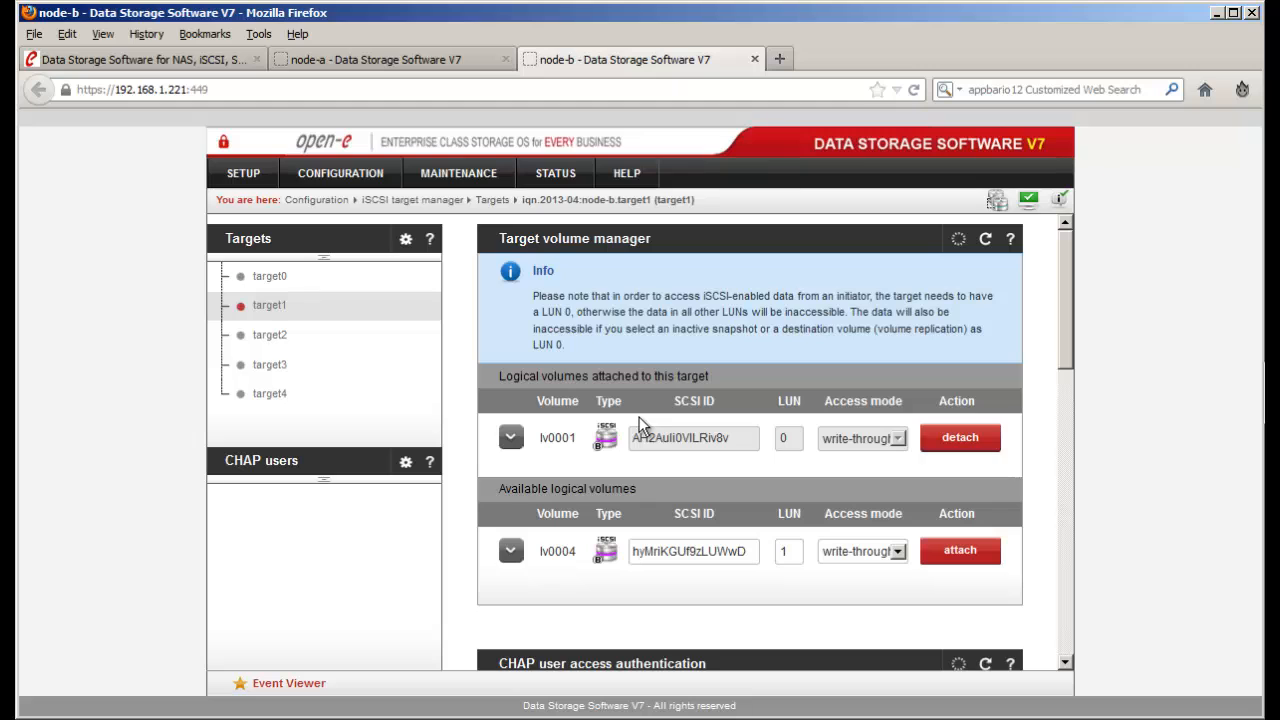
{"action": "scroll", "coordinate": [643, 425], "scroll_direction": "down", "scroll_amount": 1}
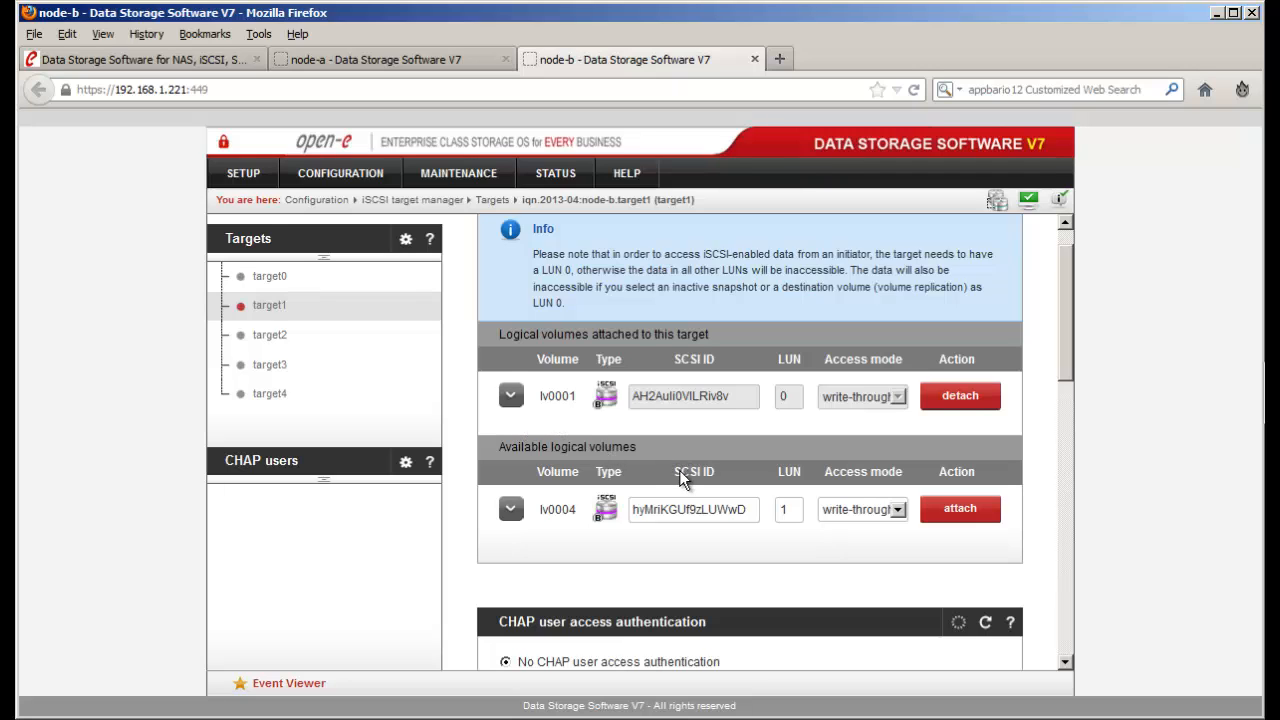
{"action": "scroll", "coordinate": [679, 477], "scroll_direction": "down", "scroll_amount": 8}
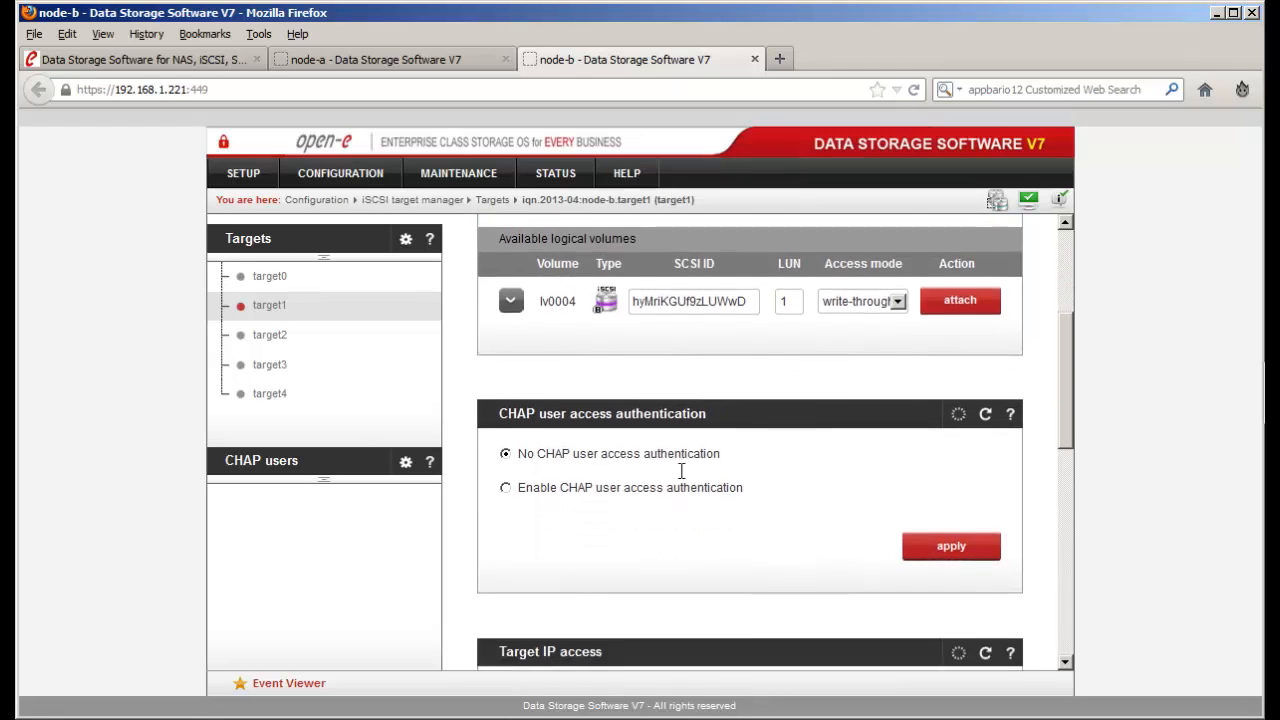
{"action": "scroll", "coordinate": [679, 480], "scroll_direction": "down", "scroll_amount": 3}
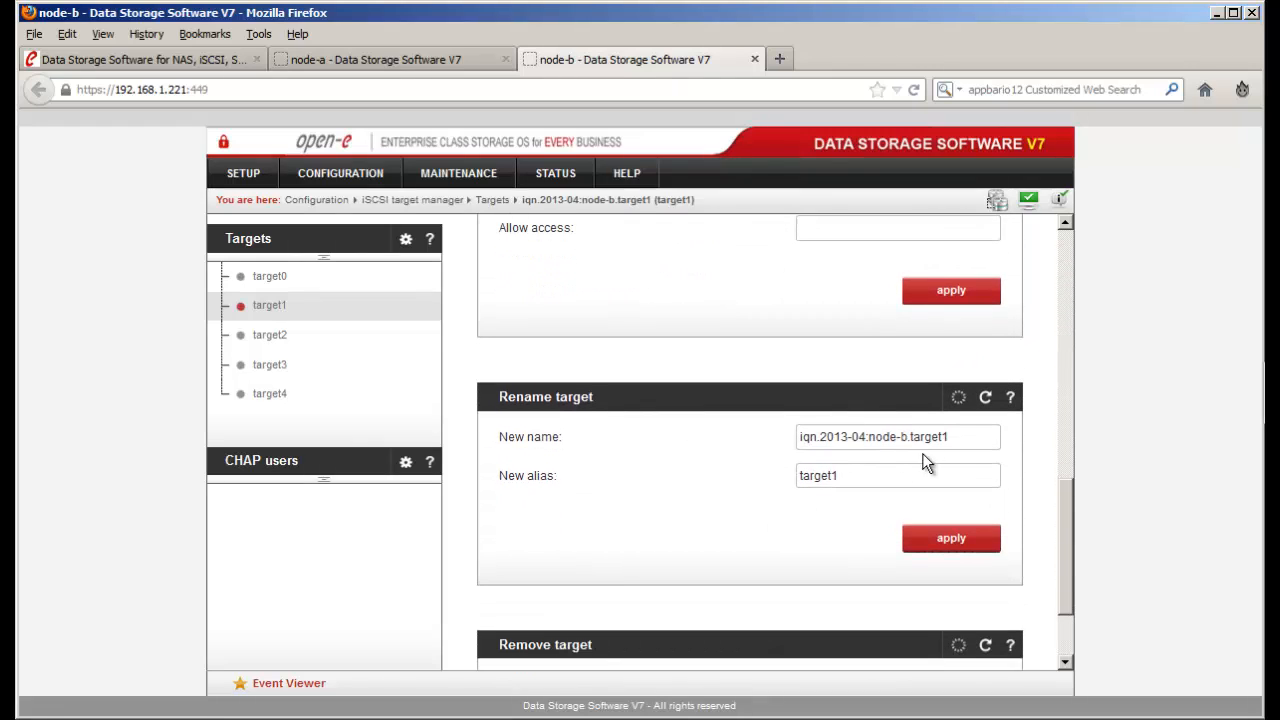
{"action": "left_click_drag", "start_coordinate": [950, 437], "coordinate": [800, 439]}
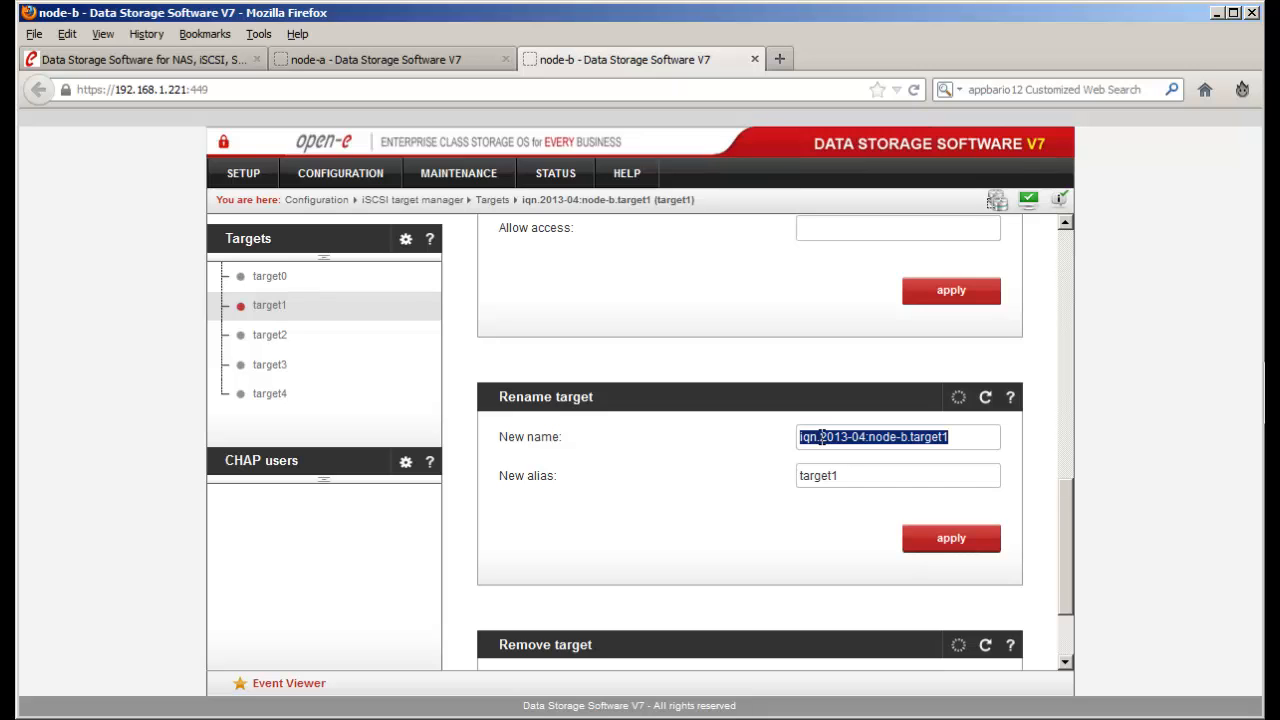
{"action": "right_click", "coordinate": [821, 437]}
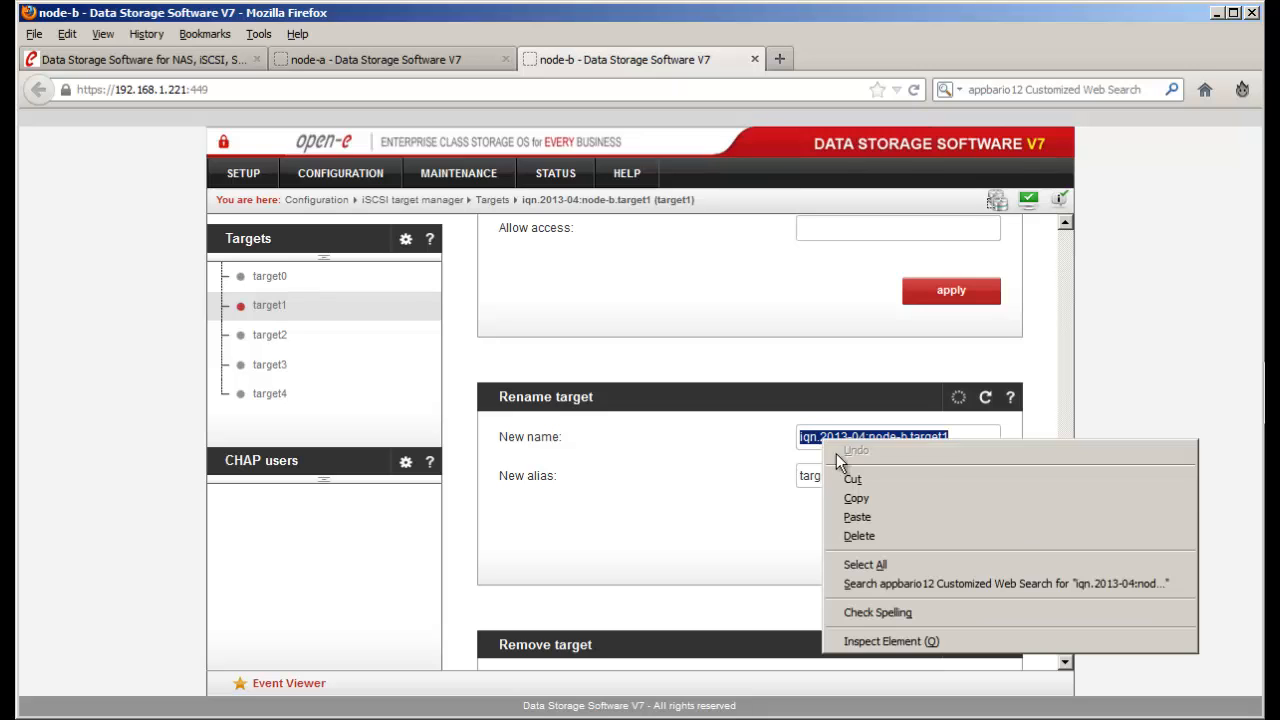
{"action": "left_click", "coordinate": [861, 501]}
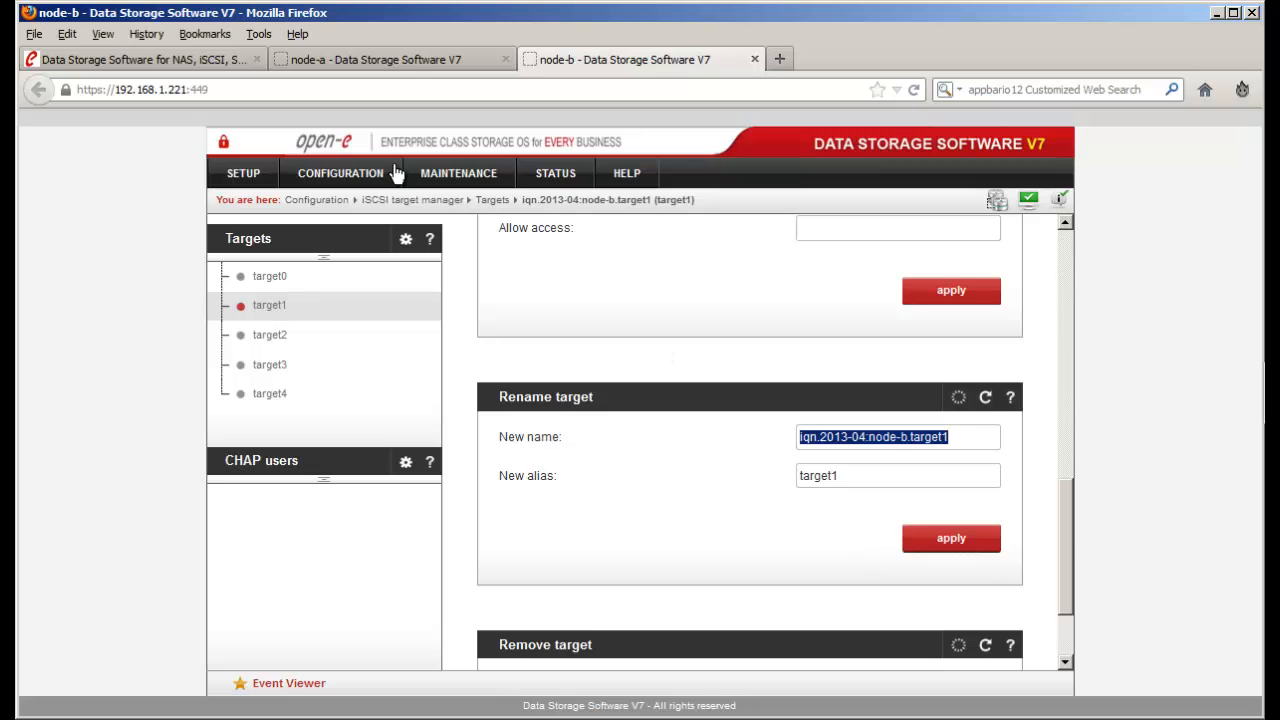
- Expand lv0001's replication details to show its Source role
{"action": "scroll", "coordinate": [692, 397], "scroll_direction": "up", "scroll_amount": 8}
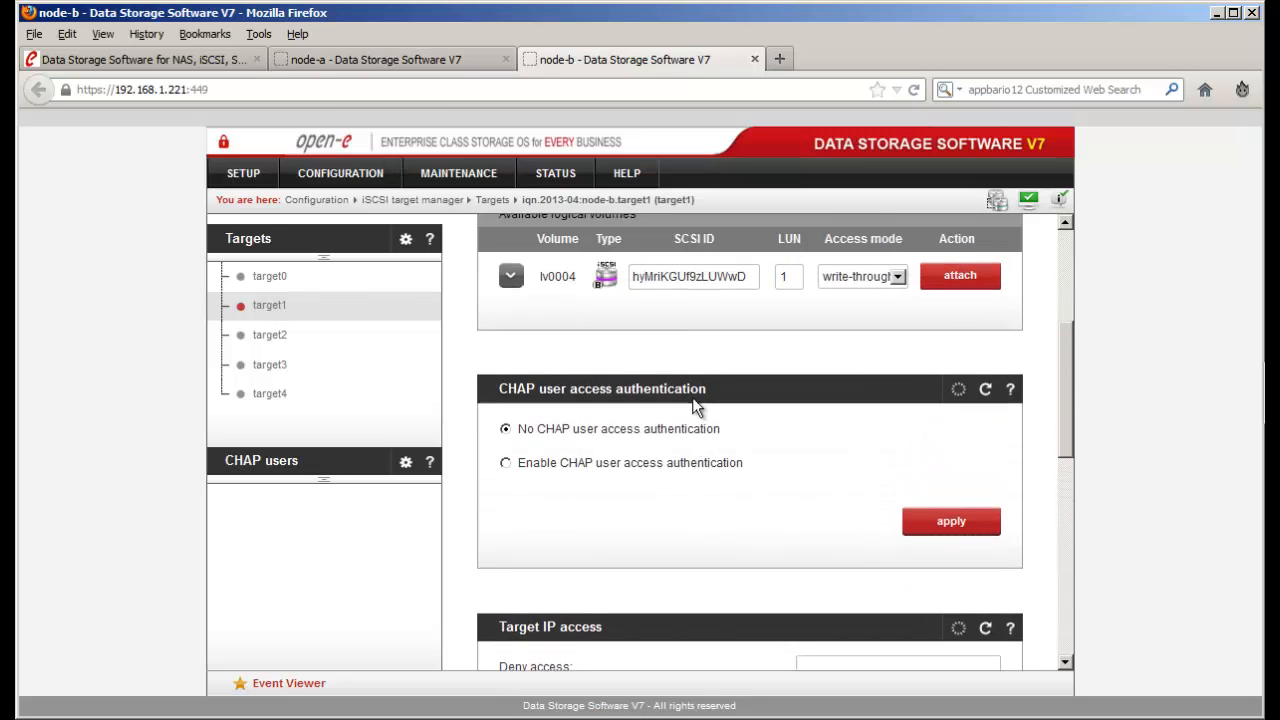
{"action": "left_click", "coordinate": [511, 396]}
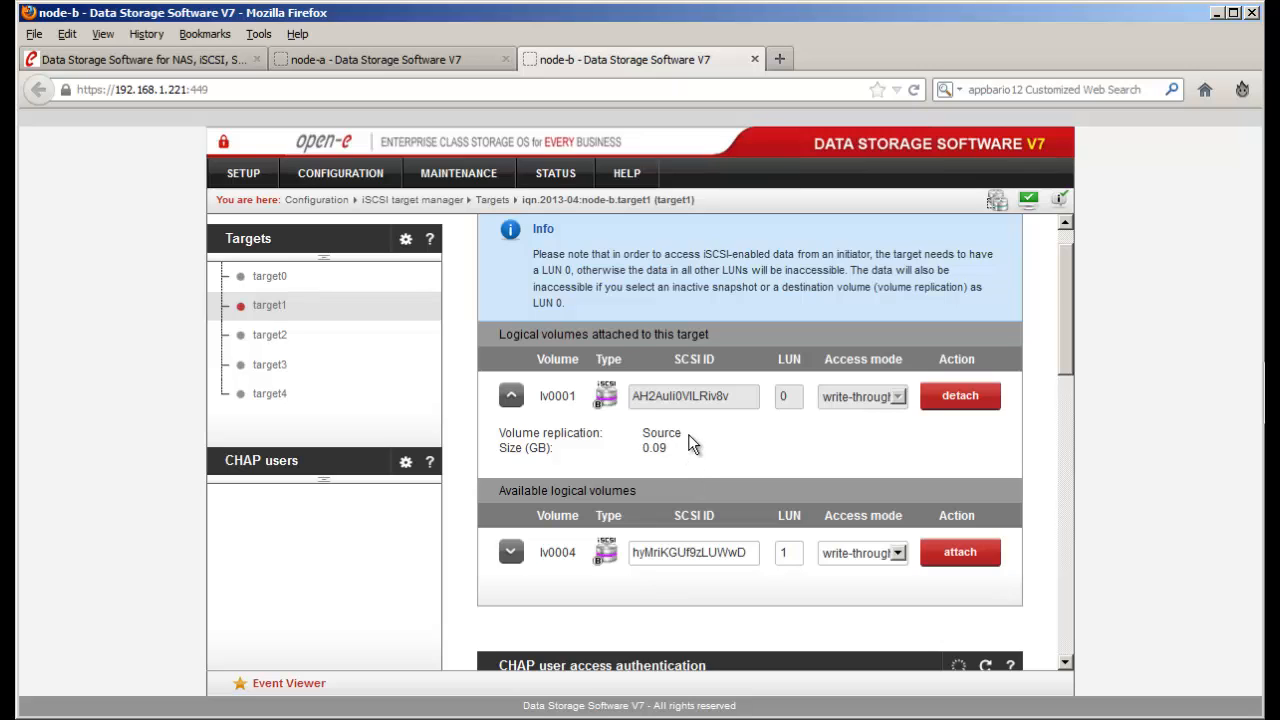
{"action": "double_click", "coordinate": [658, 433]}
{"action": "left_click", "coordinate": [458, 60]}
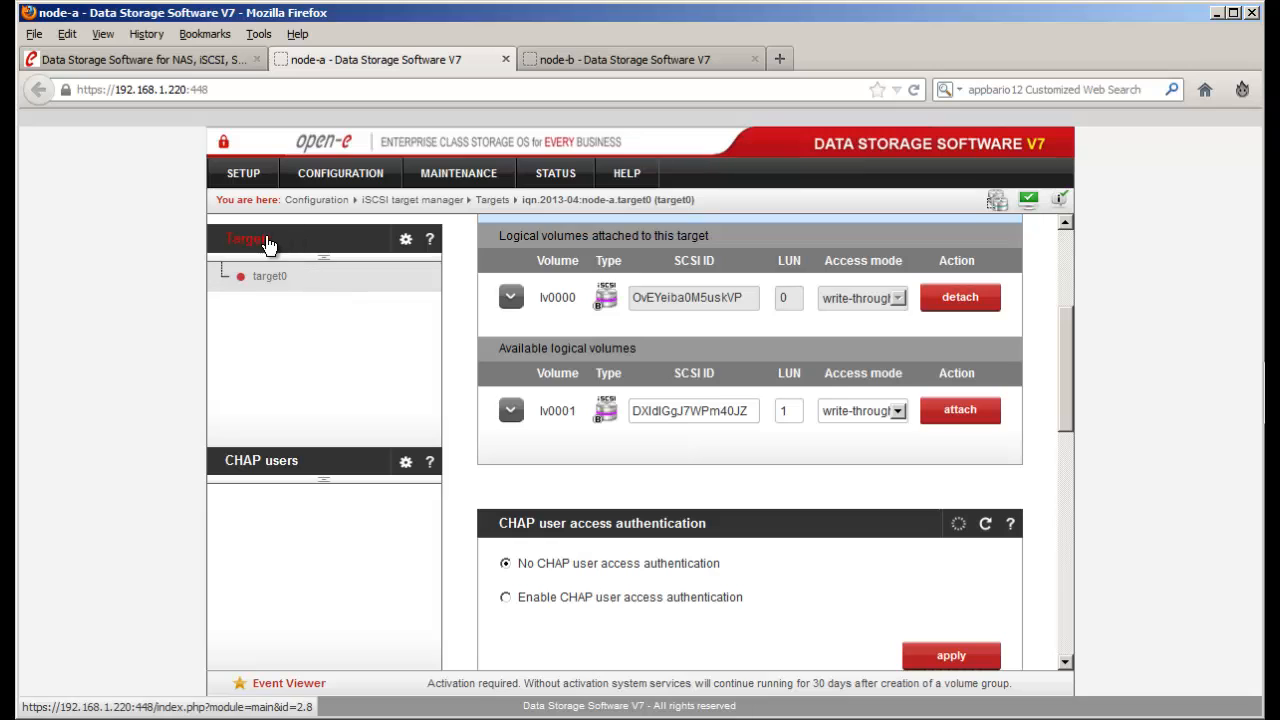
- Create node-a target1 with the pasted name iqn.2013-04:node-b.target1 instead of the default, and open it
{"action": "left_click", "coordinate": [268, 245]}
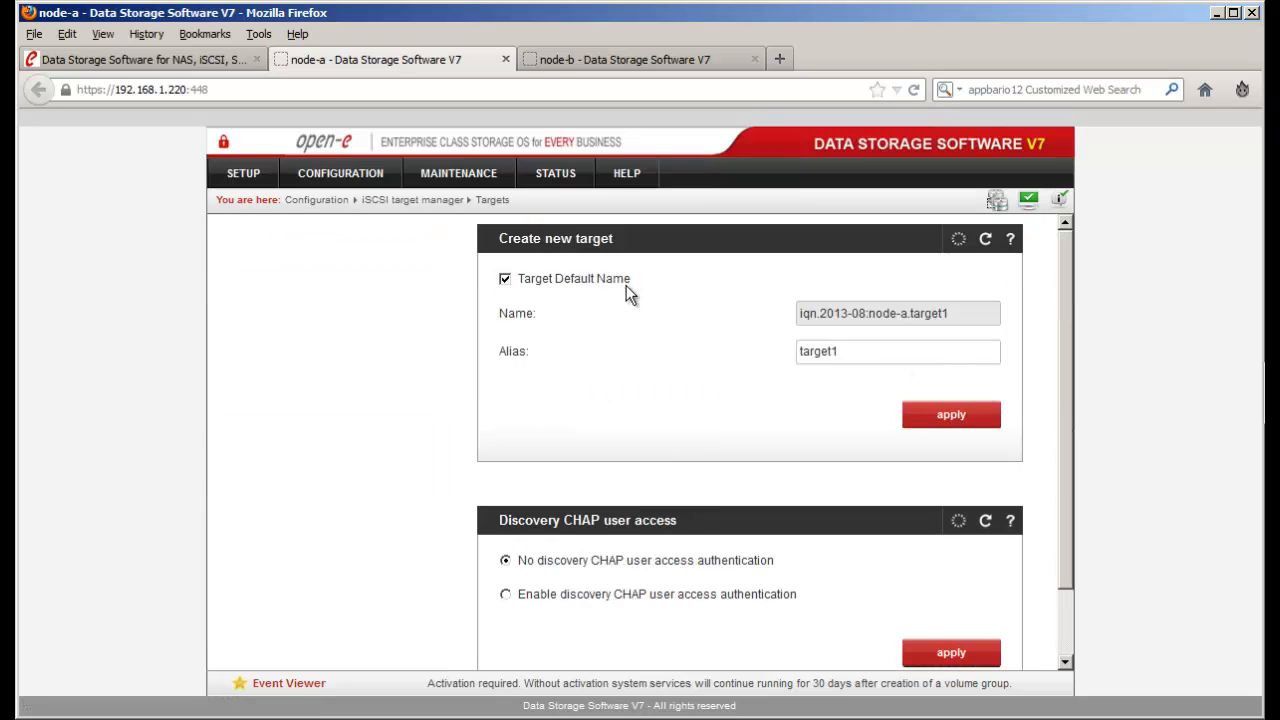
{"action": "left_click", "coordinate": [514, 281]}
{"action": "left_click_drag", "start_coordinate": [995, 314], "coordinate": [557, 313]}
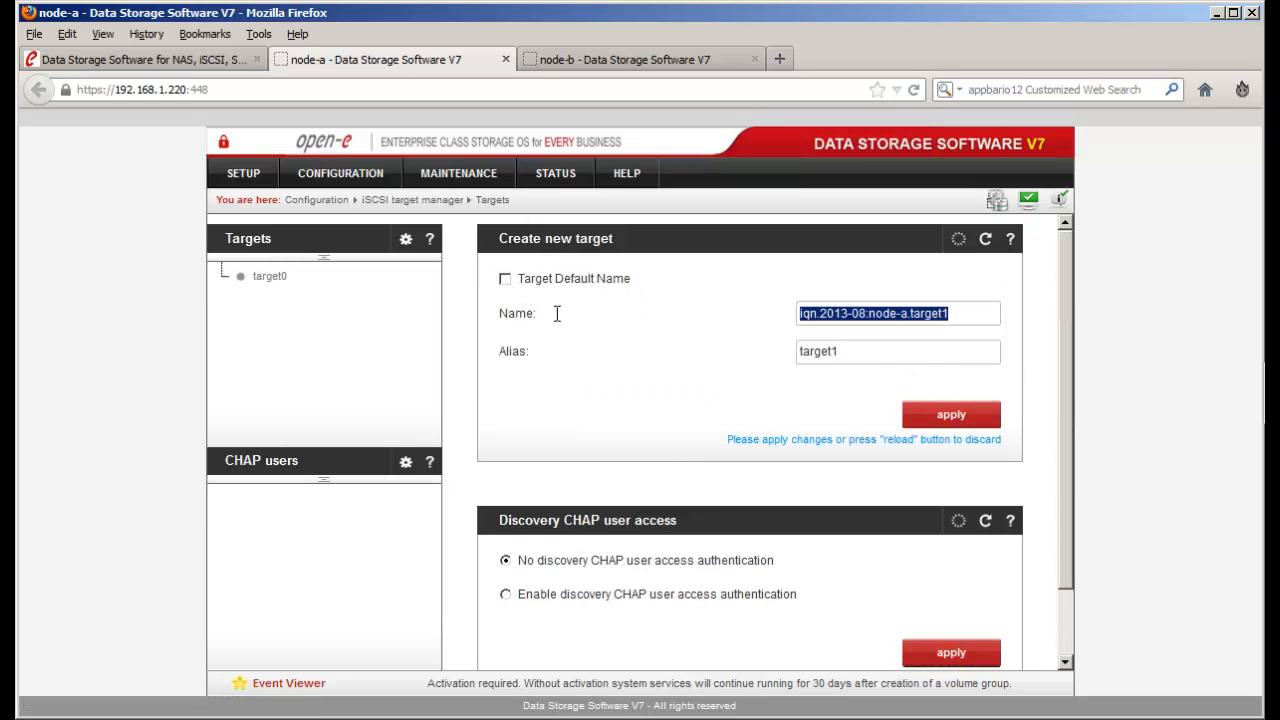
{"action": "key", "text": "ctrl+v"}
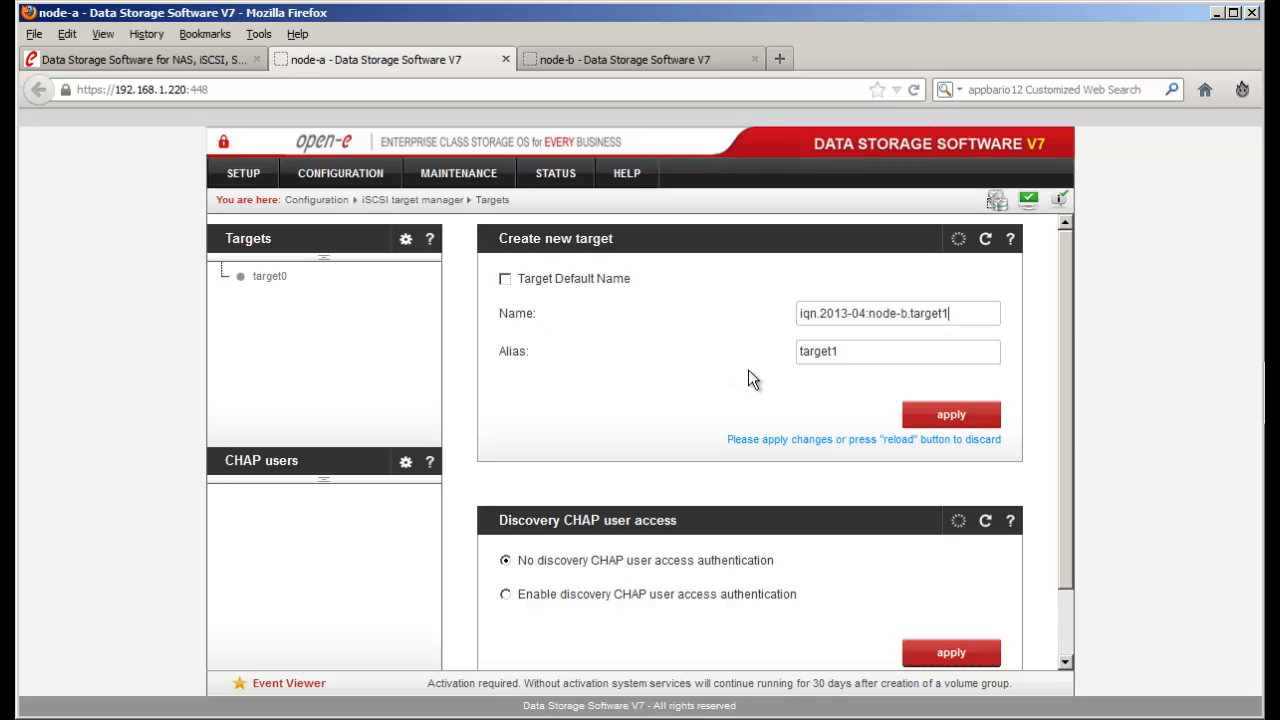
{"action": "left_click", "coordinate": [926, 418]}
{"action": "left_click", "coordinate": [933, 374]}
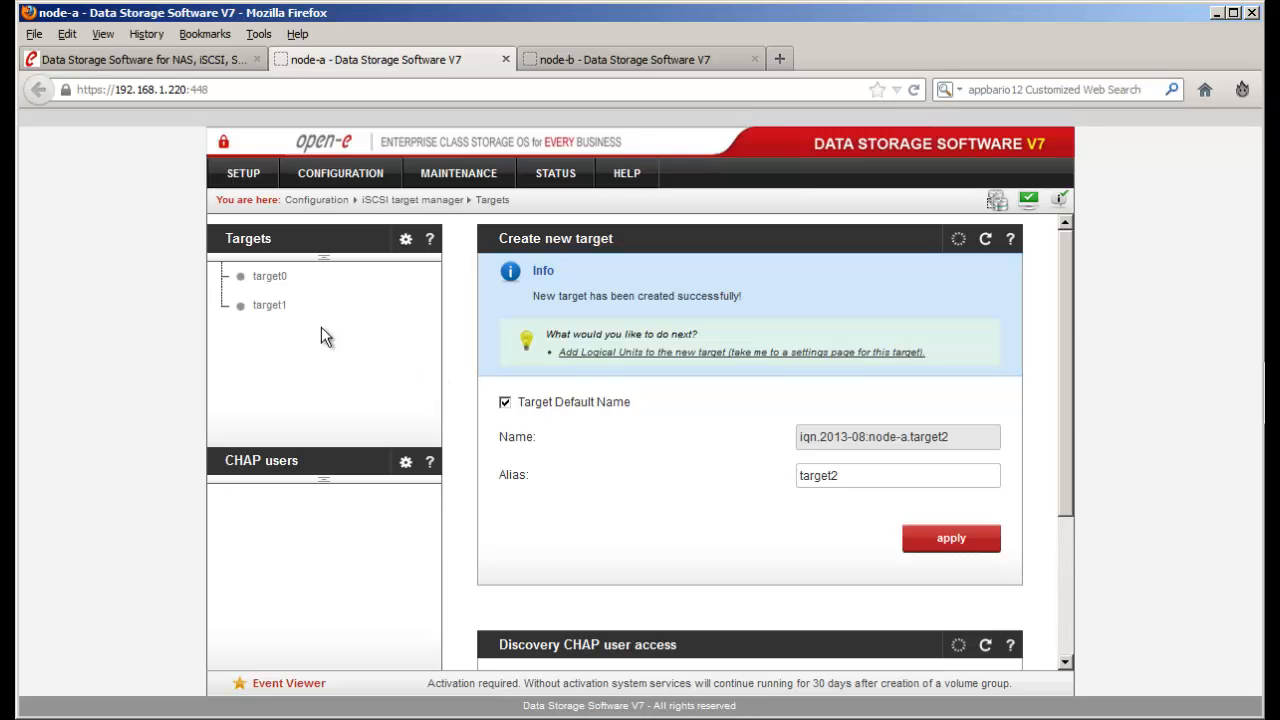
{"action": "left_click", "coordinate": [267, 309]}
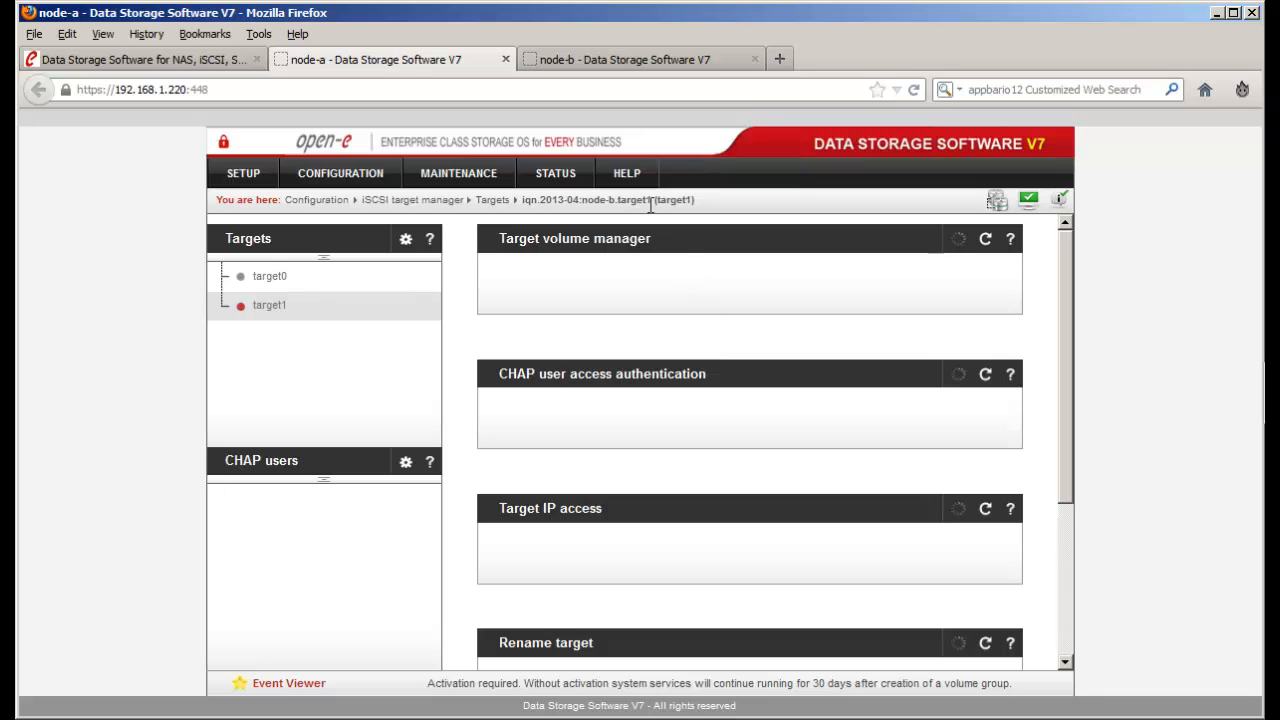
- Copy lv0001's SCSI ID from node-b's target1
{"action": "left_click_drag", "start_coordinate": [582, 200], "coordinate": [651, 201]}
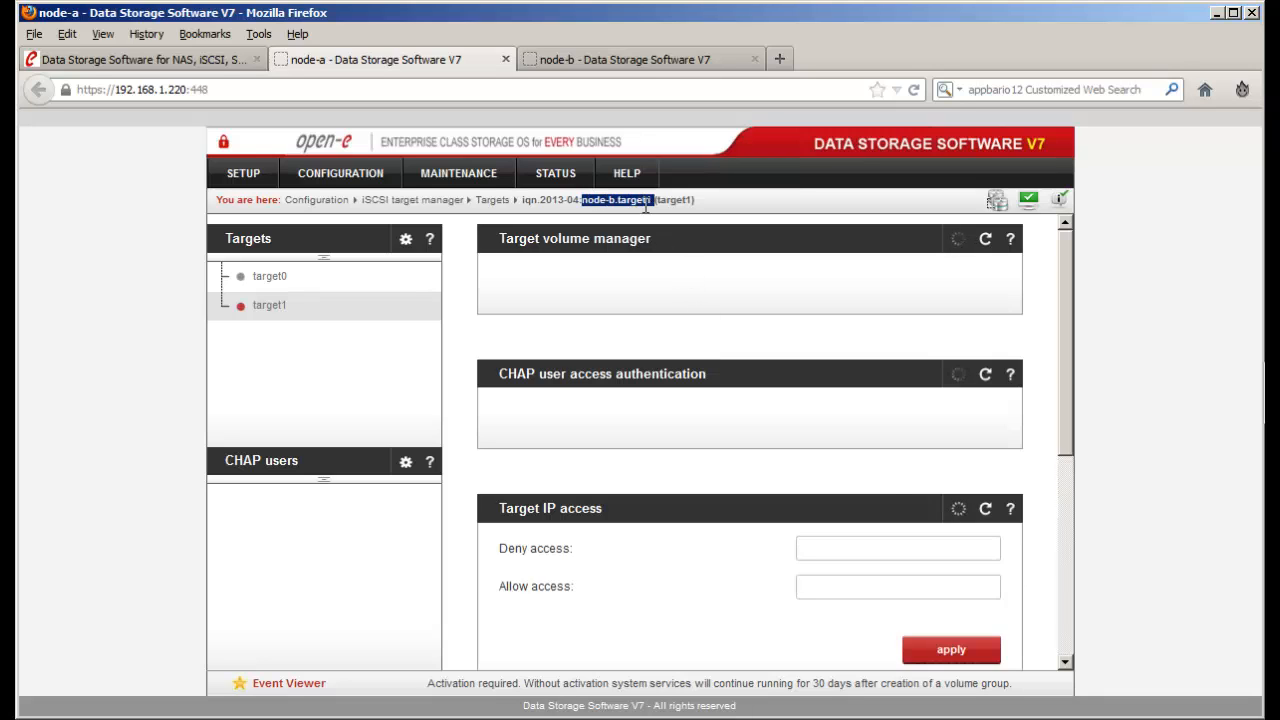
{"action": "scroll", "coordinate": [820, 438], "scroll_direction": "down", "scroll_amount": 2}
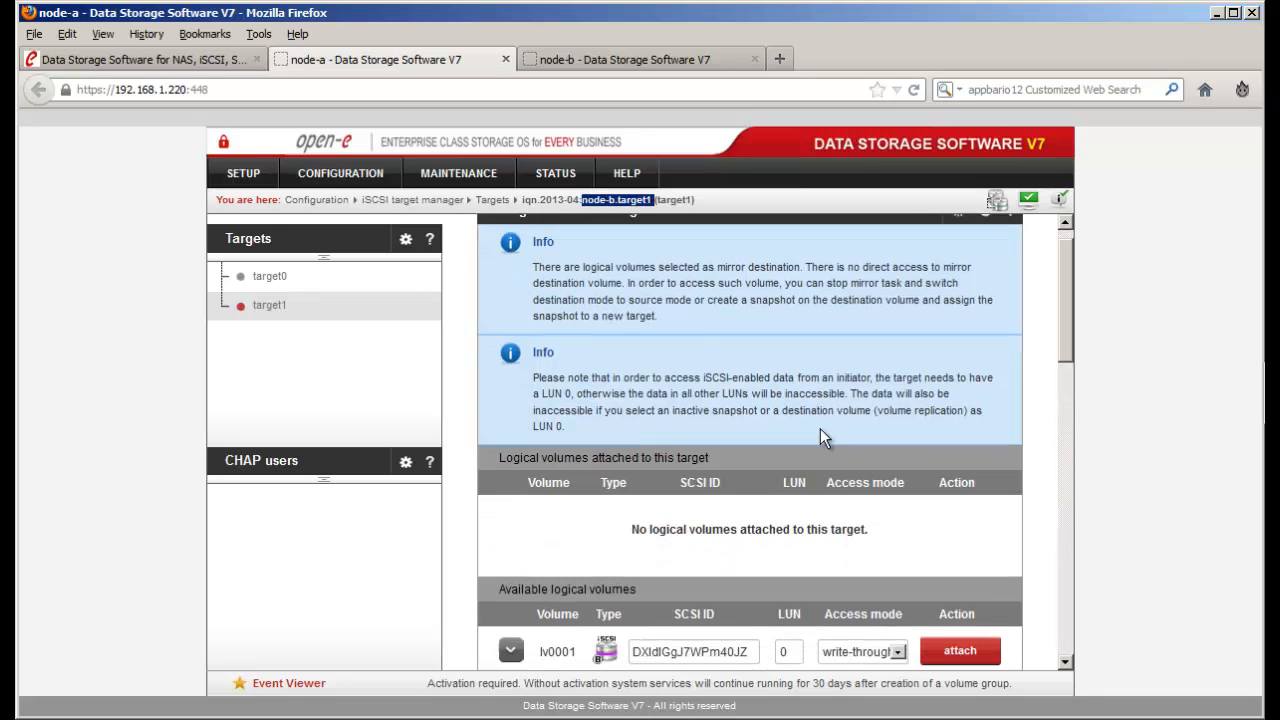
{"action": "scroll", "coordinate": [820, 429], "scroll_direction": "down", "scroll_amount": 2}
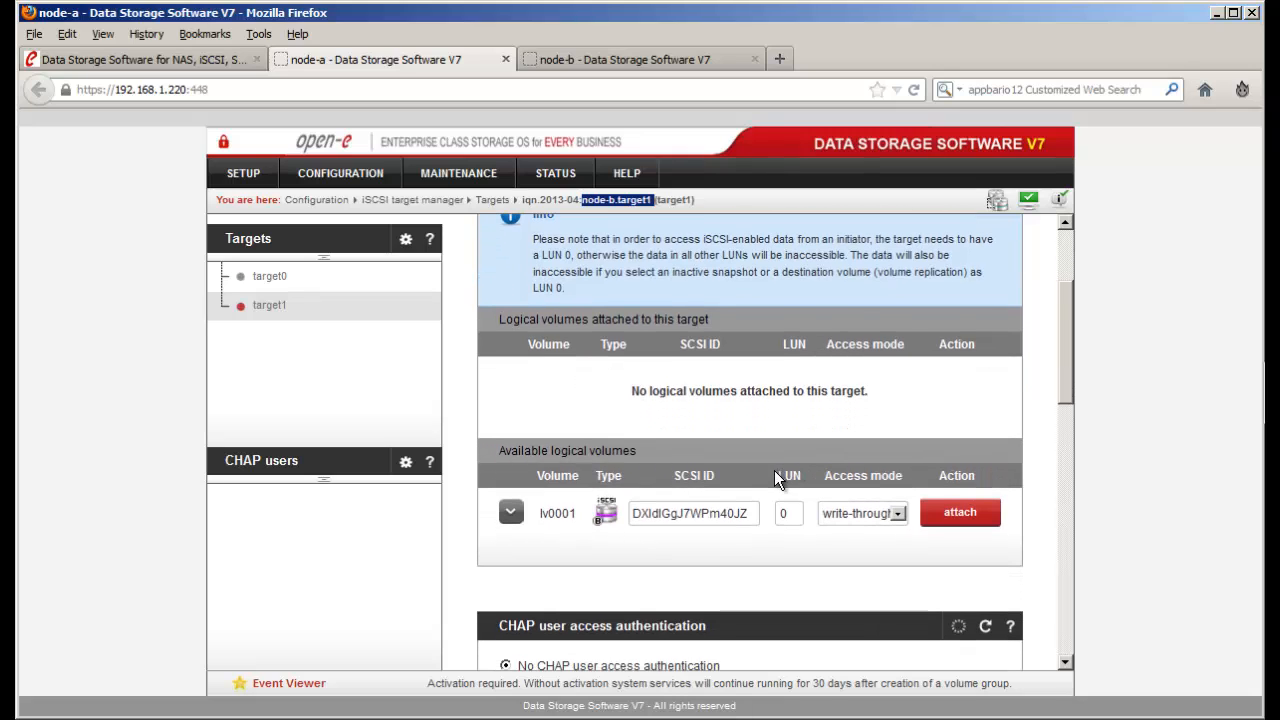
{"action": "left_click", "coordinate": [656, 61]}
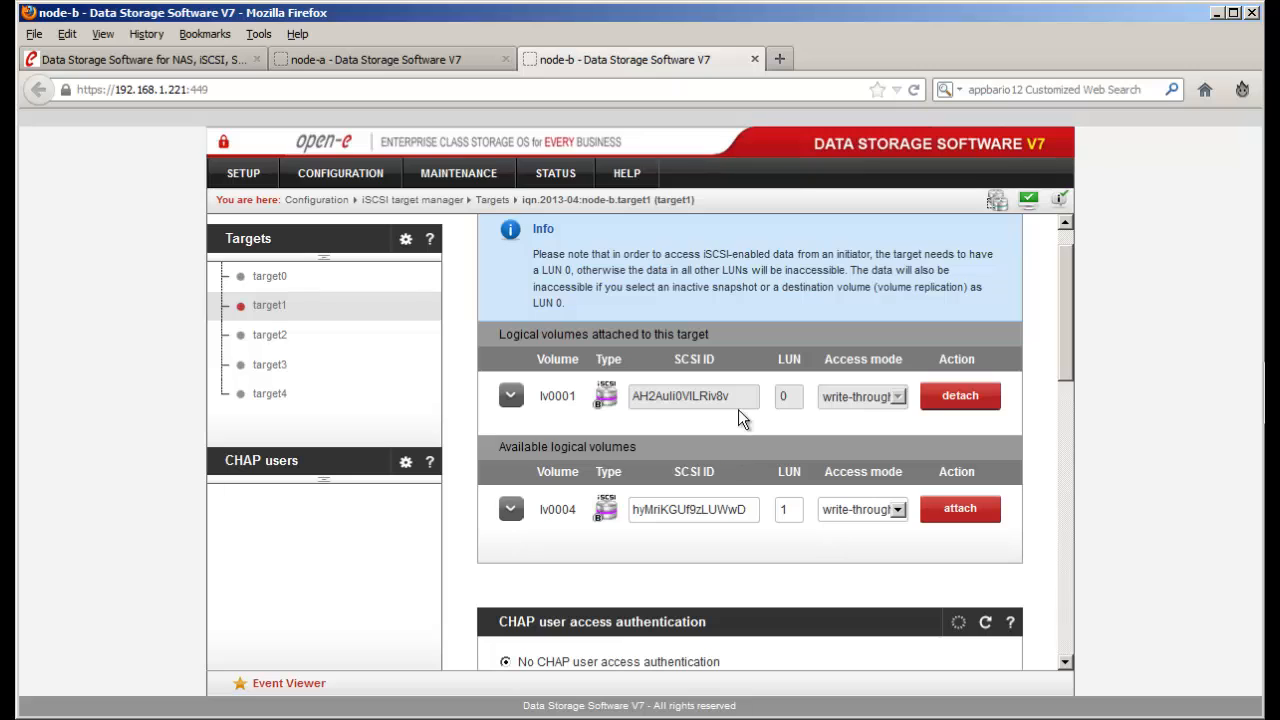
{"action": "left_click_drag", "start_coordinate": [732, 396], "coordinate": [628, 396]}
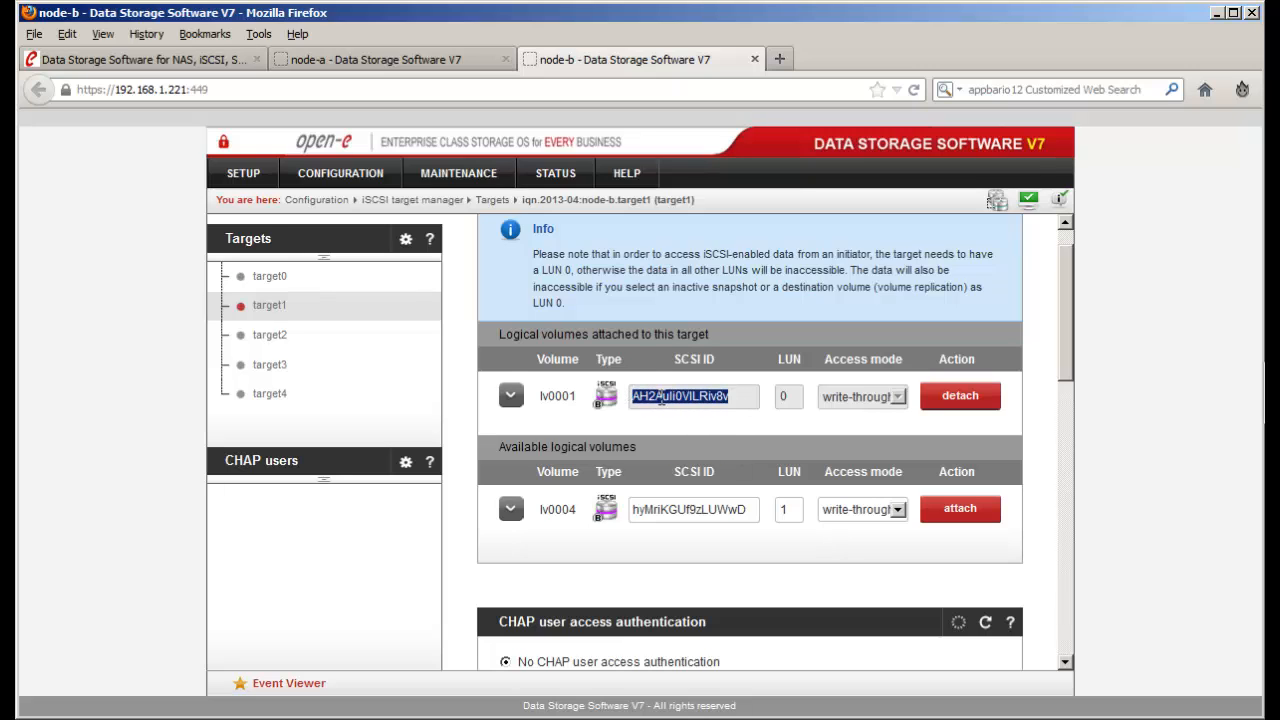
{"action": "right_click", "coordinate": [661, 397]}
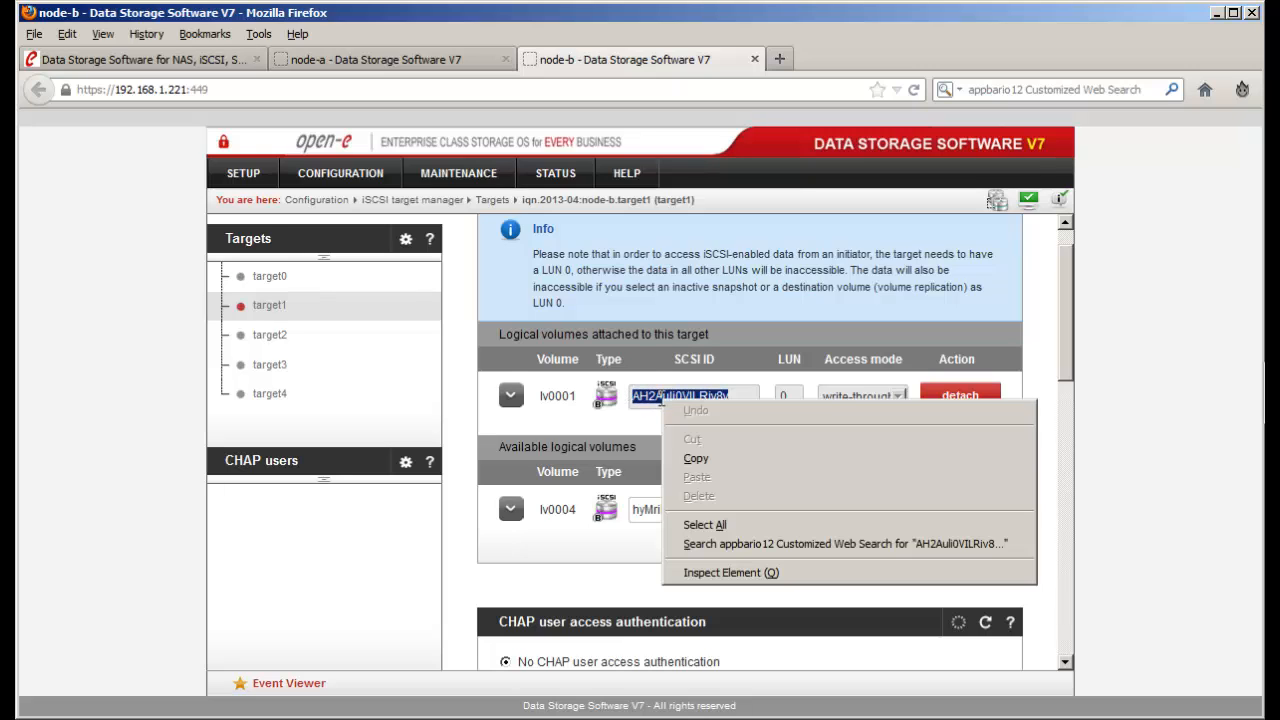
{"action": "left_click", "coordinate": [708, 459]}
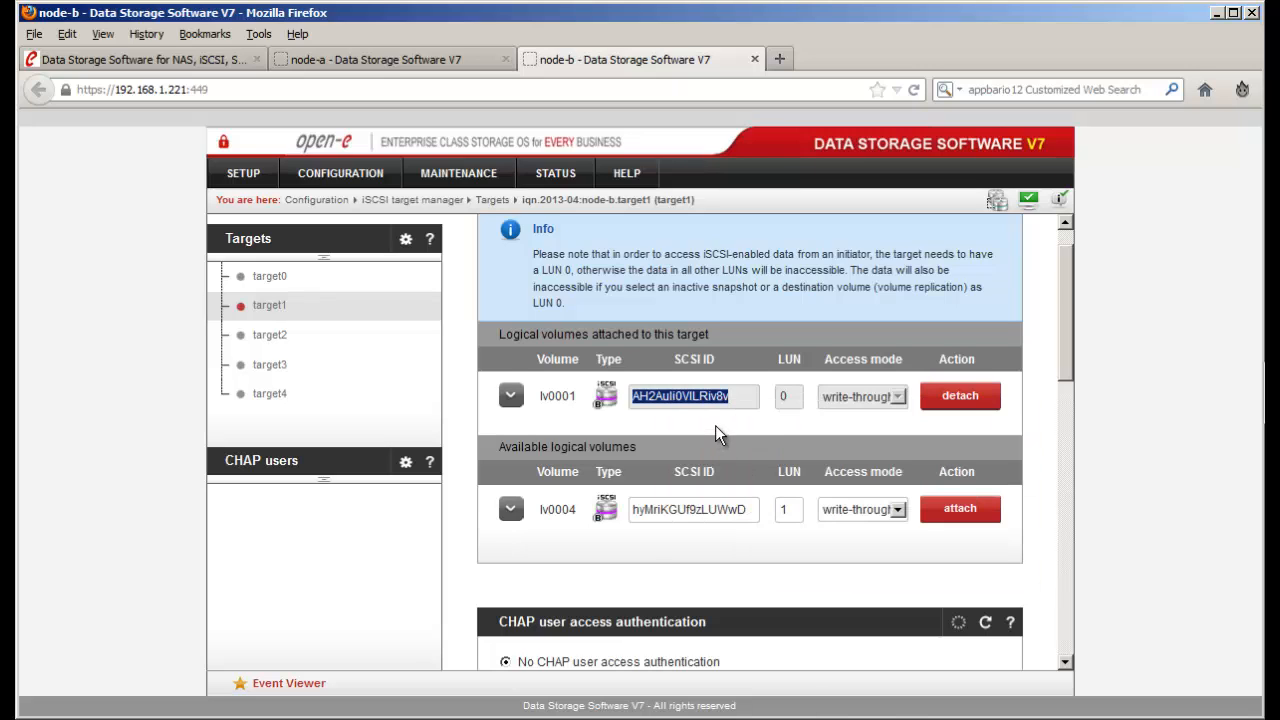
- Replace node-a lv0001's SCSI ID with AH2Auli0VILRiv8v and attach it to target1
{"action": "scroll", "coordinate": [714, 424], "scroll_direction": "up", "scroll_amount": 1}
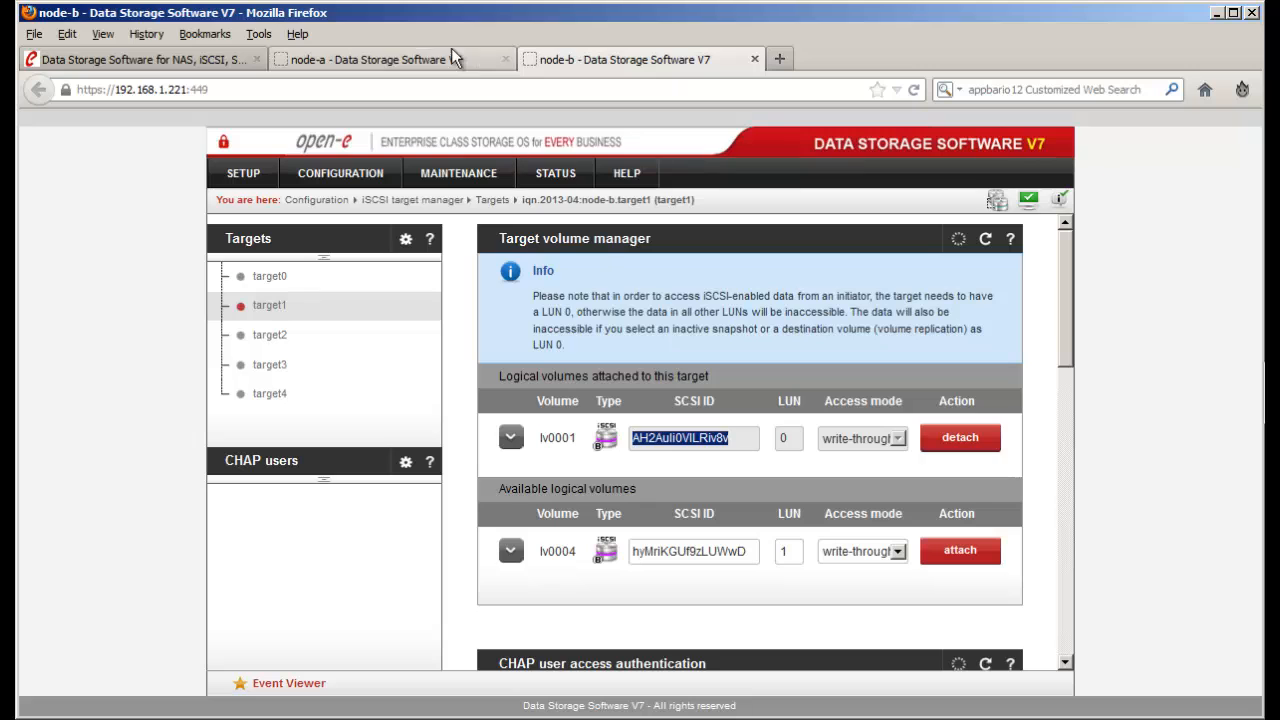
{"action": "left_click", "coordinate": [451, 56]}
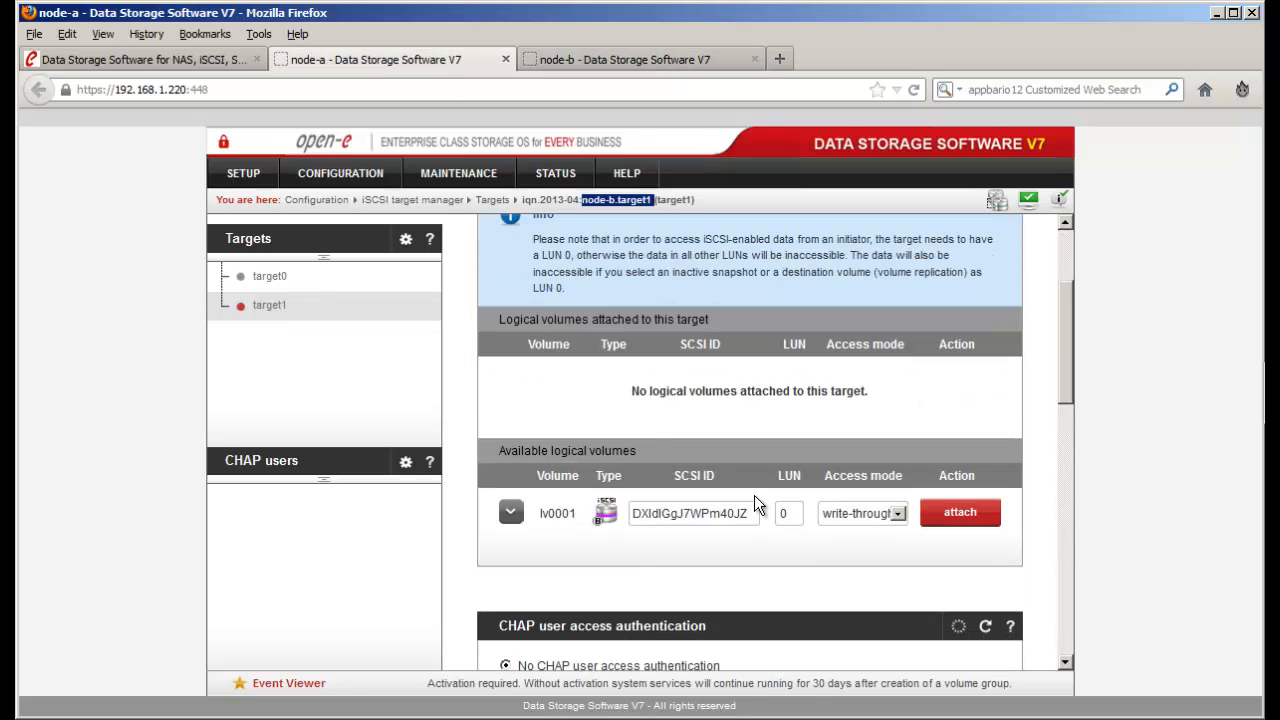
{"action": "left_click_drag", "start_coordinate": [752, 513], "coordinate": [630, 512]}
{"action": "right_click", "coordinate": [660, 515]}
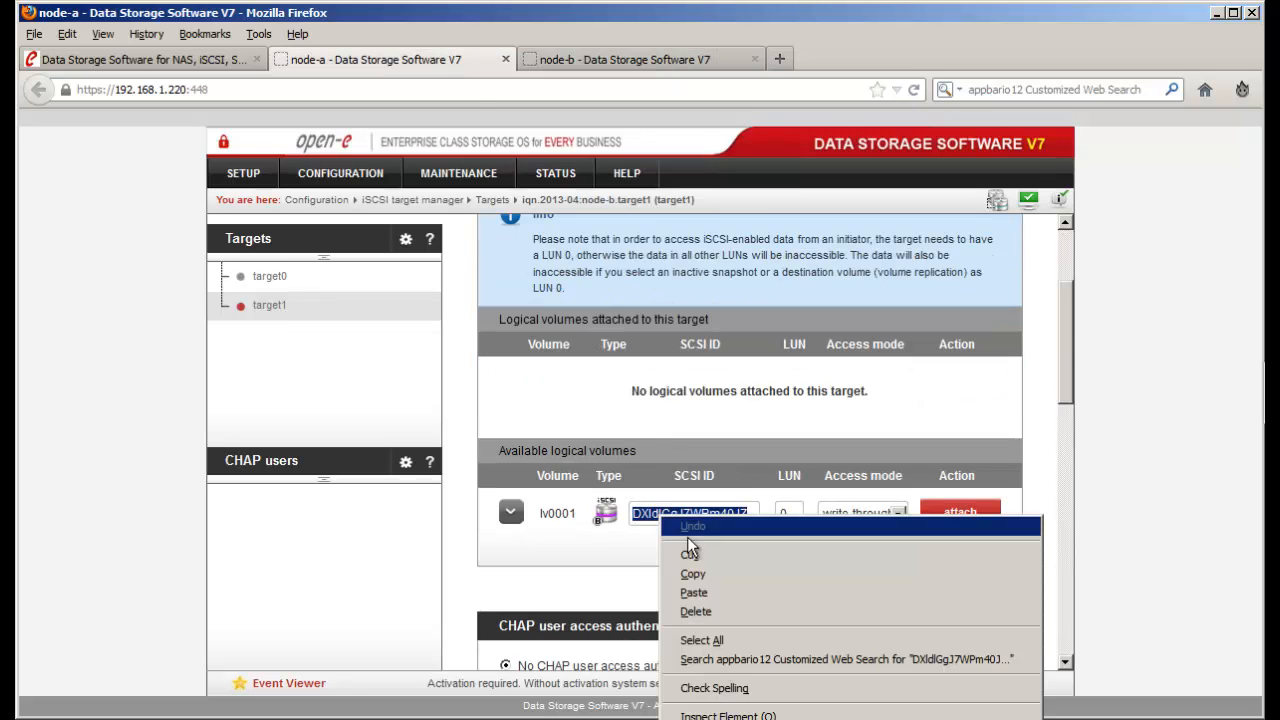
{"action": "left_click", "coordinate": [697, 593]}
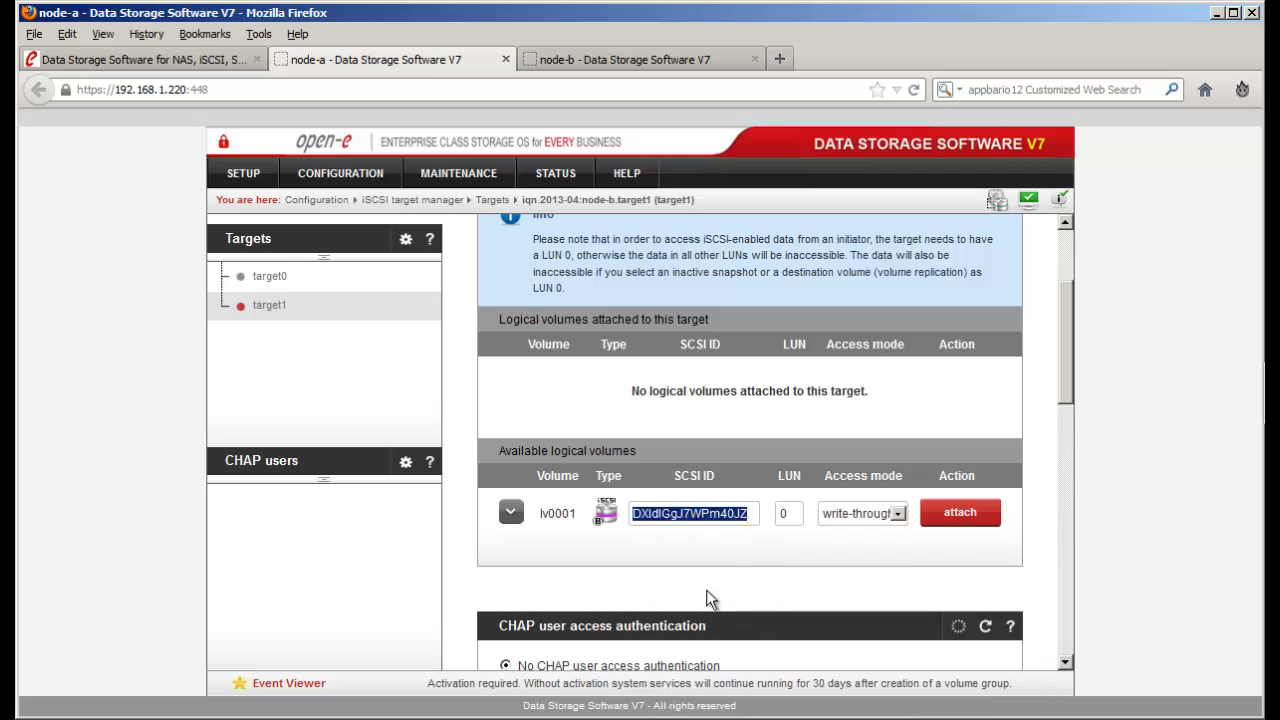
{"action": "left_click", "coordinate": [957, 513]}
{"action": "left_click", "coordinate": [949, 373]}
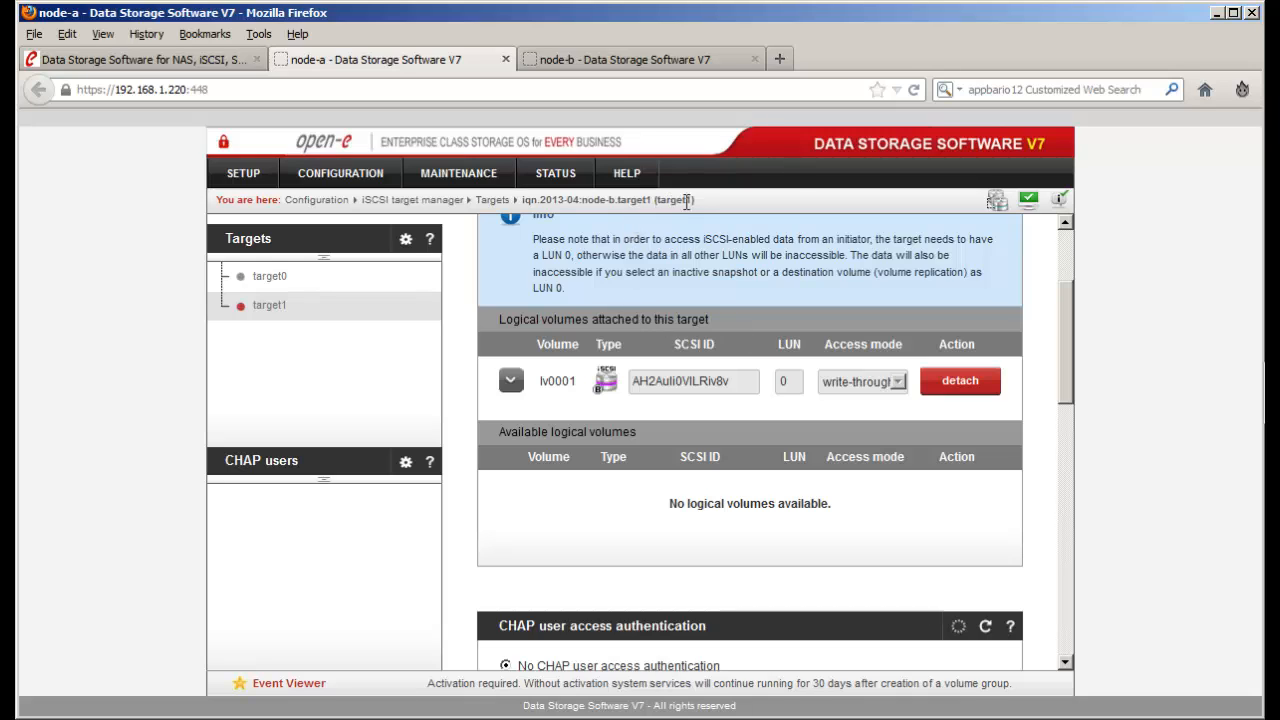
{"action": "mouse_move", "coordinate": [694, 202]}
{"action": "left_mouse_down"}
{"action": "mouse_move", "coordinate": [652, 202]}
{"action": "mouse_move", "coordinate": [710, 204]}
{"action": "left_mouse_up"}
{"action": "left_click_drag", "start_coordinate": [738, 383], "coordinate": [712, 383]}
{"action": "left_click", "coordinate": [789, 280]}
- Compare target names and the lv0001 and lv0000 SCSI ID endings on node-b and node-a
{"action": "left_click", "coordinate": [683, 64]}
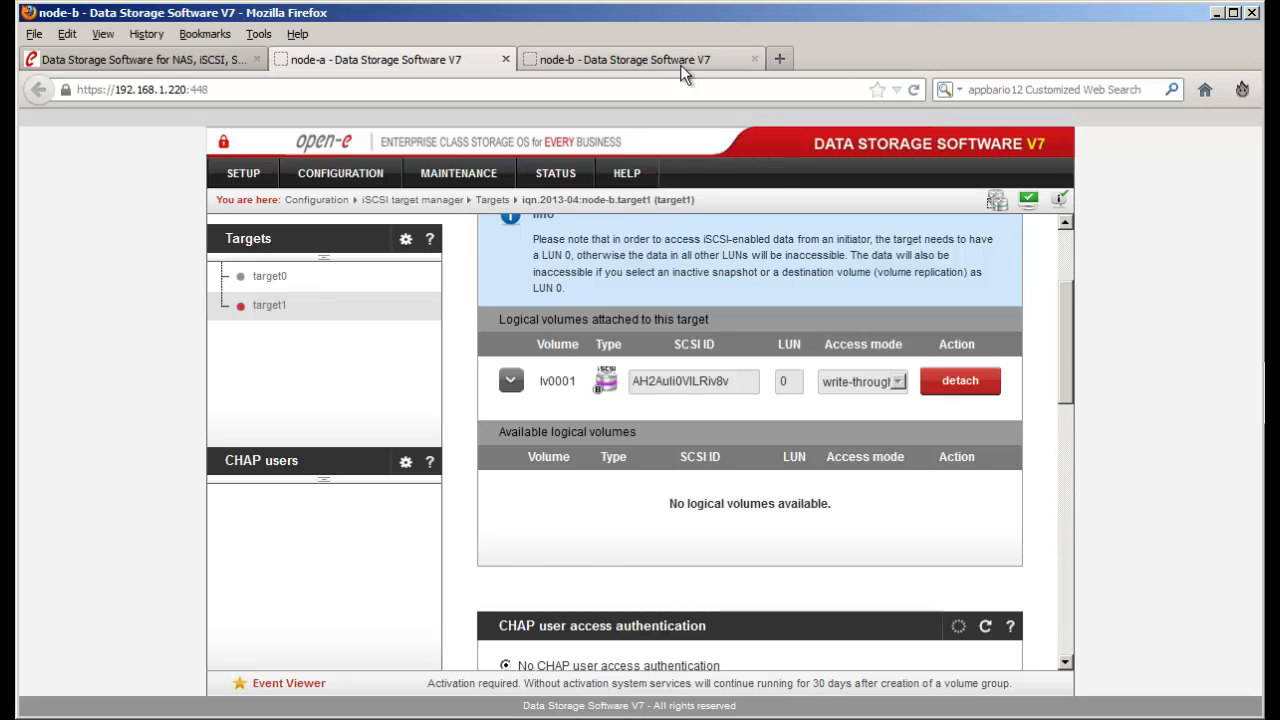
{"action": "left_click_drag", "start_coordinate": [594, 200], "coordinate": [655, 200]}
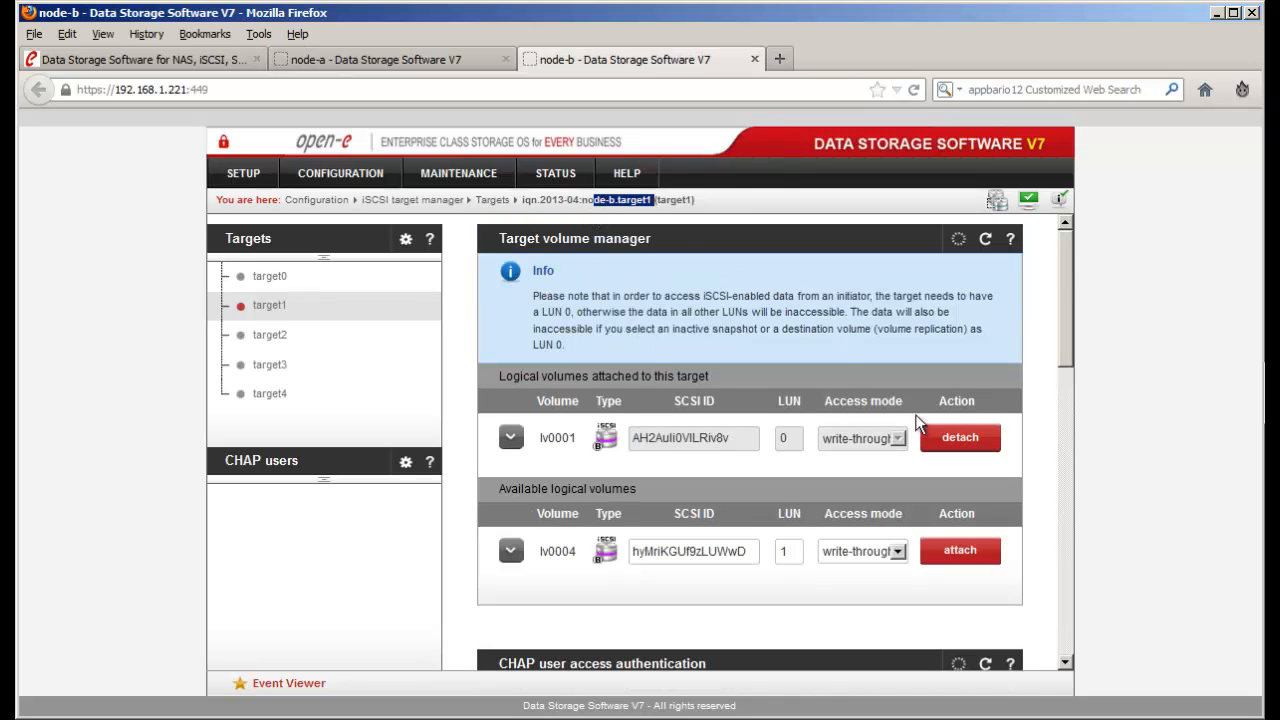
{"action": "left_click_drag", "start_coordinate": [730, 438], "coordinate": [712, 438]}
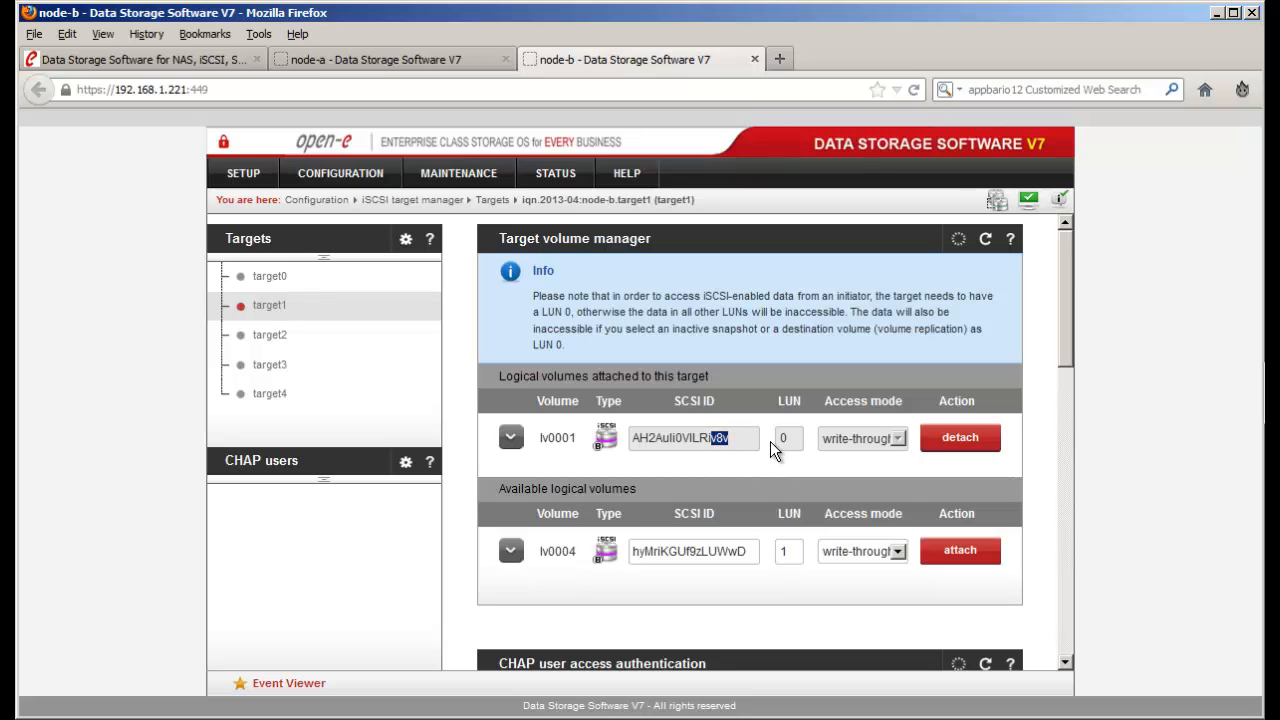
{"action": "left_click", "coordinate": [263, 277]}
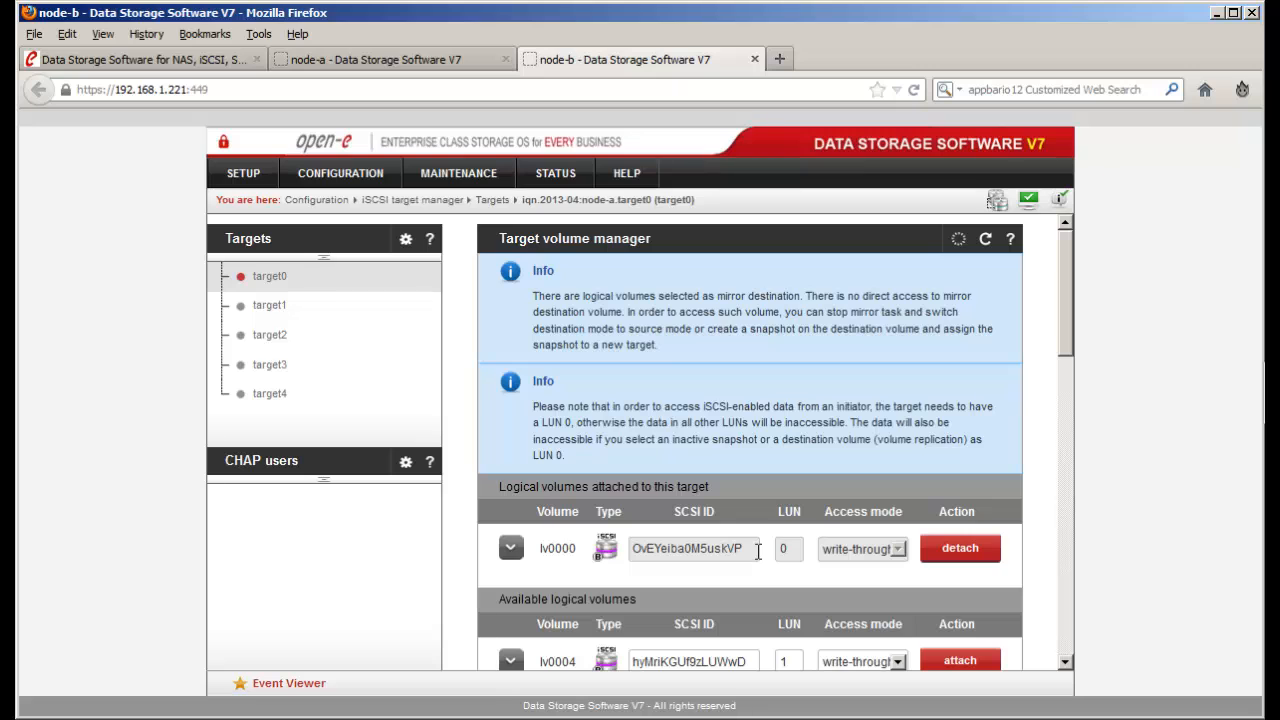
{"action": "left_click_drag", "start_coordinate": [758, 552], "coordinate": [720, 551]}
{"action": "left_click", "coordinate": [420, 59]}
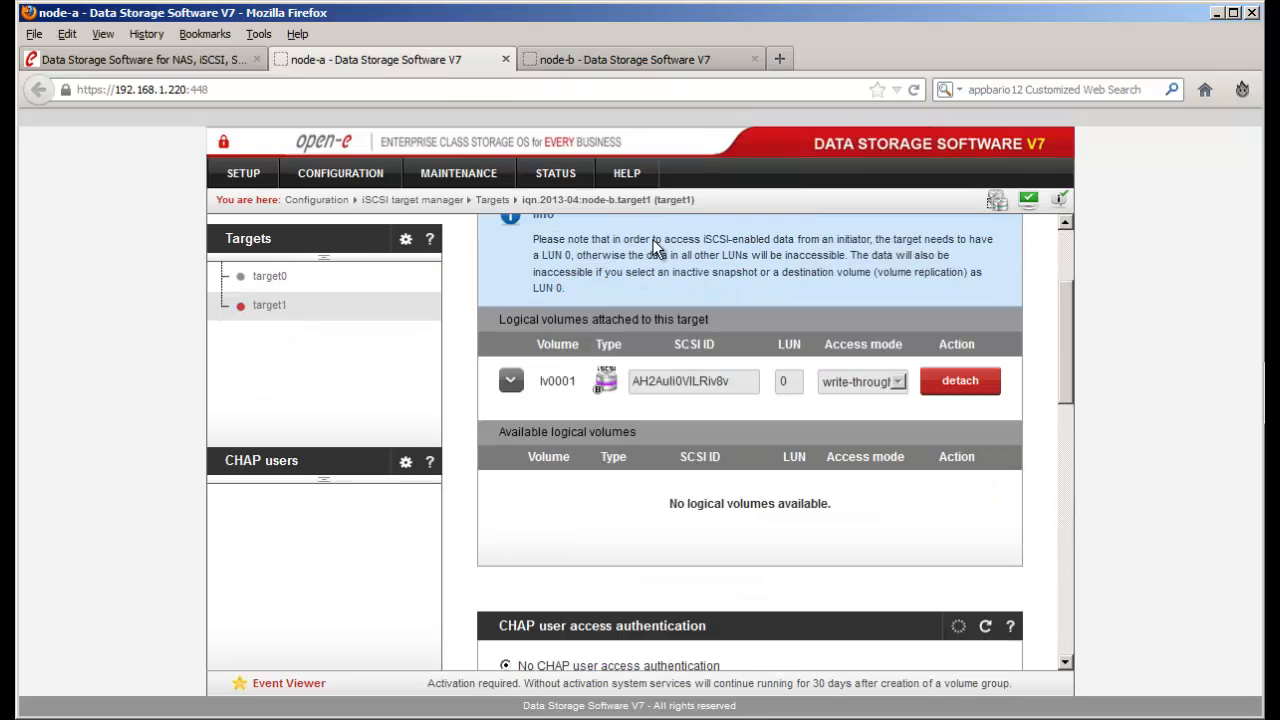
{"action": "left_click", "coordinate": [272, 277]}
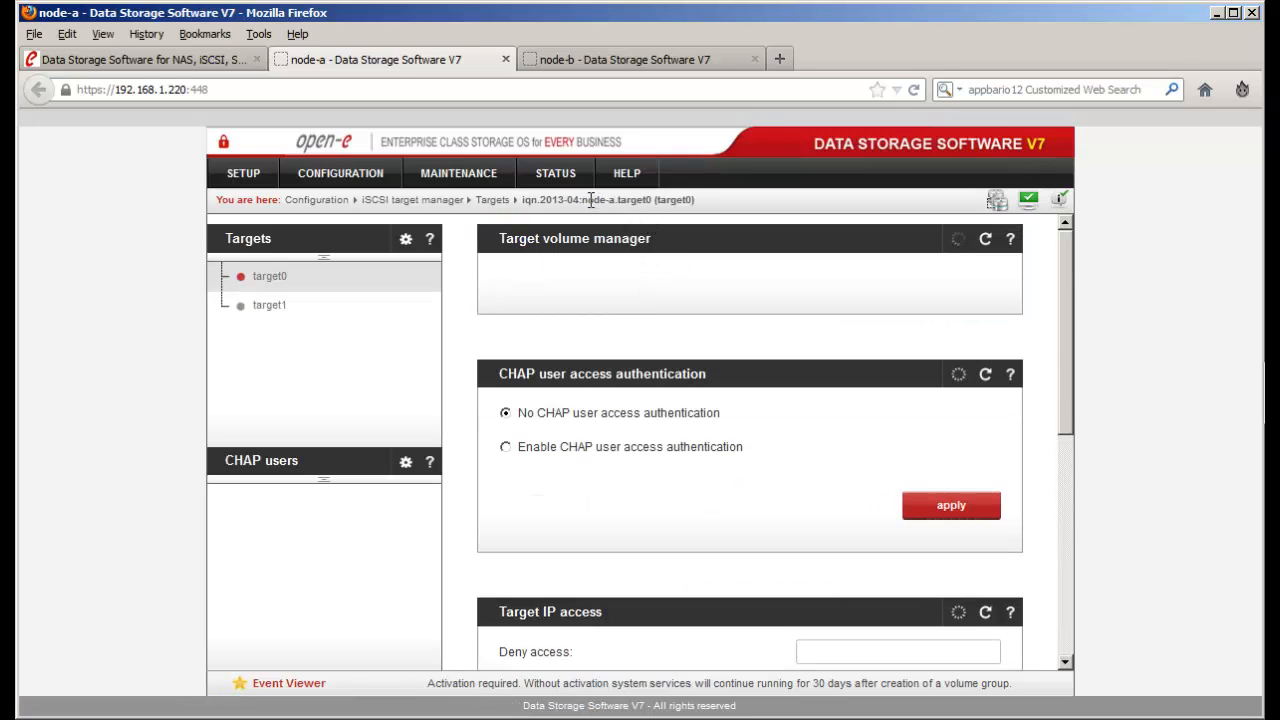
{"action": "left_click_drag", "start_coordinate": [588, 200], "coordinate": [652, 200]}
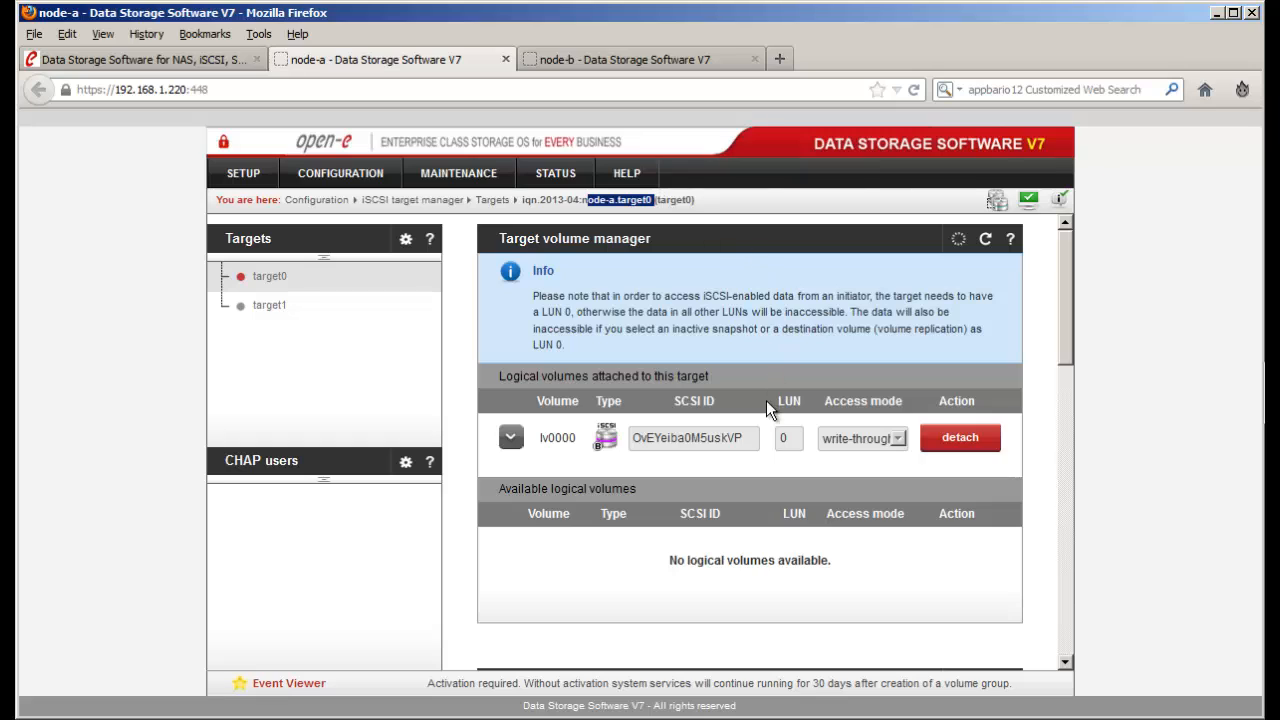
{"action": "left_click_drag", "start_coordinate": [747, 440], "coordinate": [721, 440]}
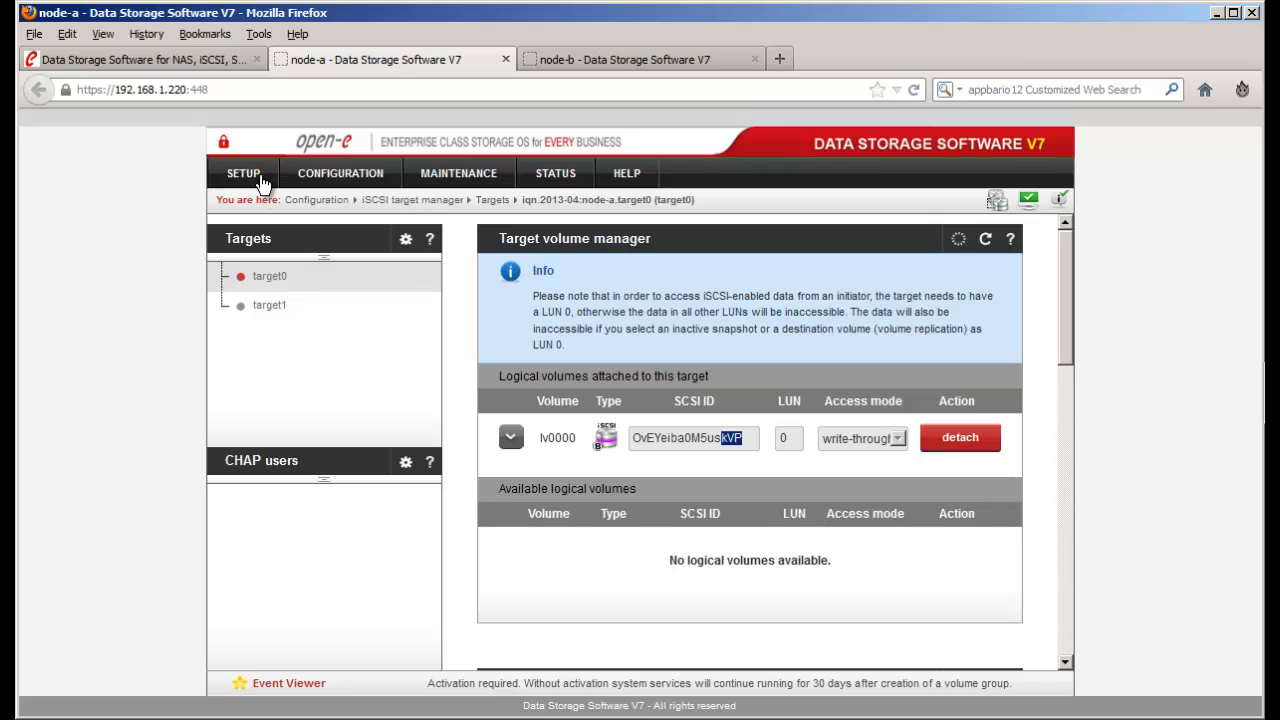
- Open SETUP > Failover on both node-b and node-a
{"action": "left_click", "coordinate": [537, 62]}
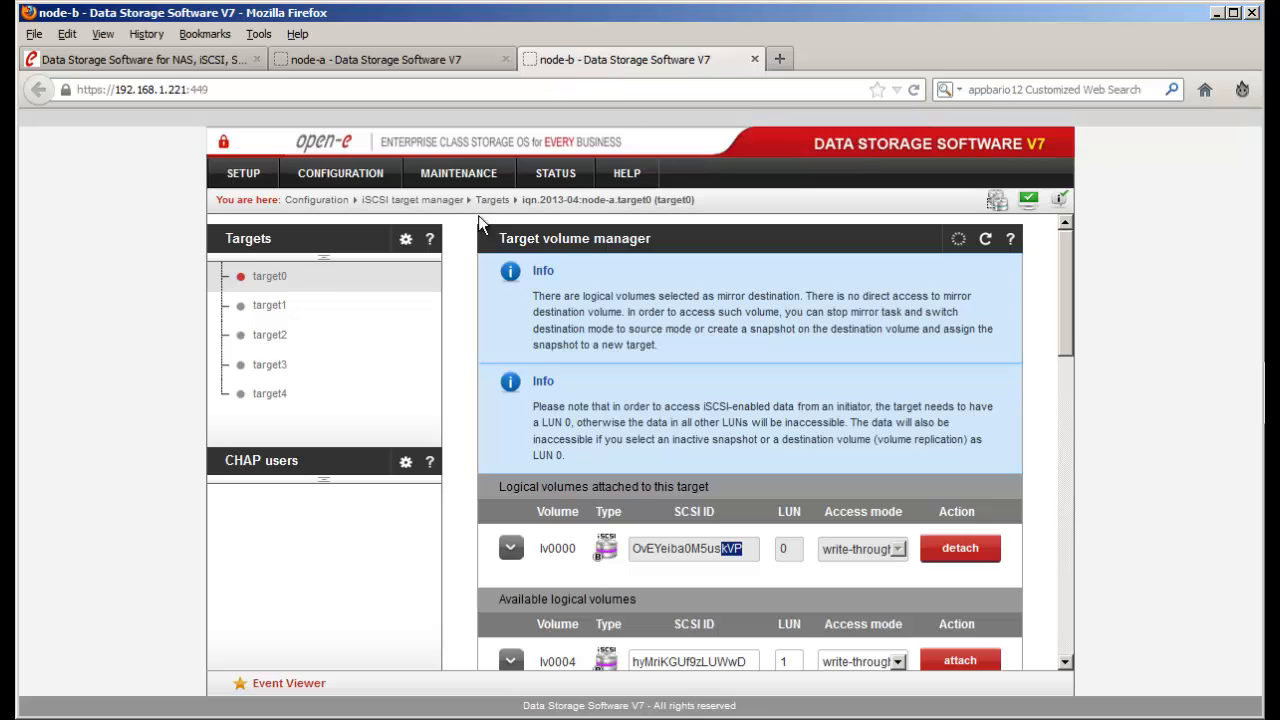
{"action": "left_click", "coordinate": [243, 170]}
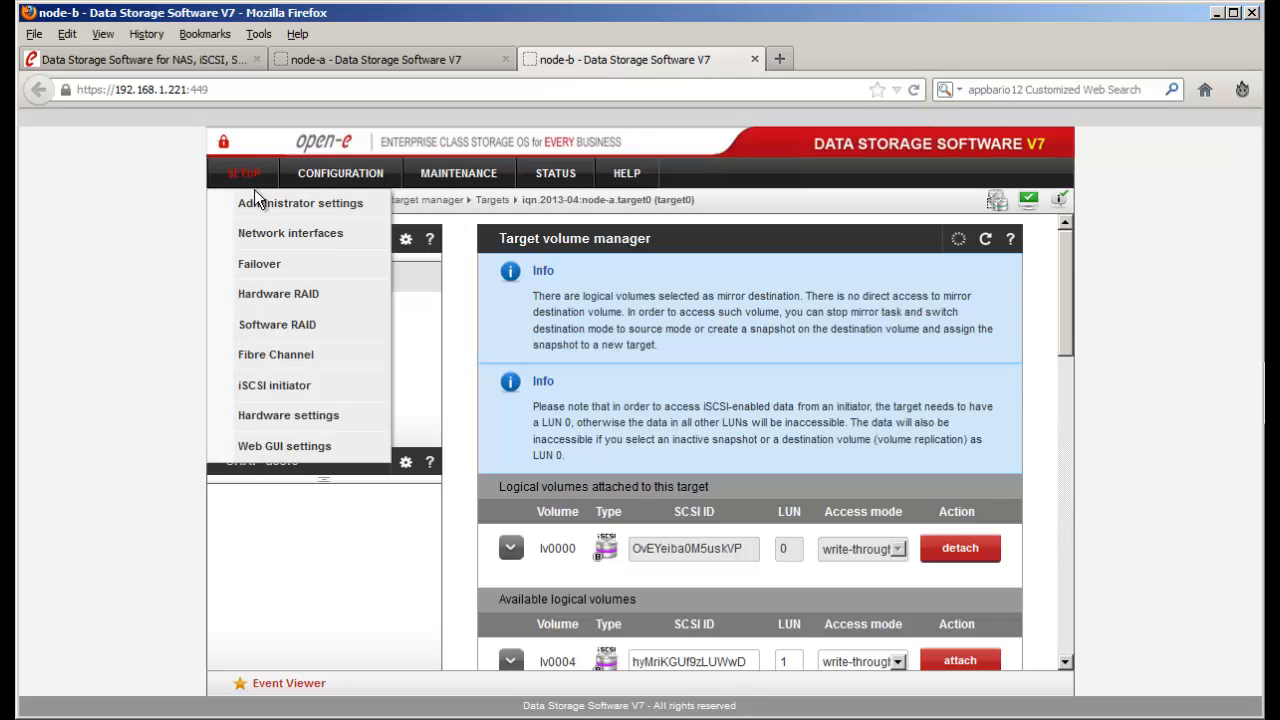
{"action": "left_click", "coordinate": [320, 261]}
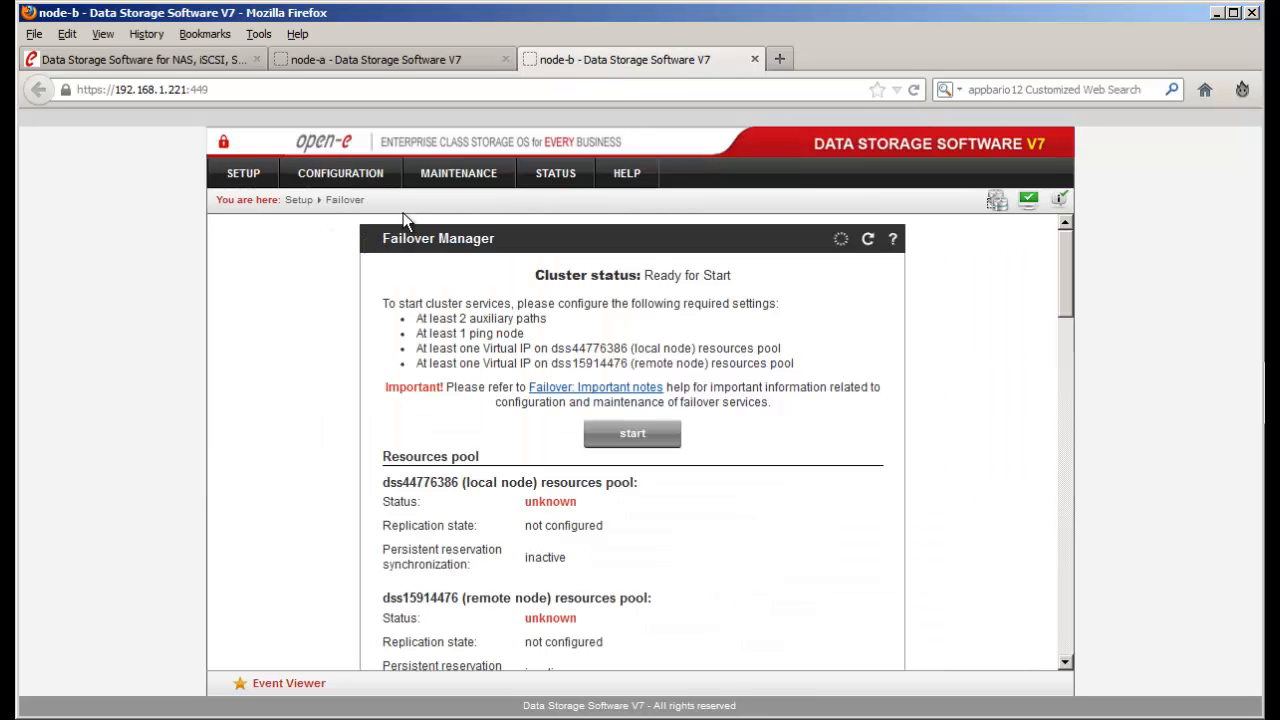
{"action": "left_click", "coordinate": [473, 62]}
{"action": "left_click", "coordinate": [258, 175]}
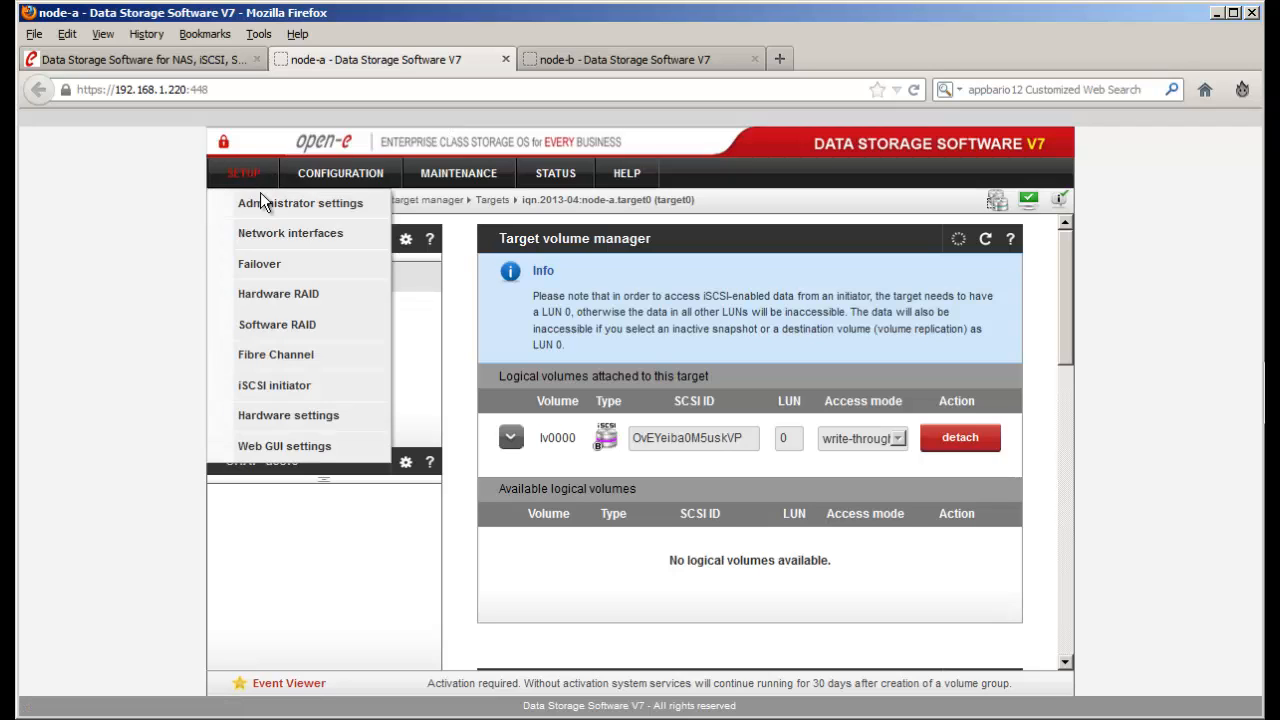
{"action": "left_click", "coordinate": [290, 263]}
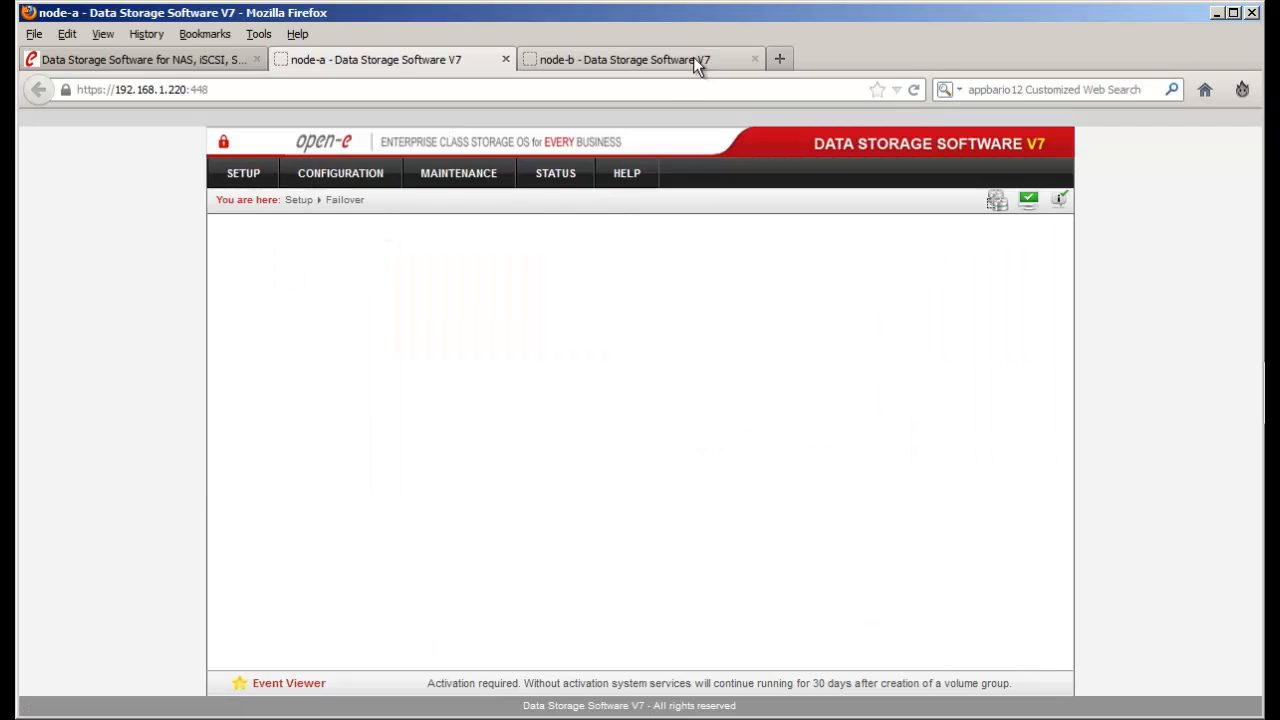
- Scroll node-b's Failover page down to the auxiliary paths and ping nodes
{"action": "left_click", "coordinate": [693, 58]}
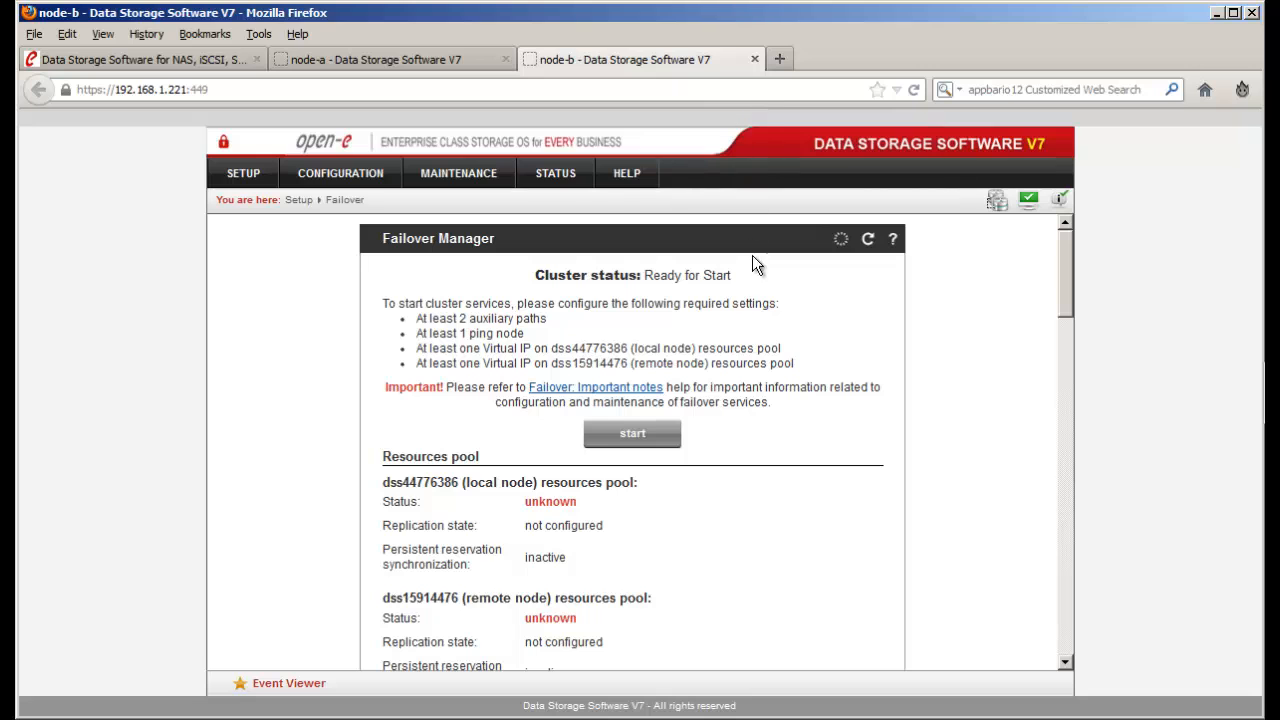
{"action": "scroll", "coordinate": [741, 338], "scroll_direction": "down", "scroll_amount": 5}
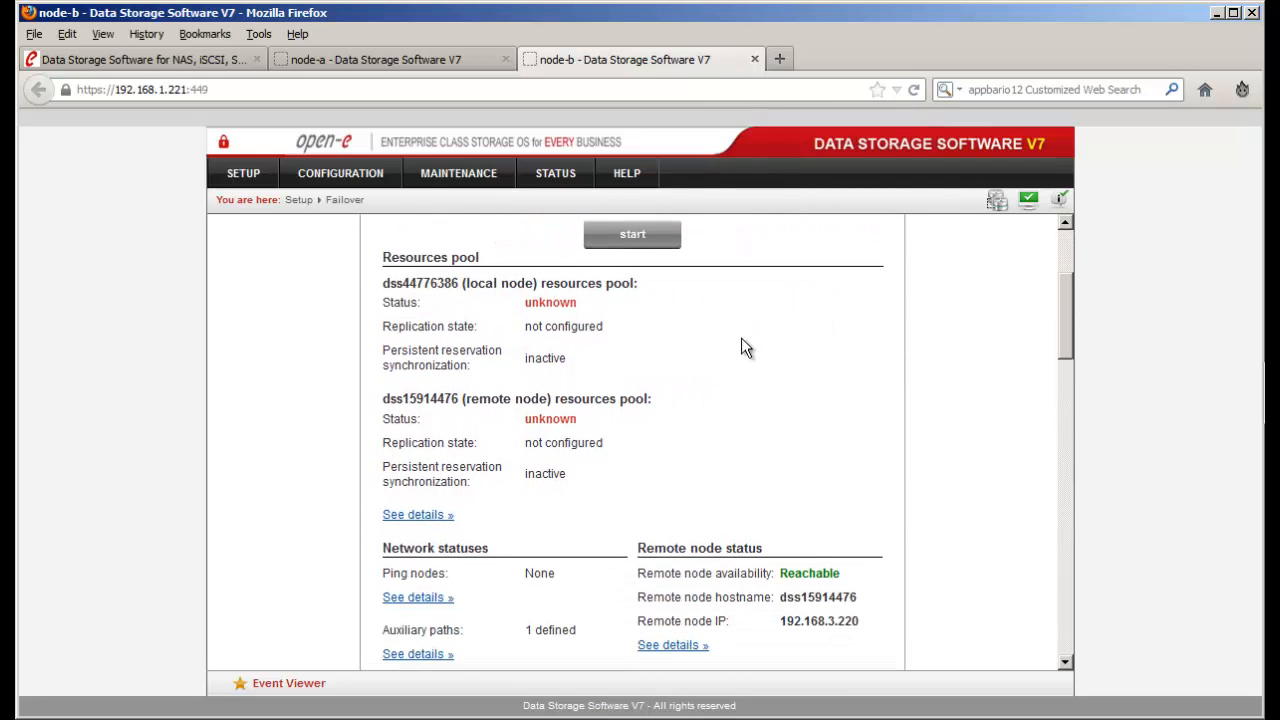
{"action": "scroll", "coordinate": [741, 338], "scroll_direction": "down", "scroll_amount": 7}
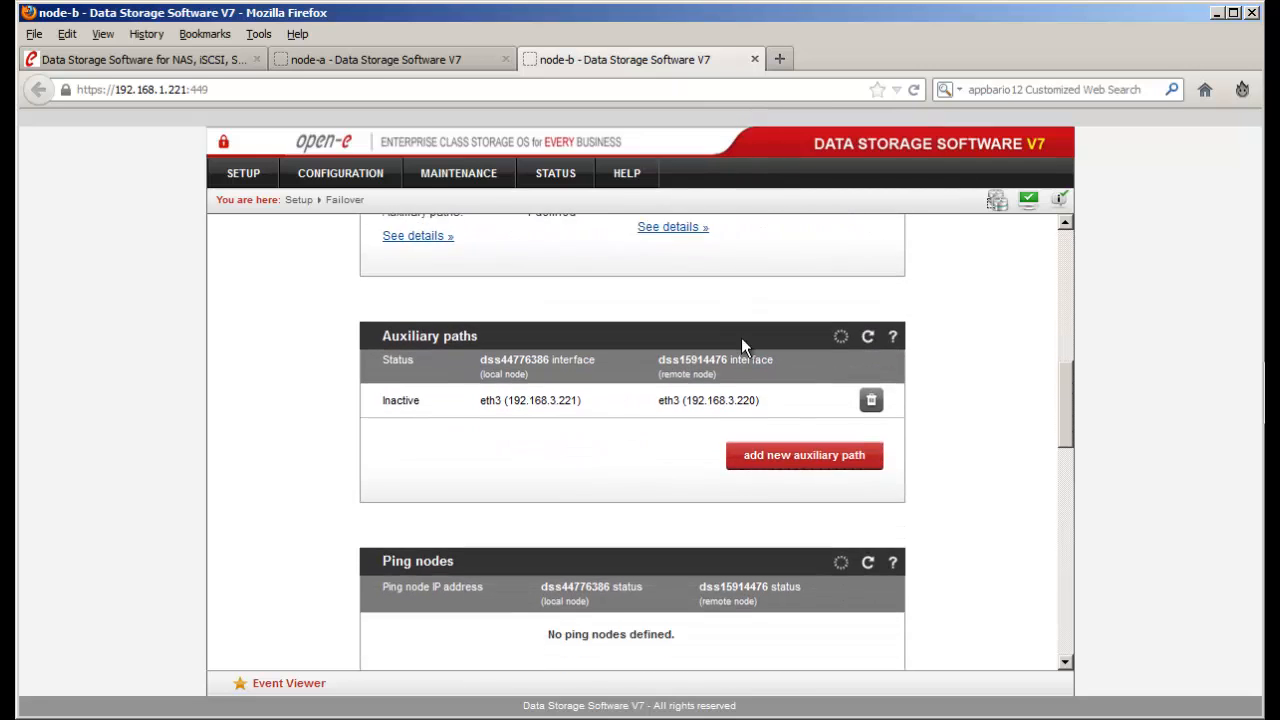
{"action": "scroll", "coordinate": [741, 337], "scroll_direction": "down", "scroll_amount": 1}
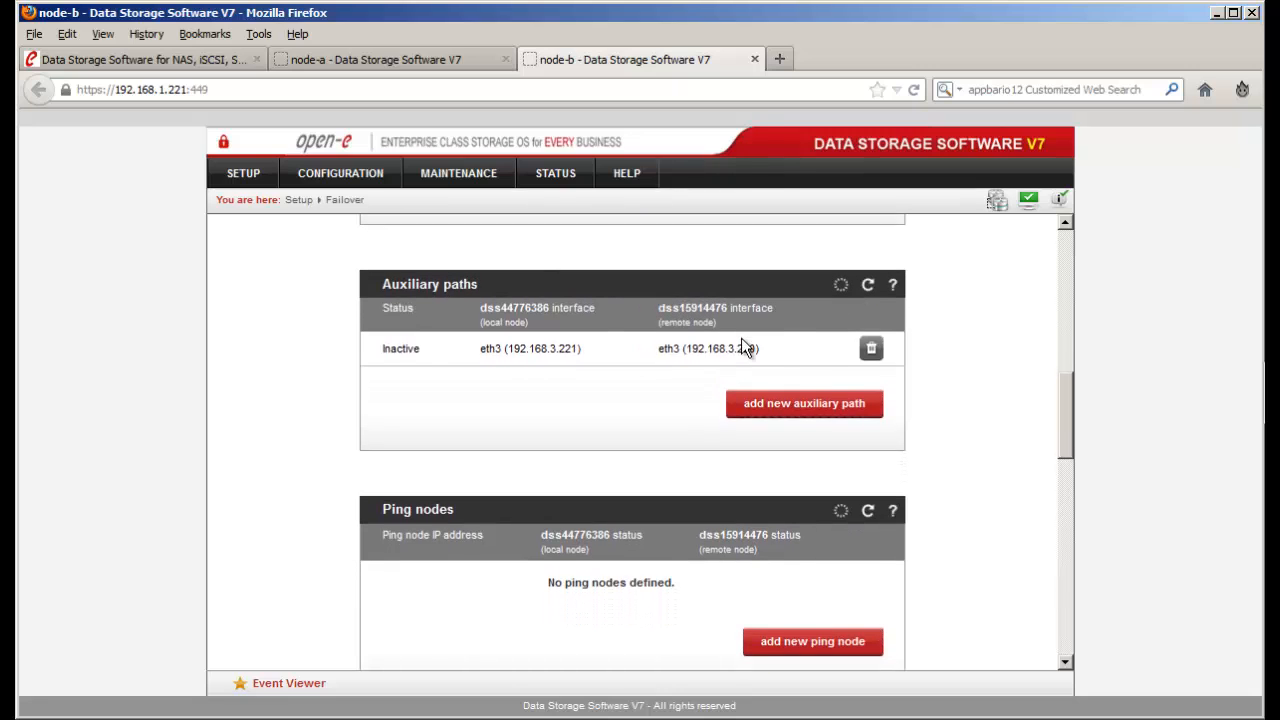
- Add an auxiliary path between node-b eth0 (192.168.1.221) and remote eth0 (192.168.1.220)
{"action": "left_click", "coordinate": [767, 405]}
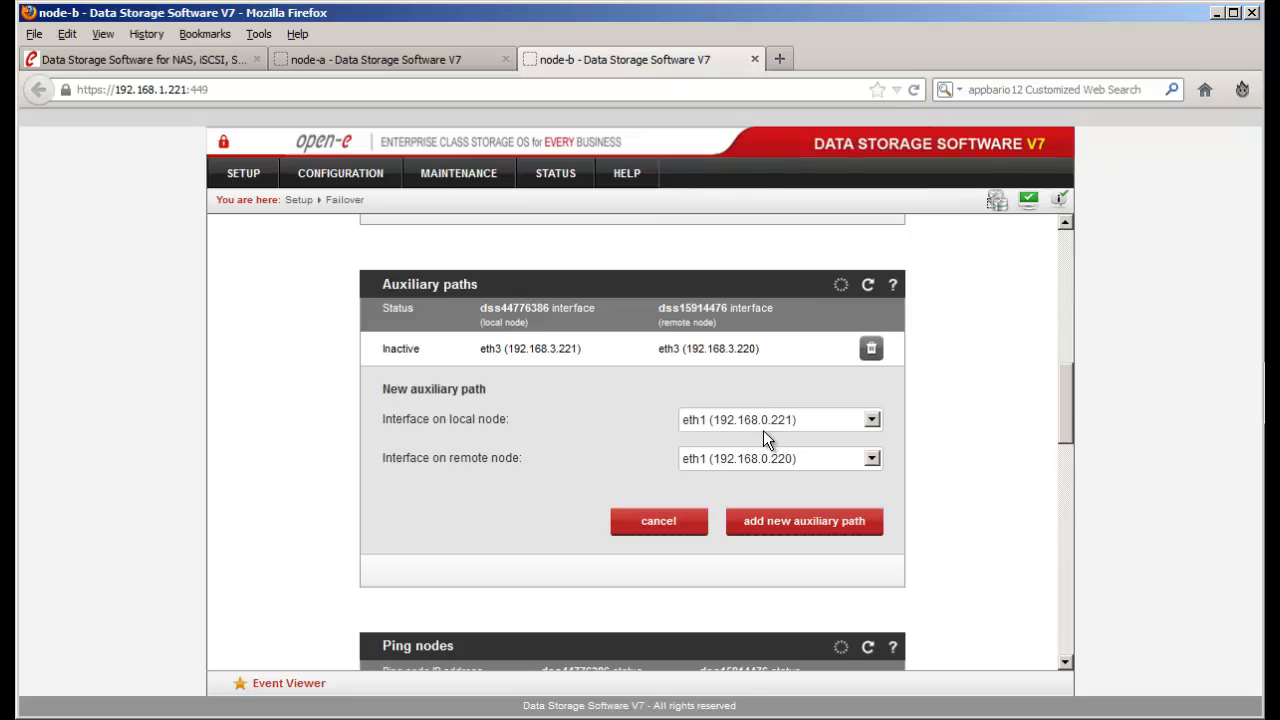
{"action": "left_click", "coordinate": [765, 432]}
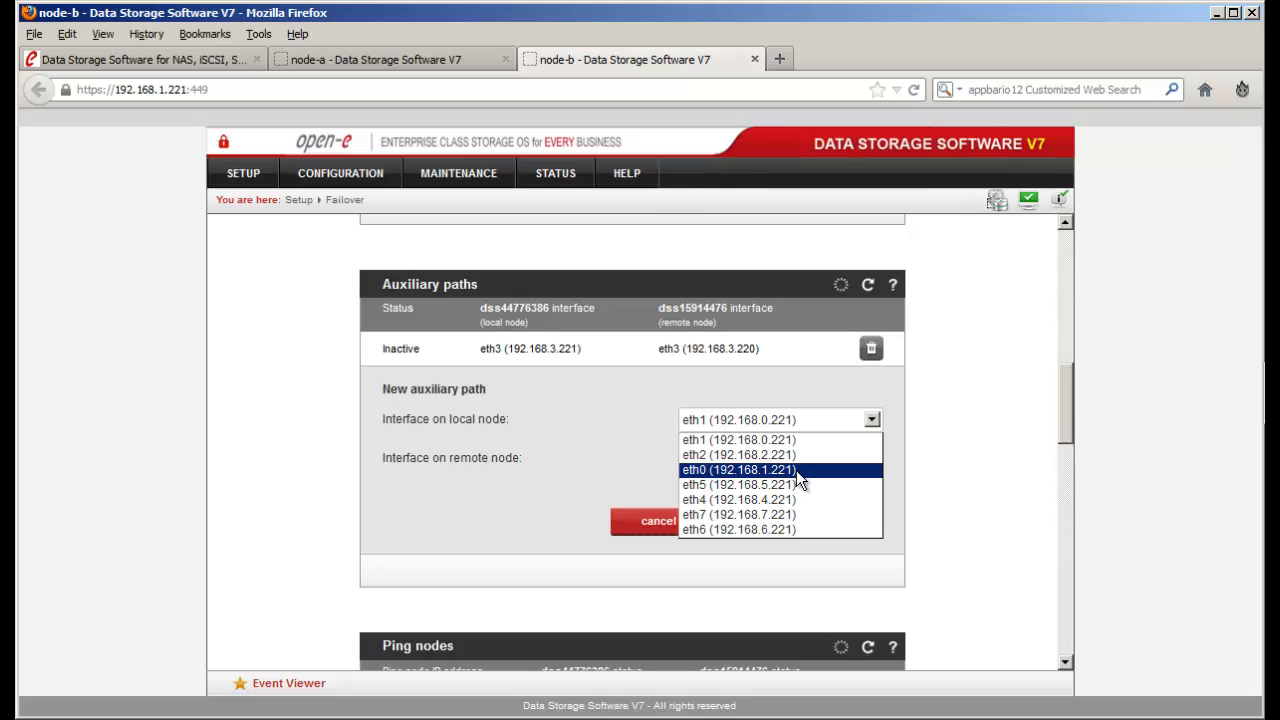
{"action": "left_click", "coordinate": [796, 470]}
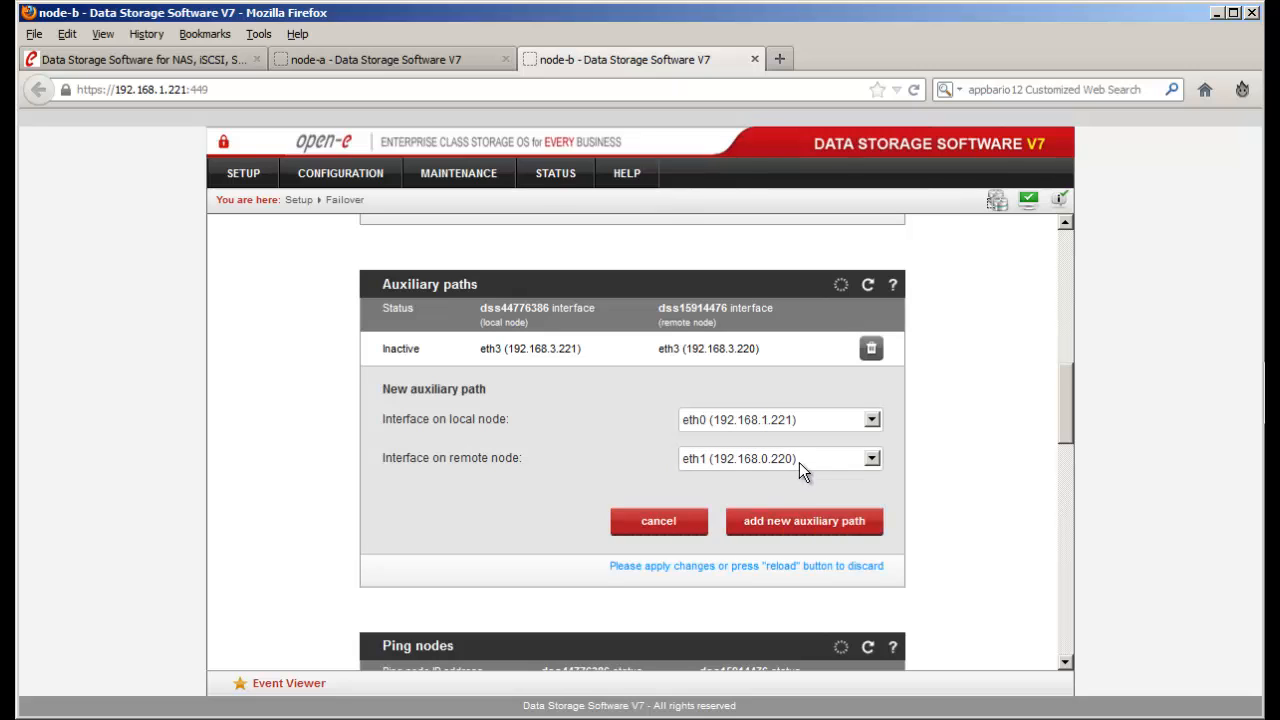
{"action": "left_click", "coordinate": [799, 462]}
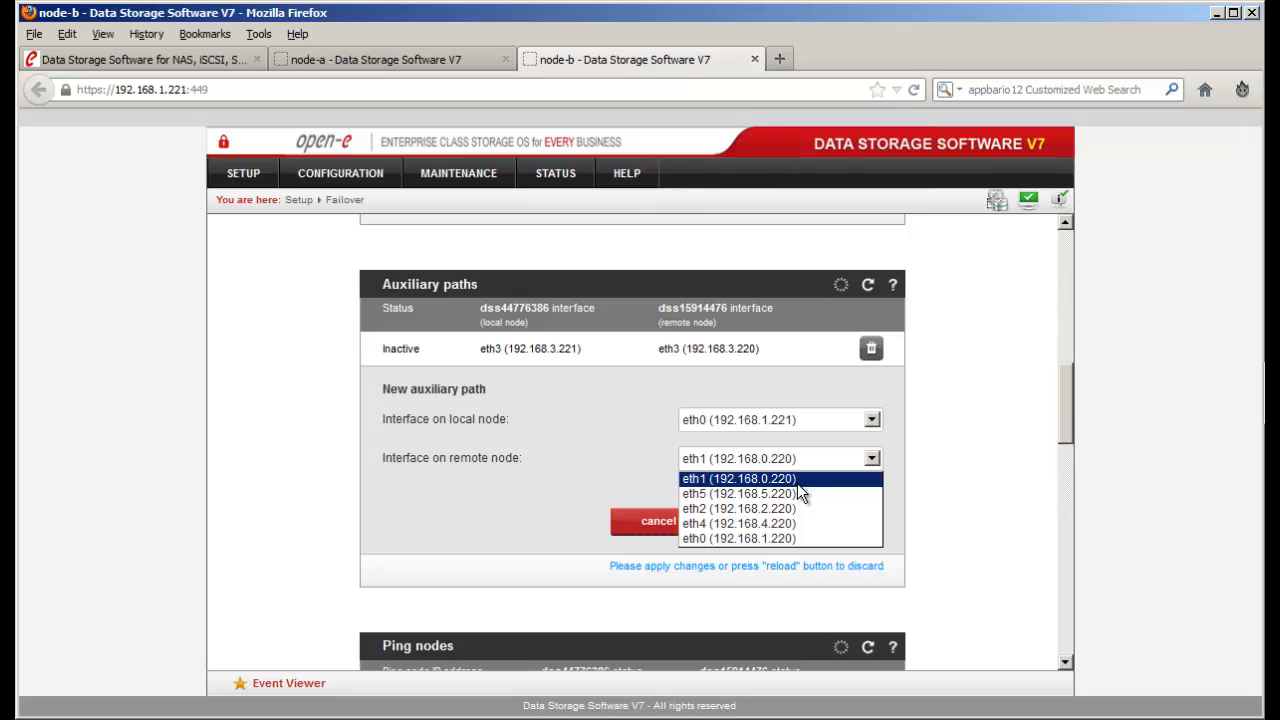
{"action": "left_click", "coordinate": [793, 538]}
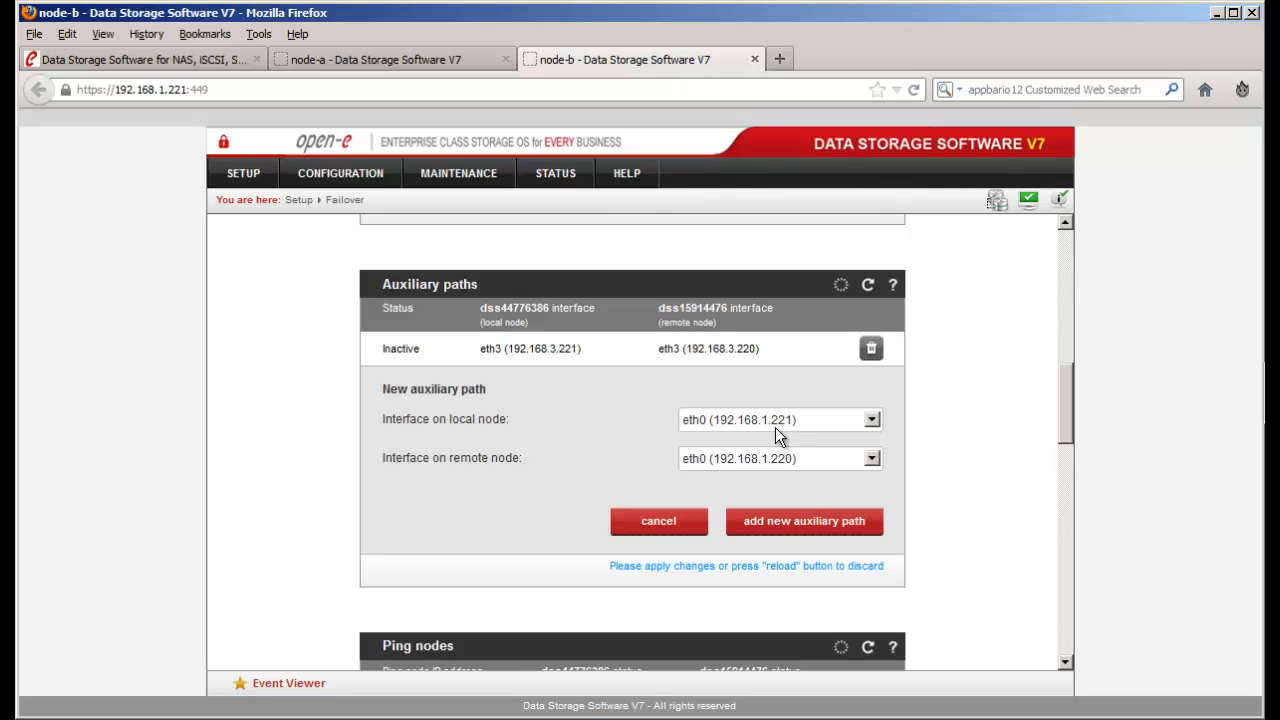
{"action": "left_click_drag", "start_coordinate": [209, 89], "coordinate": [168, 89]}
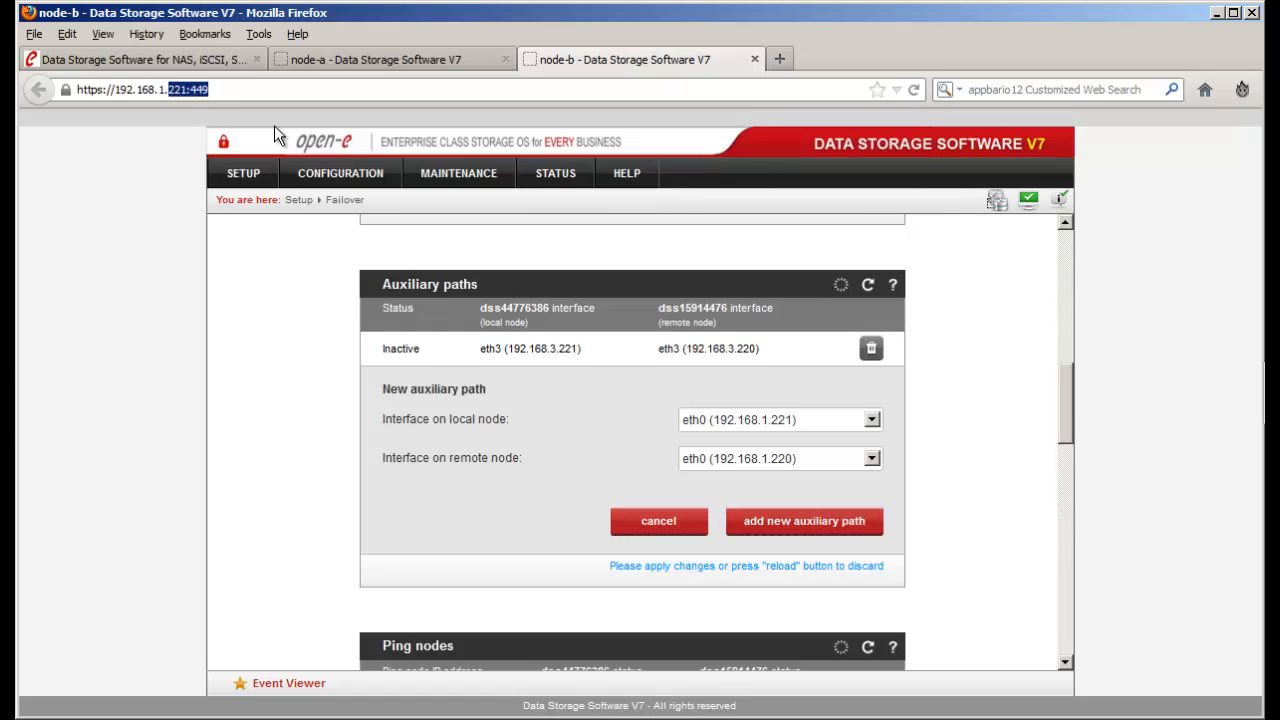
{"action": "left_click", "coordinate": [660, 495]}
{"action": "left_click", "coordinate": [808, 521]}
{"action": "scroll", "coordinate": [805, 508], "scroll_direction": "down", "scroll_amount": 3}
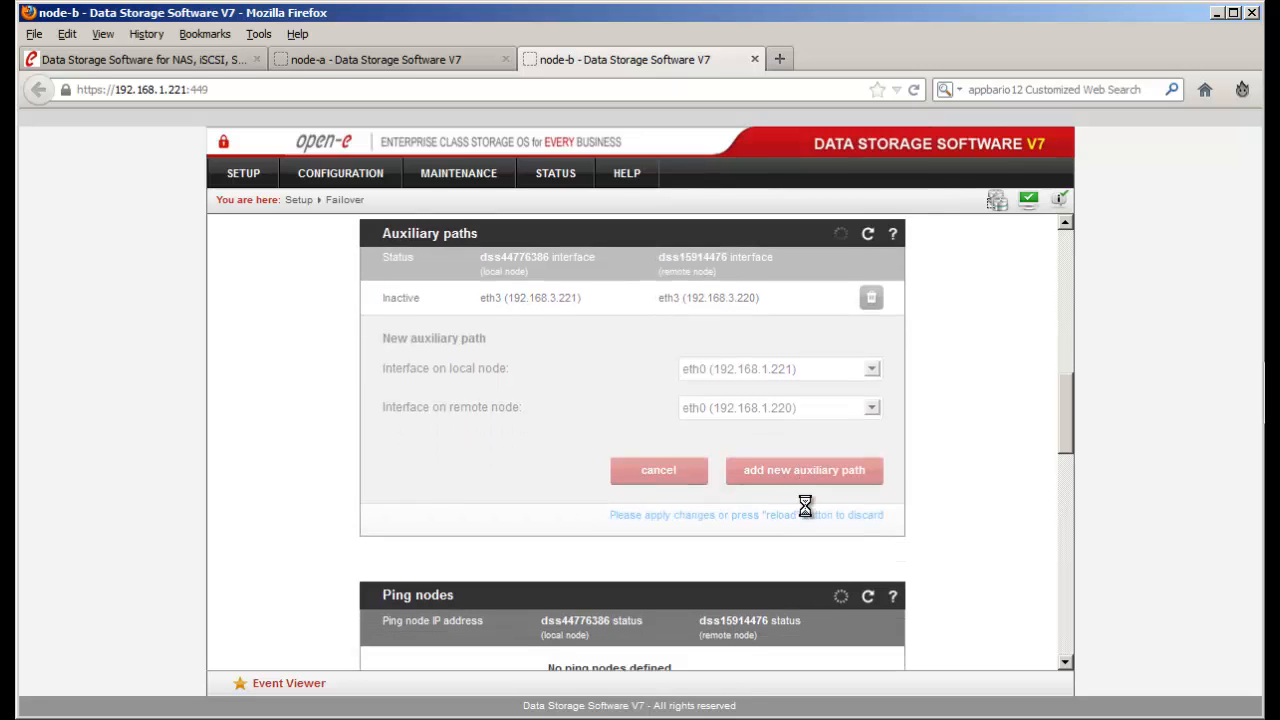
{"action": "scroll", "coordinate": [805, 505], "scroll_direction": "down", "scroll_amount": 4}
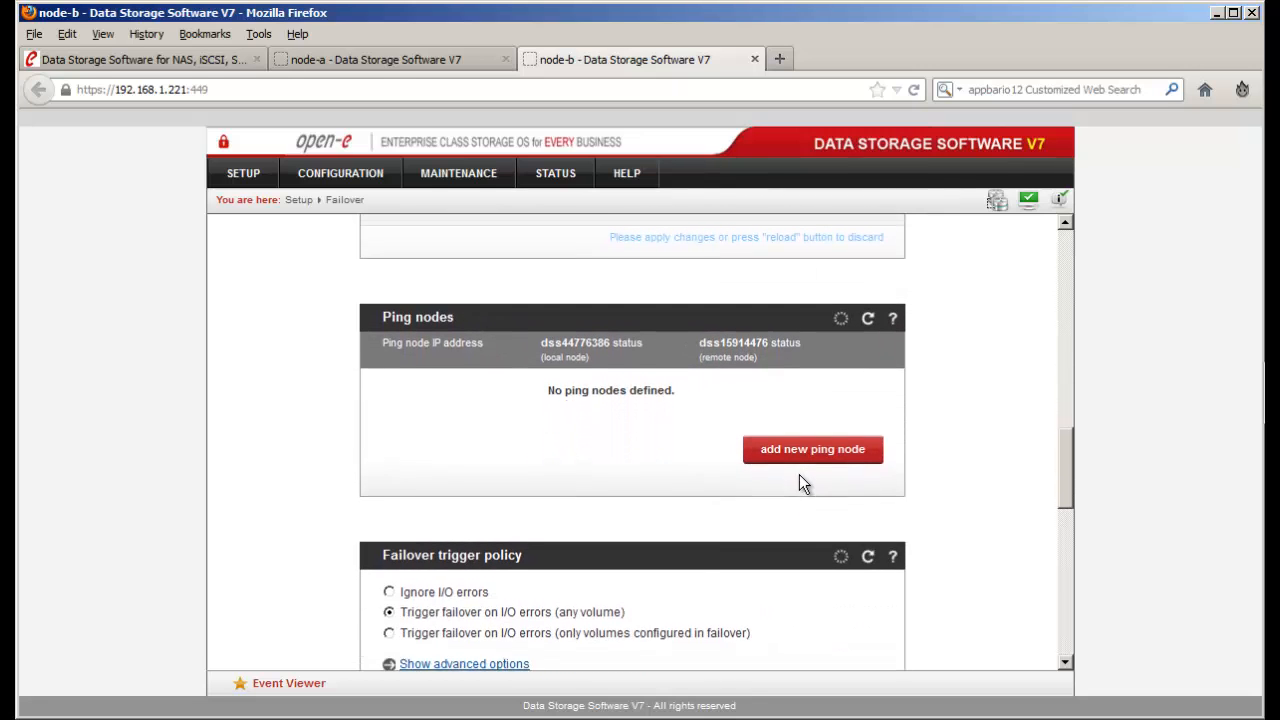
- Add ping nodes 192.168.1.40 and 192.168.1.230 on node-b
{"action": "left_click", "coordinate": [787, 452]}
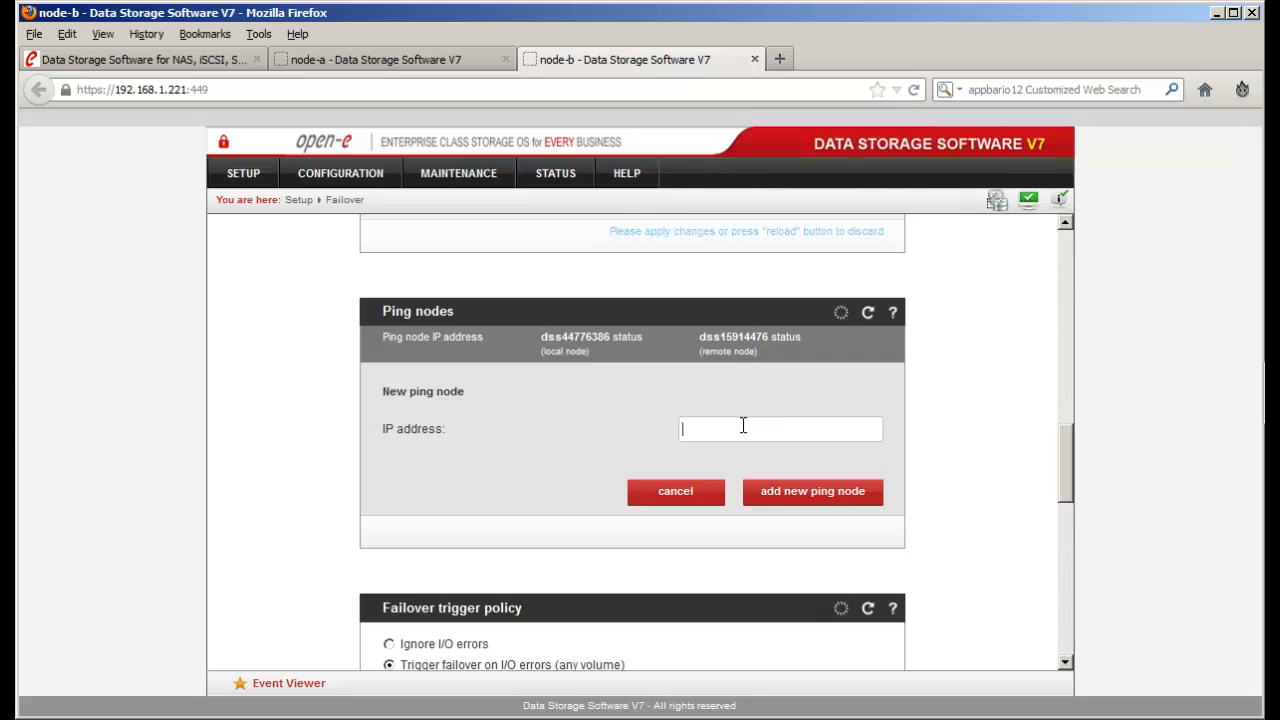
{"action": "left_click", "coordinate": [743, 425]}
{"action": "scroll", "coordinate": [741, 430], "scroll_direction": "down", "scroll_amount": 1}
{"action": "type", "text": "192.168"}
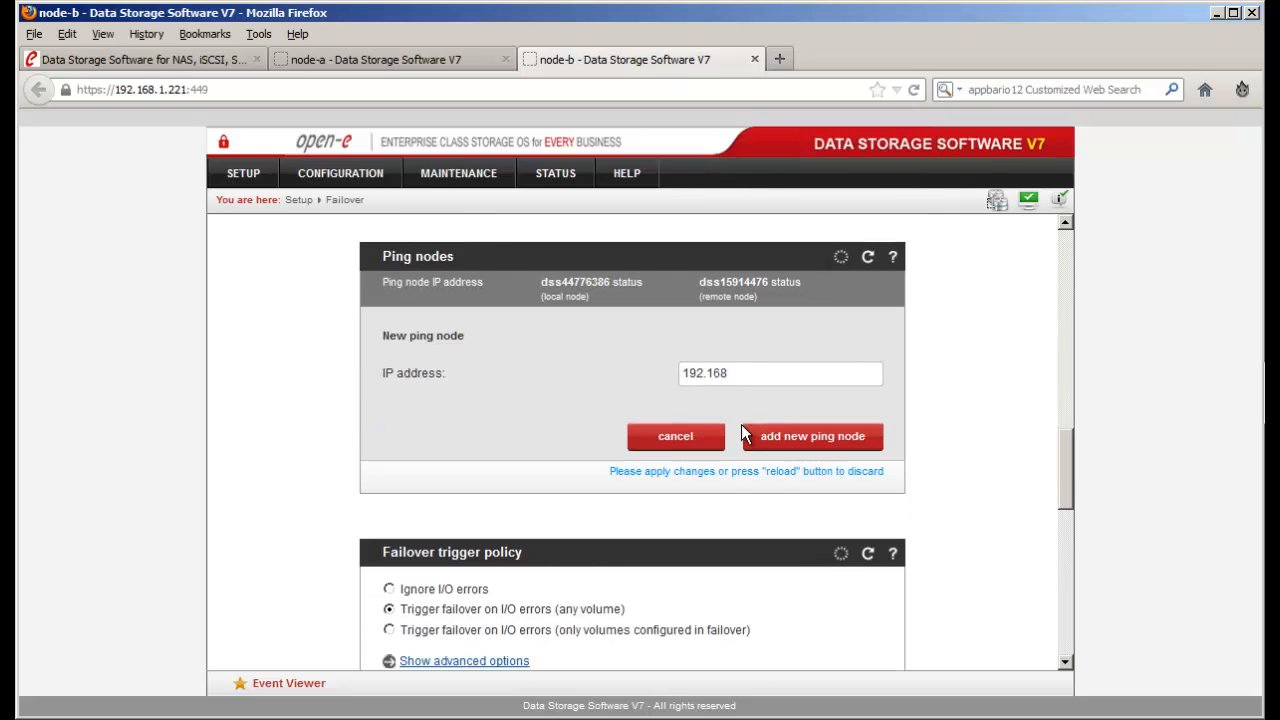
{"action": "type", "text": ".1.40"}
{"action": "left_click", "coordinate": [786, 440]}
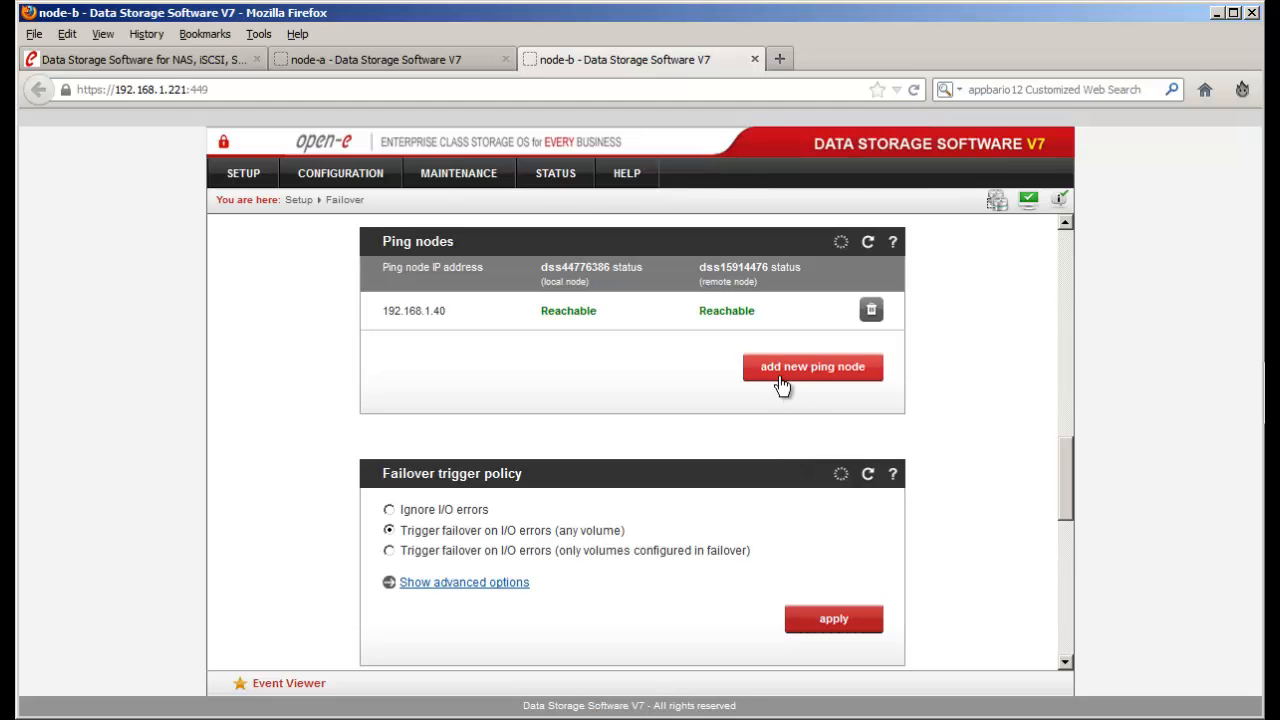
{"action": "left_click", "coordinate": [780, 372]}
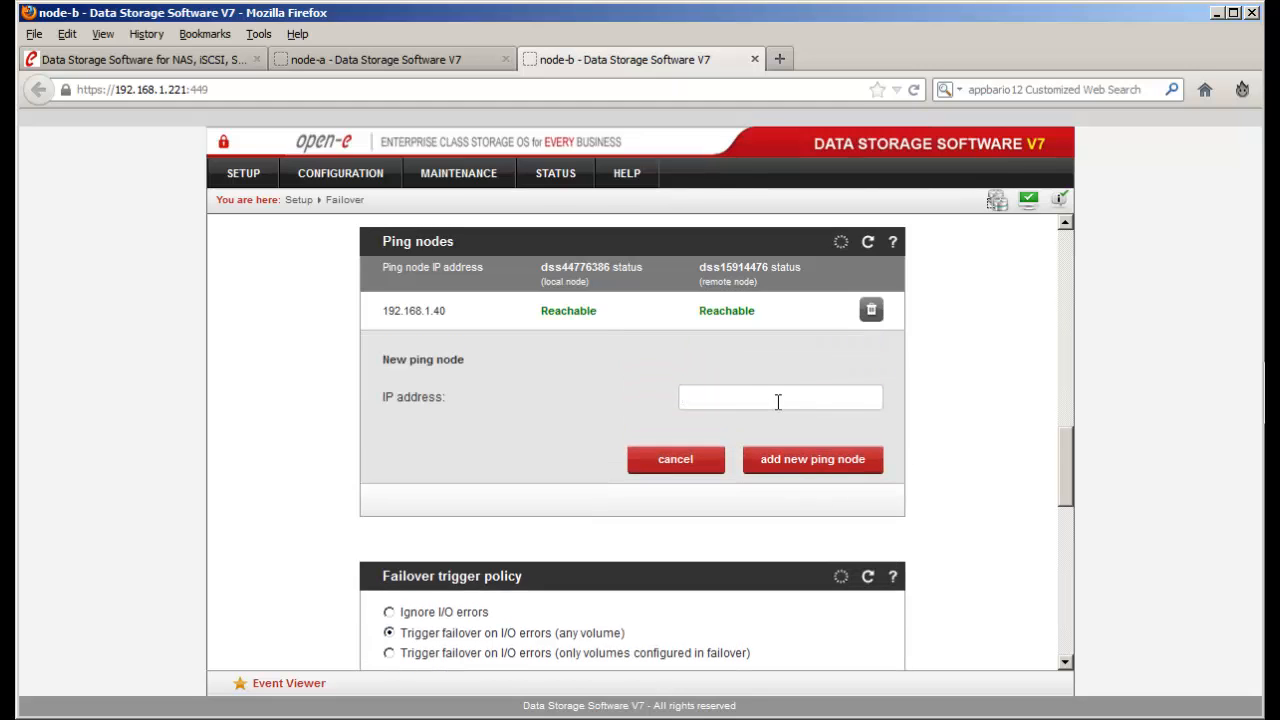
{"action": "type", "text": "19"}
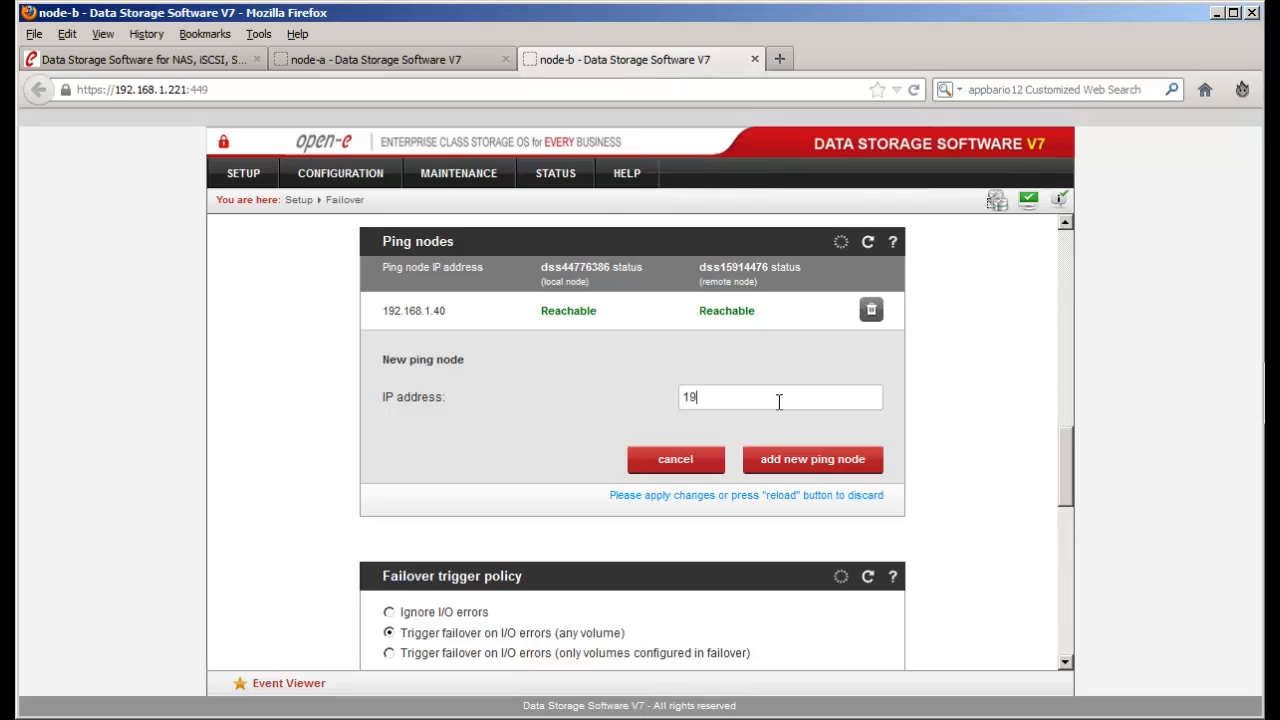
{"action": "type", "text": "2.168.1.230"}
{"action": "left_click", "coordinate": [783, 463]}
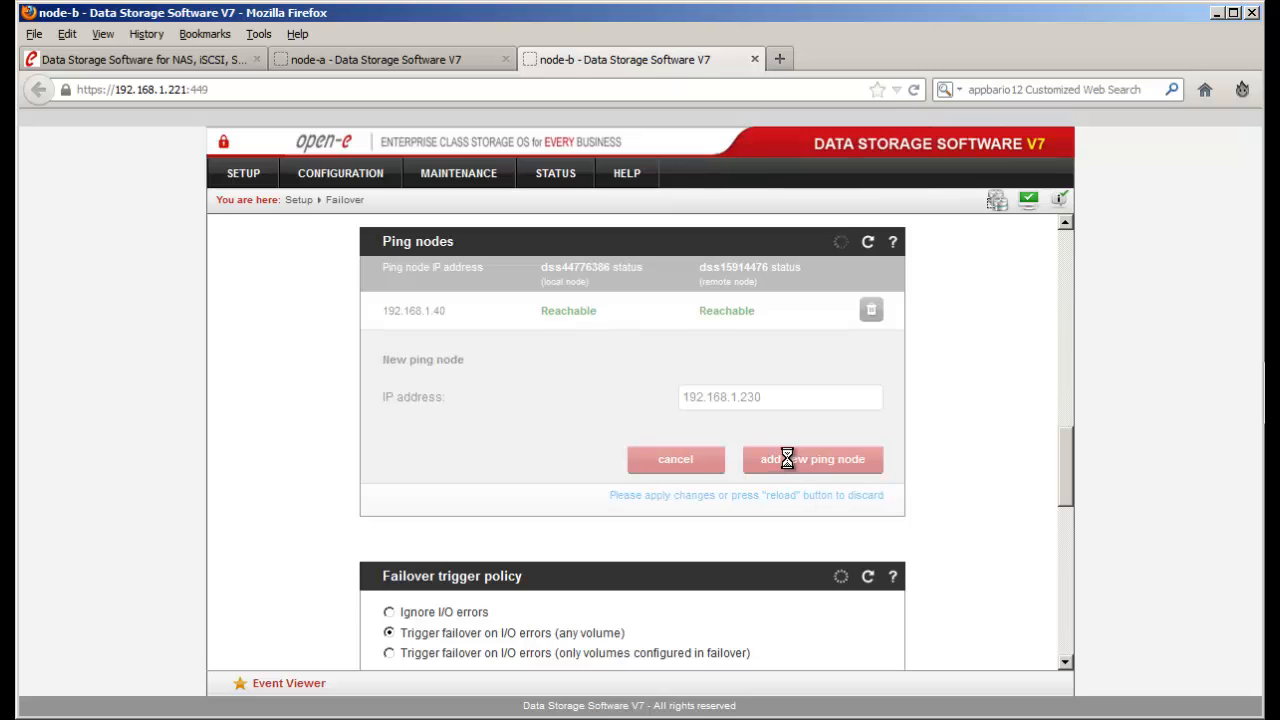
{"action": "scroll", "coordinate": [787, 466], "scroll_direction": "down", "scroll_amount": 5}
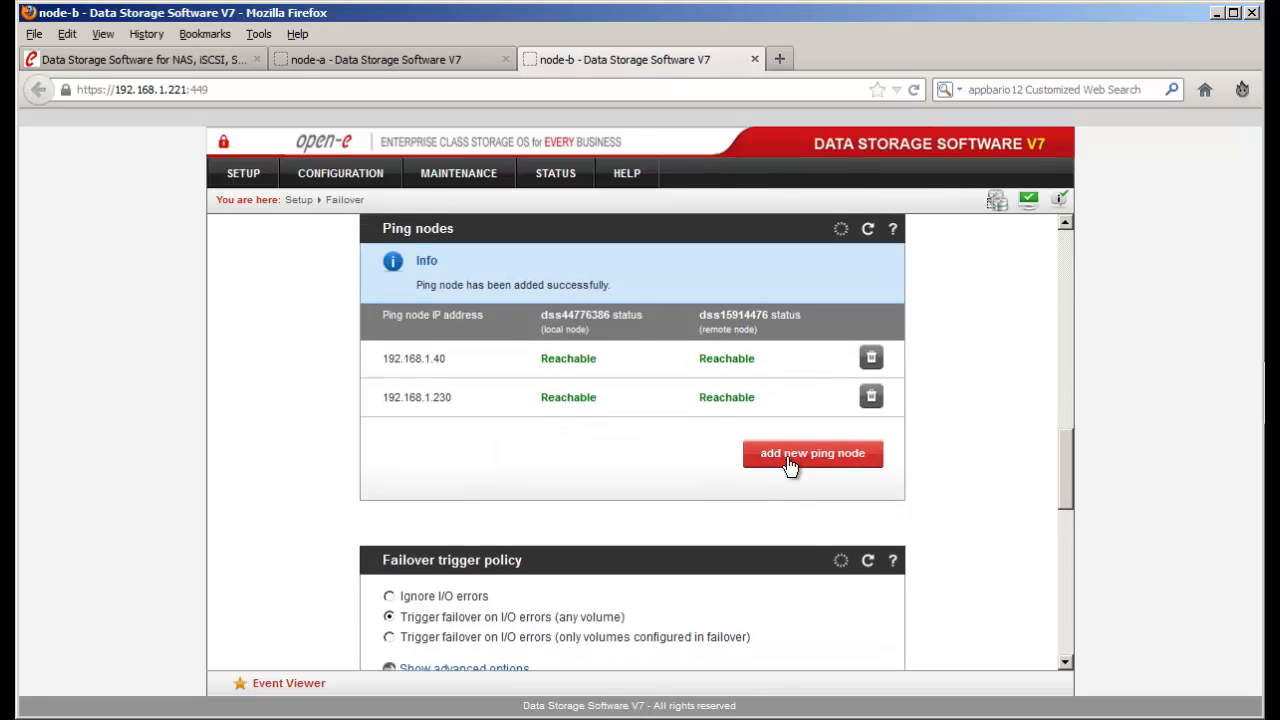
{"action": "scroll", "coordinate": [787, 459], "scroll_direction": "down", "scroll_amount": 1}
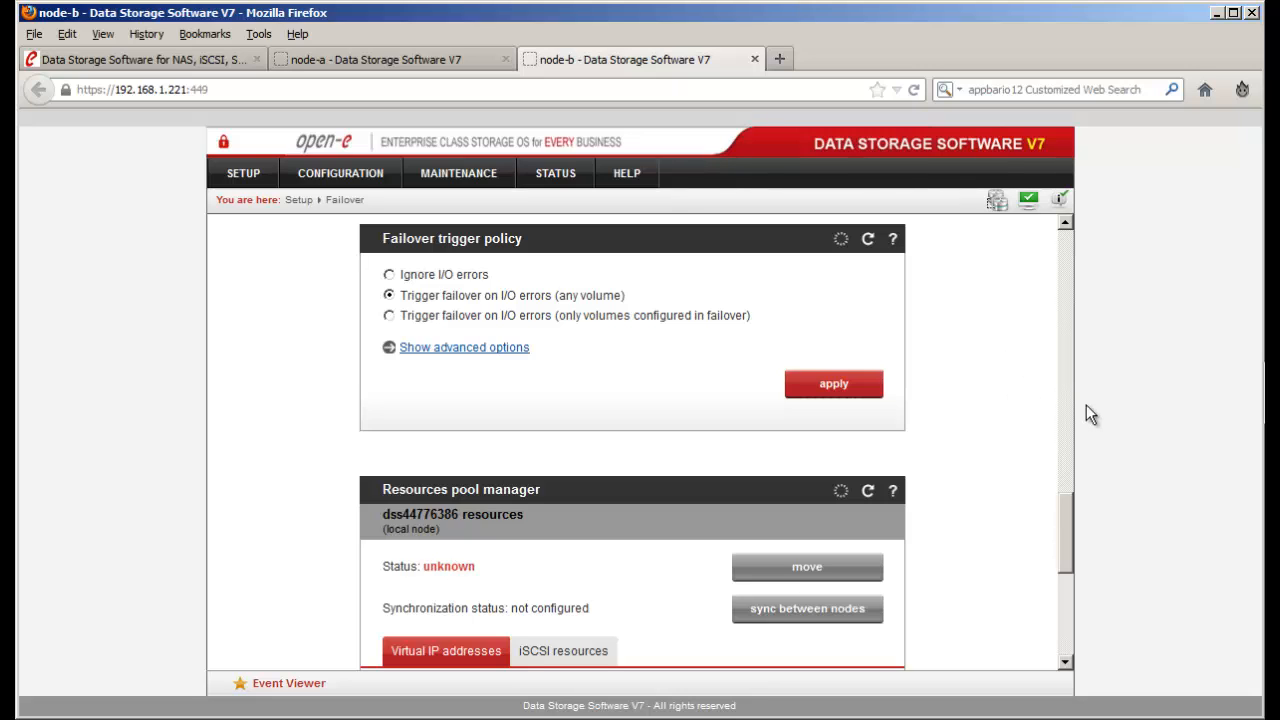
{"action": "left_click_drag", "start_coordinate": [1067, 505], "coordinate": [1062, 573]}
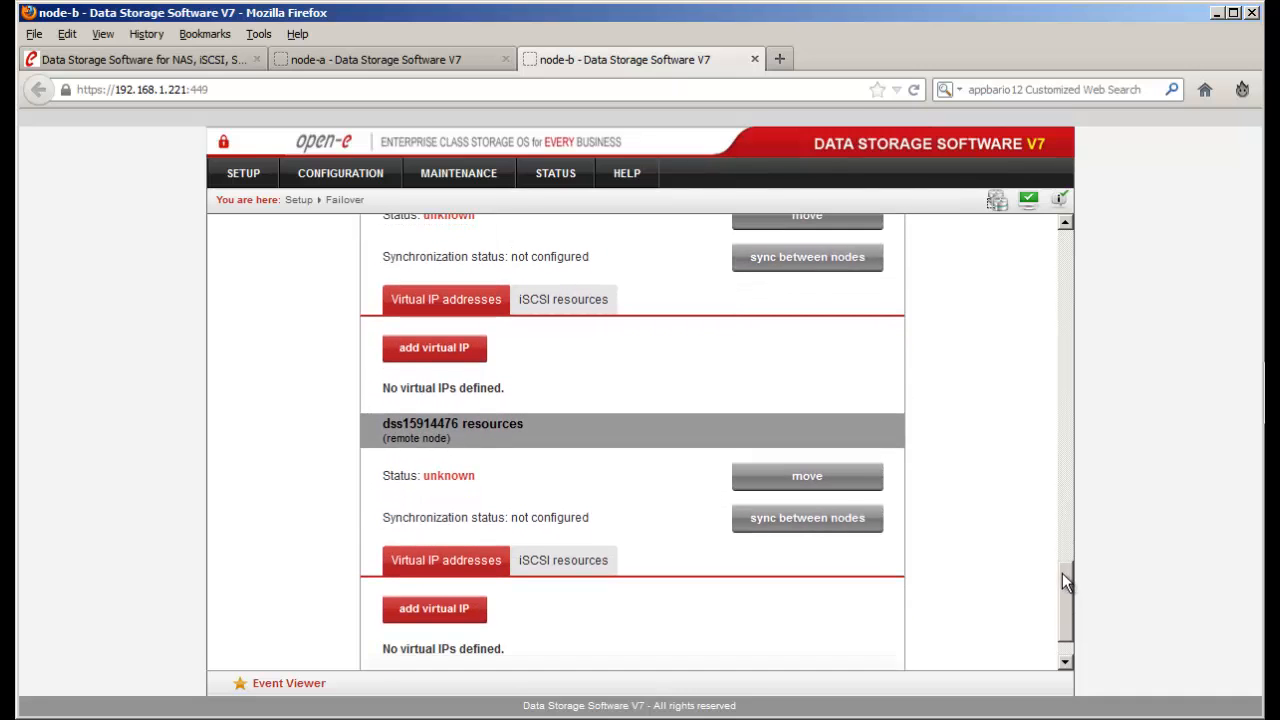
- Move iqn.2013-04:node-b.target1 into node-b's local iSCSI cluster resources and apply
{"action": "left_click", "coordinate": [568, 306]}
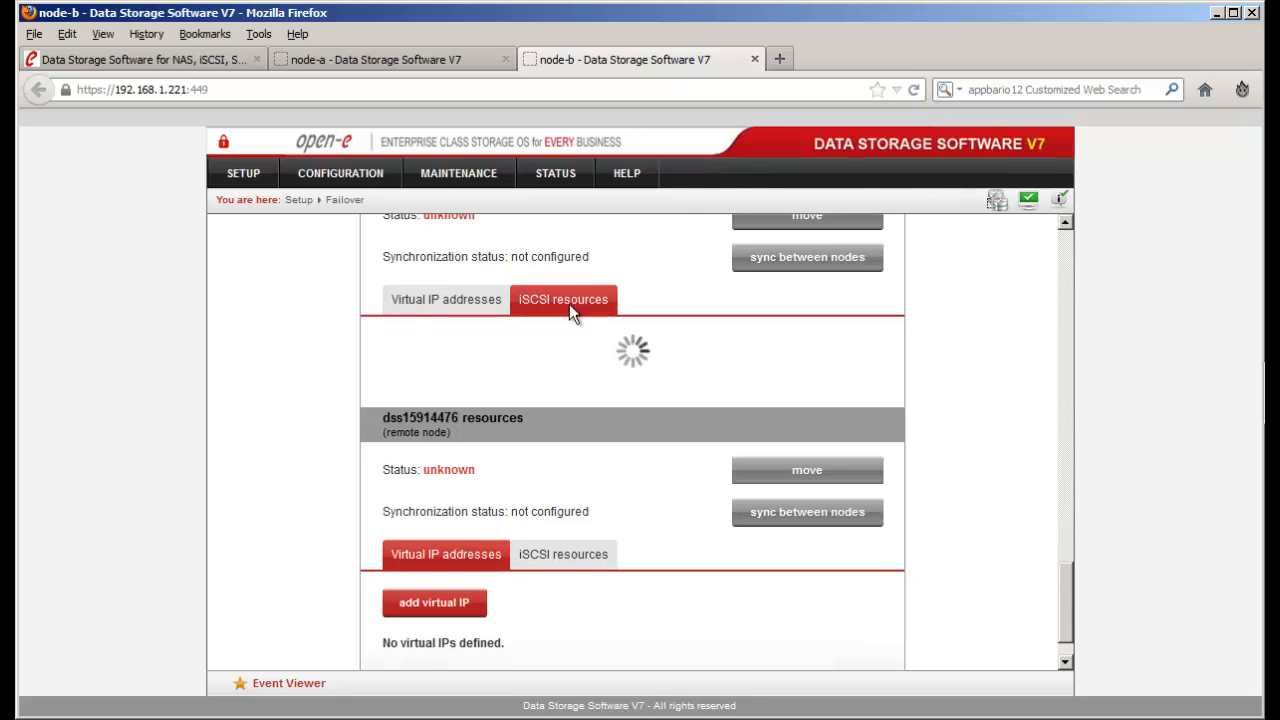
{"action": "left_click", "coordinate": [589, 556]}
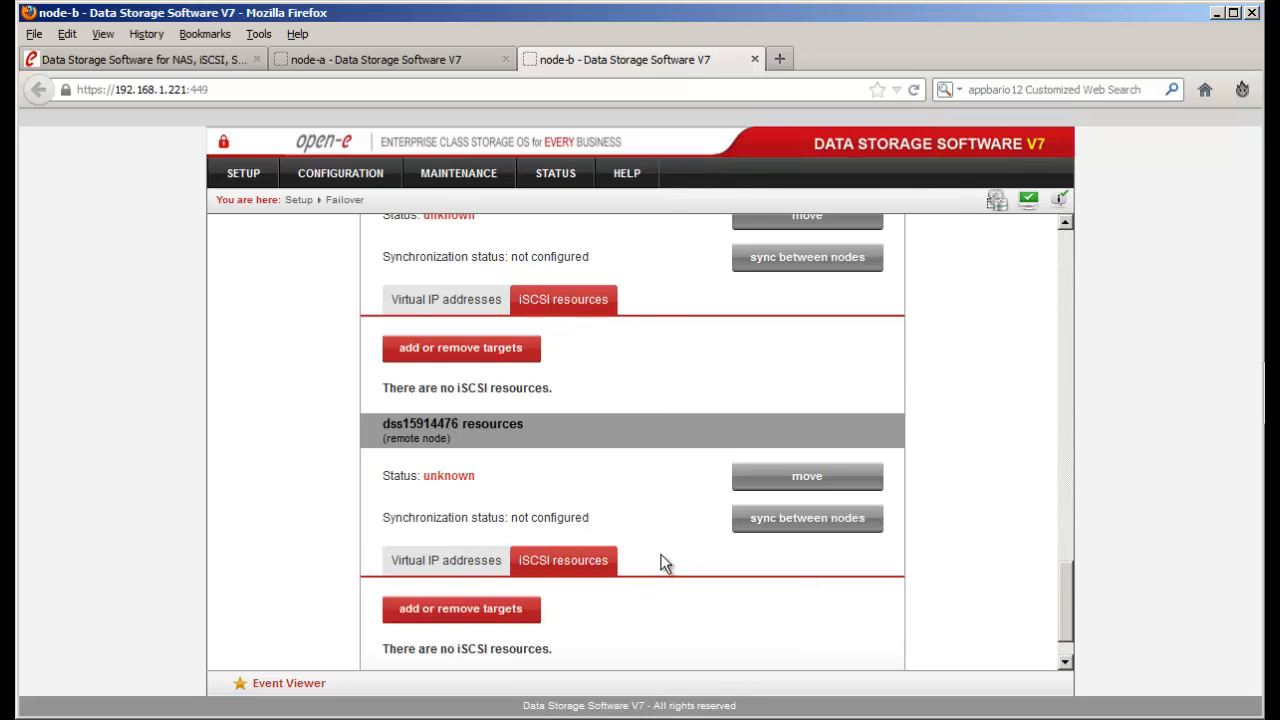
{"action": "left_click", "coordinate": [499, 352]}
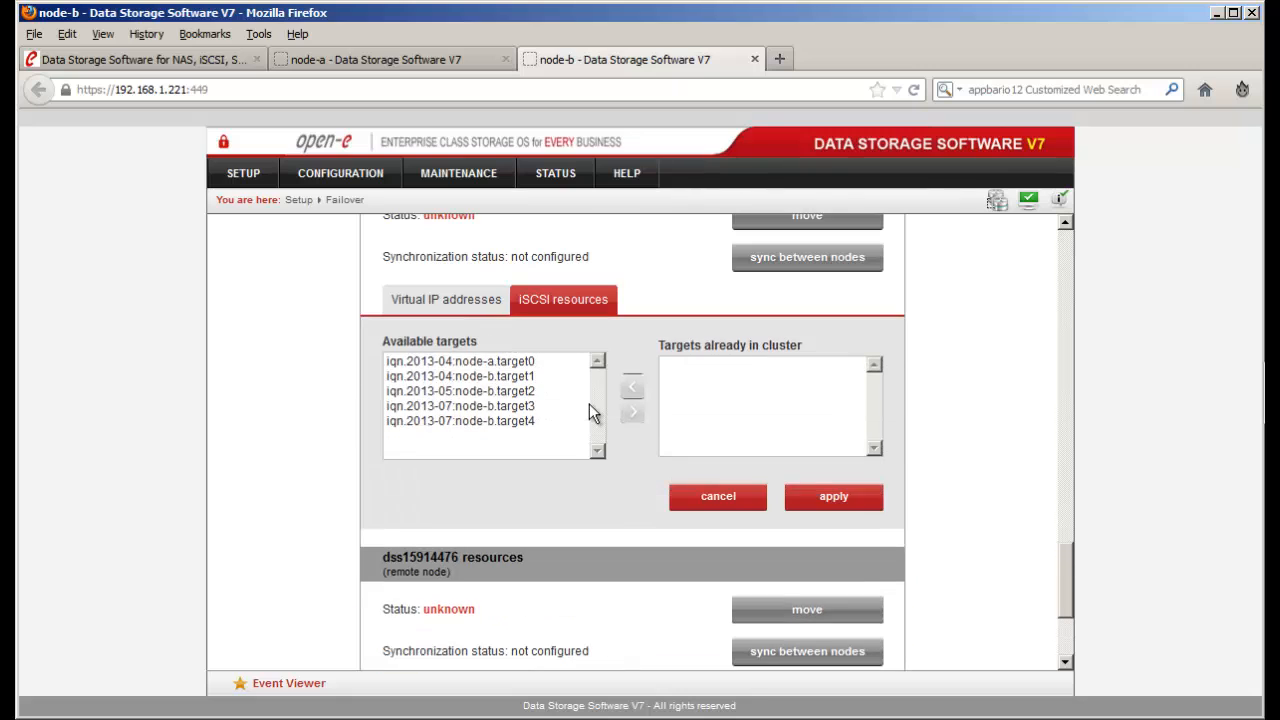
{"action": "left_click", "coordinate": [502, 381]}
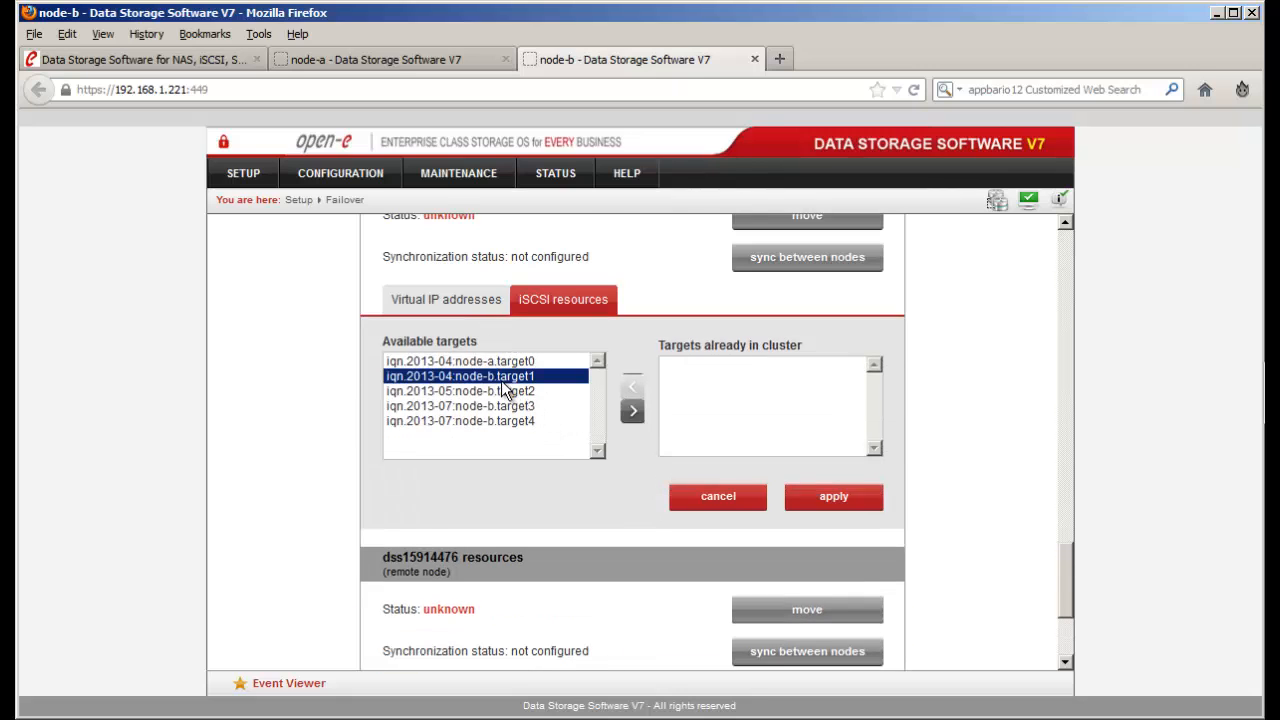
{"action": "left_click", "coordinate": [632, 415]}
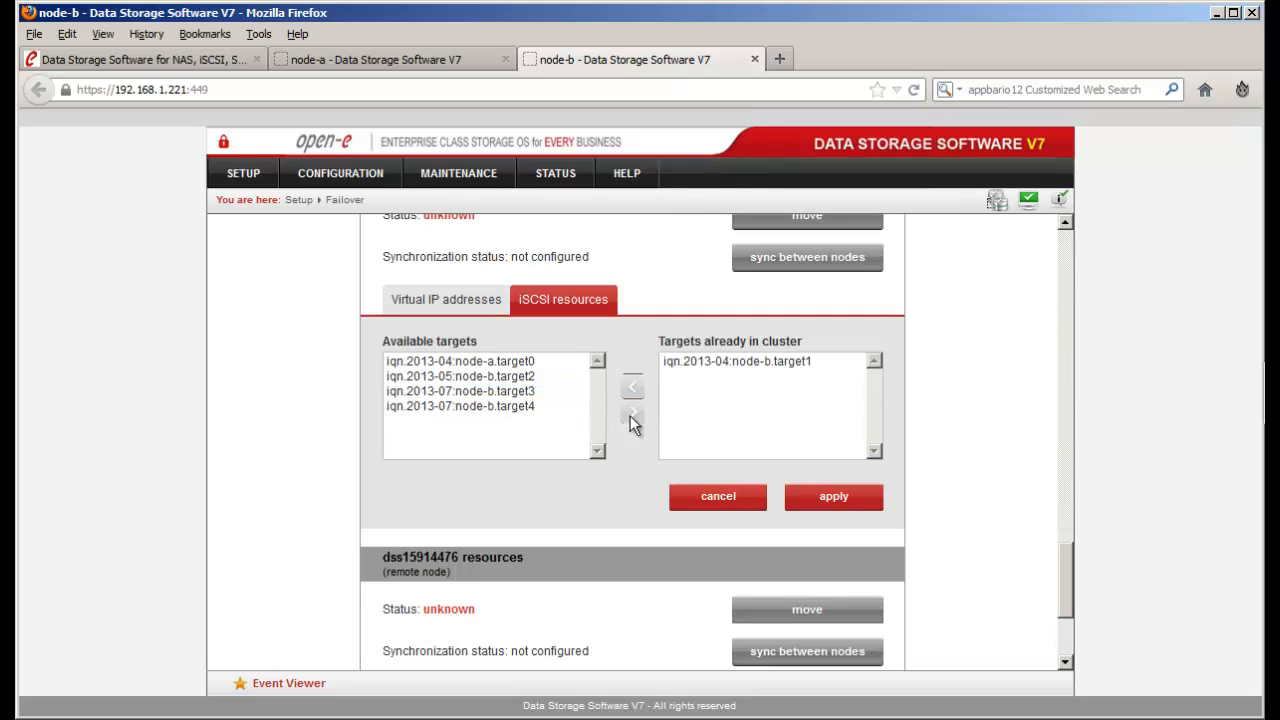
{"action": "left_click", "coordinate": [822, 510]}
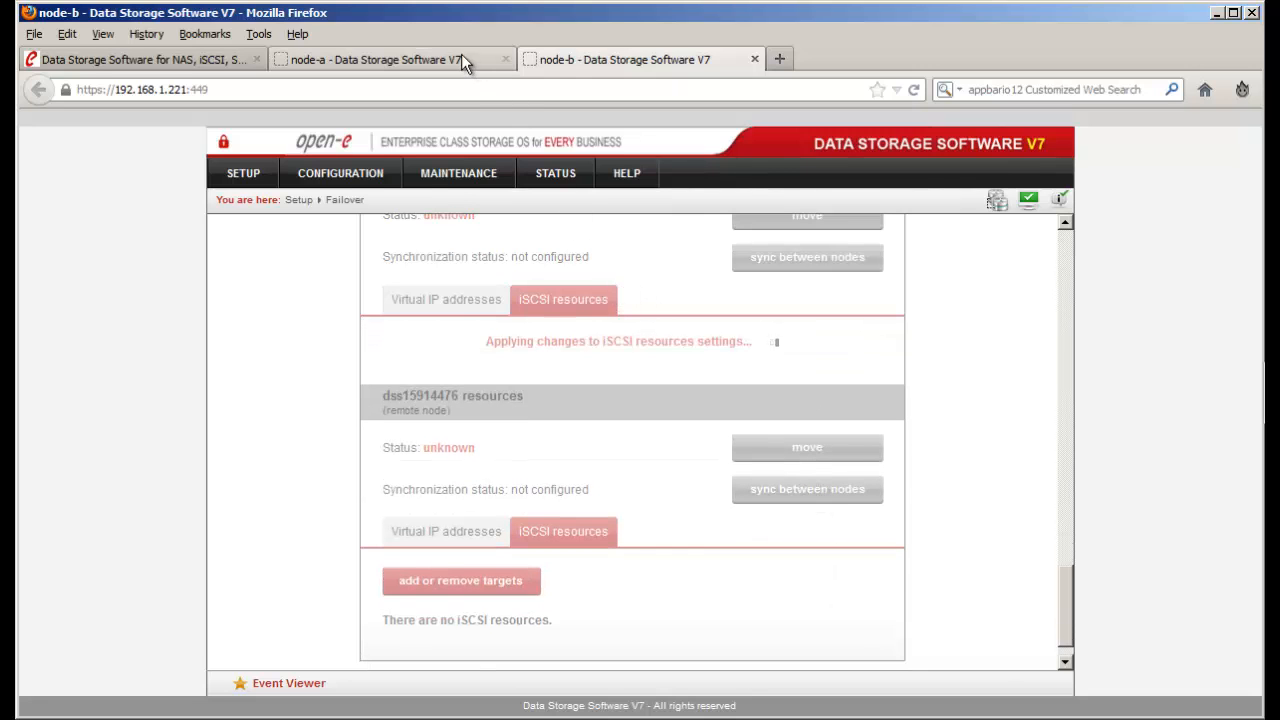
- On node-a, view the local and remote node iSCSI resources in the Resources pool manager
{"action": "left_click", "coordinate": [461, 54]}
{"action": "scroll", "coordinate": [750, 484], "scroll_direction": "down", "scroll_amount": 3}
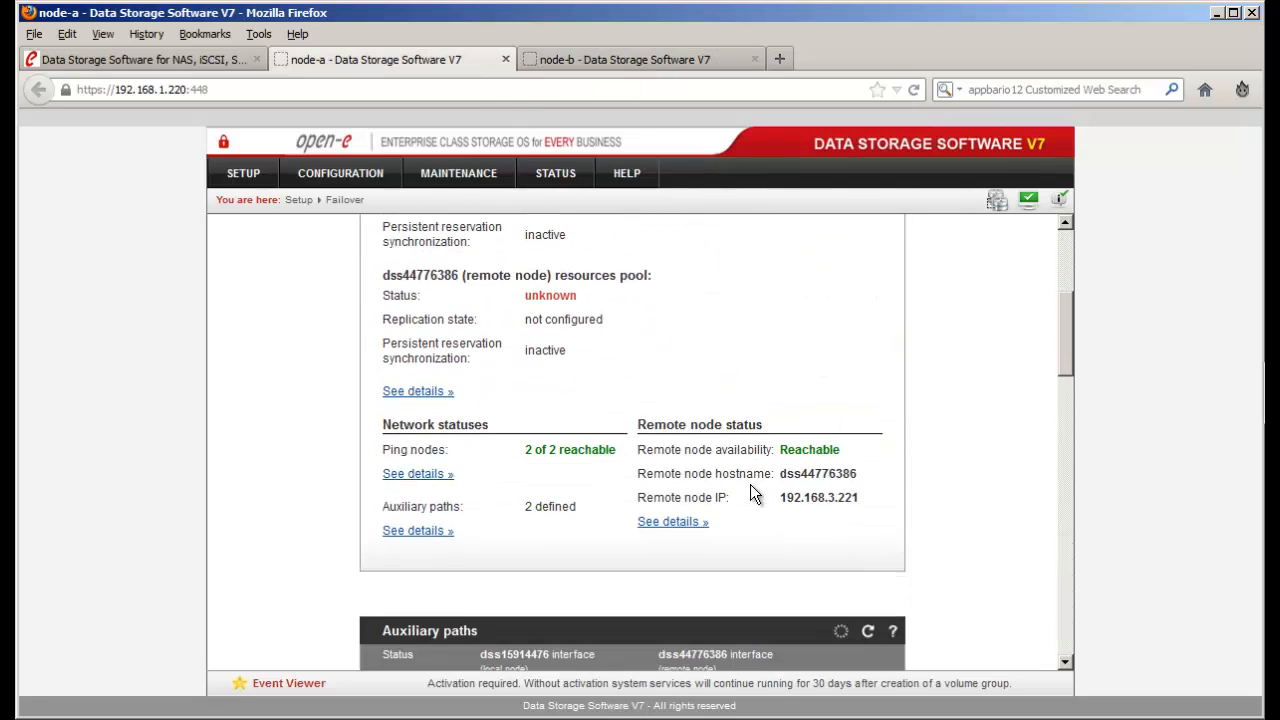
{"action": "scroll", "coordinate": [750, 484], "scroll_direction": "down", "scroll_amount": 3}
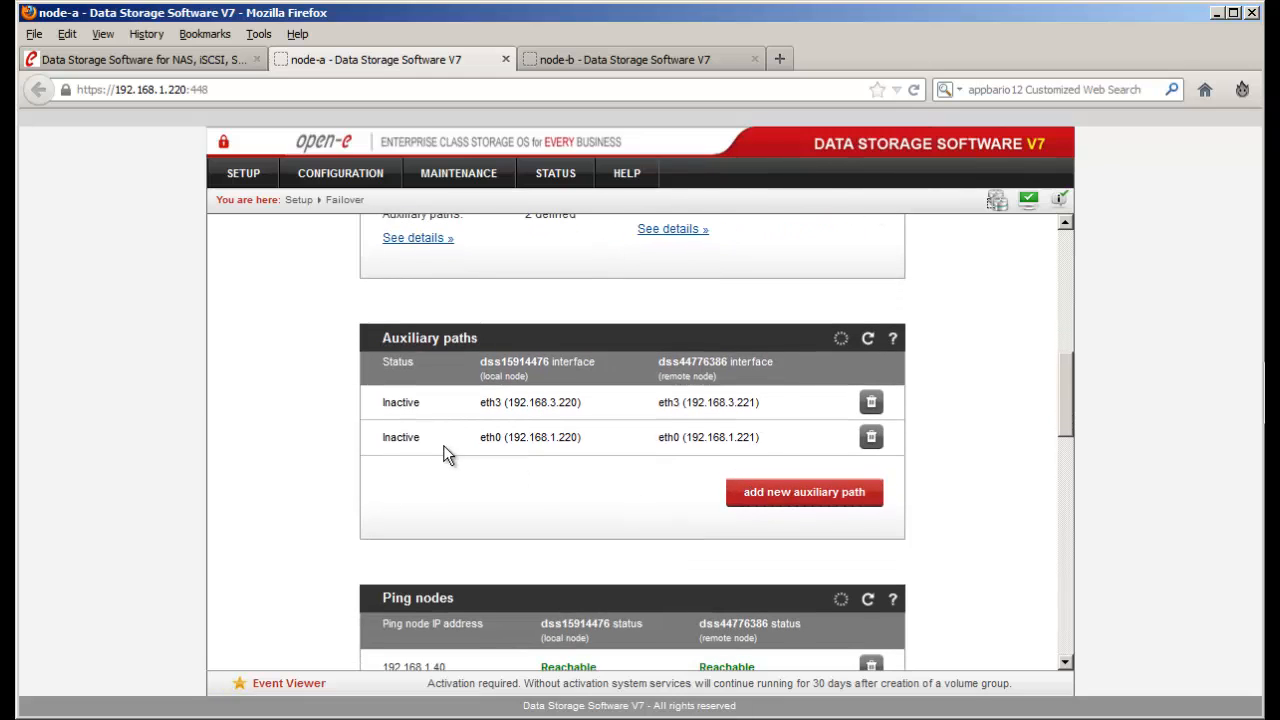
{"action": "scroll", "coordinate": [445, 450], "scroll_direction": "down", "scroll_amount": 3}
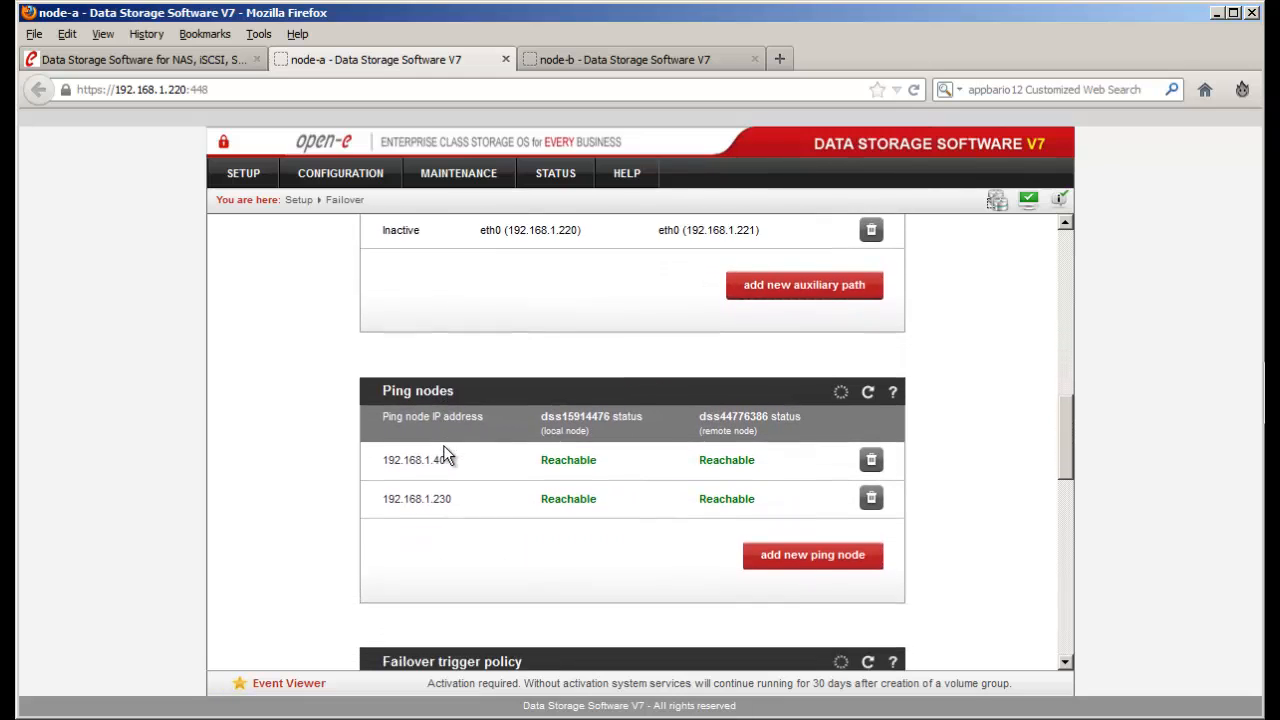
{"action": "scroll", "coordinate": [443, 445], "scroll_direction": "down", "scroll_amount": 6}
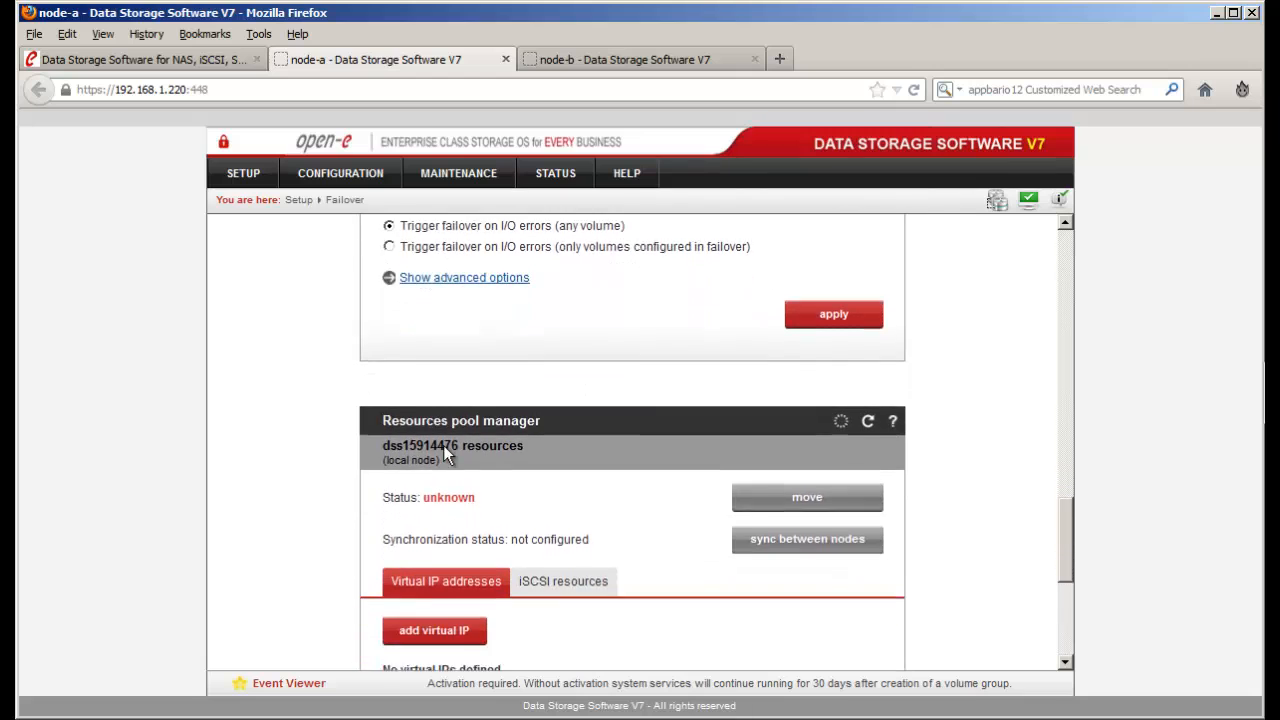
{"action": "left_click", "coordinate": [552, 450]}
{"action": "scroll", "coordinate": [552, 447], "scroll_direction": "down", "scroll_amount": 3}
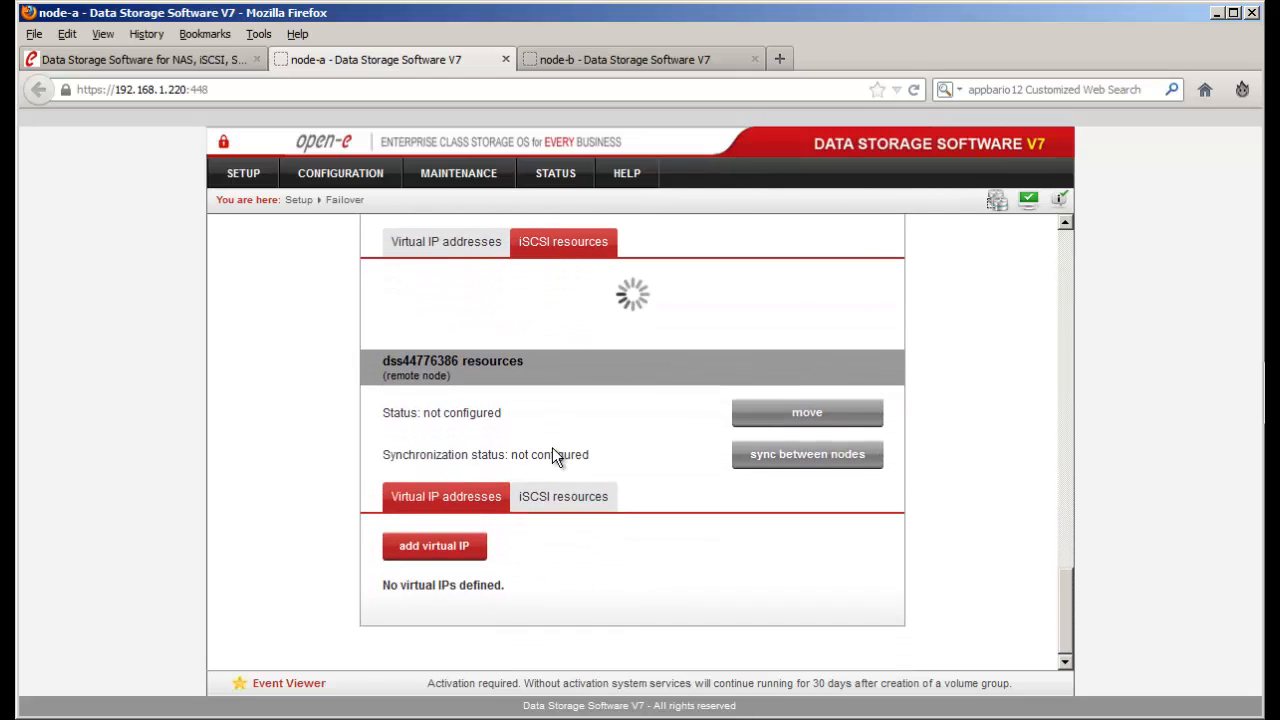
{"action": "left_click", "coordinate": [563, 496]}
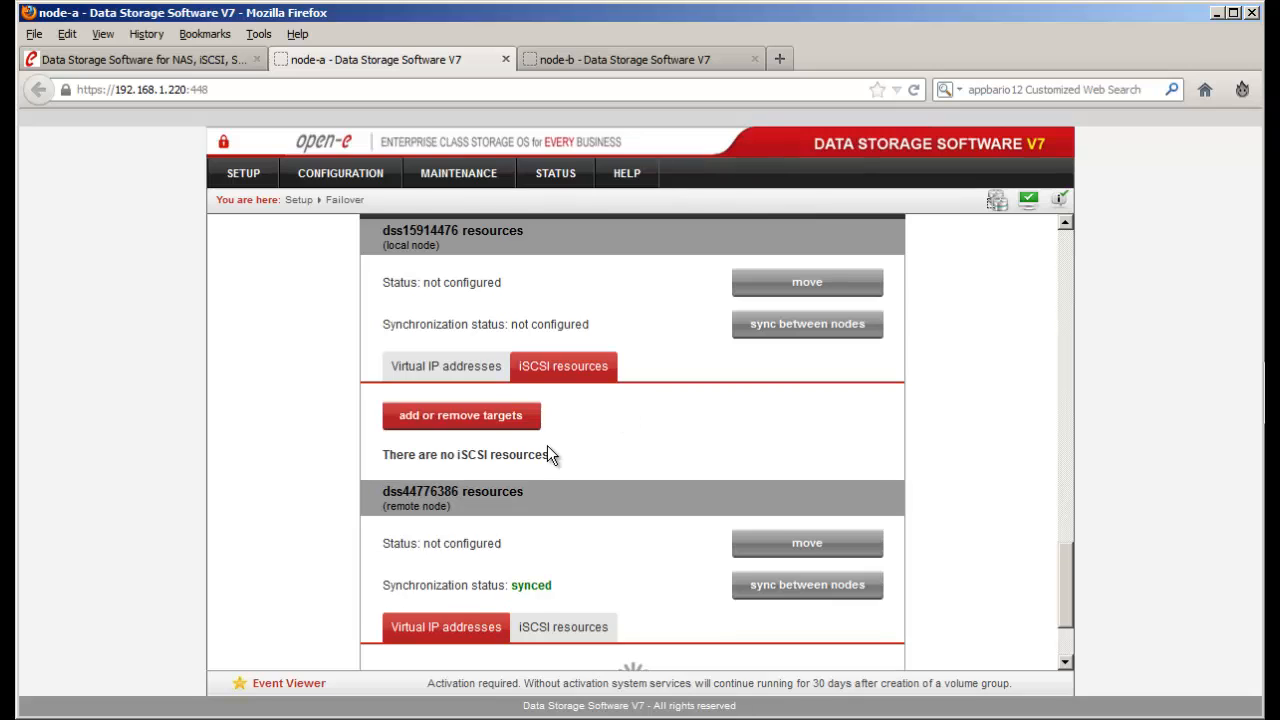
- Add target iqn.2013-04:node-a.target0 to node-a's cluster iSCSI targets and apply
{"action": "left_click", "coordinate": [503, 430]}
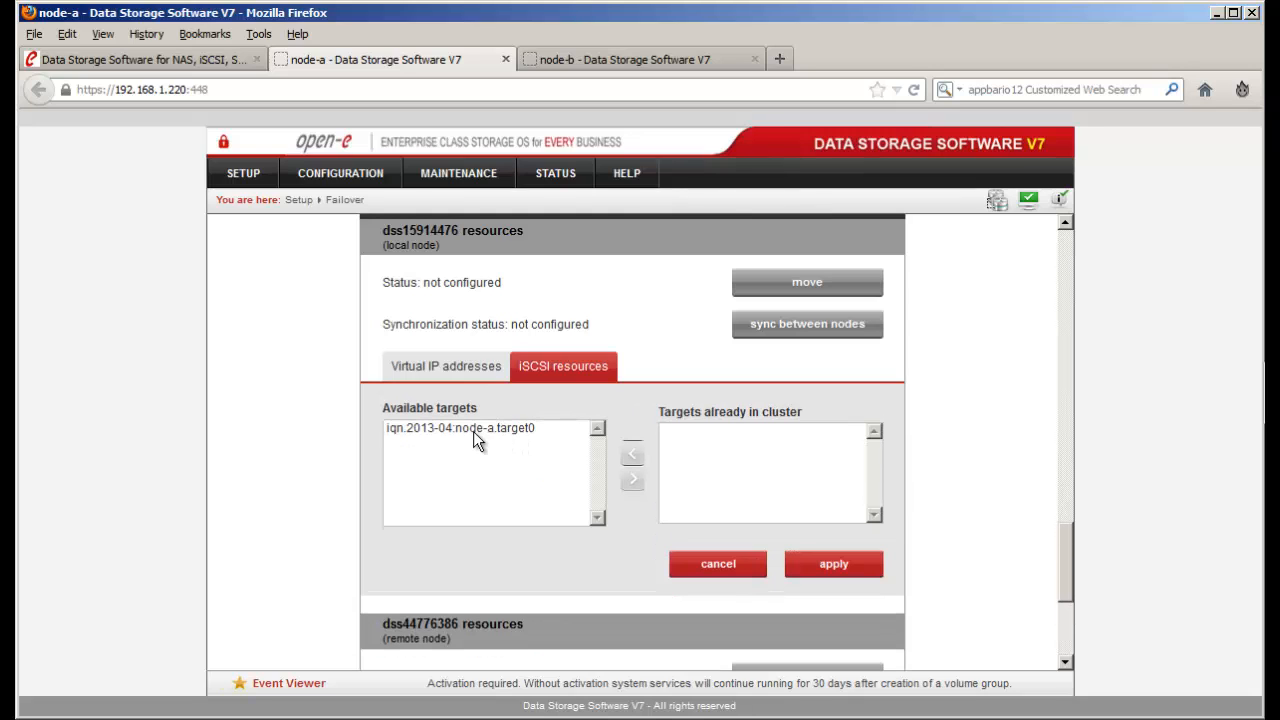
{"action": "left_click", "coordinate": [465, 429]}
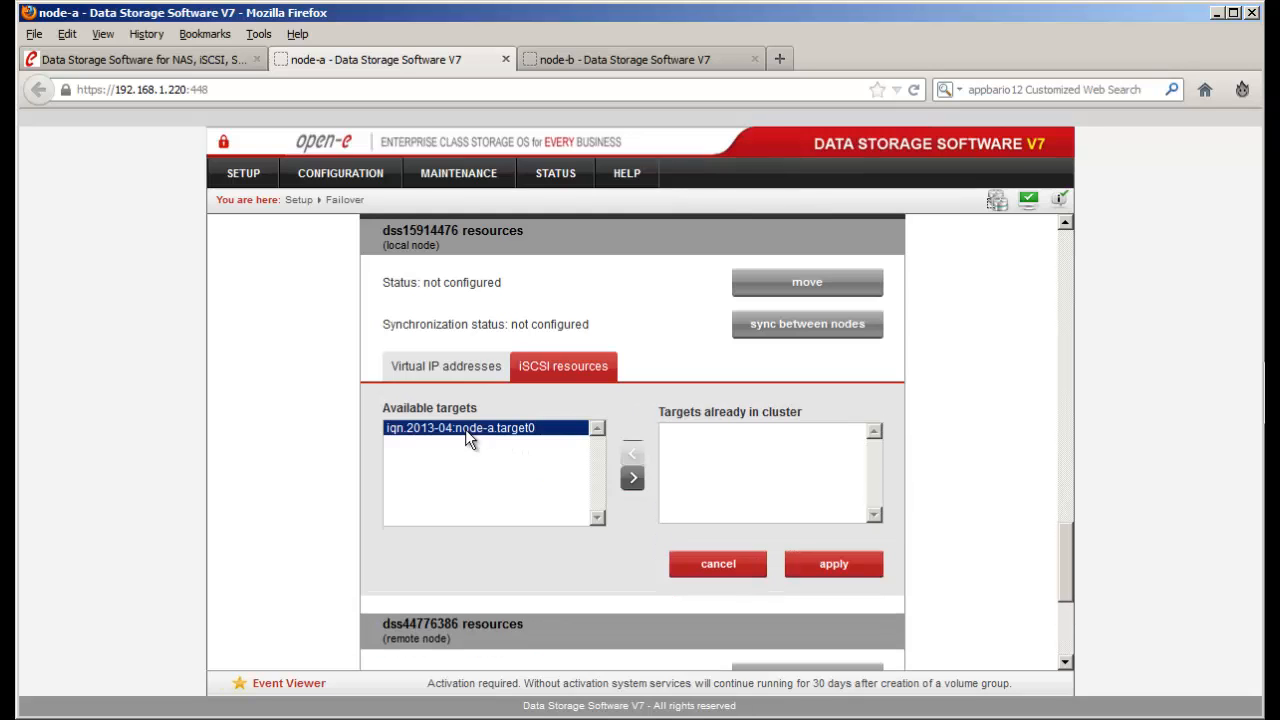
{"action": "left_click", "coordinate": [634, 481]}
{"action": "left_click", "coordinate": [818, 565]}
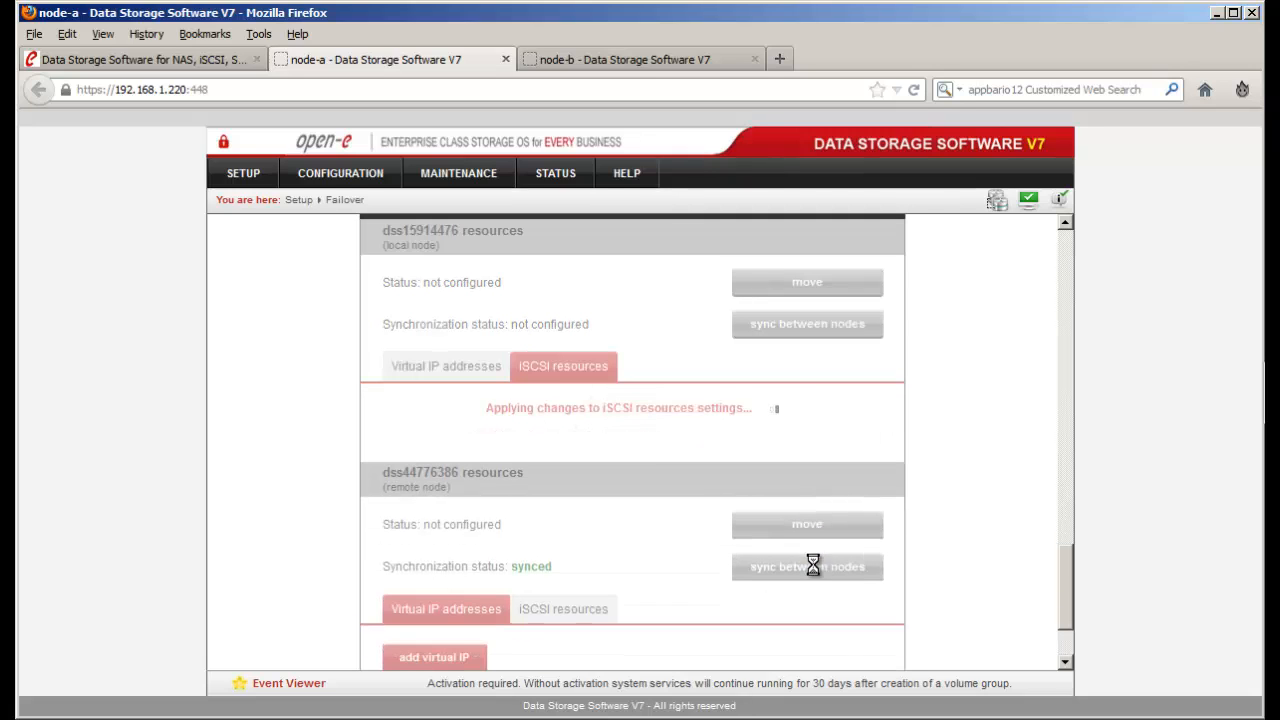
{"action": "scroll", "coordinate": [815, 491], "scroll_direction": "down", "scroll_amount": 2}
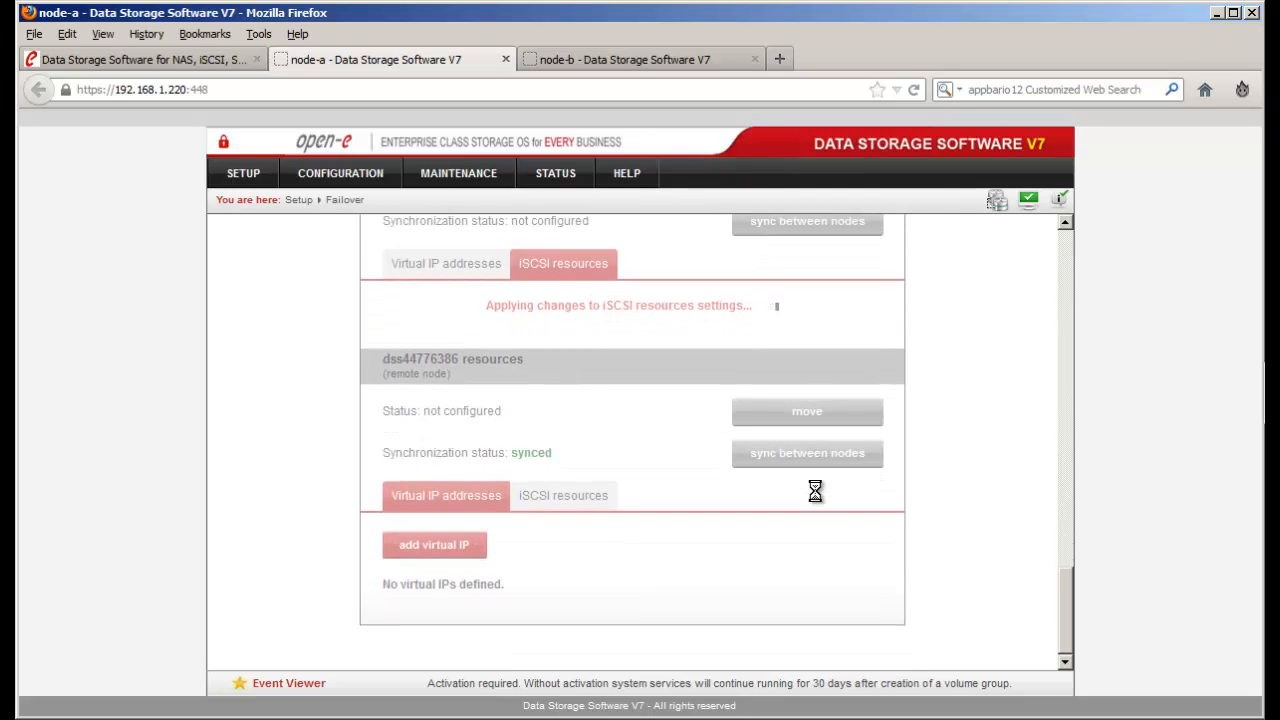
- Check node-b's targets on its management page, then return to node-a
{"action": "left_click", "coordinate": [690, 61]}
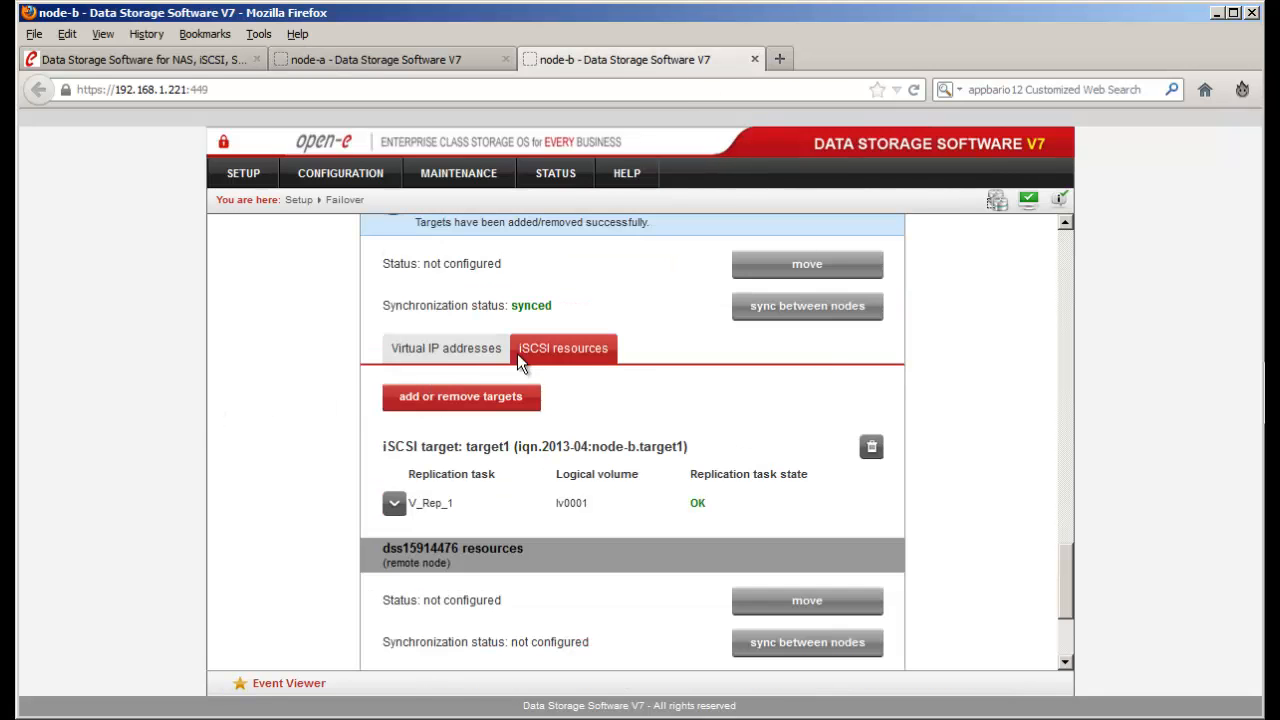
{"action": "scroll", "coordinate": [601, 382], "scroll_direction": "up", "scroll_amount": 2}
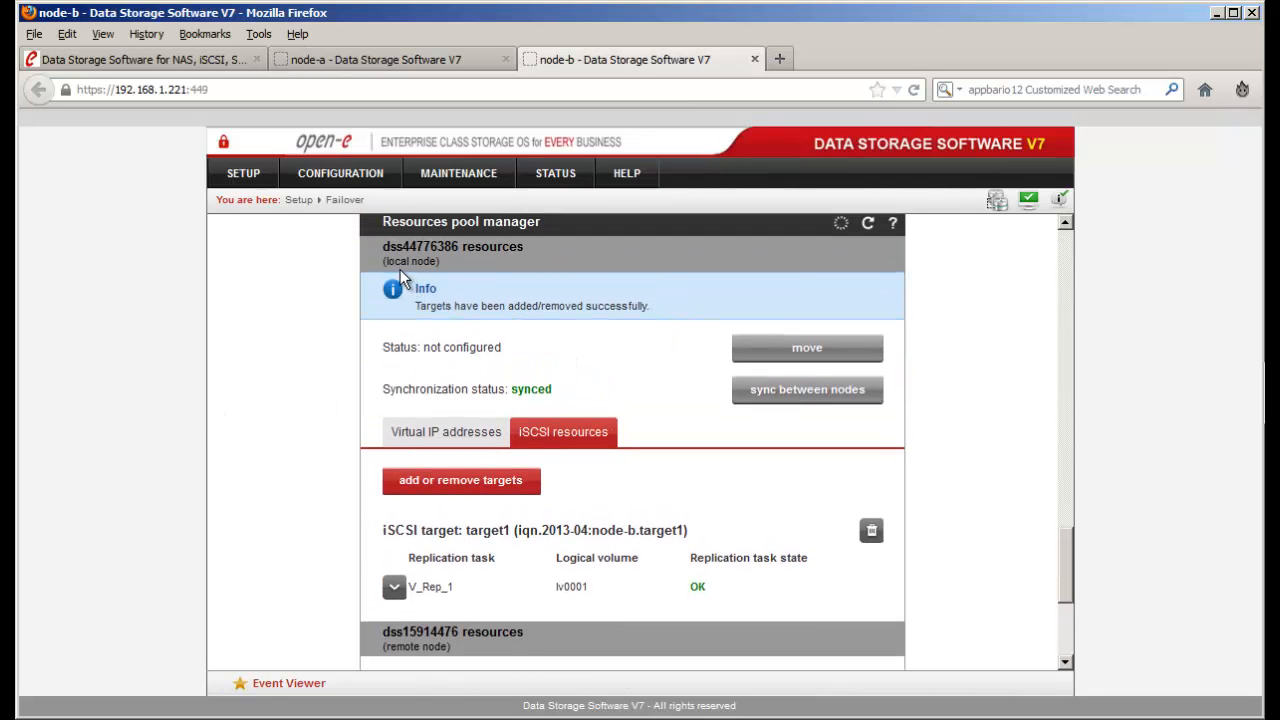
{"action": "scroll", "coordinate": [405, 321], "scroll_direction": "up", "scroll_amount": 1}
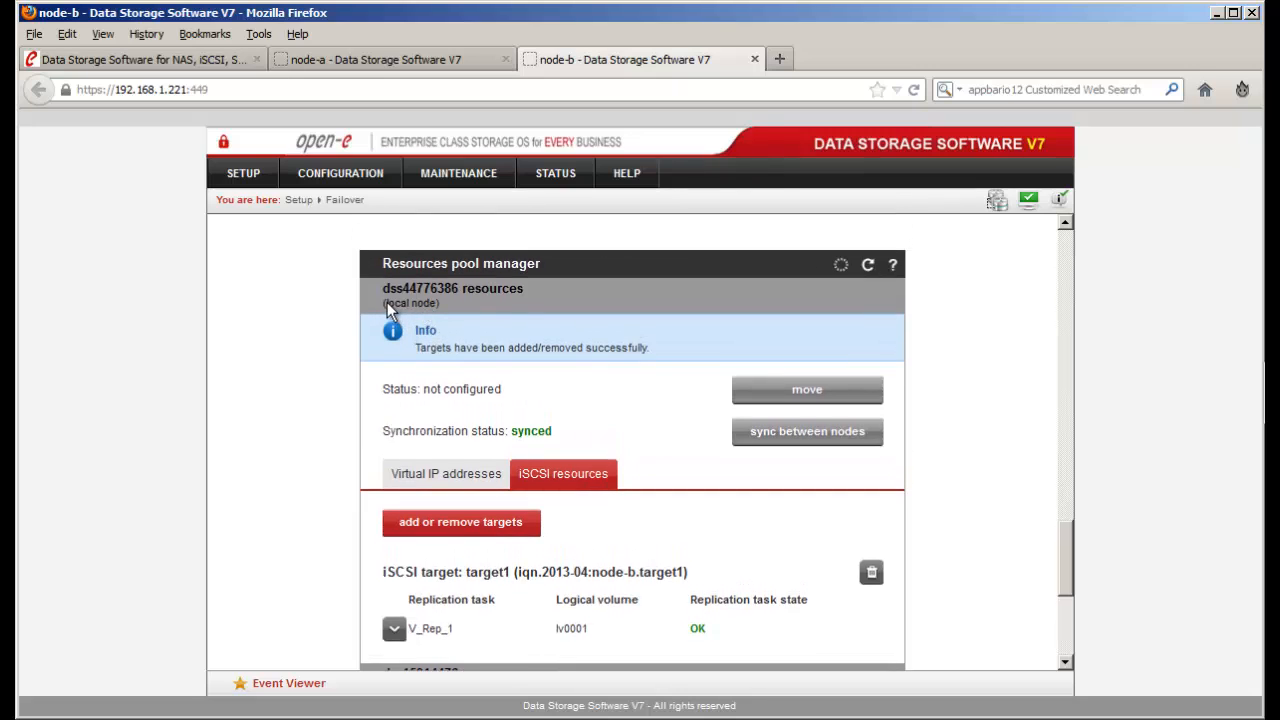
{"action": "left_click_drag", "start_coordinate": [409, 312], "coordinate": [440, 306]}
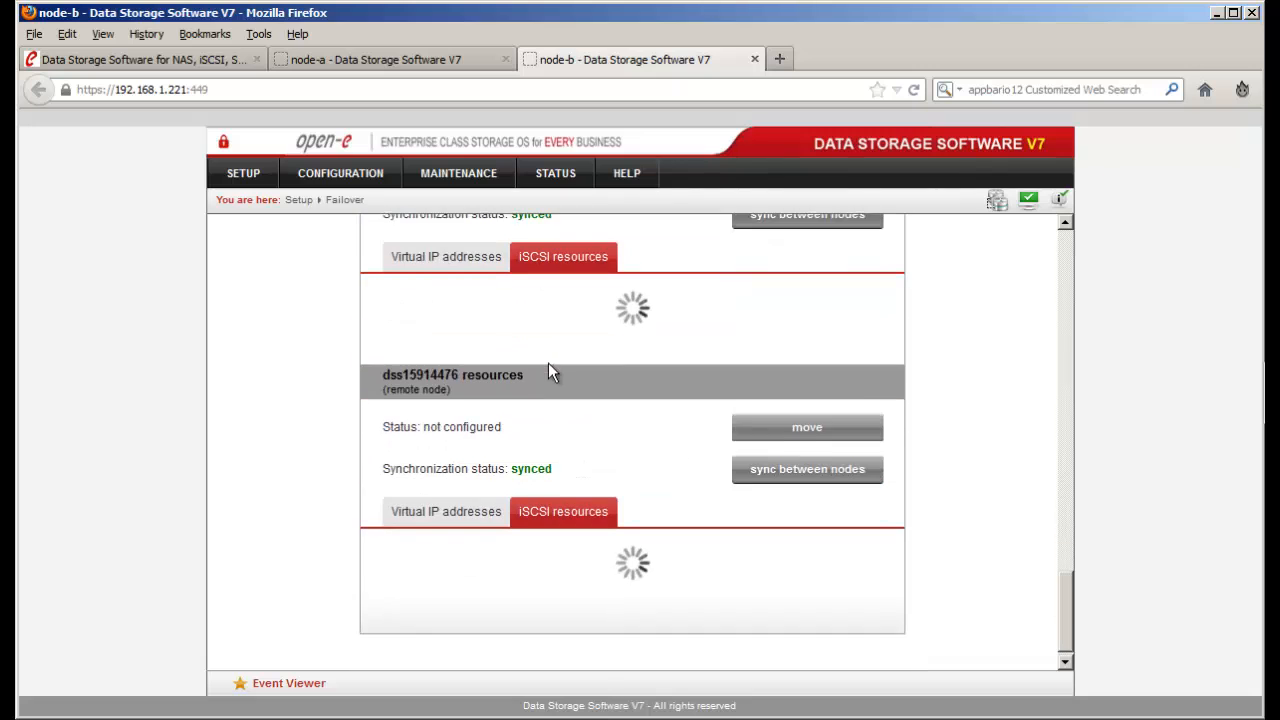
{"action": "left_click_drag", "start_coordinate": [385, 384], "coordinate": [448, 398]}
{"action": "scroll", "coordinate": [454, 460], "scroll_direction": "down", "scroll_amount": 2}
{"action": "left_click", "coordinate": [445, 382]}
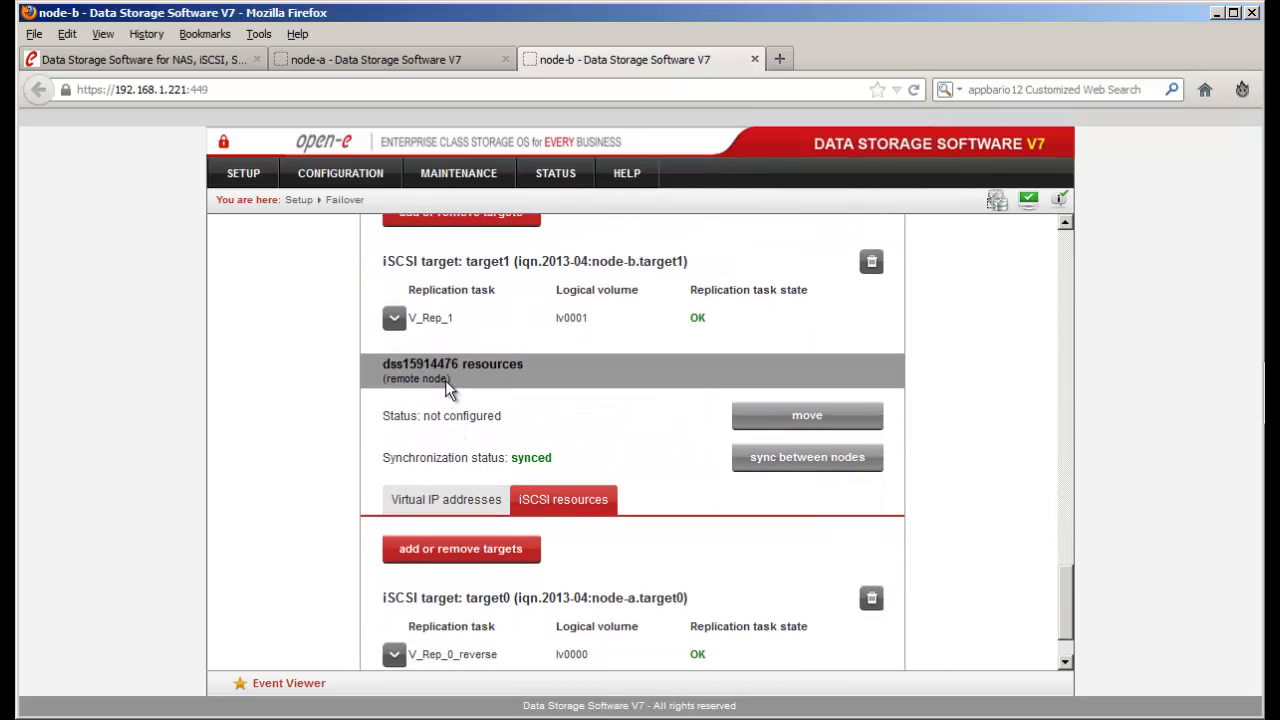
{"action": "left_click", "coordinate": [471, 62]}
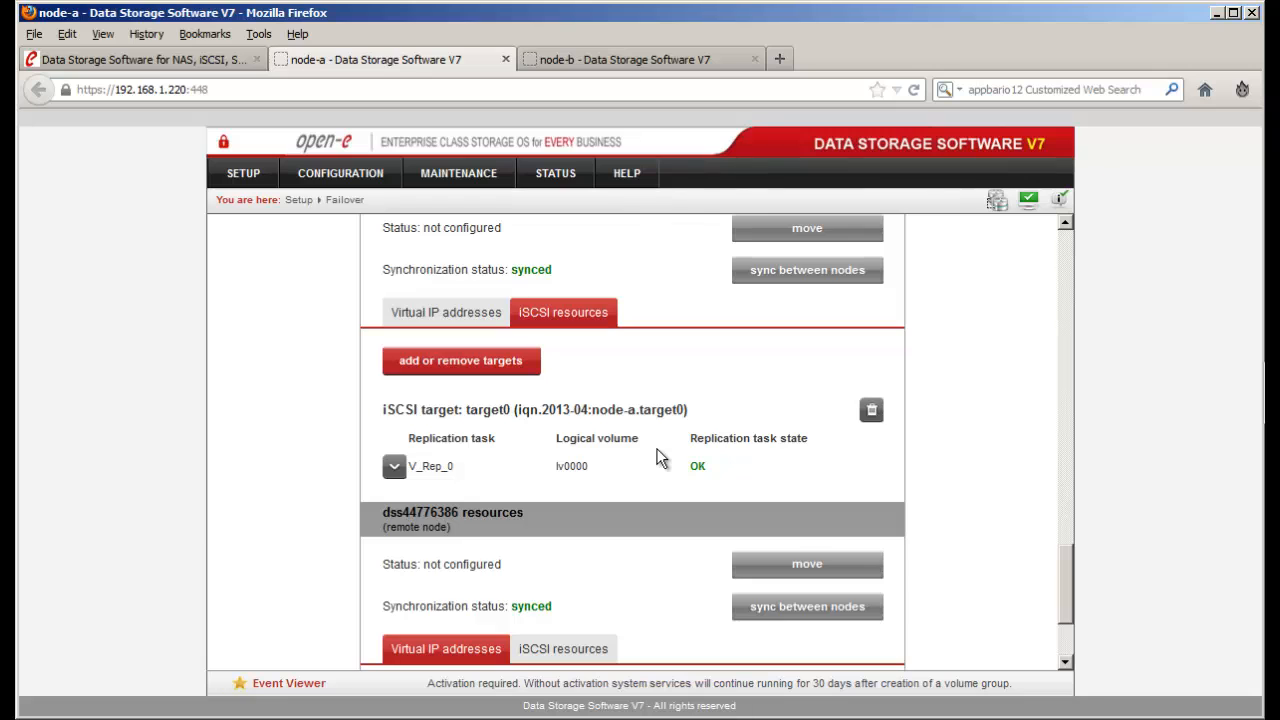
{"action": "scroll", "coordinate": [660, 458], "scroll_direction": "down", "scroll_amount": 3}
- Show the remote node's iSCSI resources and then its virtual IP addresses
{"action": "left_click", "coordinate": [580, 500]}
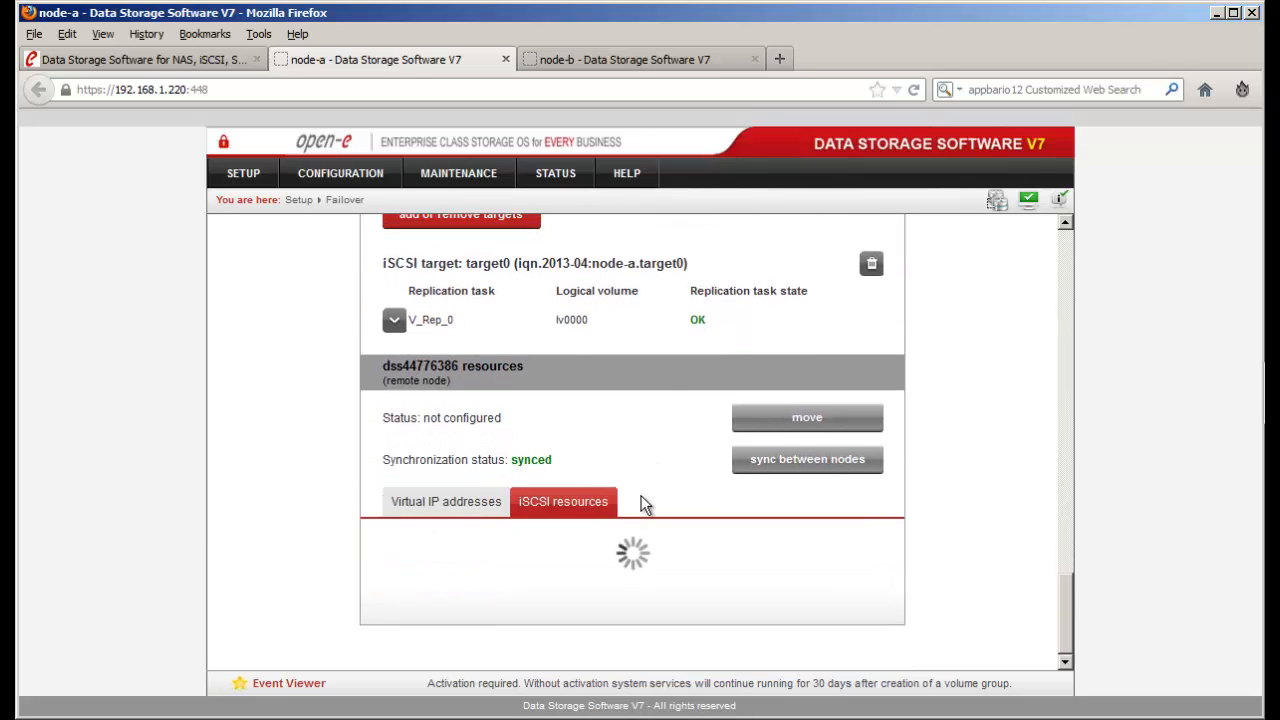
{"action": "scroll", "coordinate": [645, 505], "scroll_direction": "down", "scroll_amount": 2}
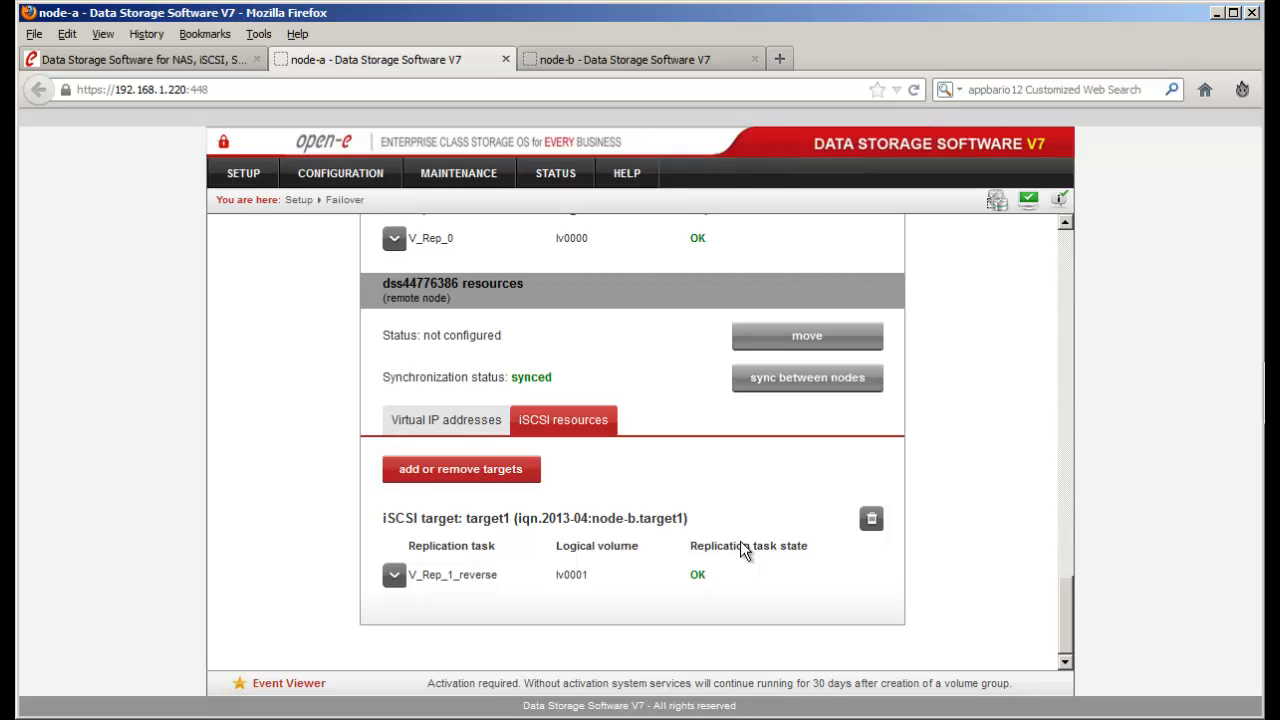
{"action": "left_click", "coordinate": [450, 421]}
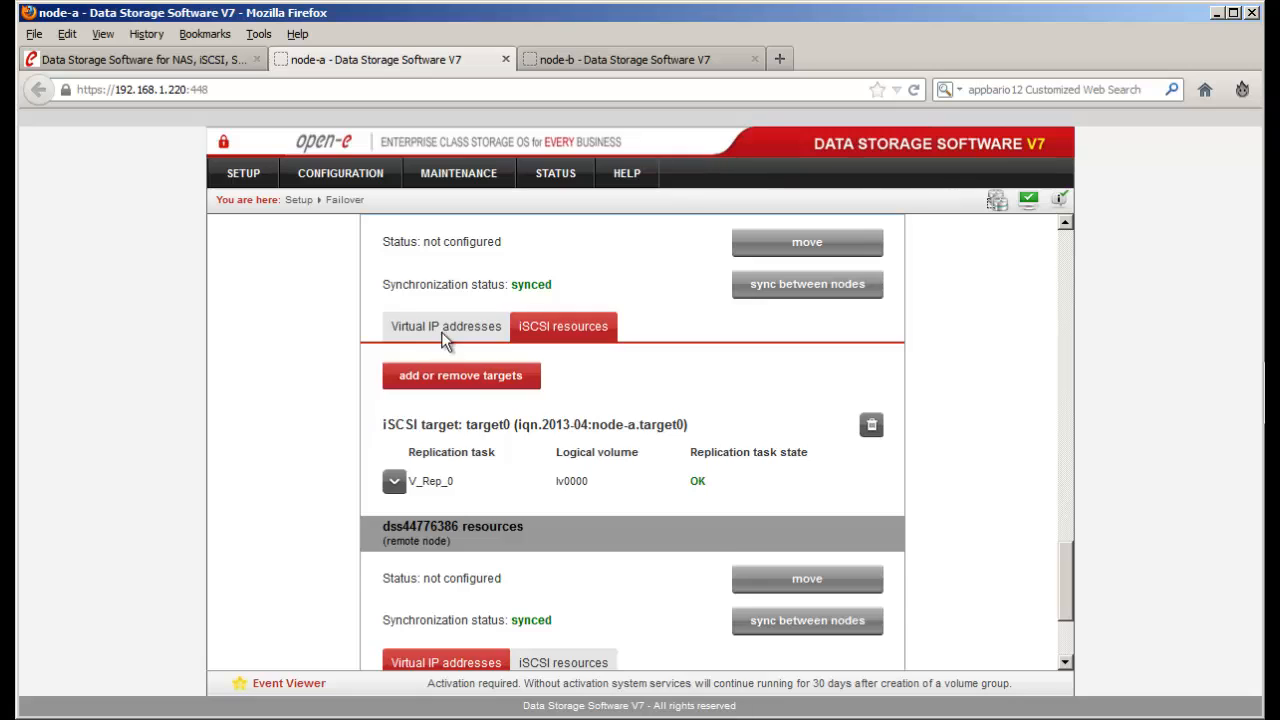
- Add virtual IP 192.168.10.10 on local eth2 with netmask 255.255.255.0, then go to node-b
{"action": "scroll", "coordinate": [520, 468], "scroll_direction": "down", "scroll_amount": 2}
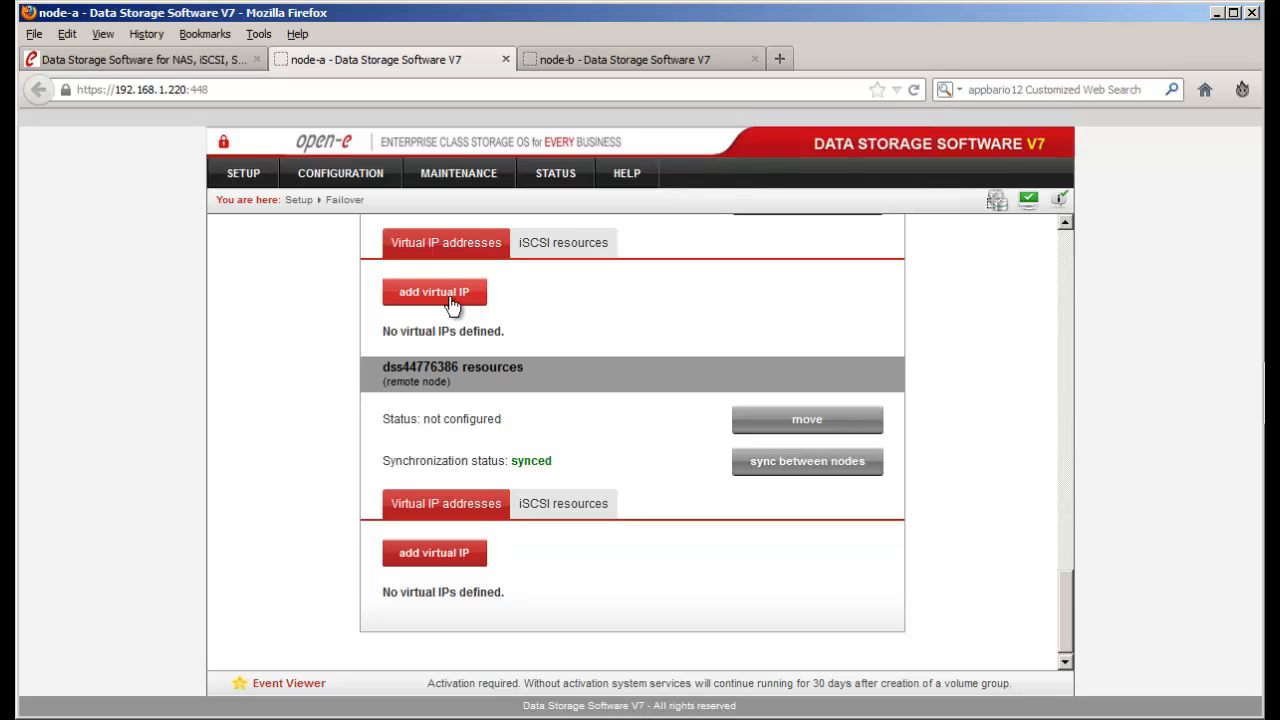
{"action": "left_click", "coordinate": [451, 300]}
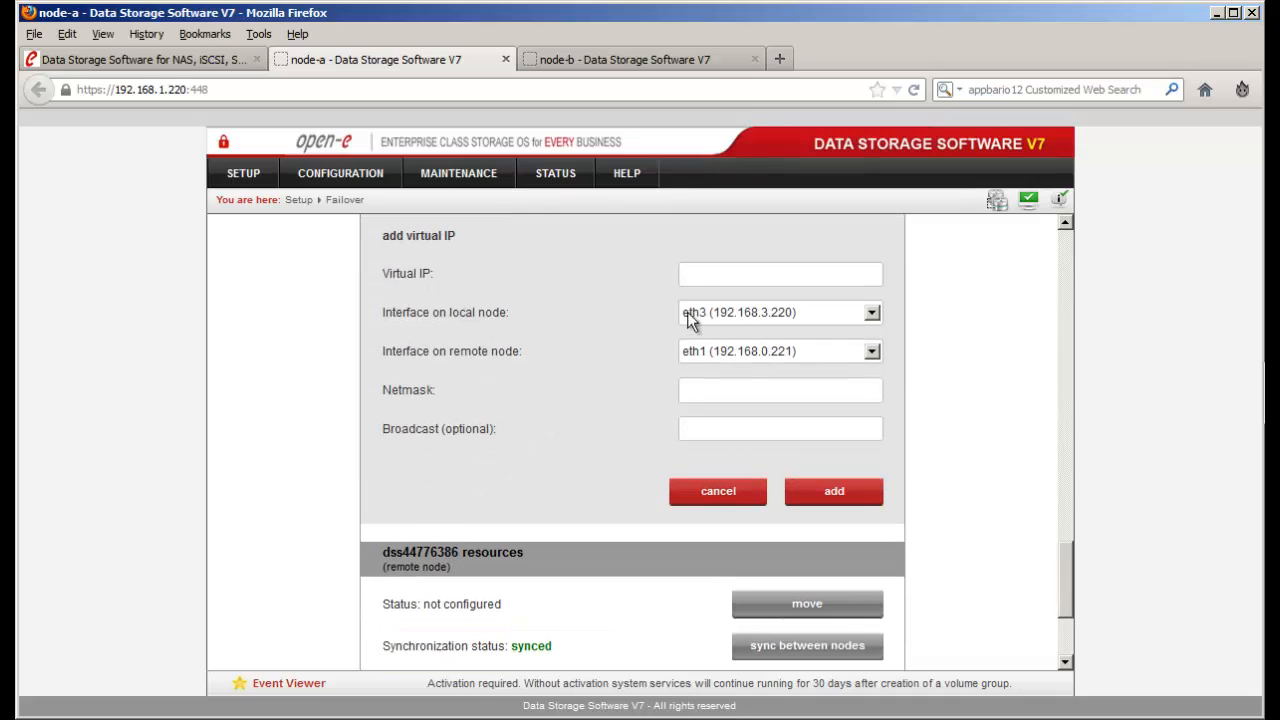
{"action": "left_click", "coordinate": [707, 278]}
{"action": "type", "text": "192.168.10.10"}
{"action": "left_click", "coordinate": [752, 313]}
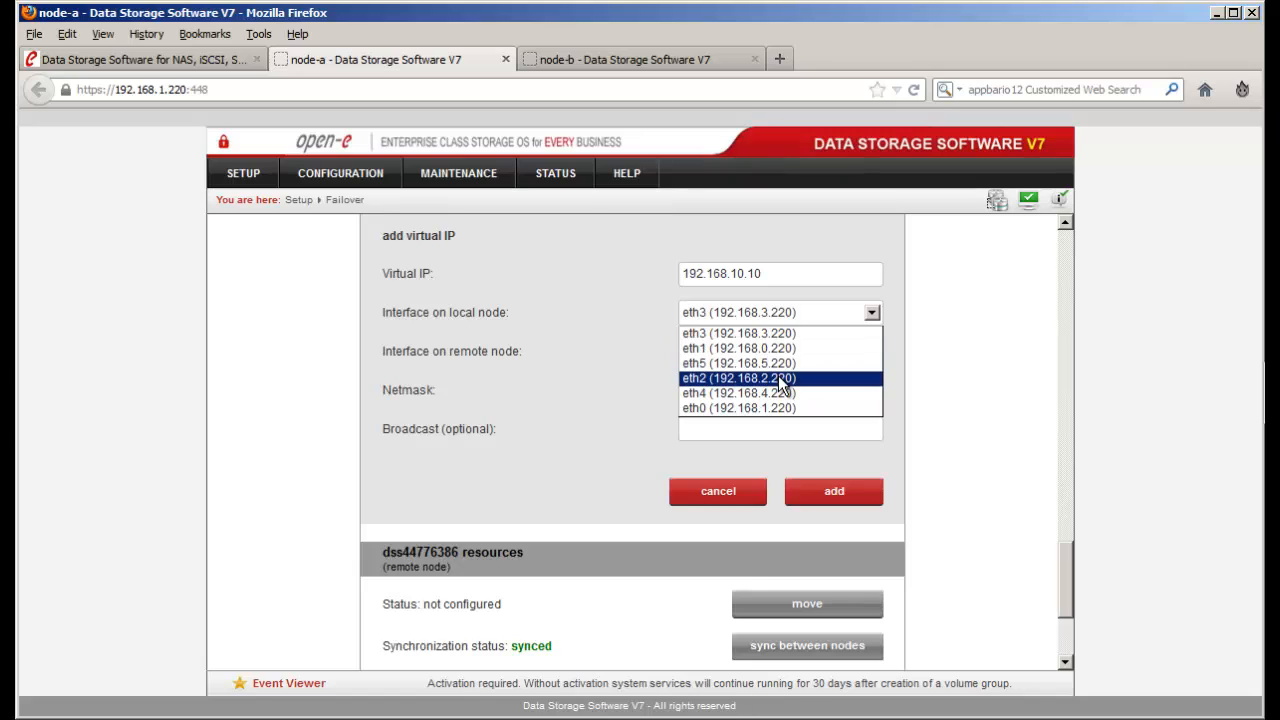
{"action": "left_click", "coordinate": [780, 379]}
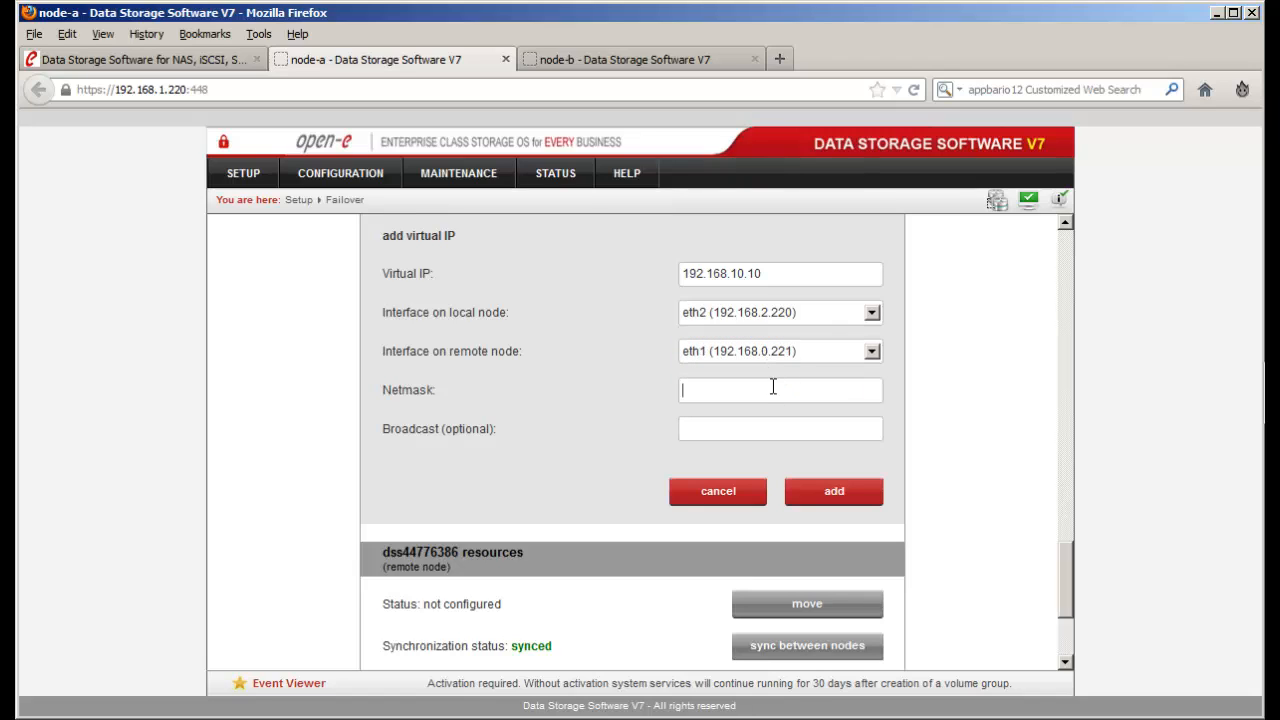
{"action": "type", "text": "255.255.255.0"}
{"action": "key", "text": "ctrl+a"}
{"action": "key", "text": "ctrl+c"}
{"action": "left_click", "coordinate": [825, 494]}
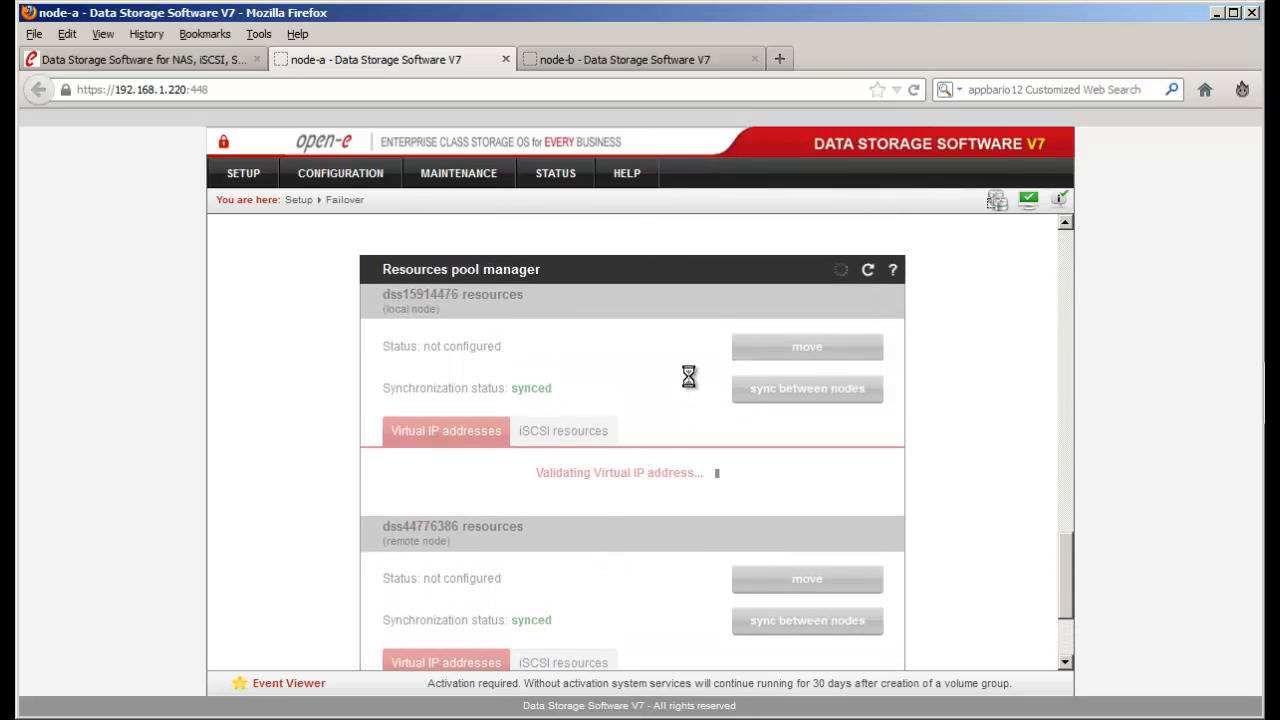
{"action": "left_click", "coordinate": [651, 58]}
{"action": "scroll", "coordinate": [500, 420], "scroll_direction": "up", "scroll_amount": 3}
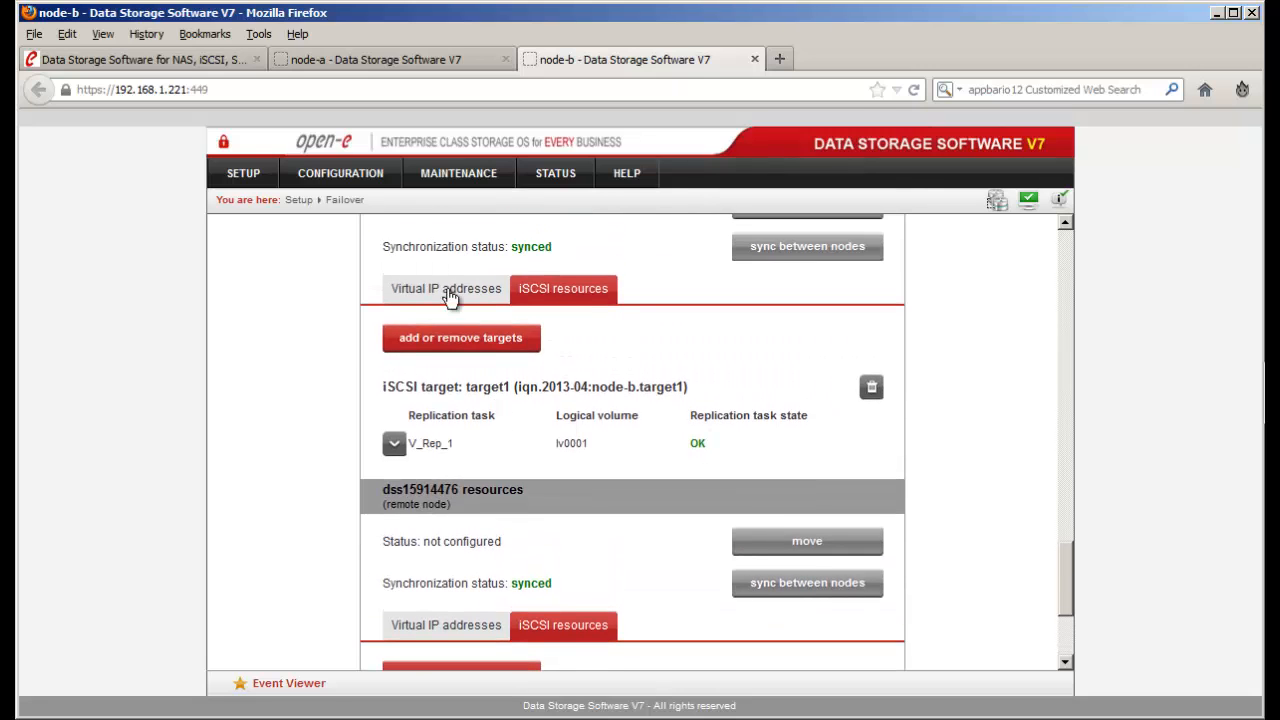
- On node-b, add virtual IP 192.168.11.11 on eth2 for both nodes, netmask 255.255.255.0
{"action": "left_click", "coordinate": [448, 290]}
{"action": "scroll", "coordinate": [535, 407], "scroll_direction": "up", "scroll_amount": 3}
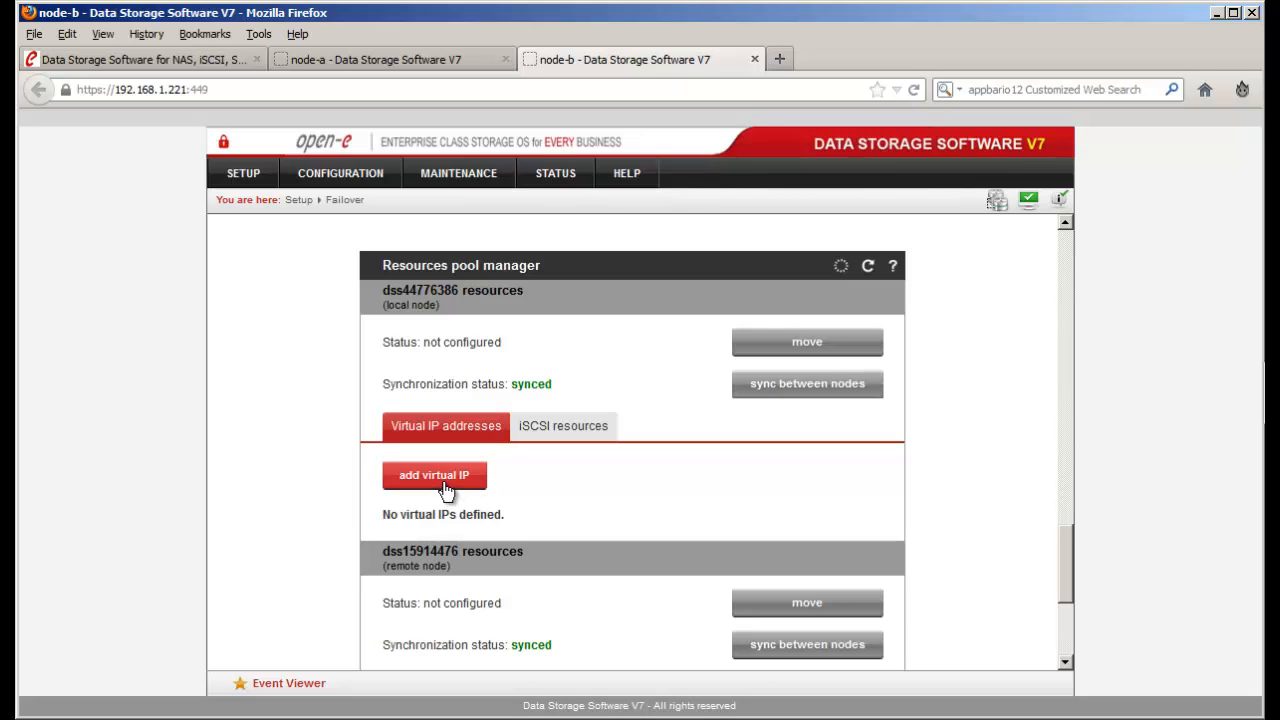
{"action": "left_click", "coordinate": [446, 489]}
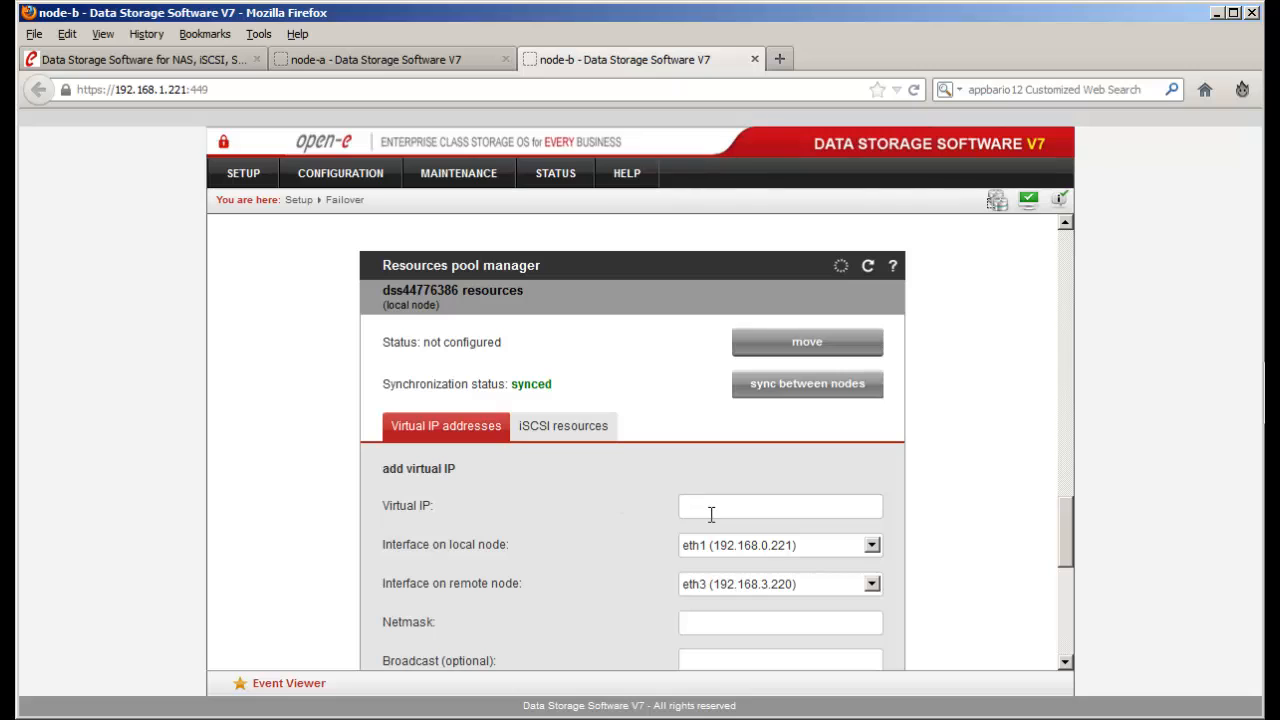
{"action": "type", "text": "192.168.11.11"}
{"action": "left_click", "coordinate": [746, 544]}
{"action": "left_click", "coordinate": [773, 584]}
{"action": "left_click", "coordinate": [775, 588]}
{"action": "left_click", "coordinate": [791, 647]}
{"action": "scroll", "coordinate": [927, 632], "scroll_direction": "down", "scroll_amount": 1}
{"action": "left_click", "coordinate": [842, 582]}
{"action": "type", "text": "255.255.255.0"}
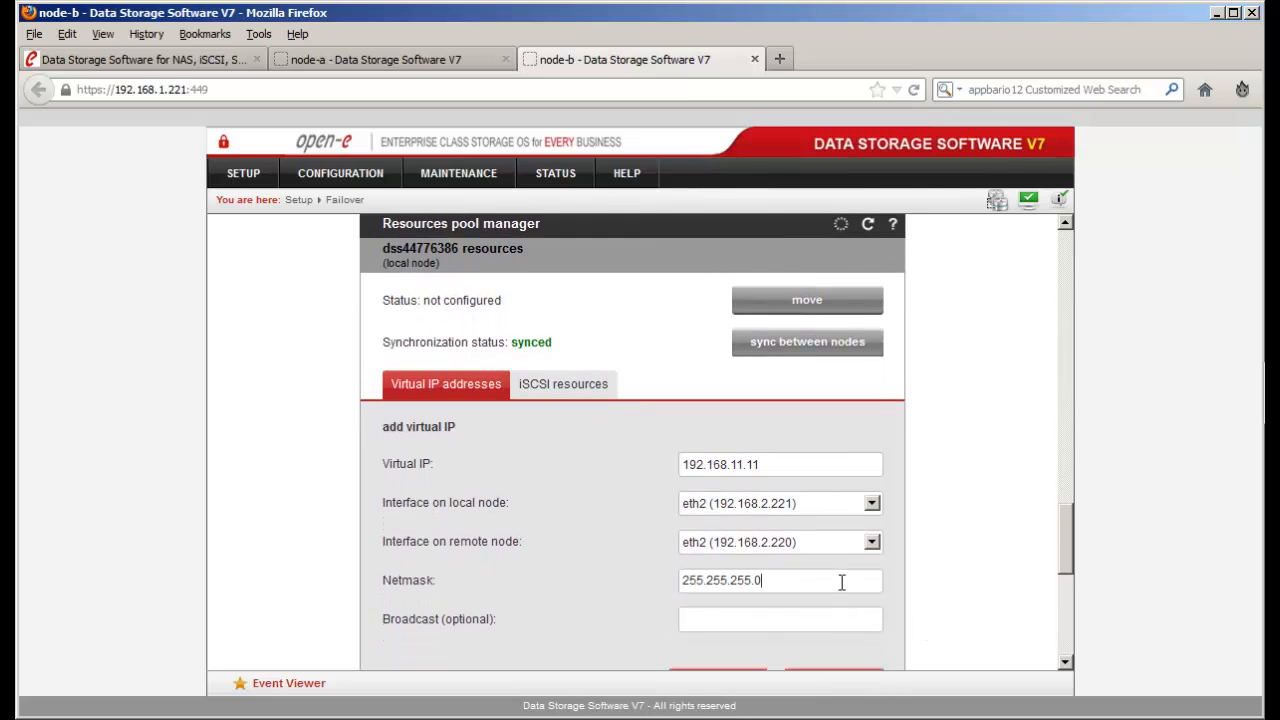
{"action": "scroll", "coordinate": [842, 582], "scroll_direction": "down", "scroll_amount": 2}
{"action": "left_click", "coordinate": [845, 600]}
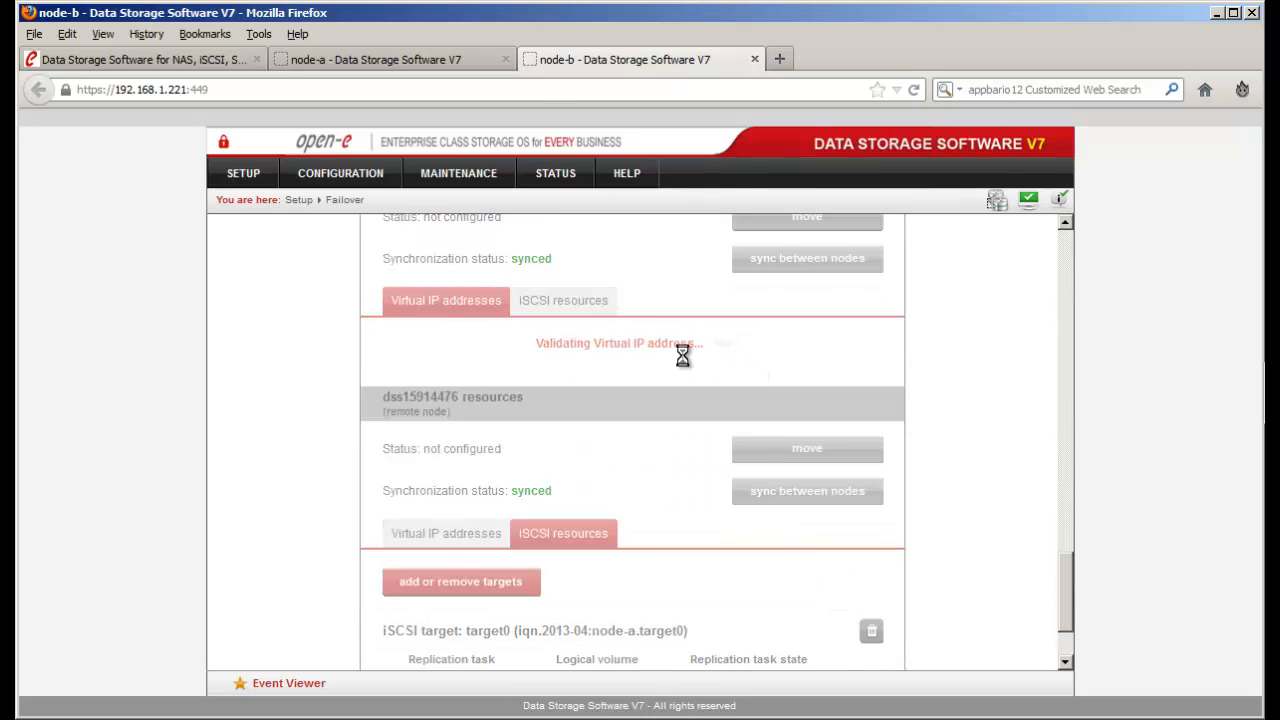
- Review the remote node's virtual IP addresses, then return to node-a's page
{"action": "scroll", "coordinate": [669, 523], "scroll_direction": "down", "scroll_amount": 2}
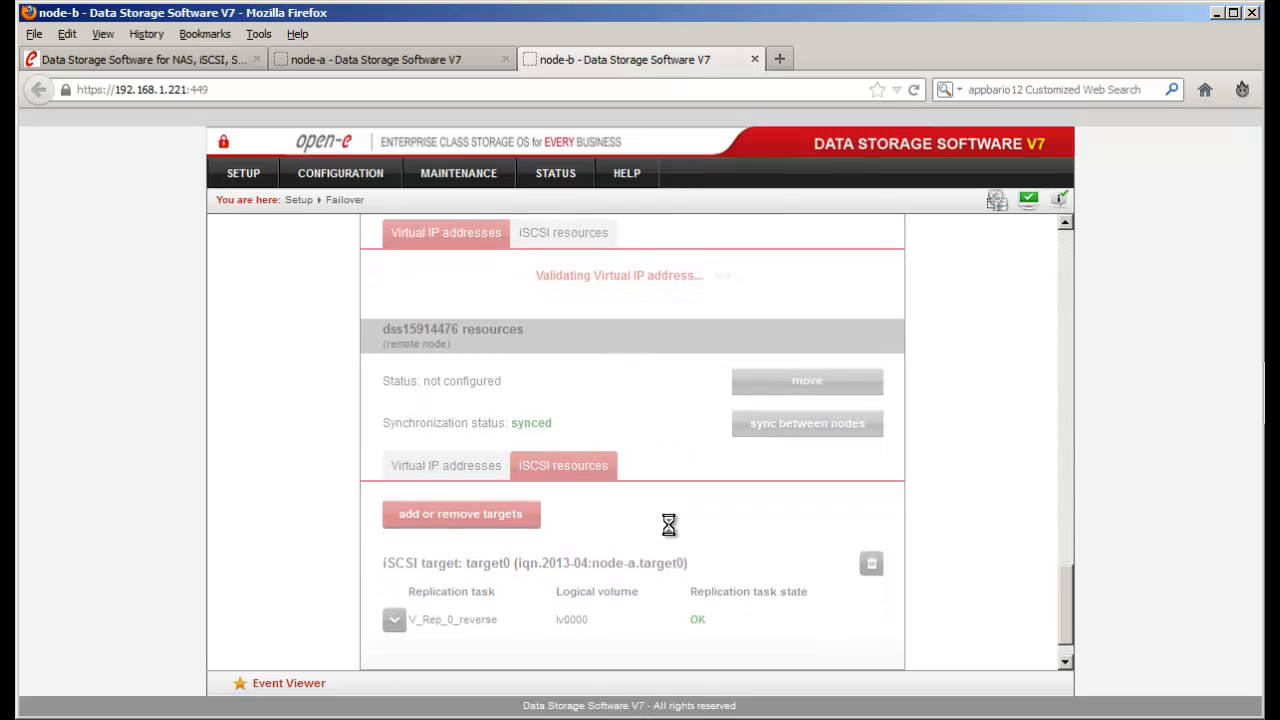
{"action": "scroll", "coordinate": [494, 473], "scroll_direction": "up", "scroll_amount": 1}
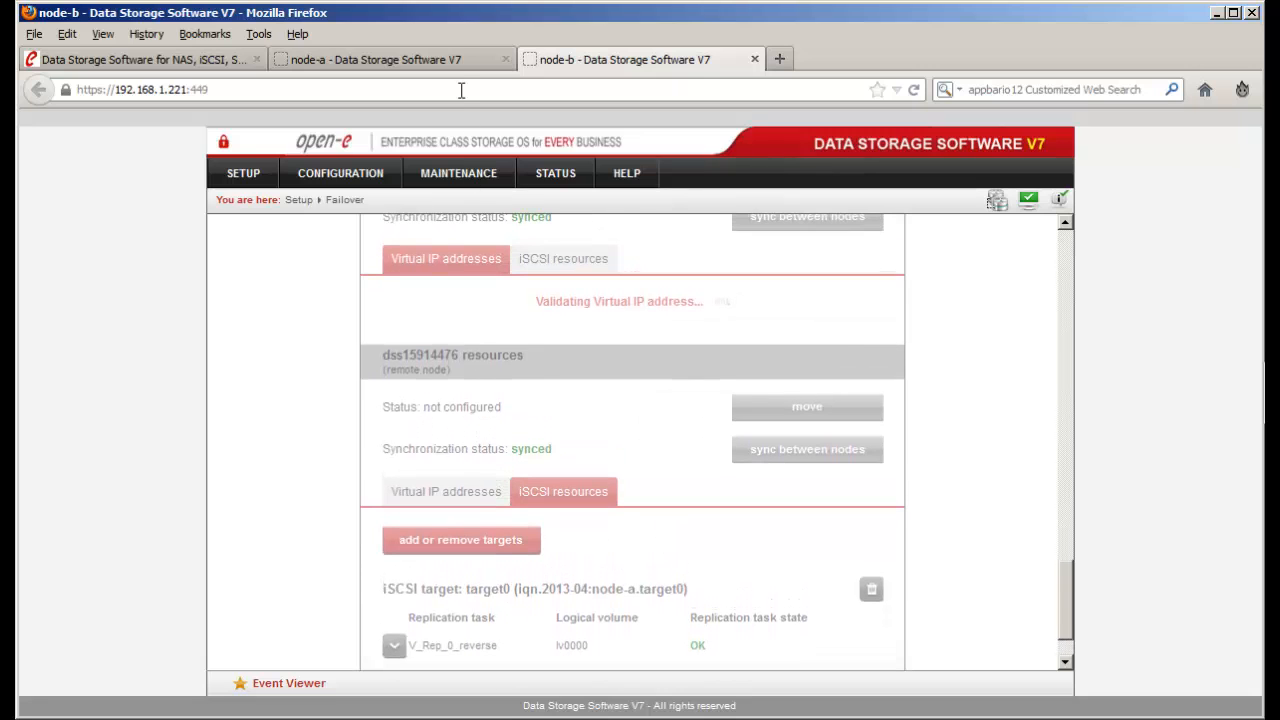
{"action": "scroll", "coordinate": [549, 312], "scroll_direction": "up", "scroll_amount": 1}
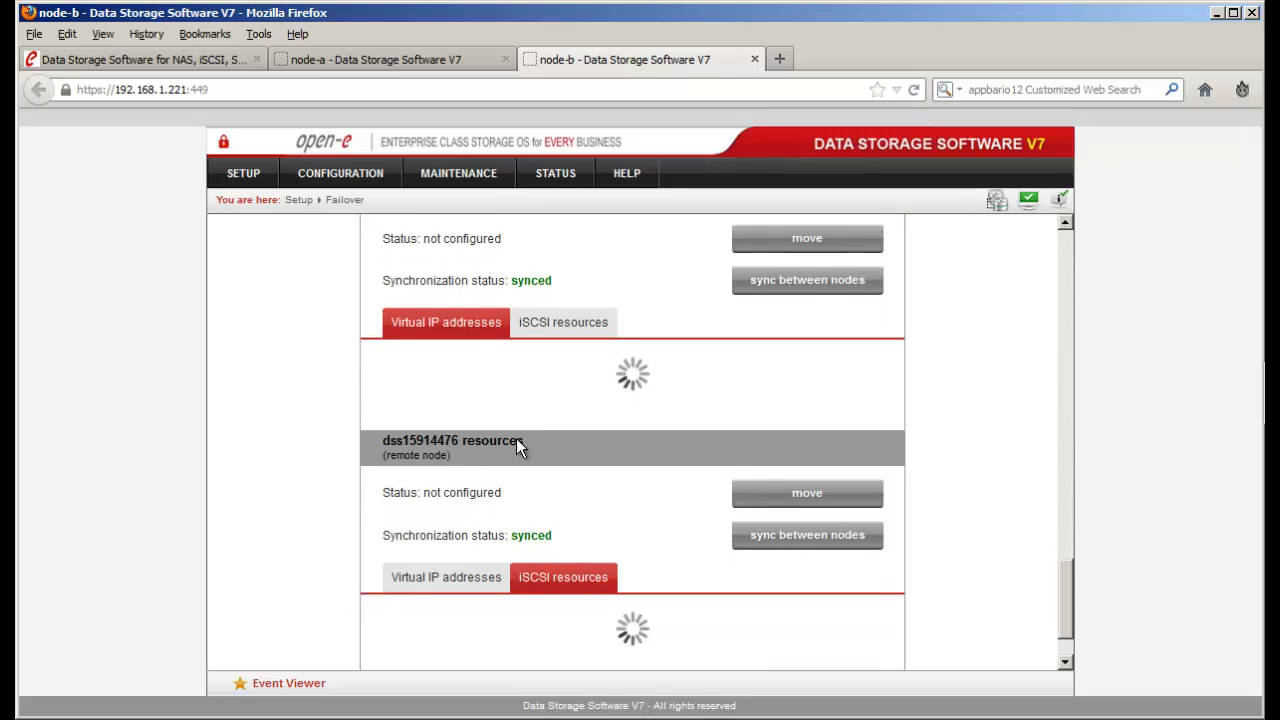
{"action": "left_click", "coordinate": [470, 522]}
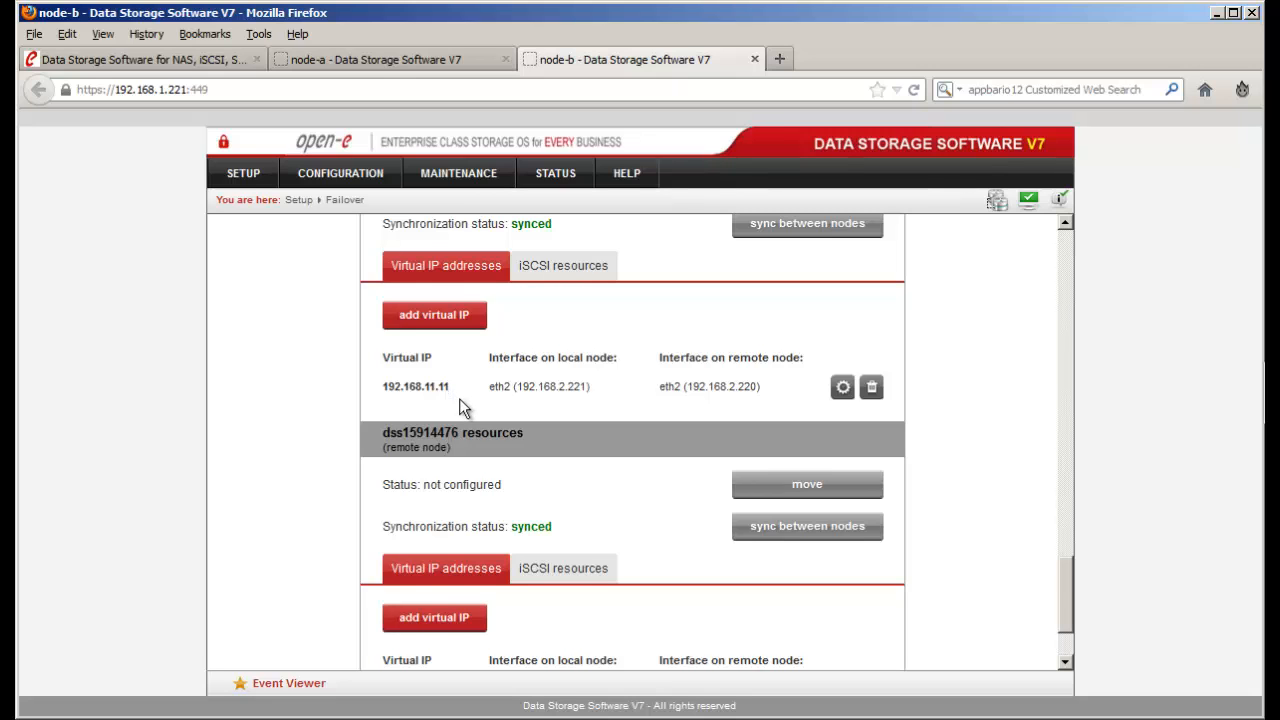
{"action": "scroll", "coordinate": [459, 398], "scroll_direction": "down", "scroll_amount": 2}
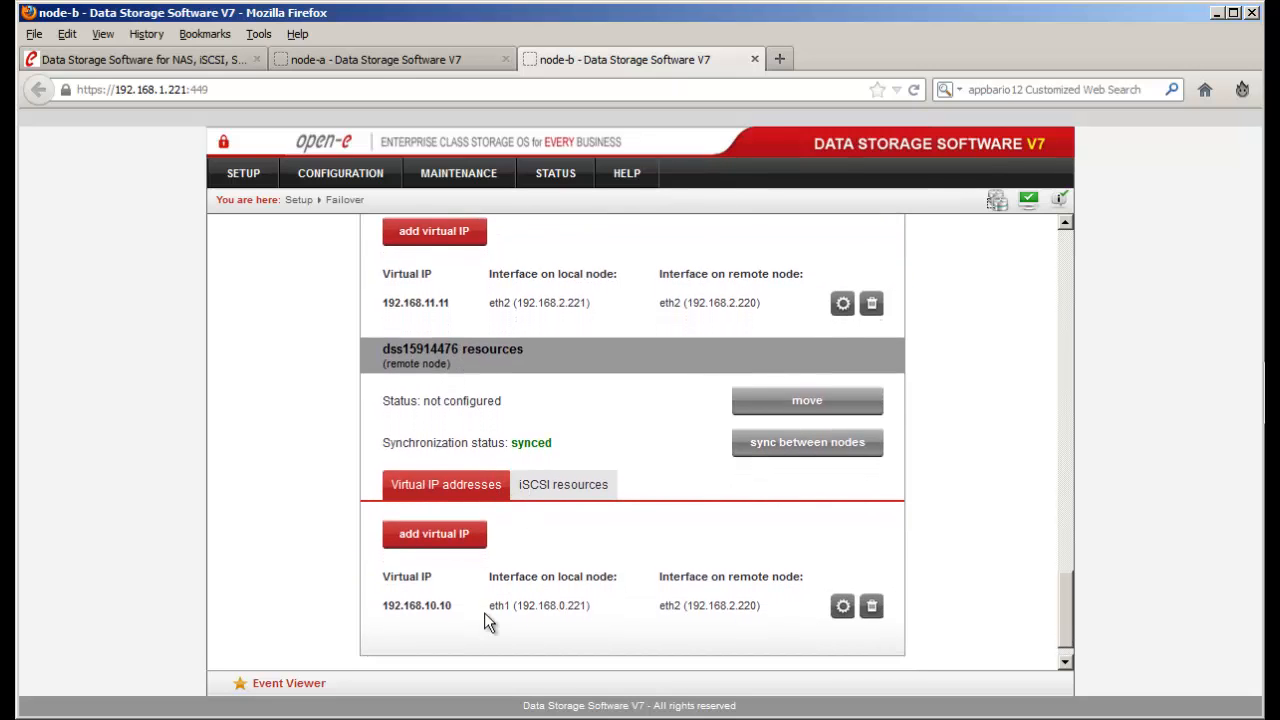
{"action": "left_click", "coordinate": [432, 62]}
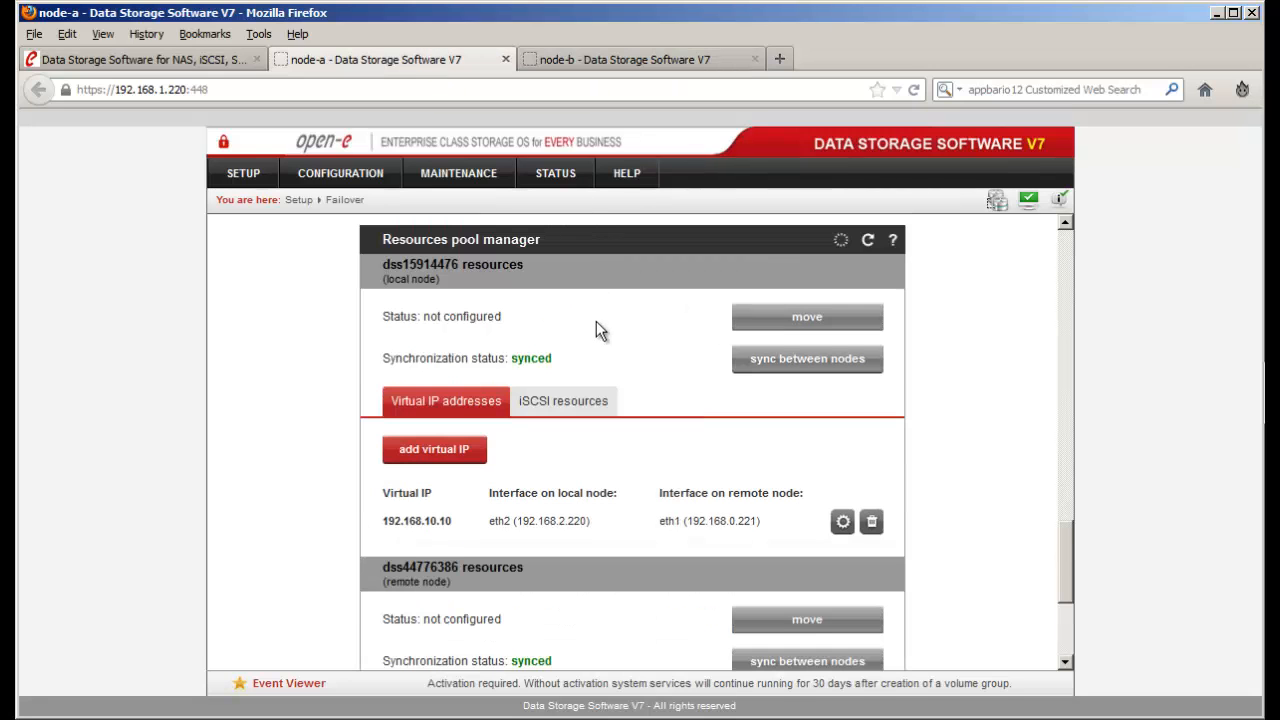
- Add local virtual IP 192.168.12.12 on eth4 for both local and remote interfaces
{"action": "scroll", "coordinate": [597, 325], "scroll_direction": "down", "scroll_amount": 1}
{"action": "scroll", "coordinate": [592, 330], "scroll_direction": "down", "scroll_amount": 1}
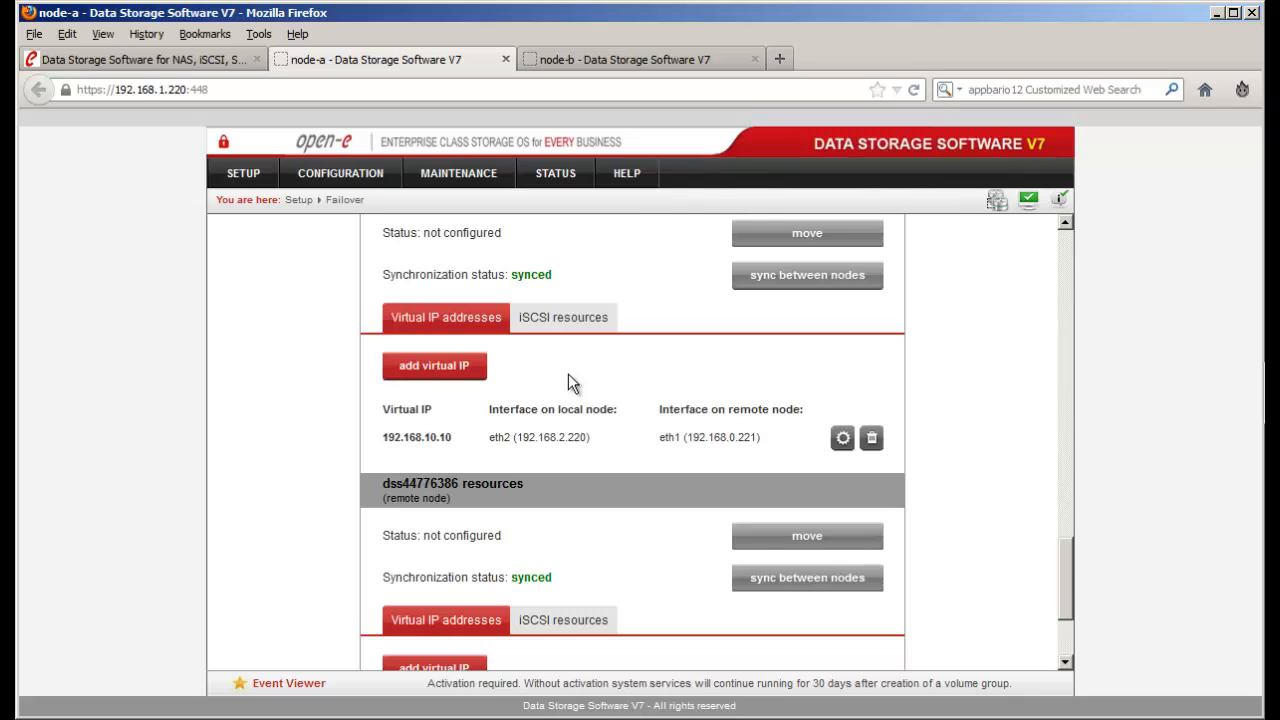
{"action": "left_click", "coordinate": [434, 365]}
{"action": "type", "text": "1"}
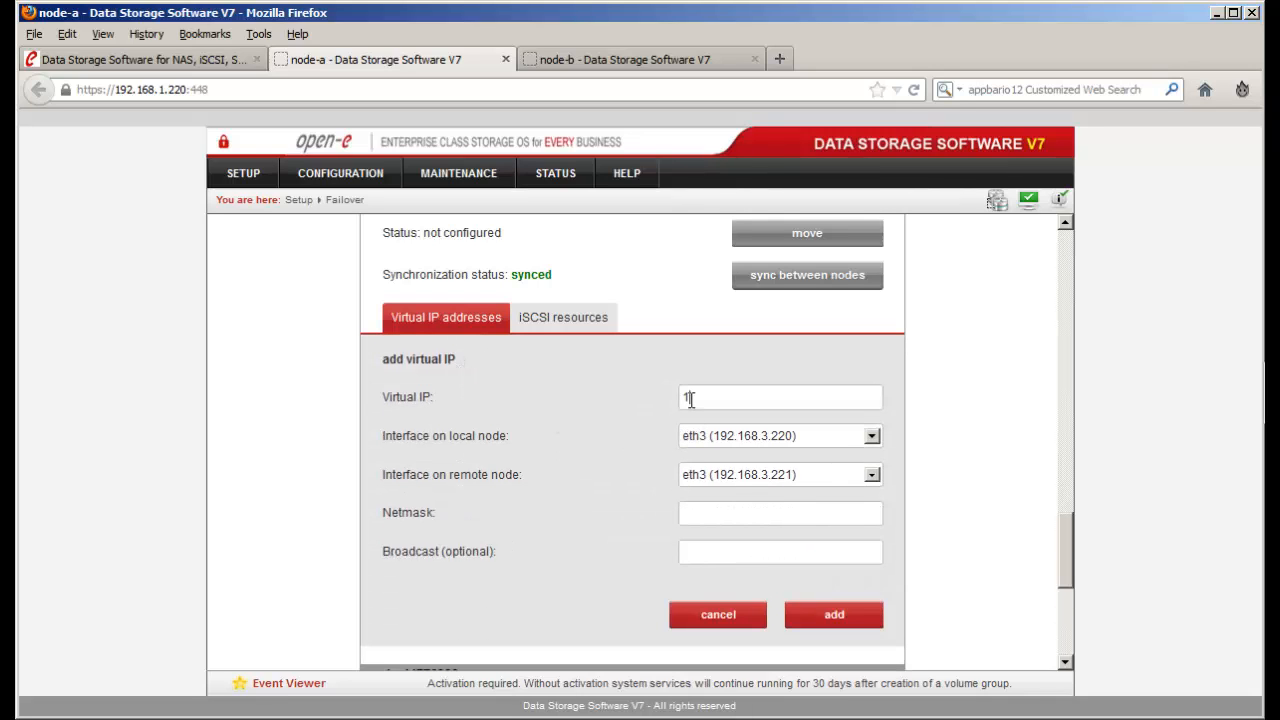
{"action": "type", "text": "92.168.12.12"}
{"action": "left_click", "coordinate": [722, 435]}
{"action": "left_click", "coordinate": [748, 509]}
{"action": "left_click", "coordinate": [746, 478]}
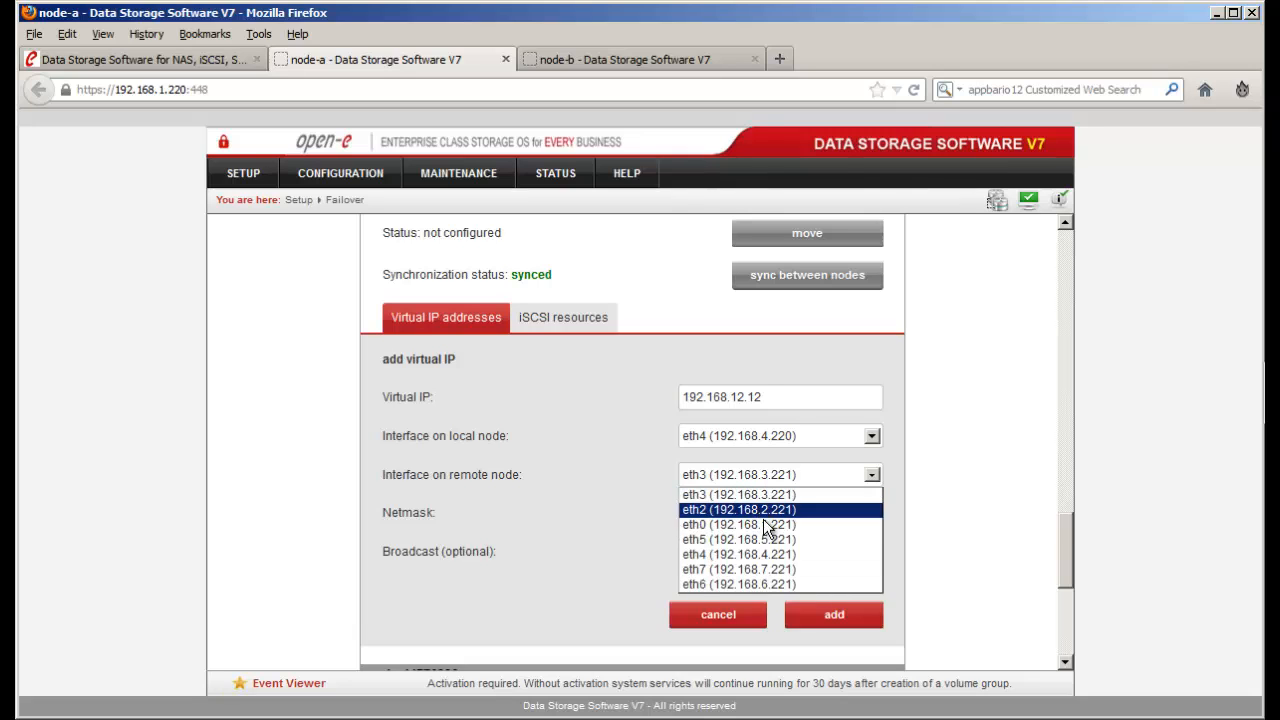
{"action": "left_click", "coordinate": [775, 554]}
{"action": "left_click", "coordinate": [759, 512]}
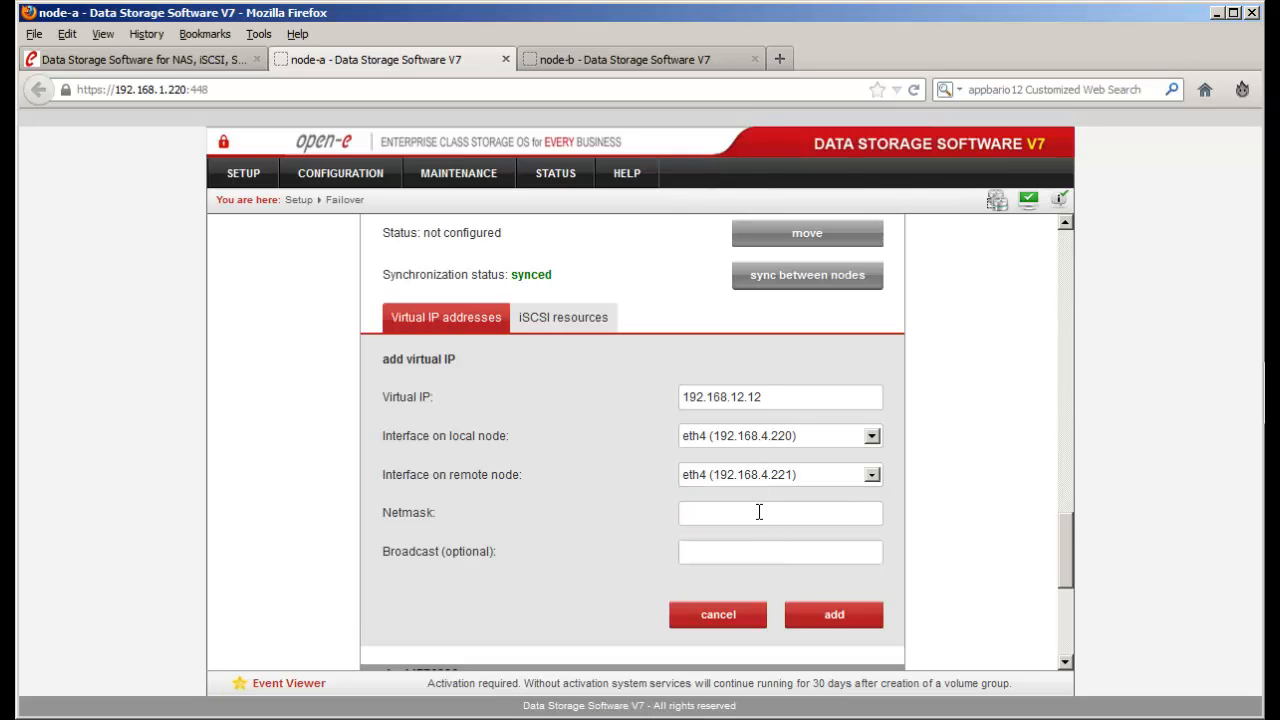
{"action": "left_click", "coordinate": [829, 610]}
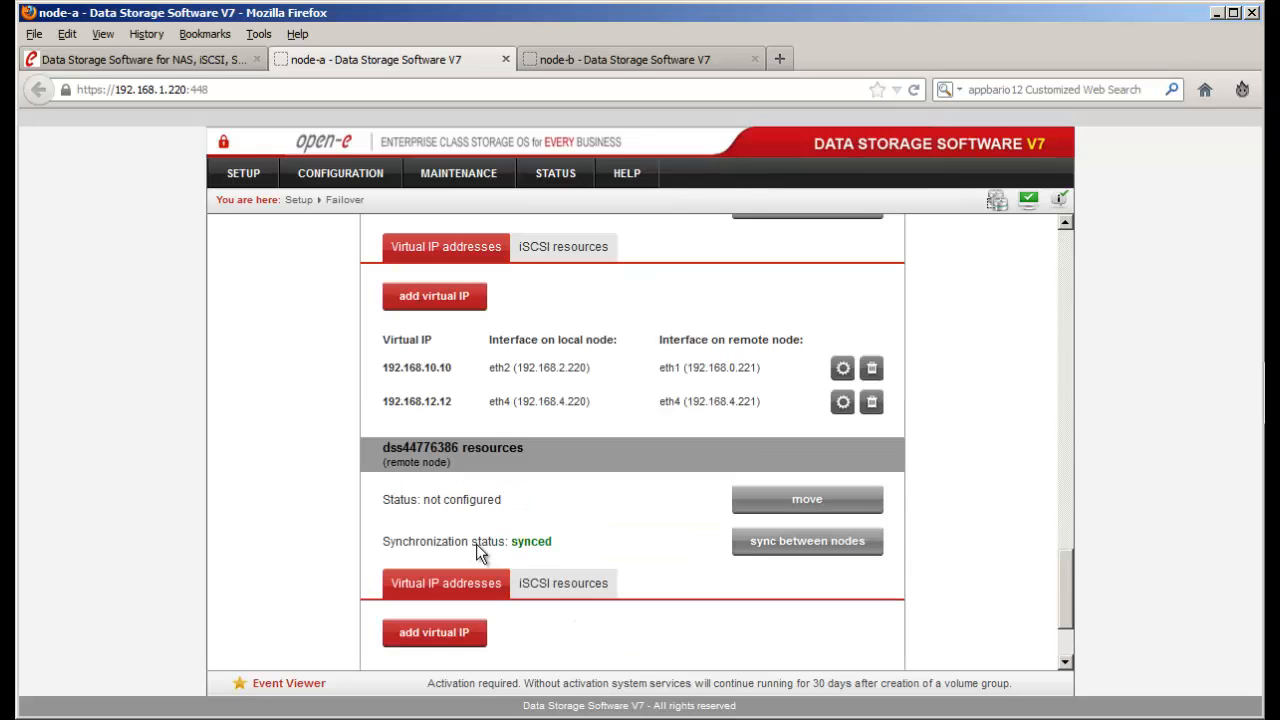
- Add remote-node virtual IP 192.168.13.13 on eth4/eth4 with pasted netmask 255.255.255.0
{"action": "left_click", "coordinate": [443, 503]}
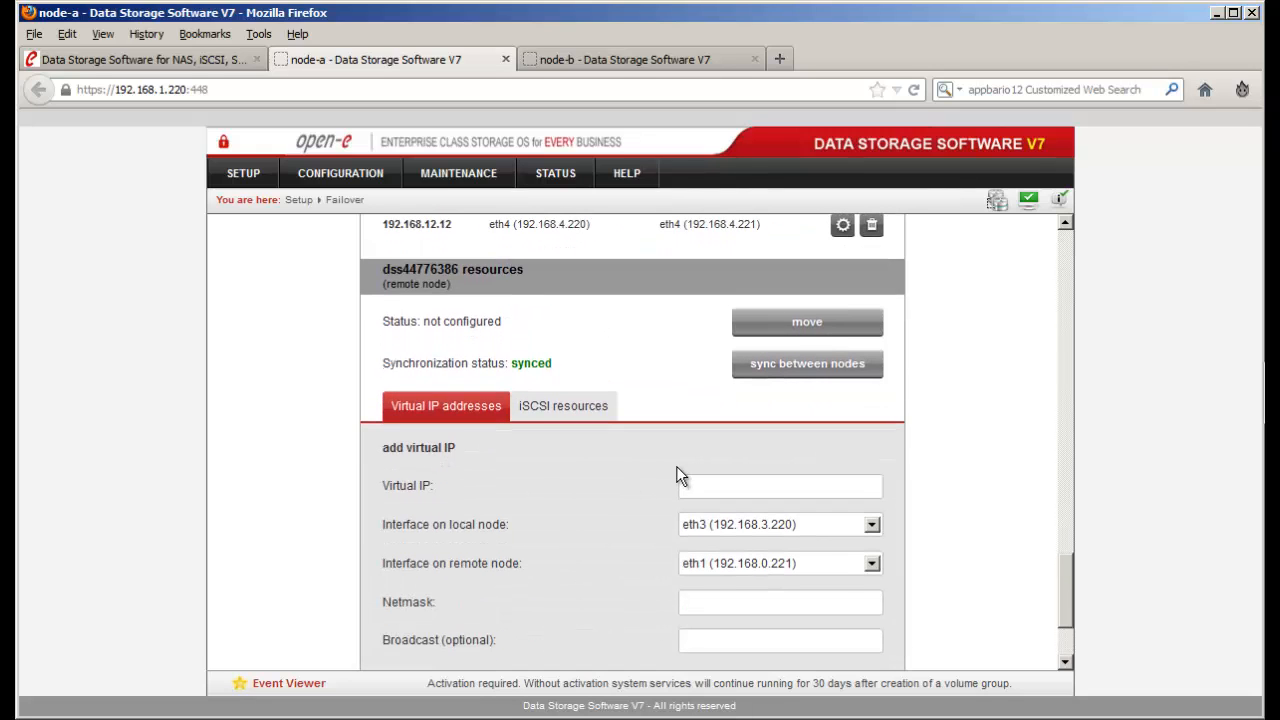
{"action": "type", "text": "192.168.13.13"}
{"action": "left_click", "coordinate": [723, 526]}
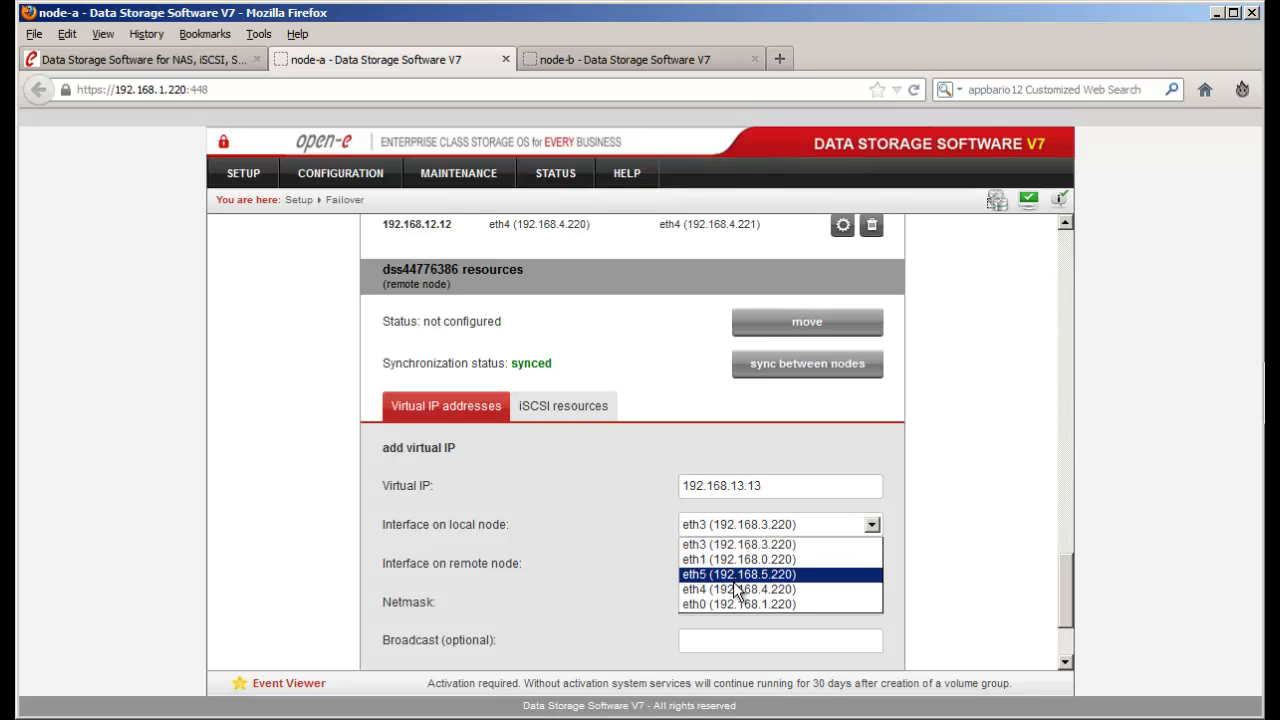
{"action": "left_click", "coordinate": [737, 589]}
{"action": "left_click", "coordinate": [736, 561]}
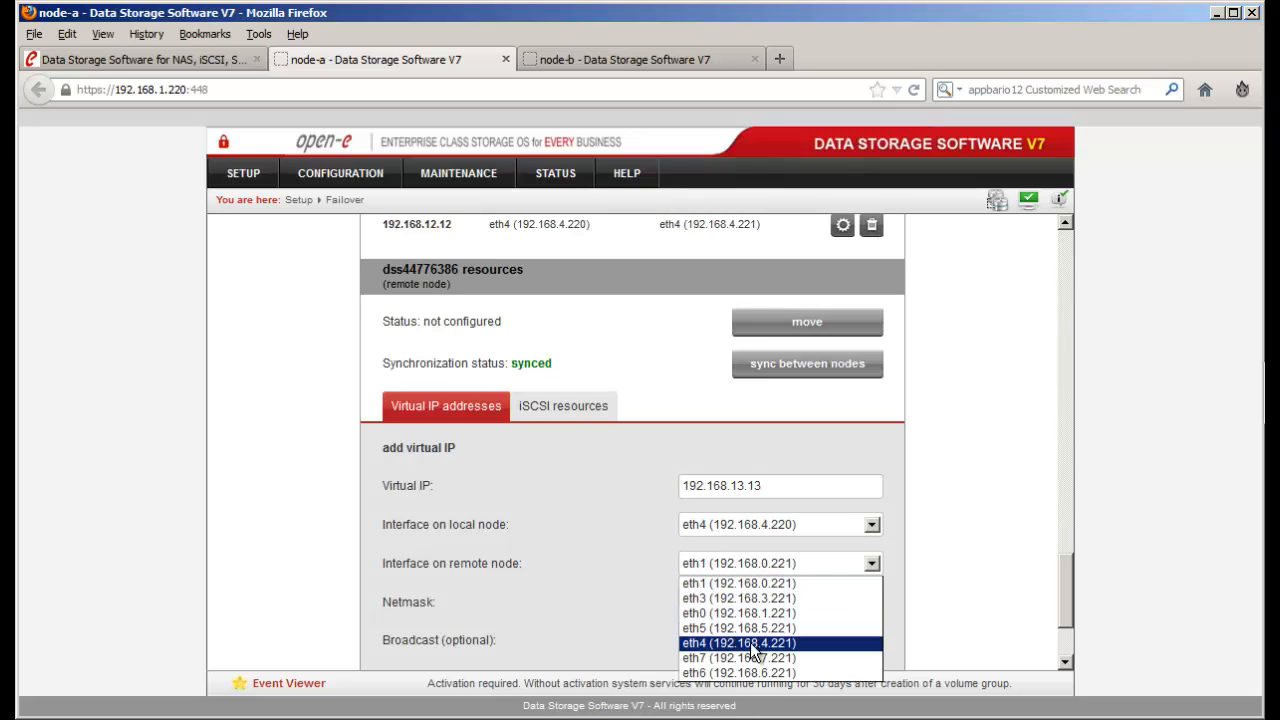
{"action": "left_click", "coordinate": [752, 643]}
{"action": "right_click", "coordinate": [743, 603]}
{"action": "left_click", "coordinate": [779, 485]}
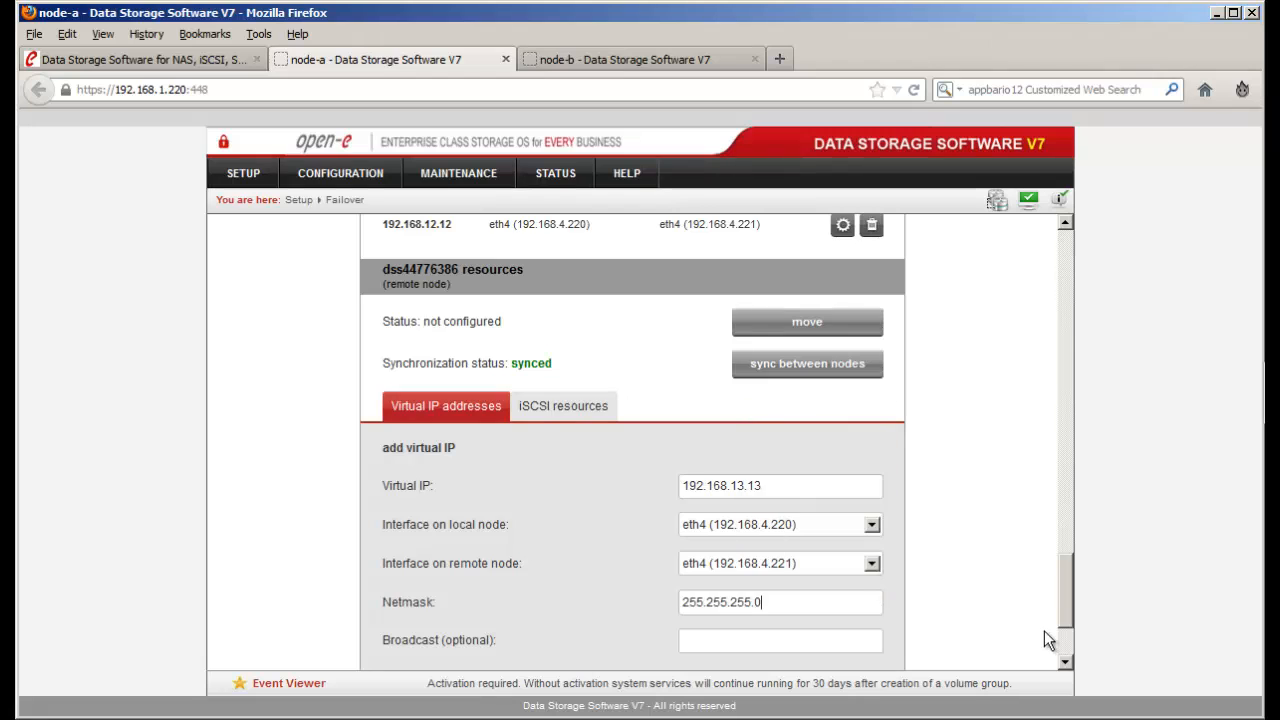
{"action": "scroll", "coordinate": [964, 586], "scroll_direction": "down", "scroll_amount": 3}
{"action": "left_click", "coordinate": [857, 567]}
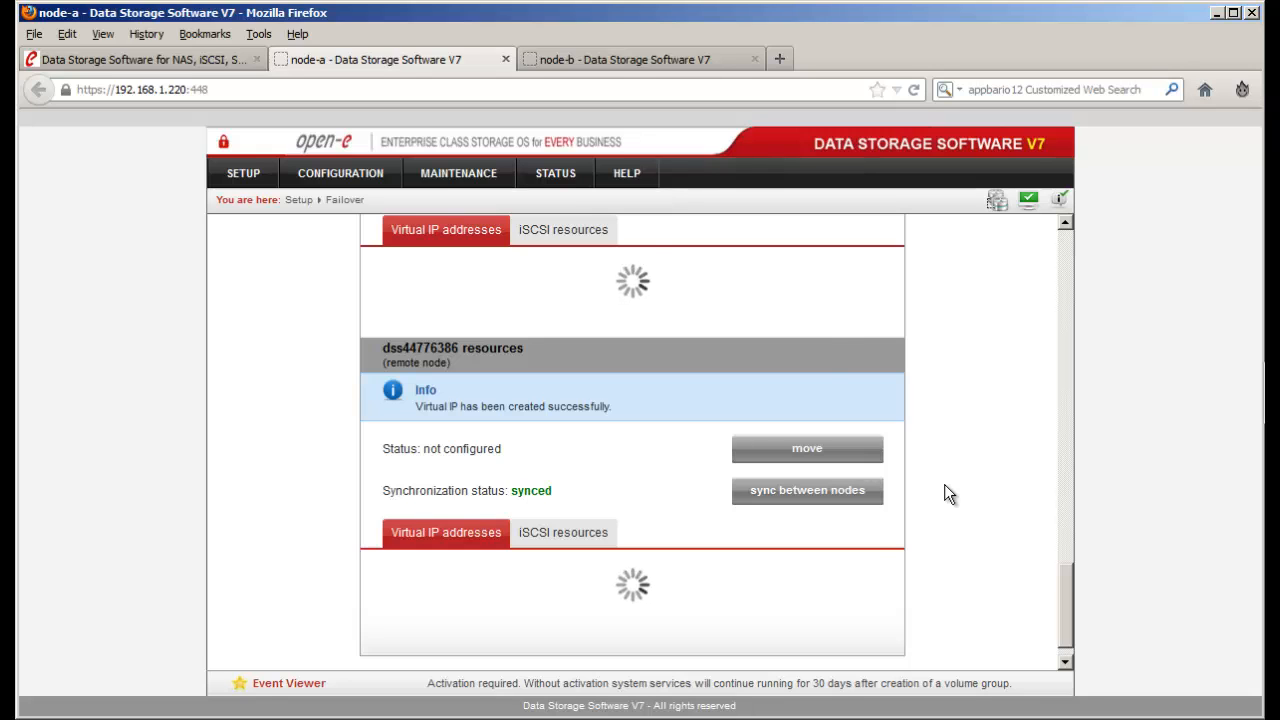
{"action": "scroll", "coordinate": [945, 486], "scroll_direction": "down", "scroll_amount": 2}
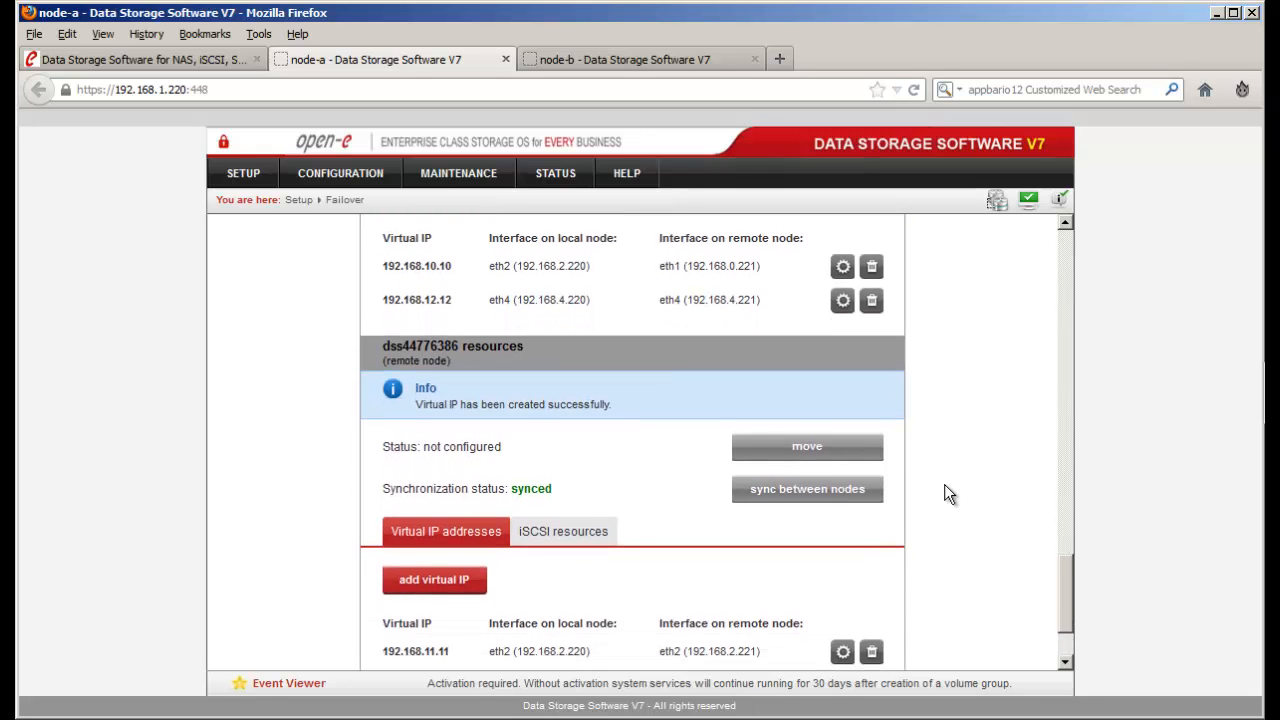
{"action": "scroll", "coordinate": [948, 492], "scroll_direction": "down", "scroll_amount": 1}
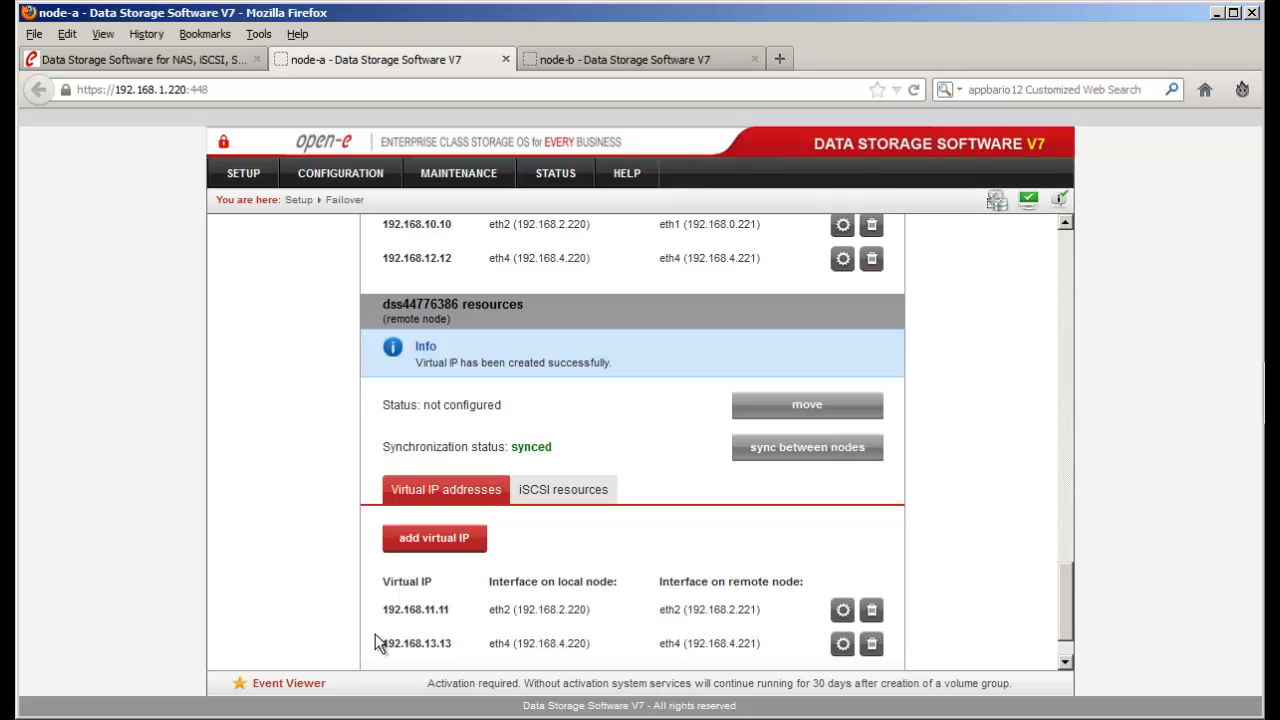
{"action": "left_click_drag", "start_coordinate": [384, 614], "coordinate": [388, 644]}
{"action": "left_click_drag", "start_coordinate": [453, 260], "coordinate": [391, 266]}
{"action": "scroll", "coordinate": [430, 274], "scroll_direction": "up", "scroll_amount": 1}
{"action": "scroll", "coordinate": [570, 316], "scroll_direction": "up", "scroll_amount": 10}
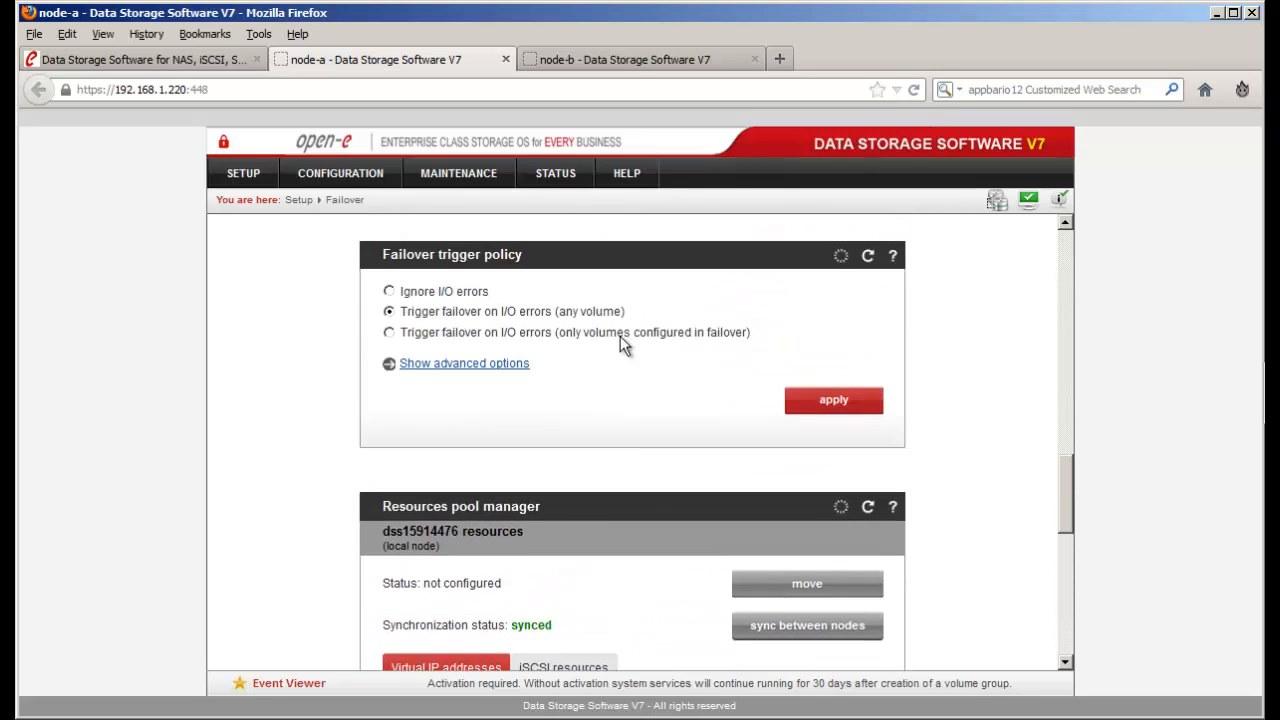
- Start the failover cluster from Failover Manager and confirm the start
{"action": "scroll", "coordinate": [620, 337], "scroll_direction": "up", "scroll_amount": 15}
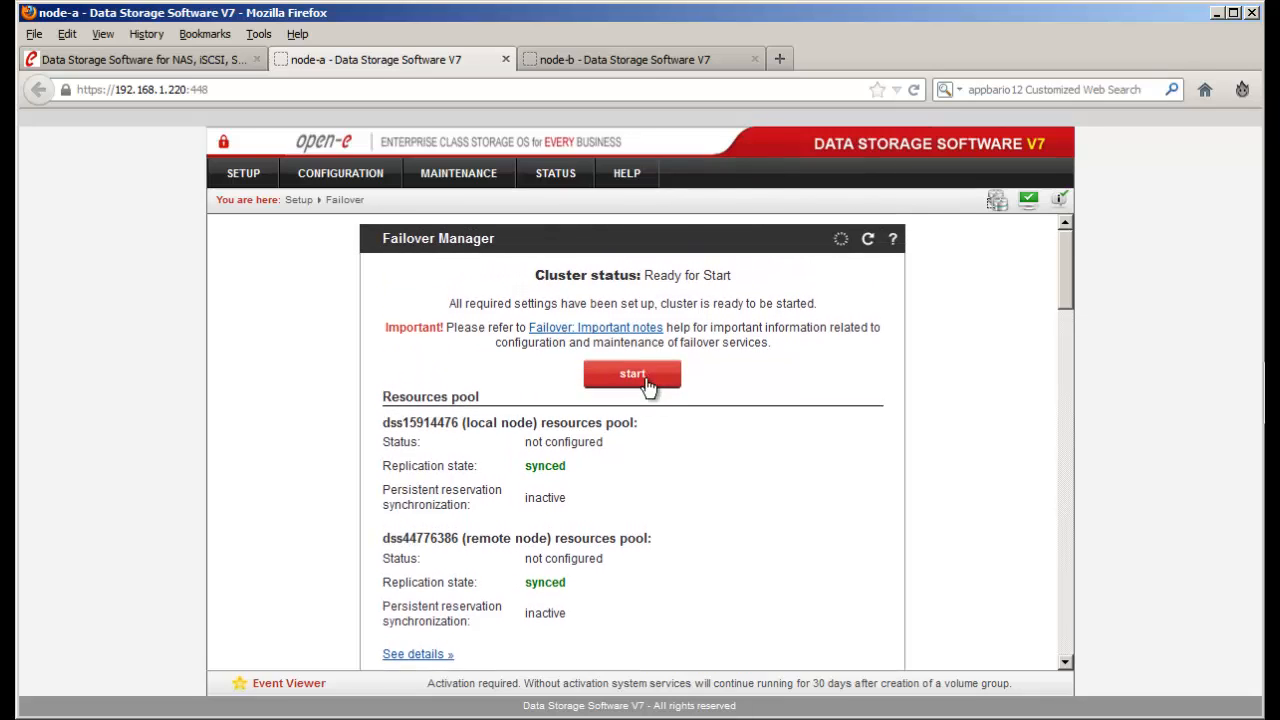
{"action": "left_click", "coordinate": [646, 381]}
{"action": "left_click", "coordinate": [712, 262]}
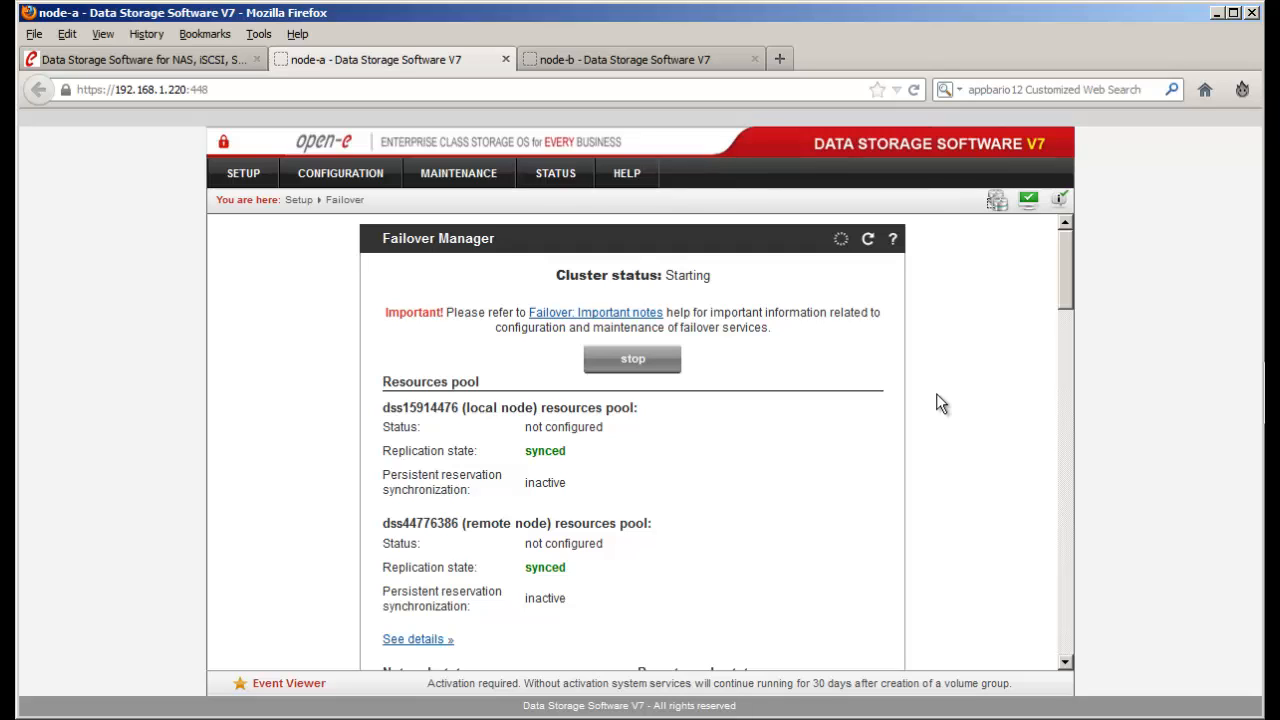
- Scroll through the Failover page as statuses refresh until the cluster shows Running - OK
{"action": "scroll", "coordinate": [937, 396], "scroll_direction": "down", "scroll_amount": 2}
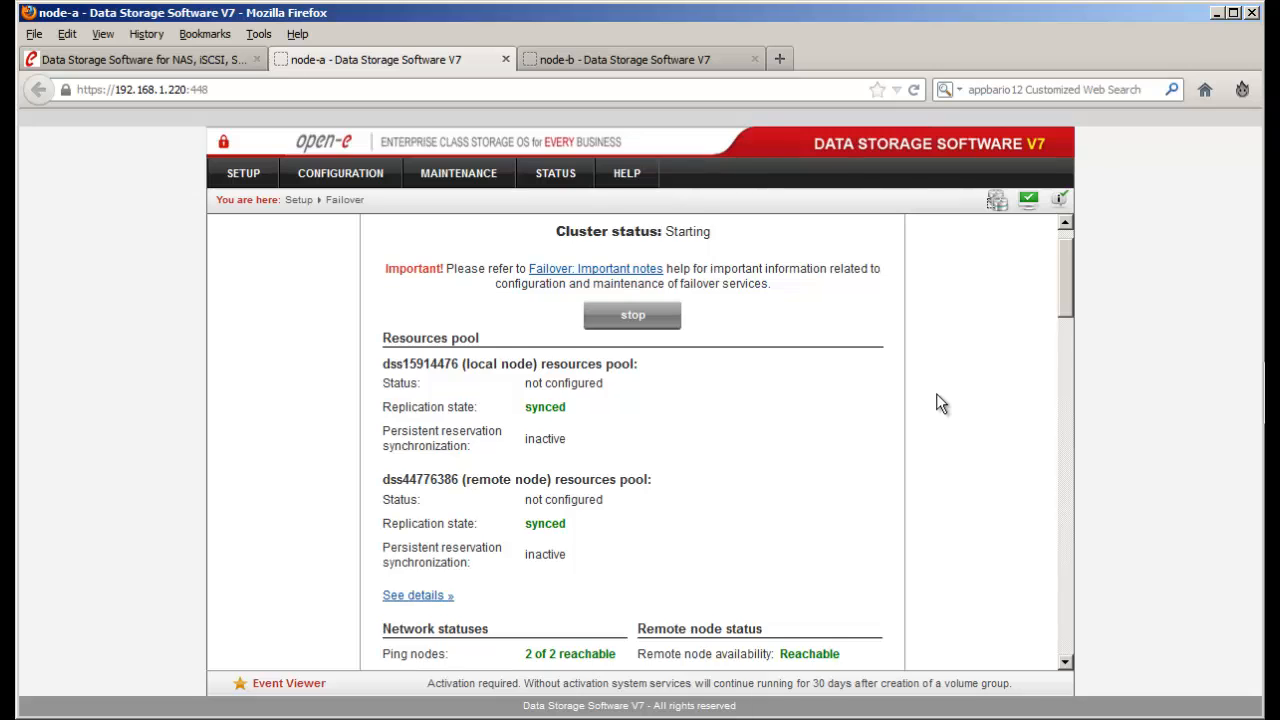
{"action": "scroll", "coordinate": [941, 402], "scroll_direction": "down", "scroll_amount": 1}
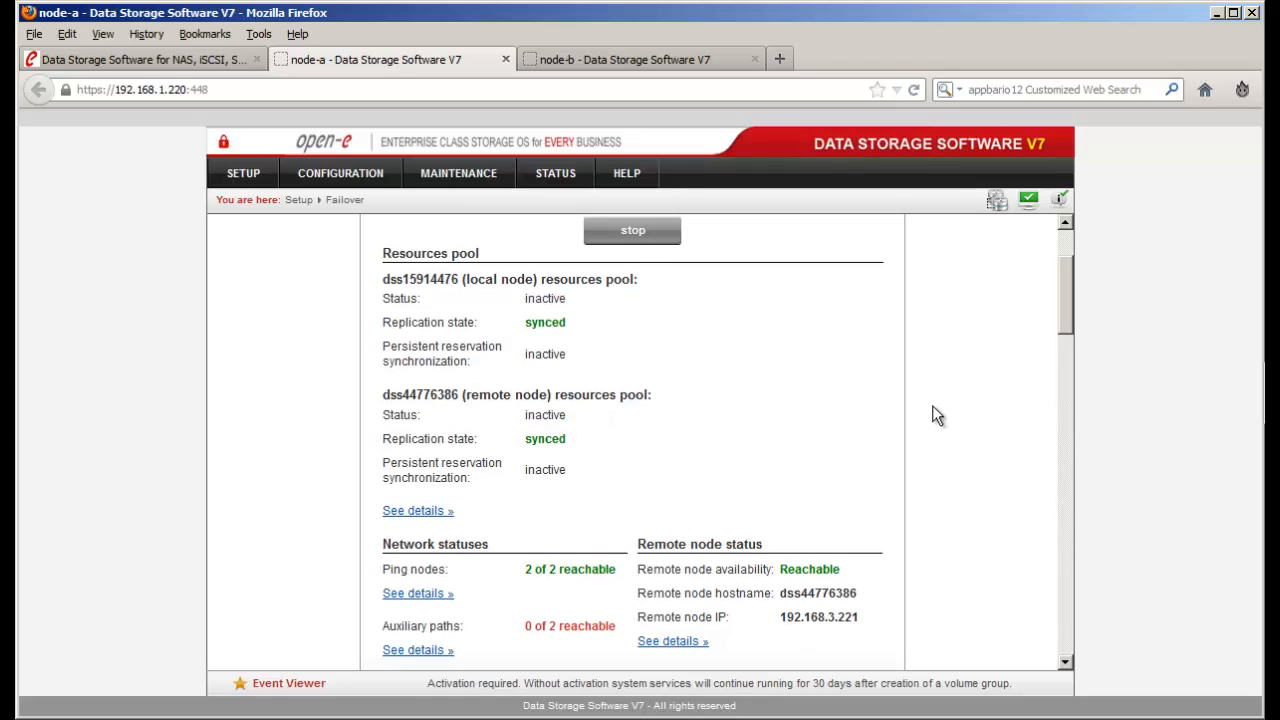
{"action": "scroll", "coordinate": [932, 414], "scroll_direction": "down", "scroll_amount": 2}
{"action": "scroll", "coordinate": [932, 414], "scroll_direction": "down", "scroll_amount": 1}
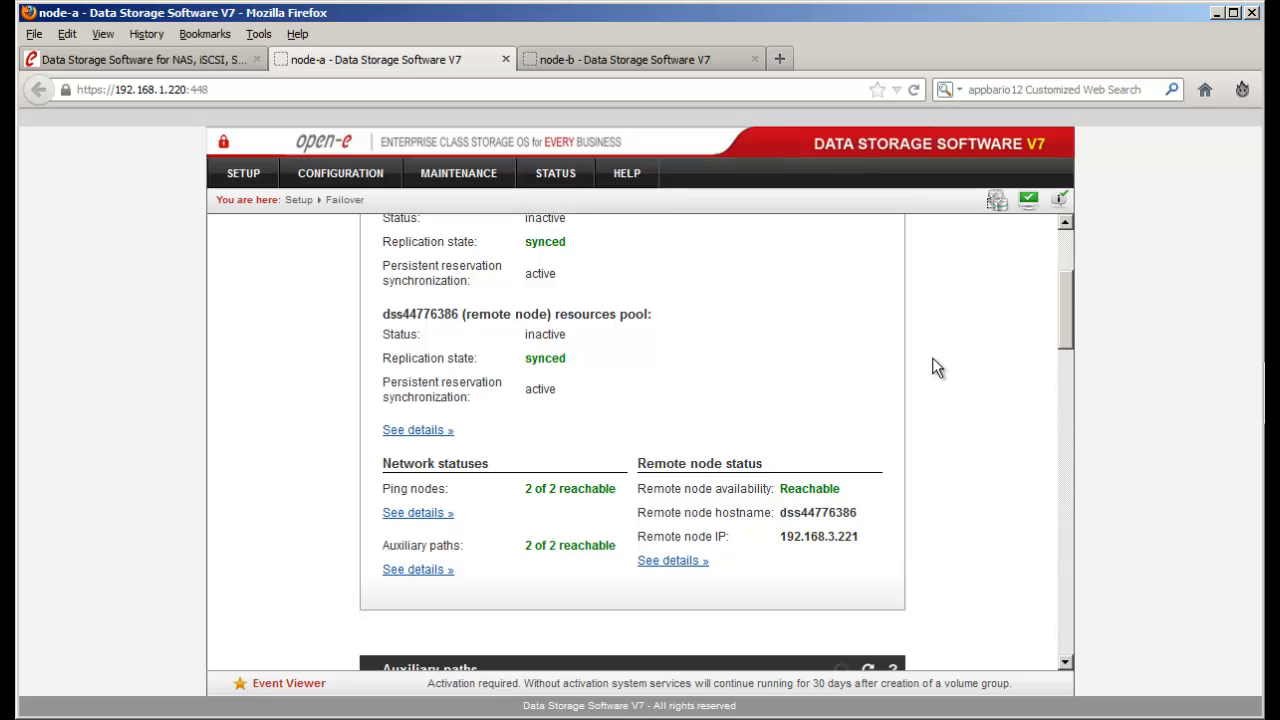
{"action": "scroll", "coordinate": [919, 390], "scroll_direction": "down", "scroll_amount": 2}
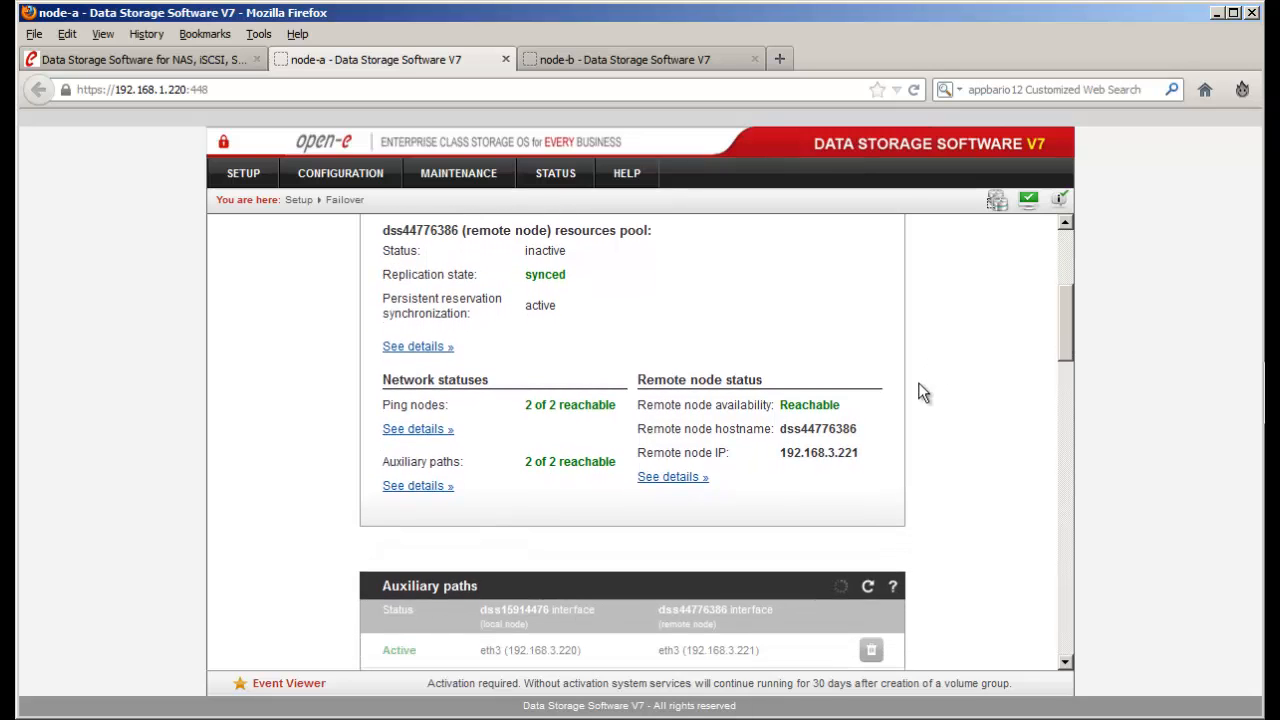
{"action": "scroll", "coordinate": [922, 392], "scroll_direction": "down", "scroll_amount": 1}
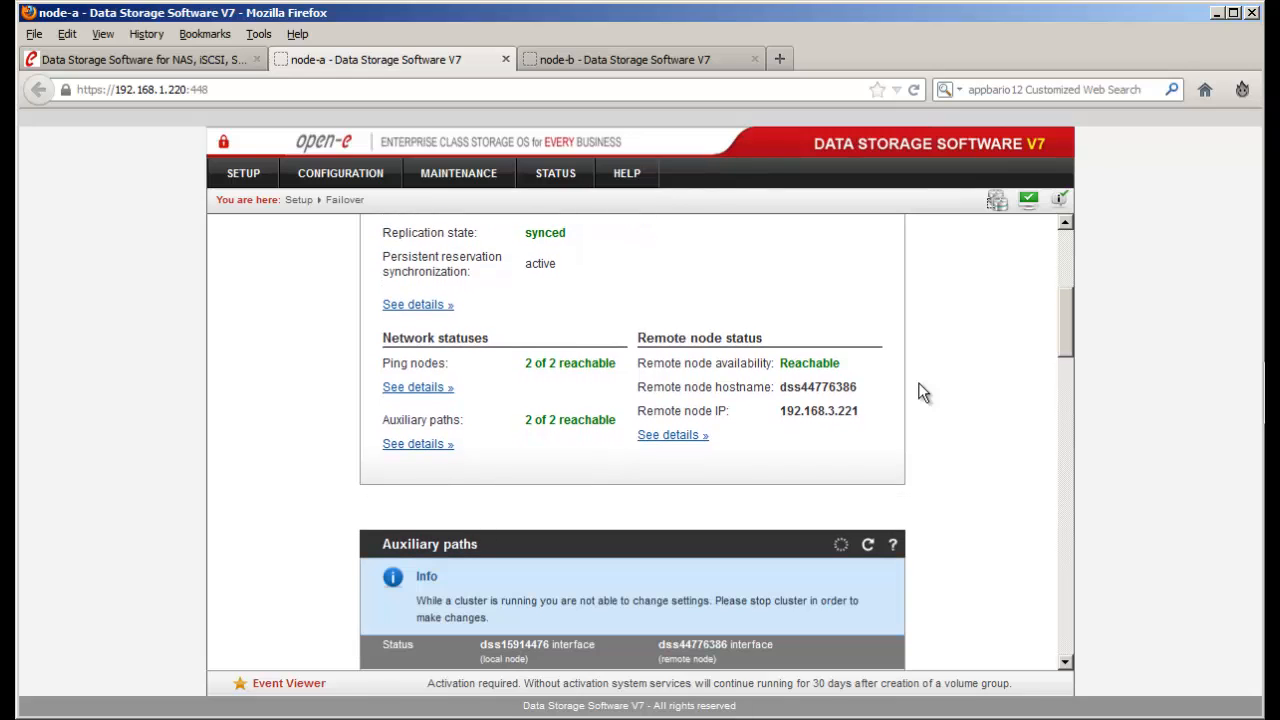
{"action": "scroll", "coordinate": [897, 394], "scroll_direction": "up", "scroll_amount": 6}
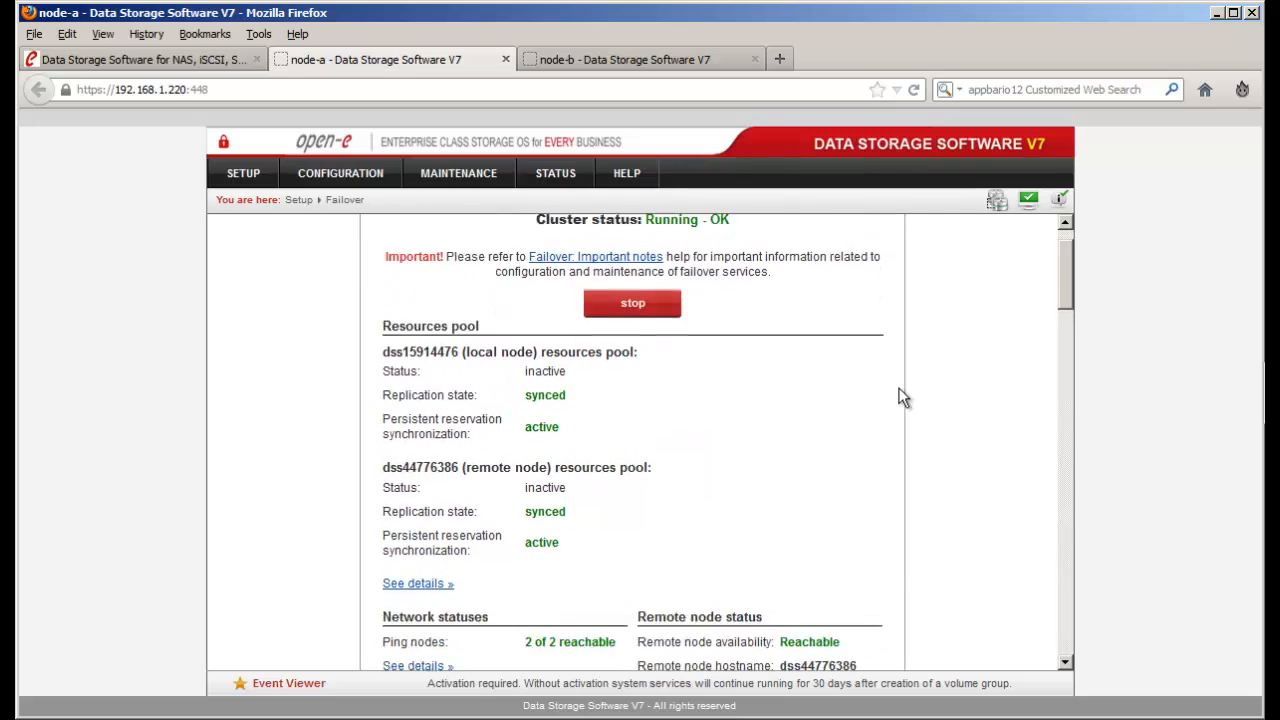
{"action": "scroll", "coordinate": [900, 396], "scroll_direction": "down", "scroll_amount": 2}
{"action": "scroll", "coordinate": [902, 395], "scroll_direction": "up", "scroll_amount": 3}
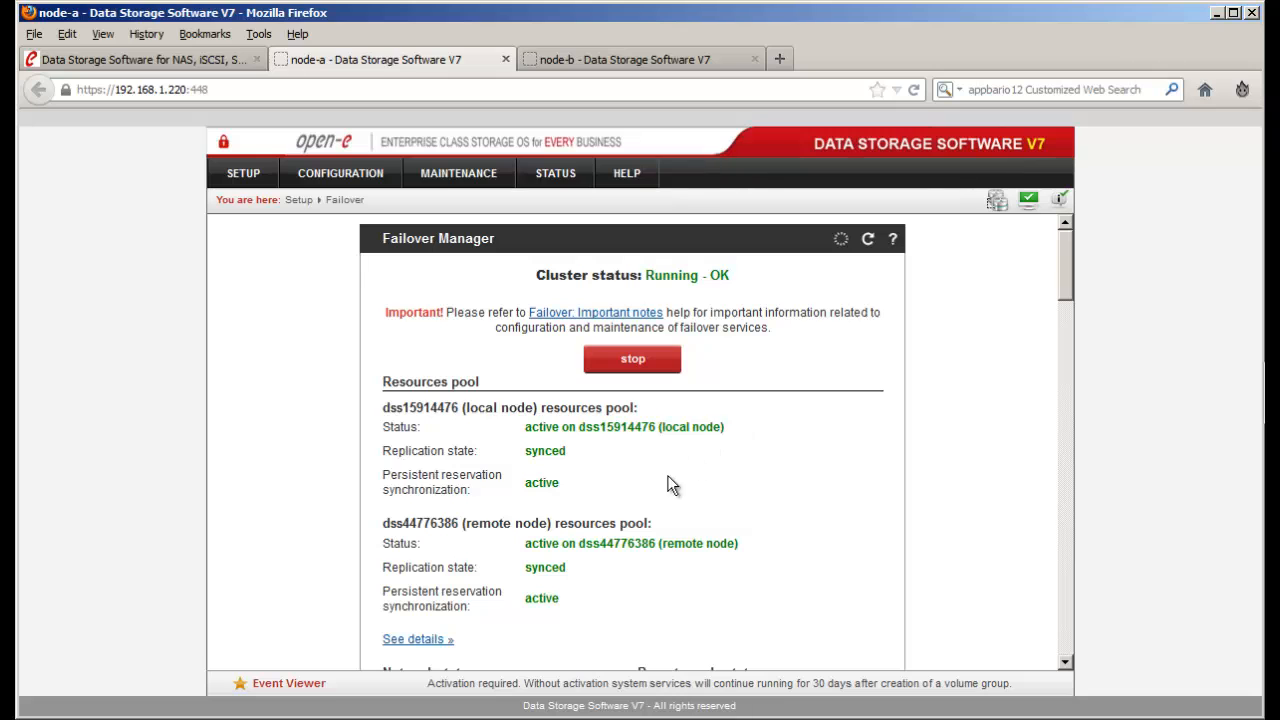
- Bring the command prompt forward and ping virtual IP 192.168.10.10
{"action": "left_click", "coordinate": [172, 702]}
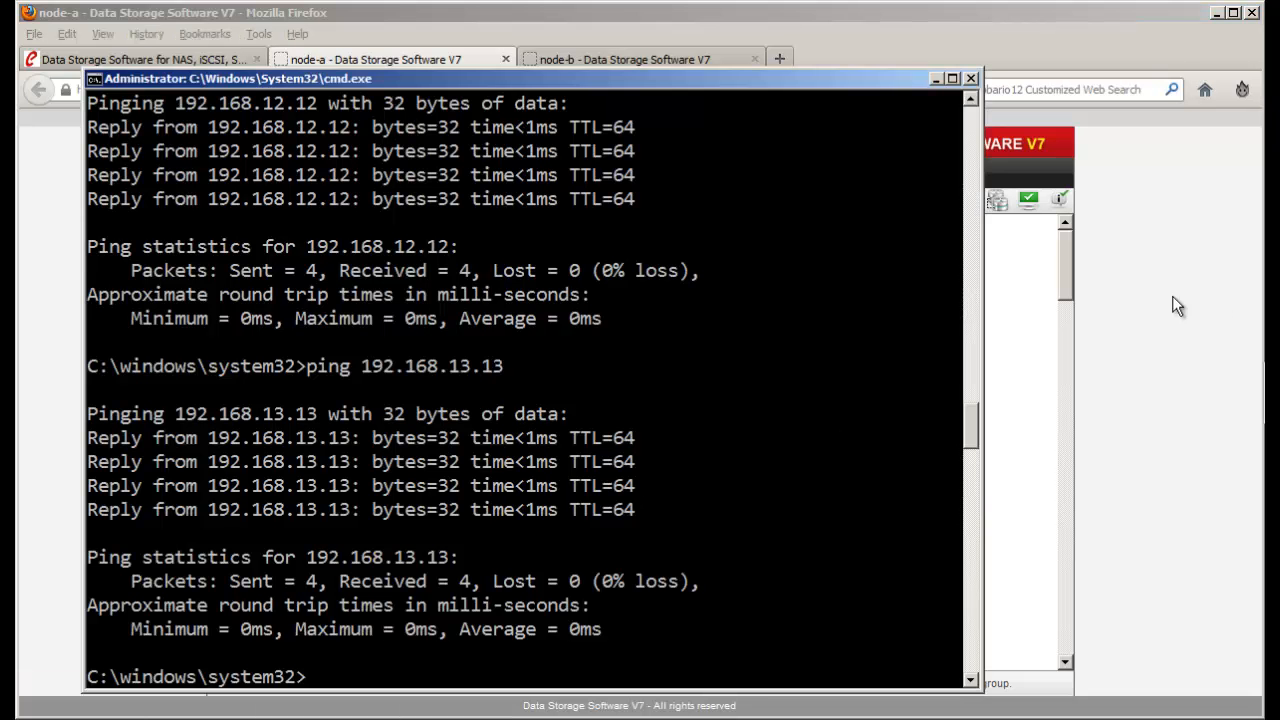
{"action": "left_click", "coordinate": [1098, 375]}
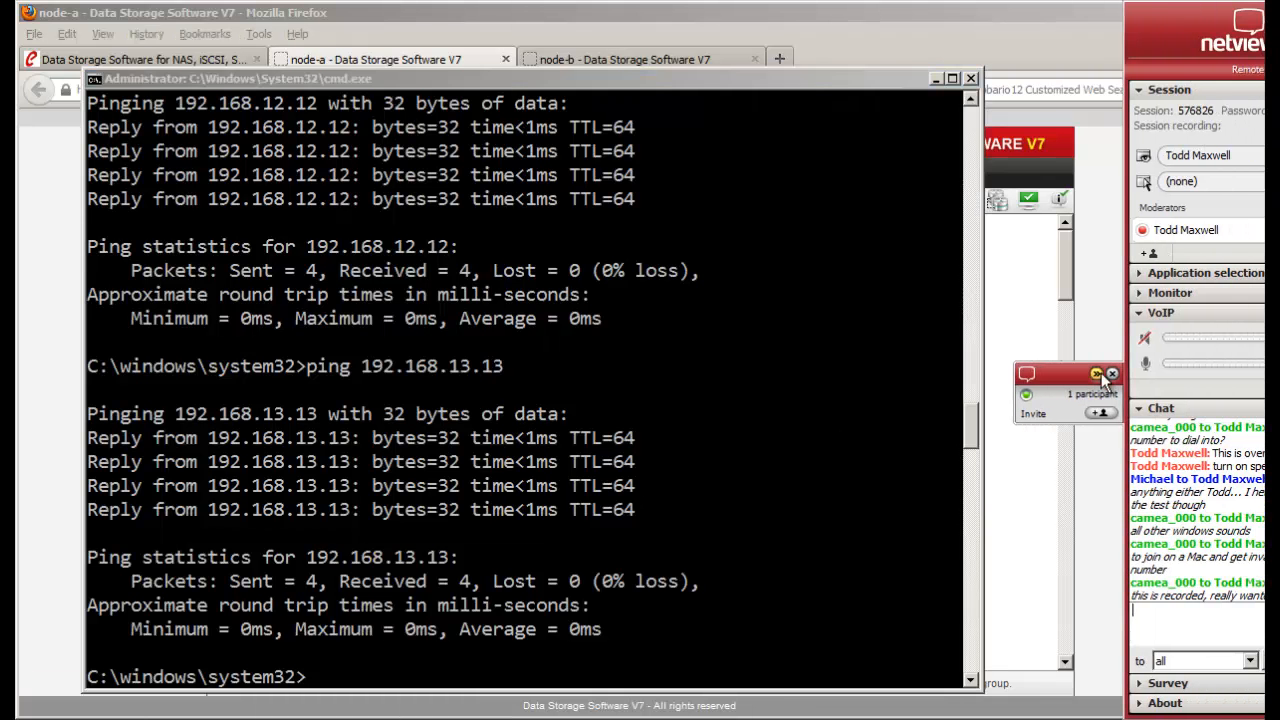
{"action": "left_click", "coordinate": [1137, 294]}
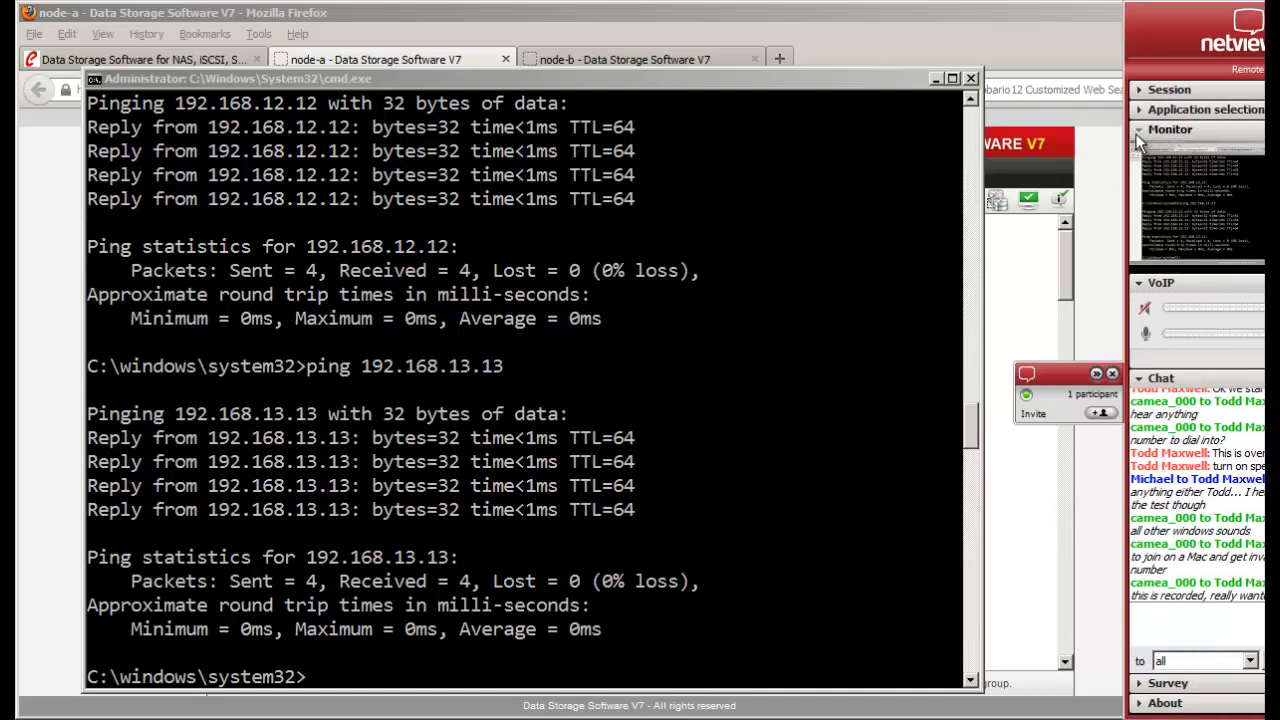
{"action": "left_click", "coordinate": [838, 394]}
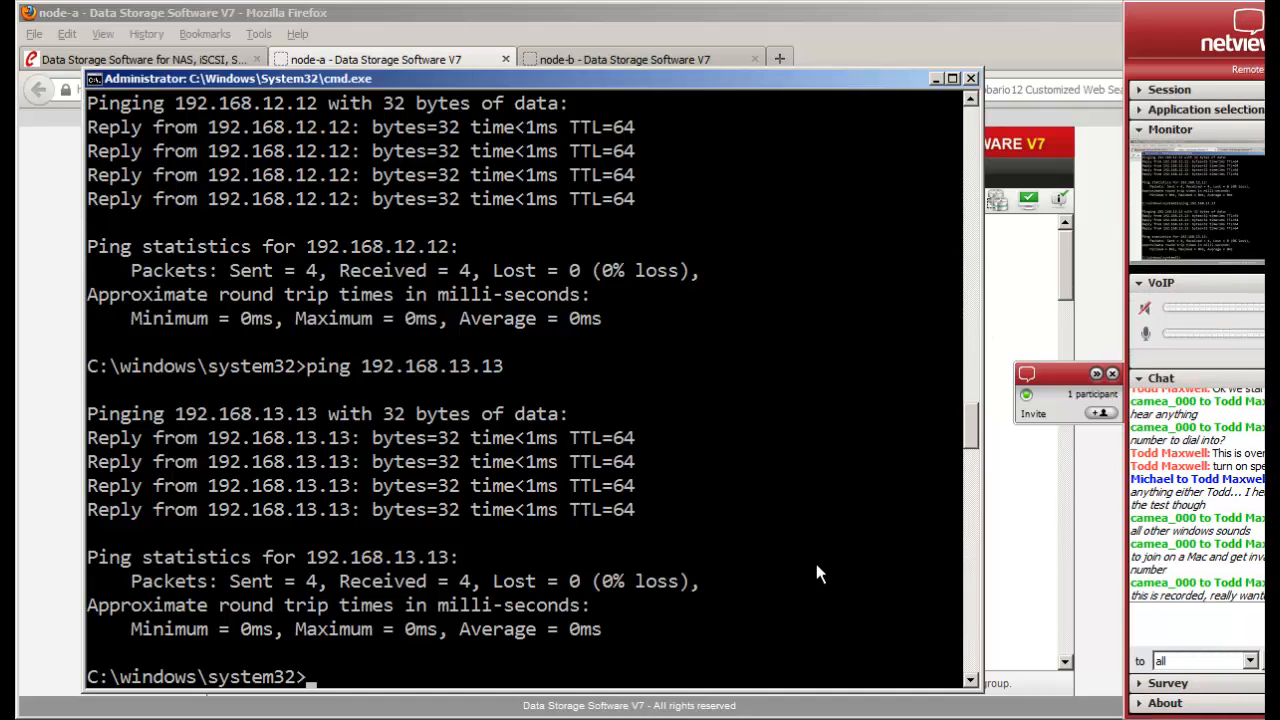
{"action": "key", "text": "Up"}
{"action": "key", "text": "Up"}
{"action": "key", "text": "Up"}
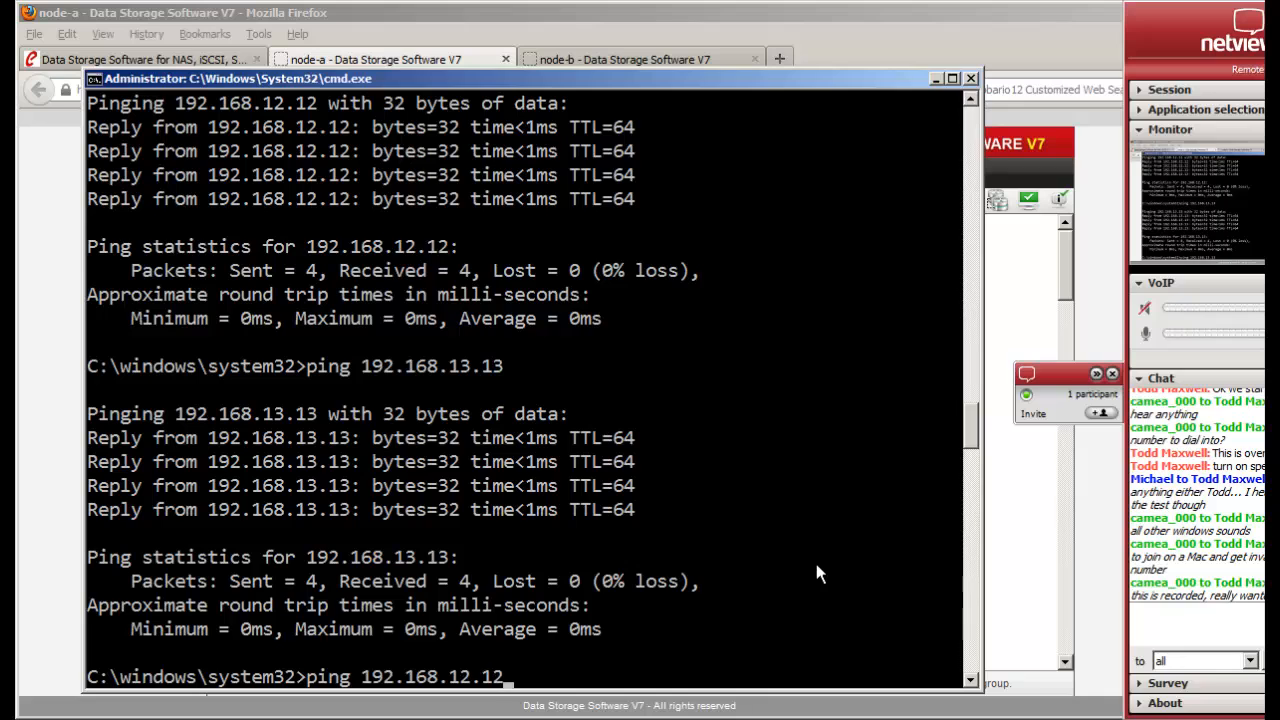
{"action": "key", "text": "Return"}
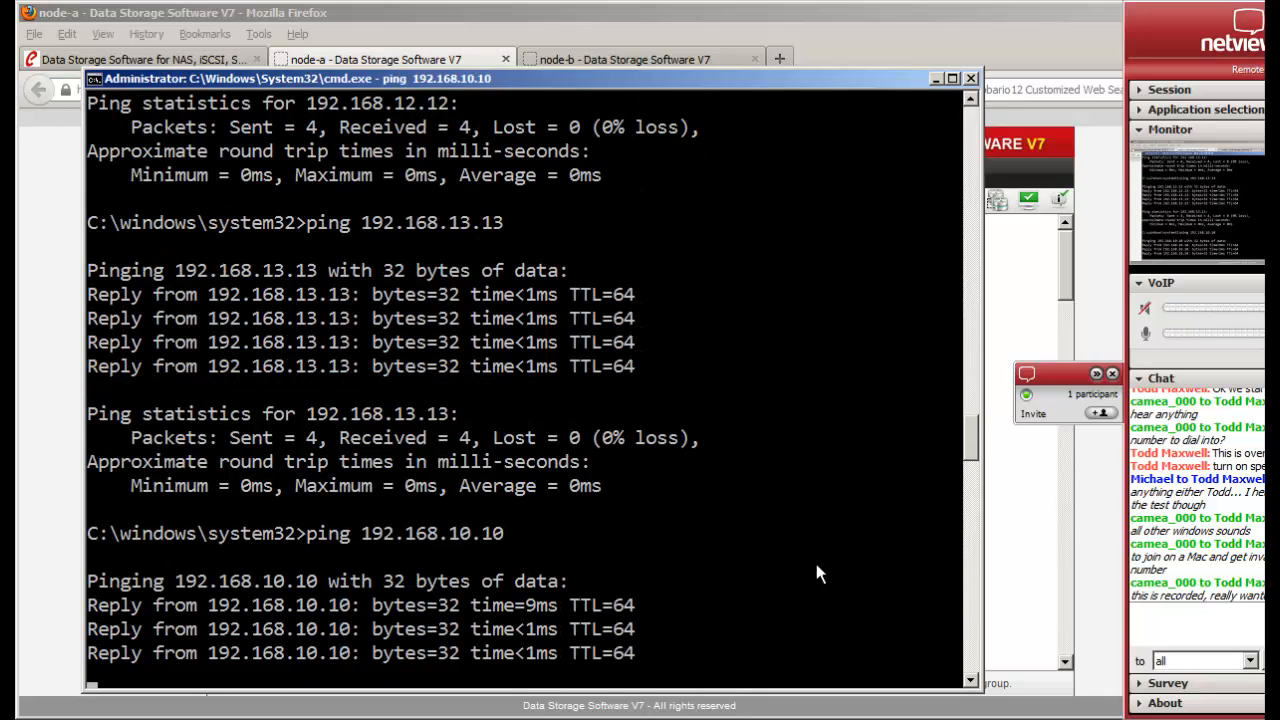
- Ping 192.168.11.11, then re-run and stop the ping to 192.168.10.10
{"action": "key", "text": "Up"}
{"action": "key", "text": "Down"}
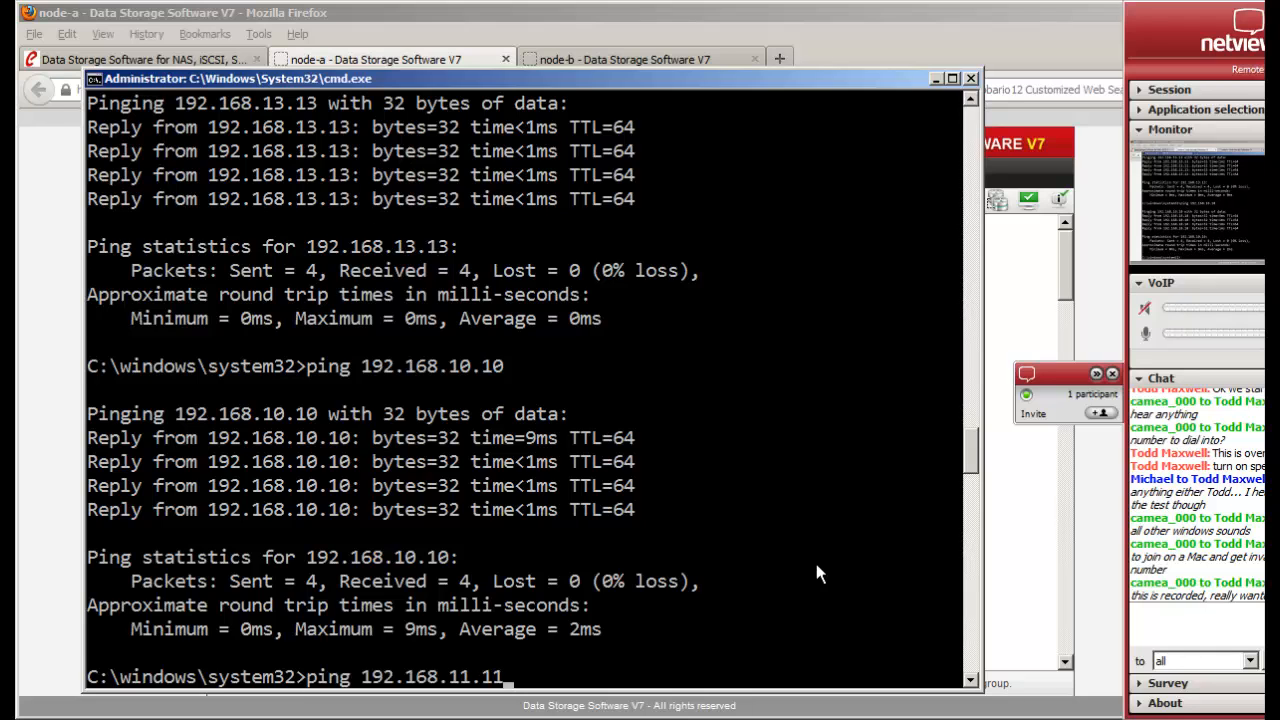
{"action": "key", "text": "Return"}
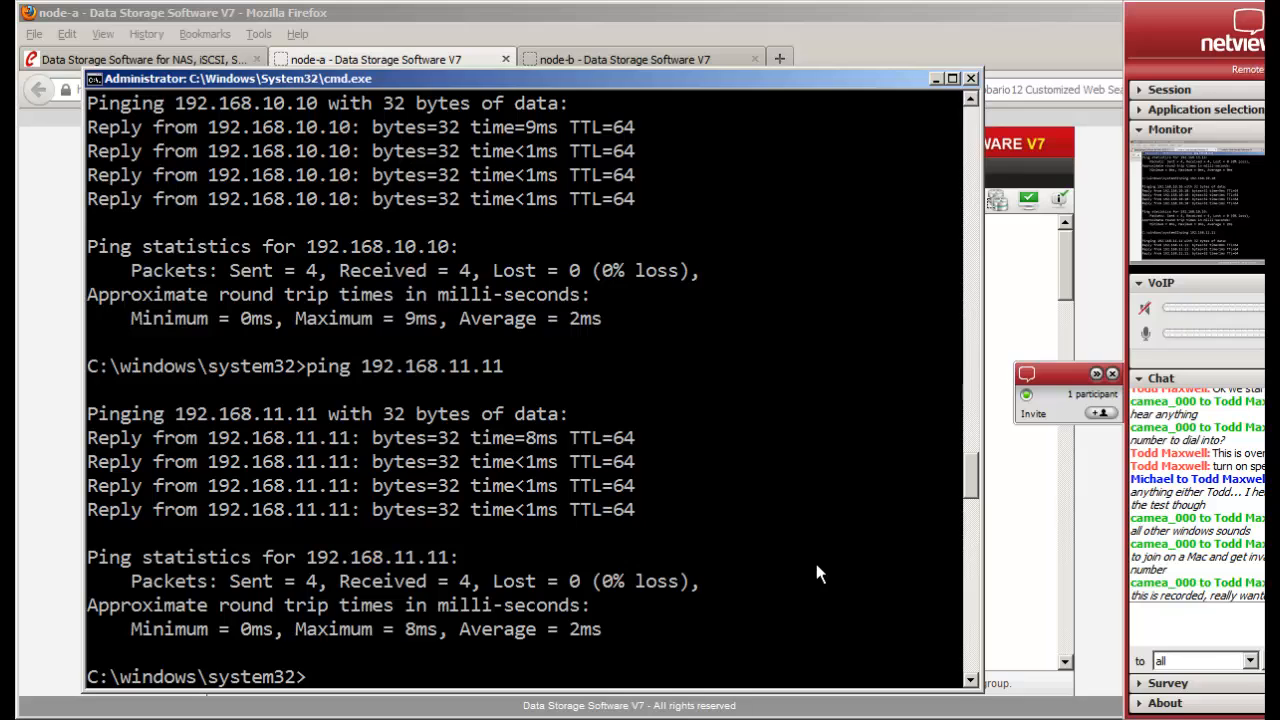
{"action": "key", "text": "Up"}
- Ping 192.168.12.12 and 192.168.13.13, then minimize the console
{"action": "key", "text": "Up"}
{"action": "key", "text": "Return"}
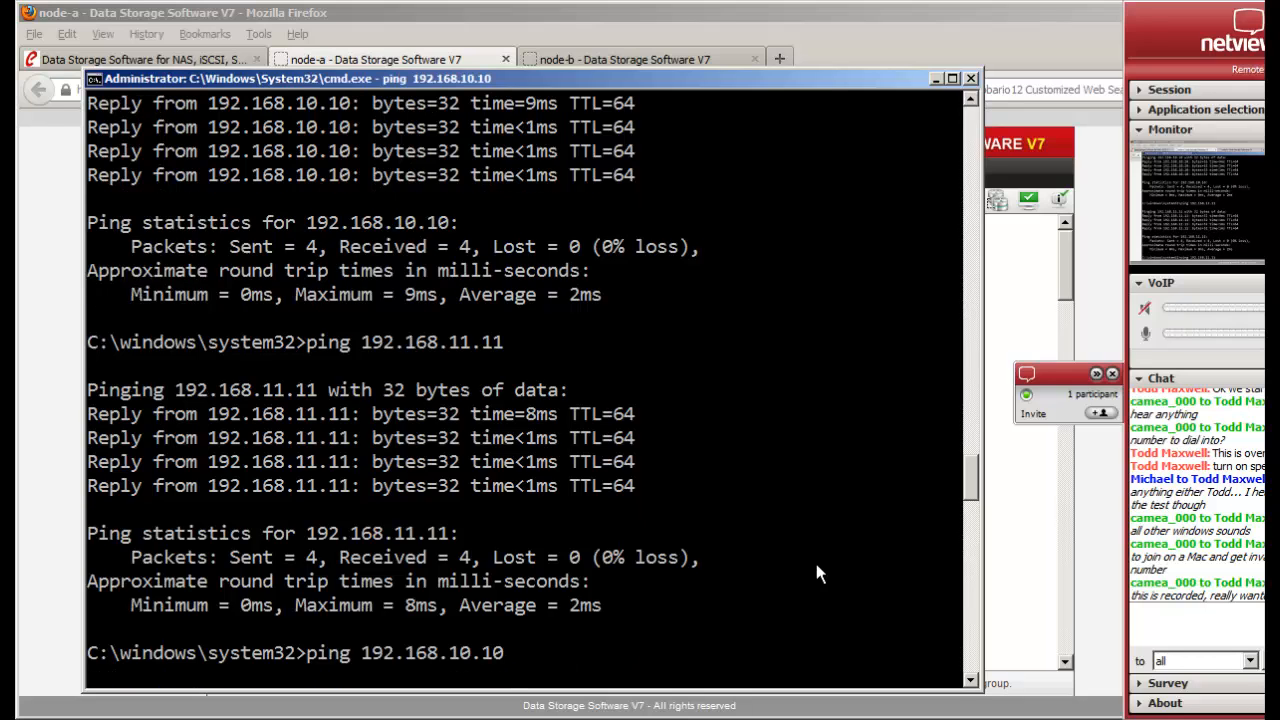
{"action": "key", "text": "ctrl+c"}
{"action": "key", "text": "Up"}
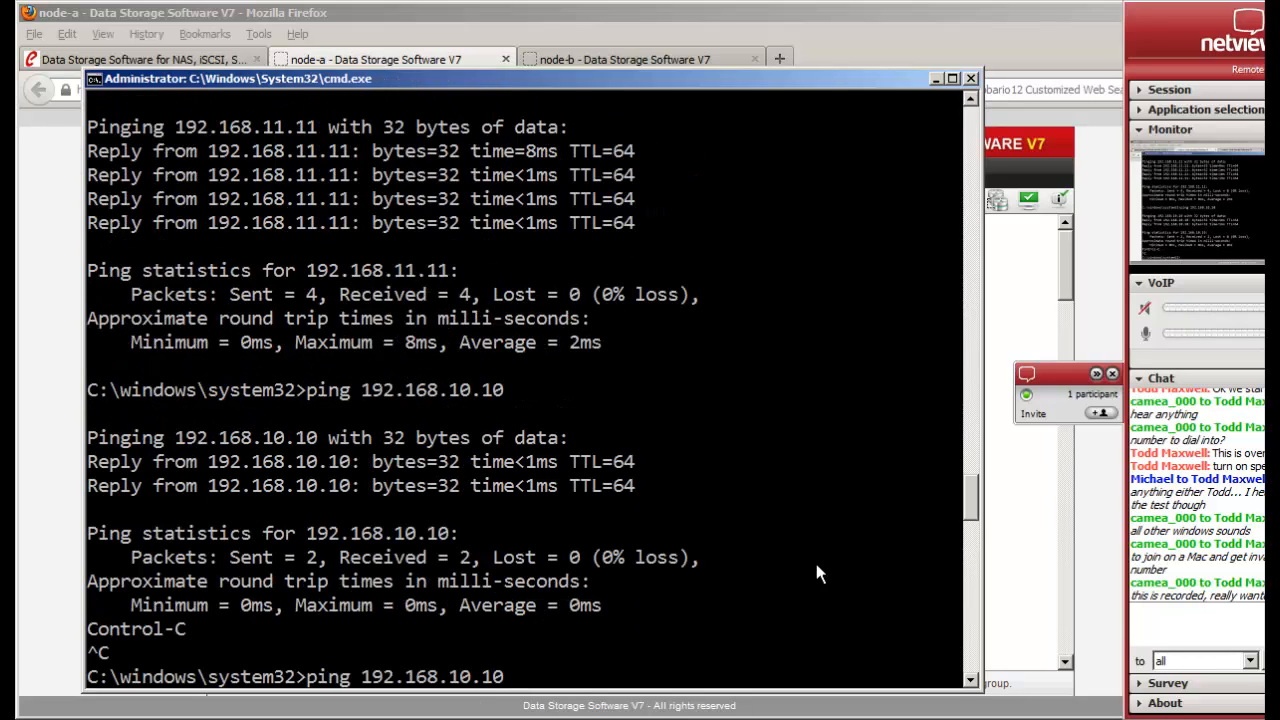
{"action": "key", "text": "Up"}
{"action": "key", "text": "Return"}
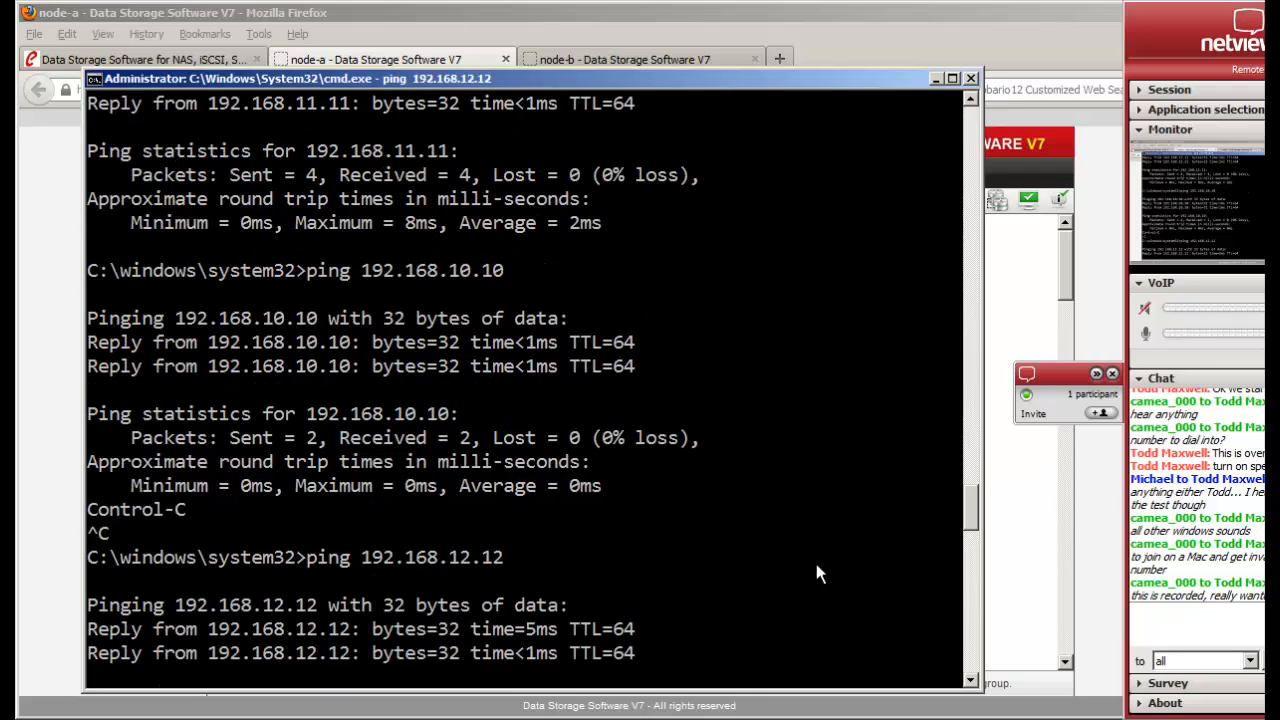
{"action": "key", "text": "ctrl+c"}
{"action": "key", "text": "Up"}
{"action": "key", "text": "BackSpace"}
{"action": "key", "text": "BackSpace"}
{"action": "key", "text": "BackSpace"}
{"action": "key", "text": "BackSpace"}
{"action": "key", "text": "BackSpace"}
{"action": "type", "text": "13.13"}
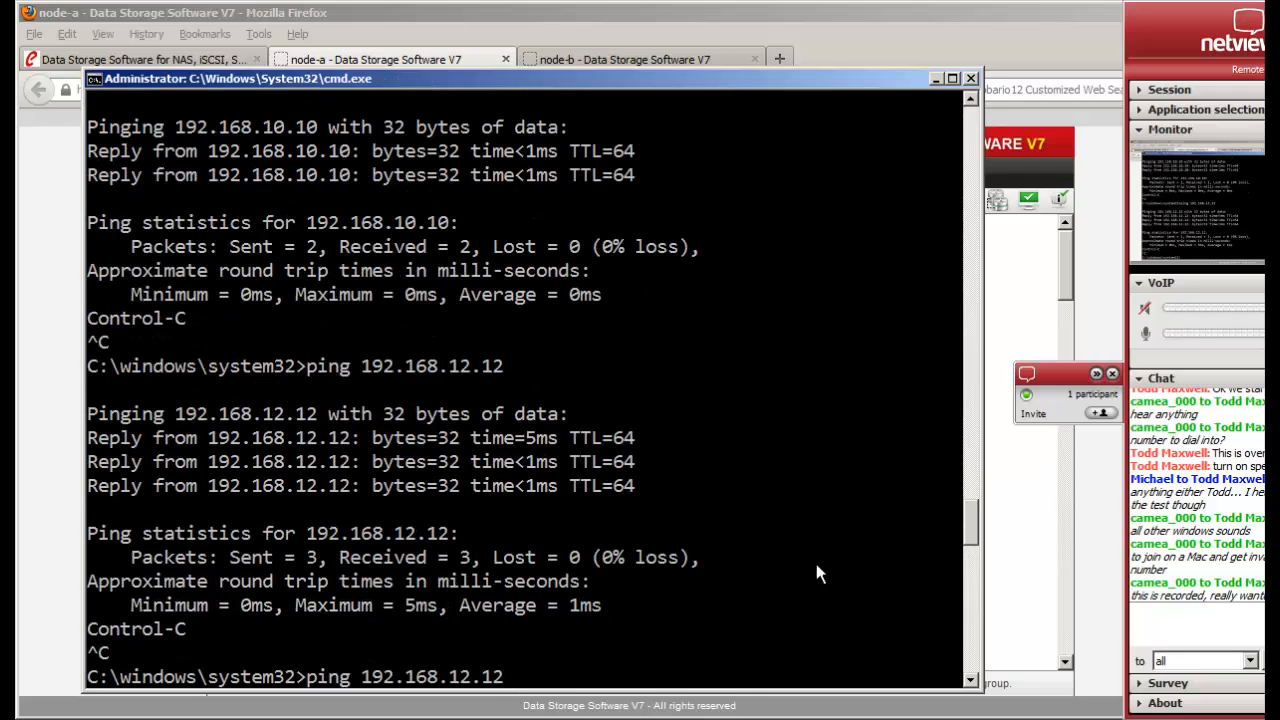
{"action": "key", "text": "Return"}
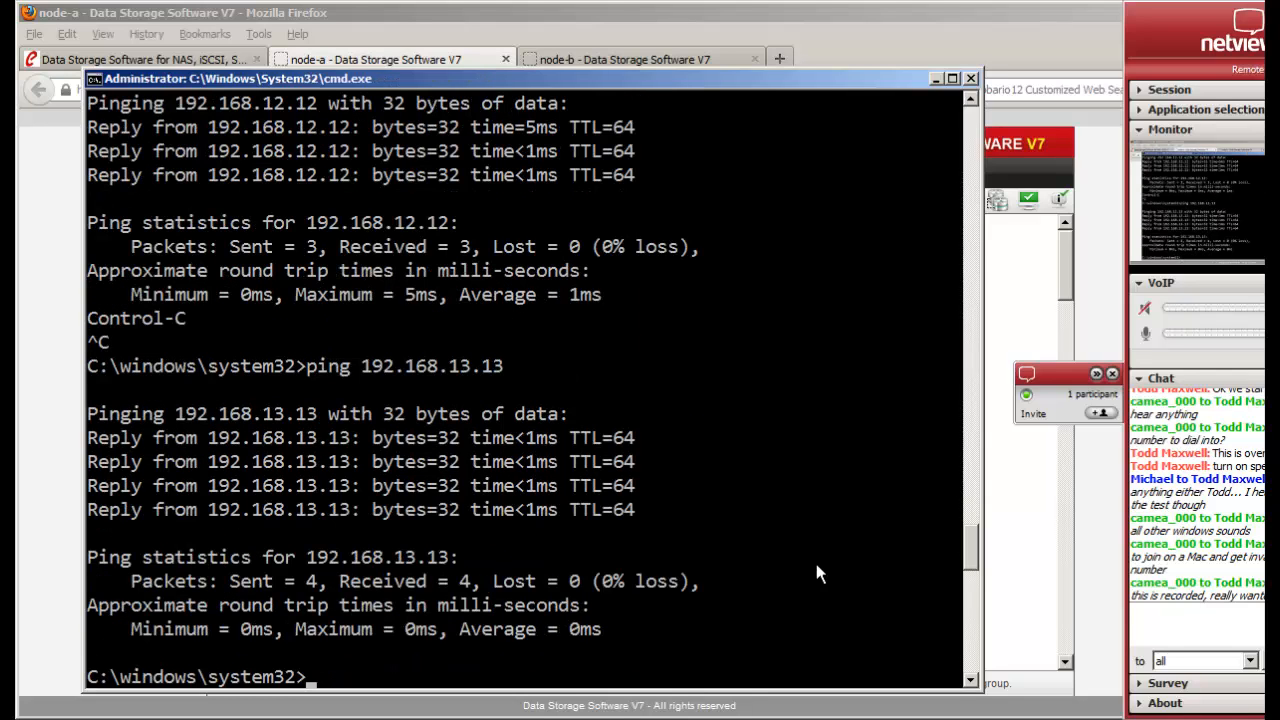
{"action": "left_click", "coordinate": [935, 78]}
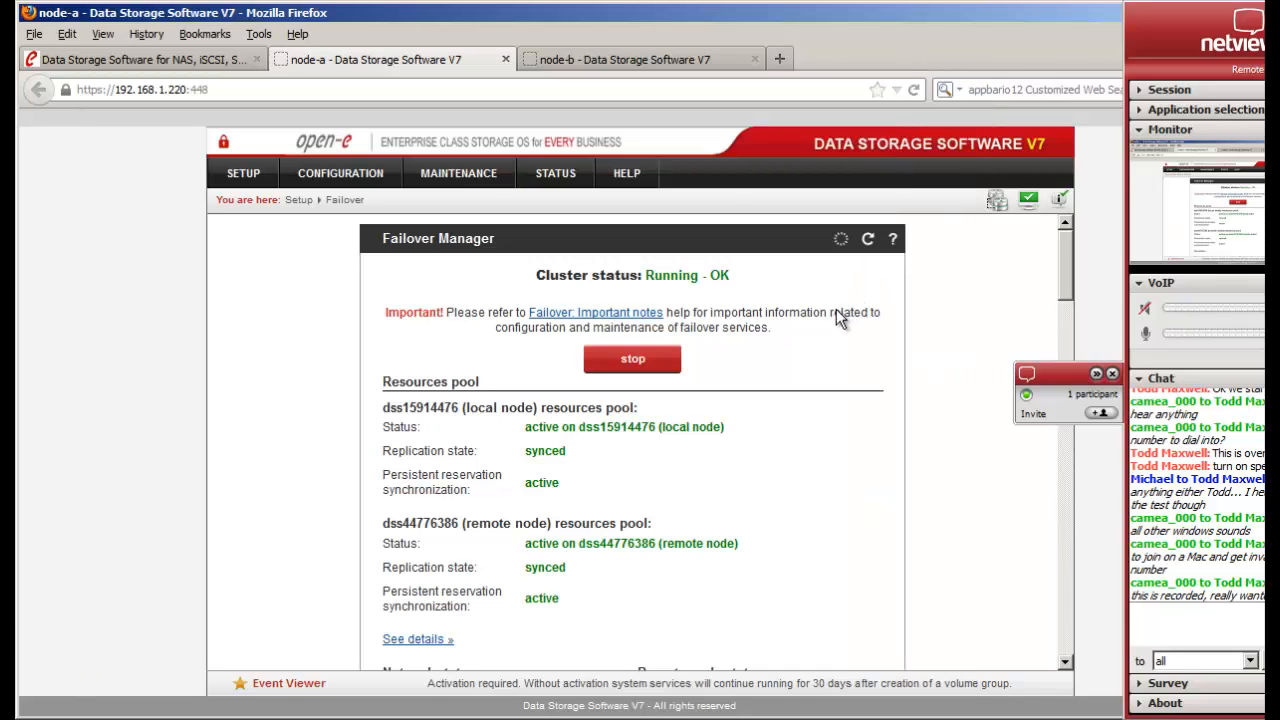
{"action": "left_click", "coordinate": [1096, 374]}
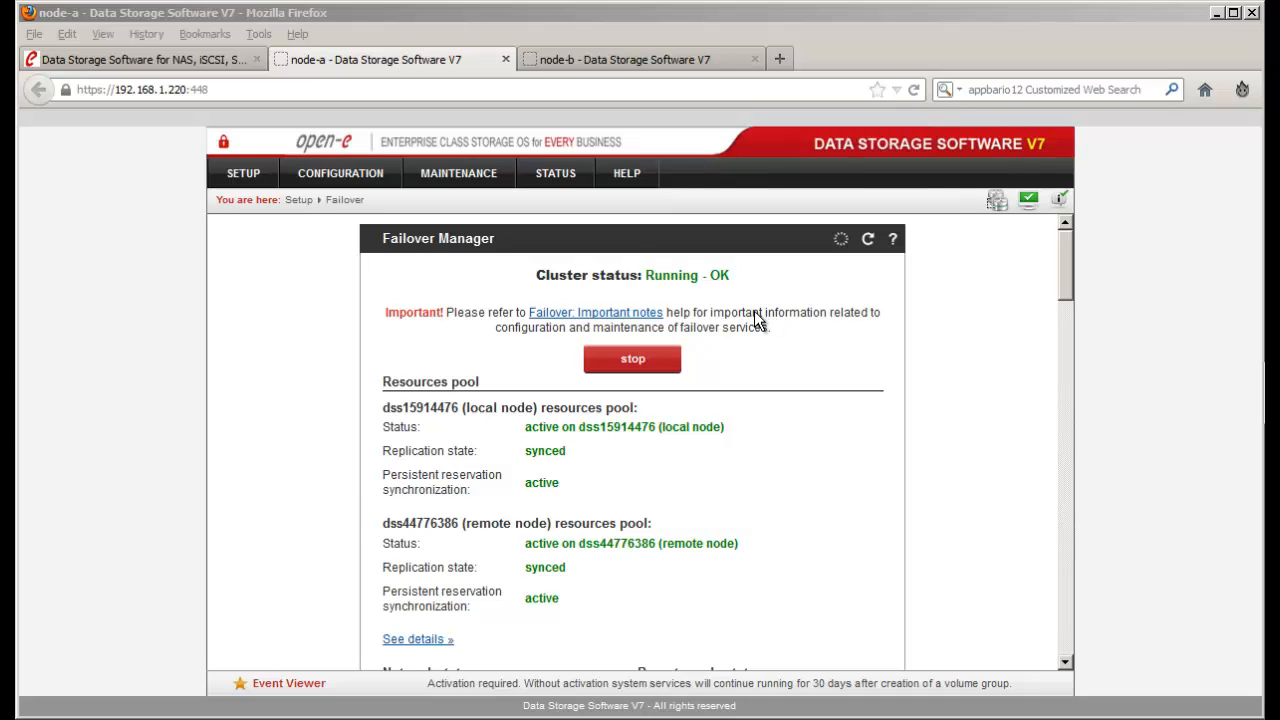
- On the Open-E website tab, choose SUPPORT > Webcasts & Videos
{"action": "left_click", "coordinate": [160, 67]}
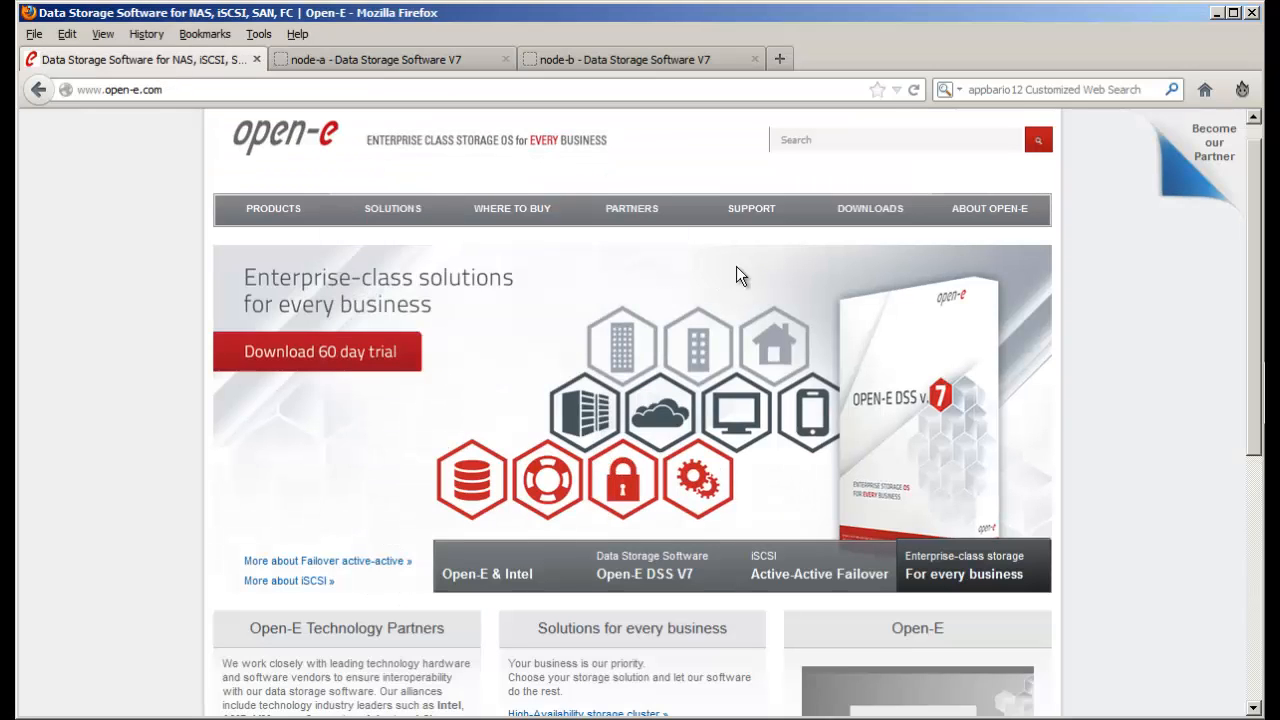
{"action": "mouse_move", "coordinate": [752, 212]}
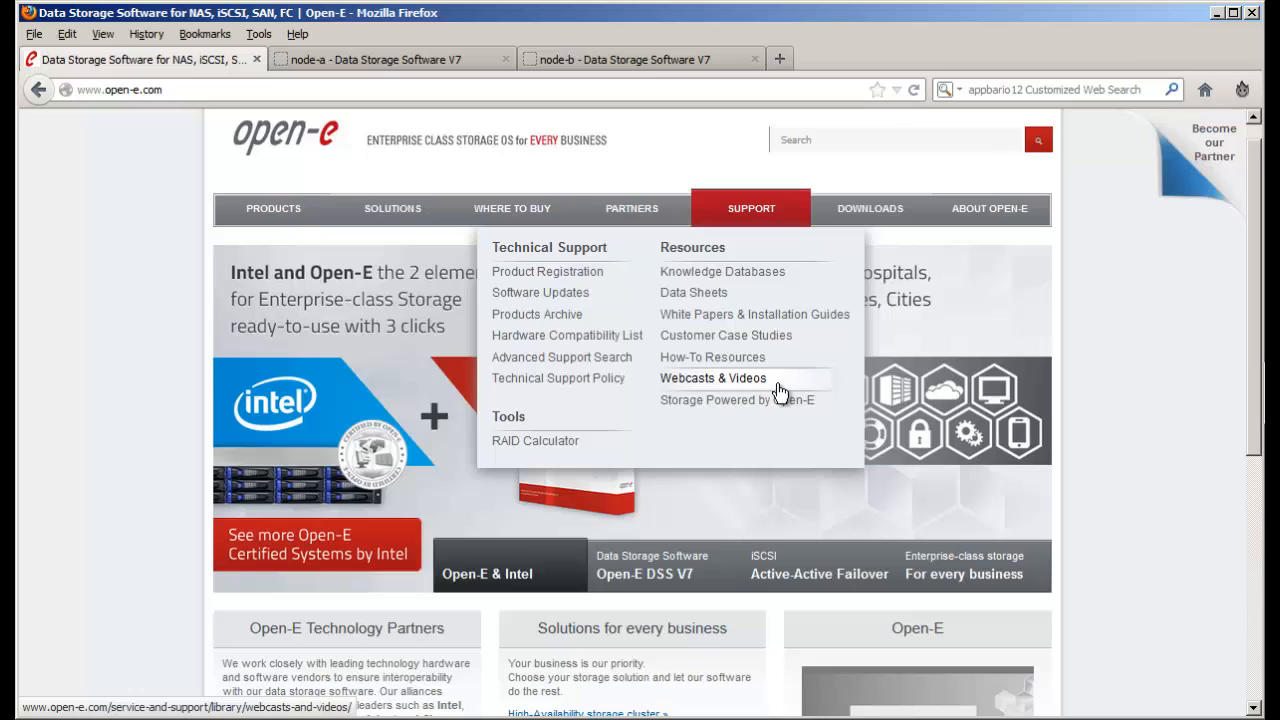
{"action": "left_click", "coordinate": [780, 390]}
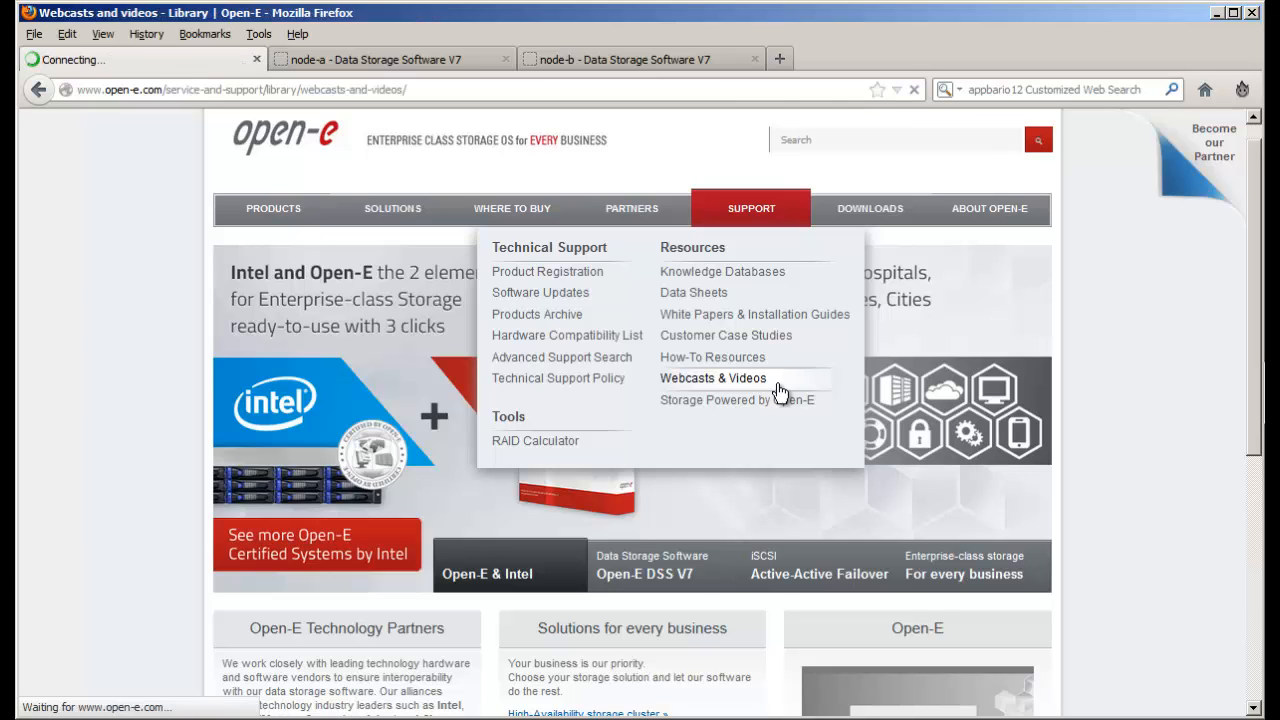